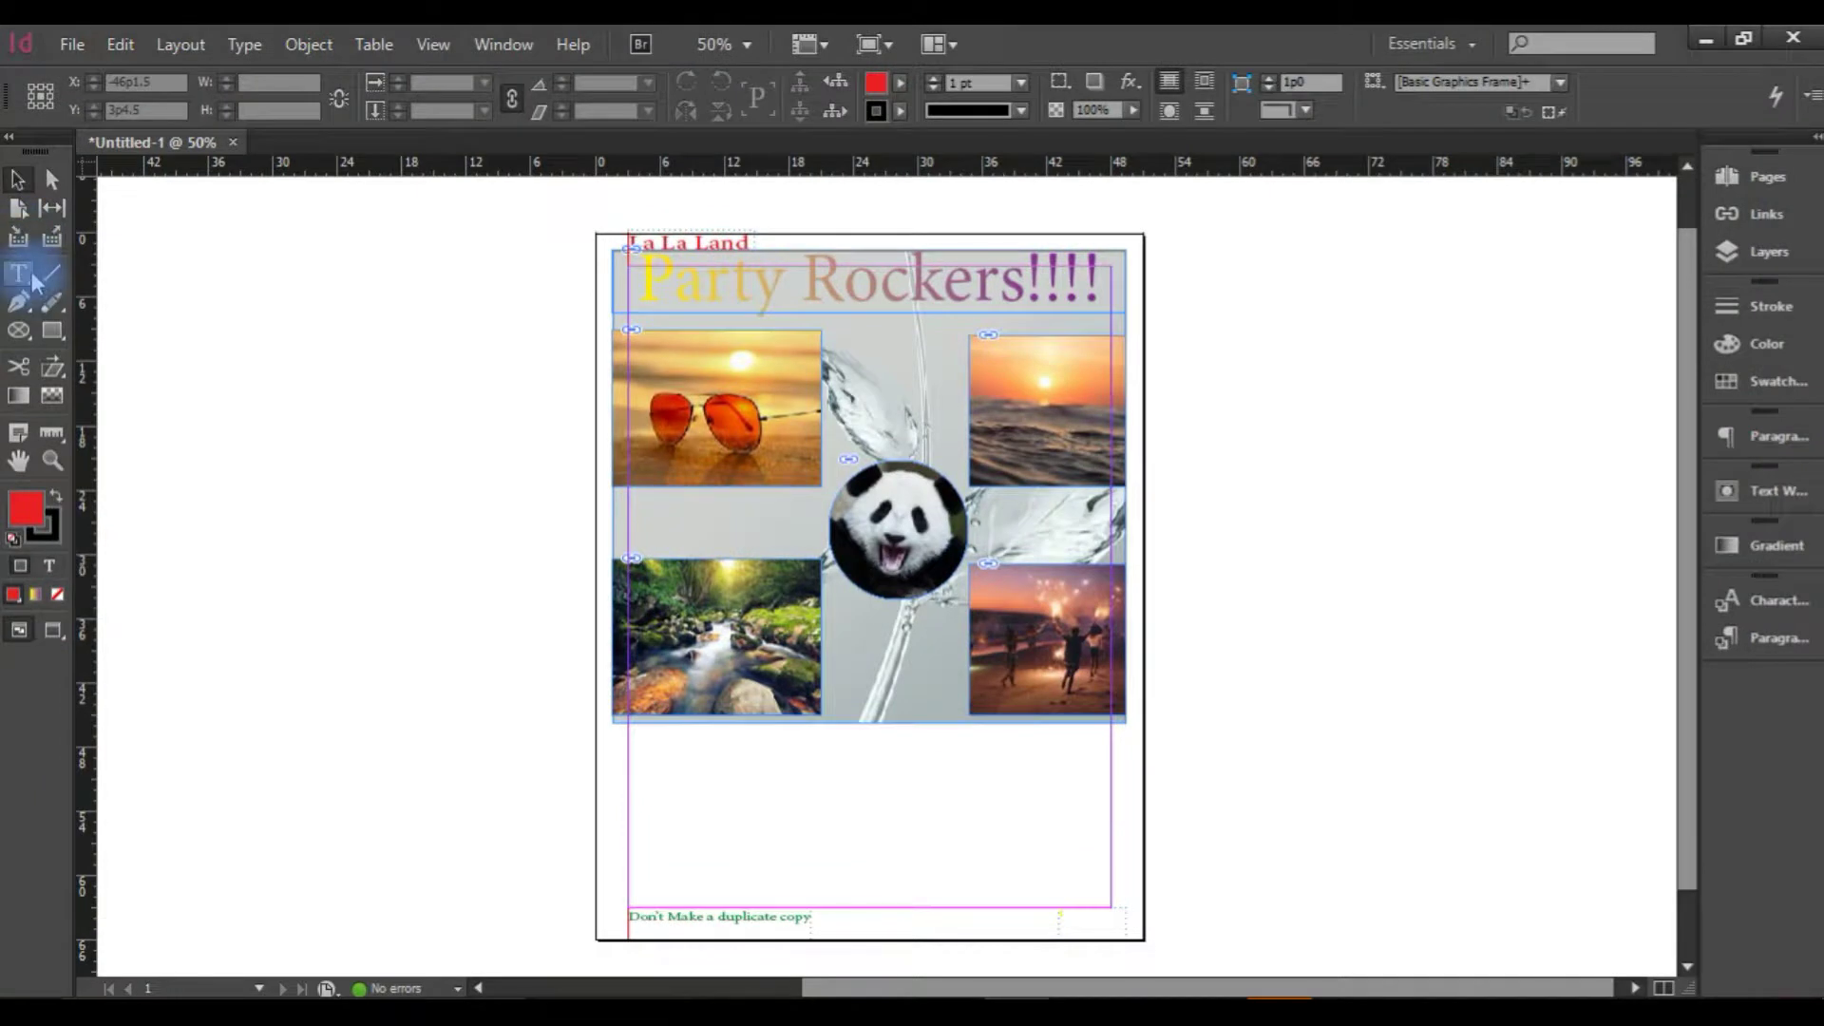
Draw a margin-to-margin text frame below the photo collage and set up a table in it with 5 body rows and 3 columns.
scroll(356, 418, "down", 2)
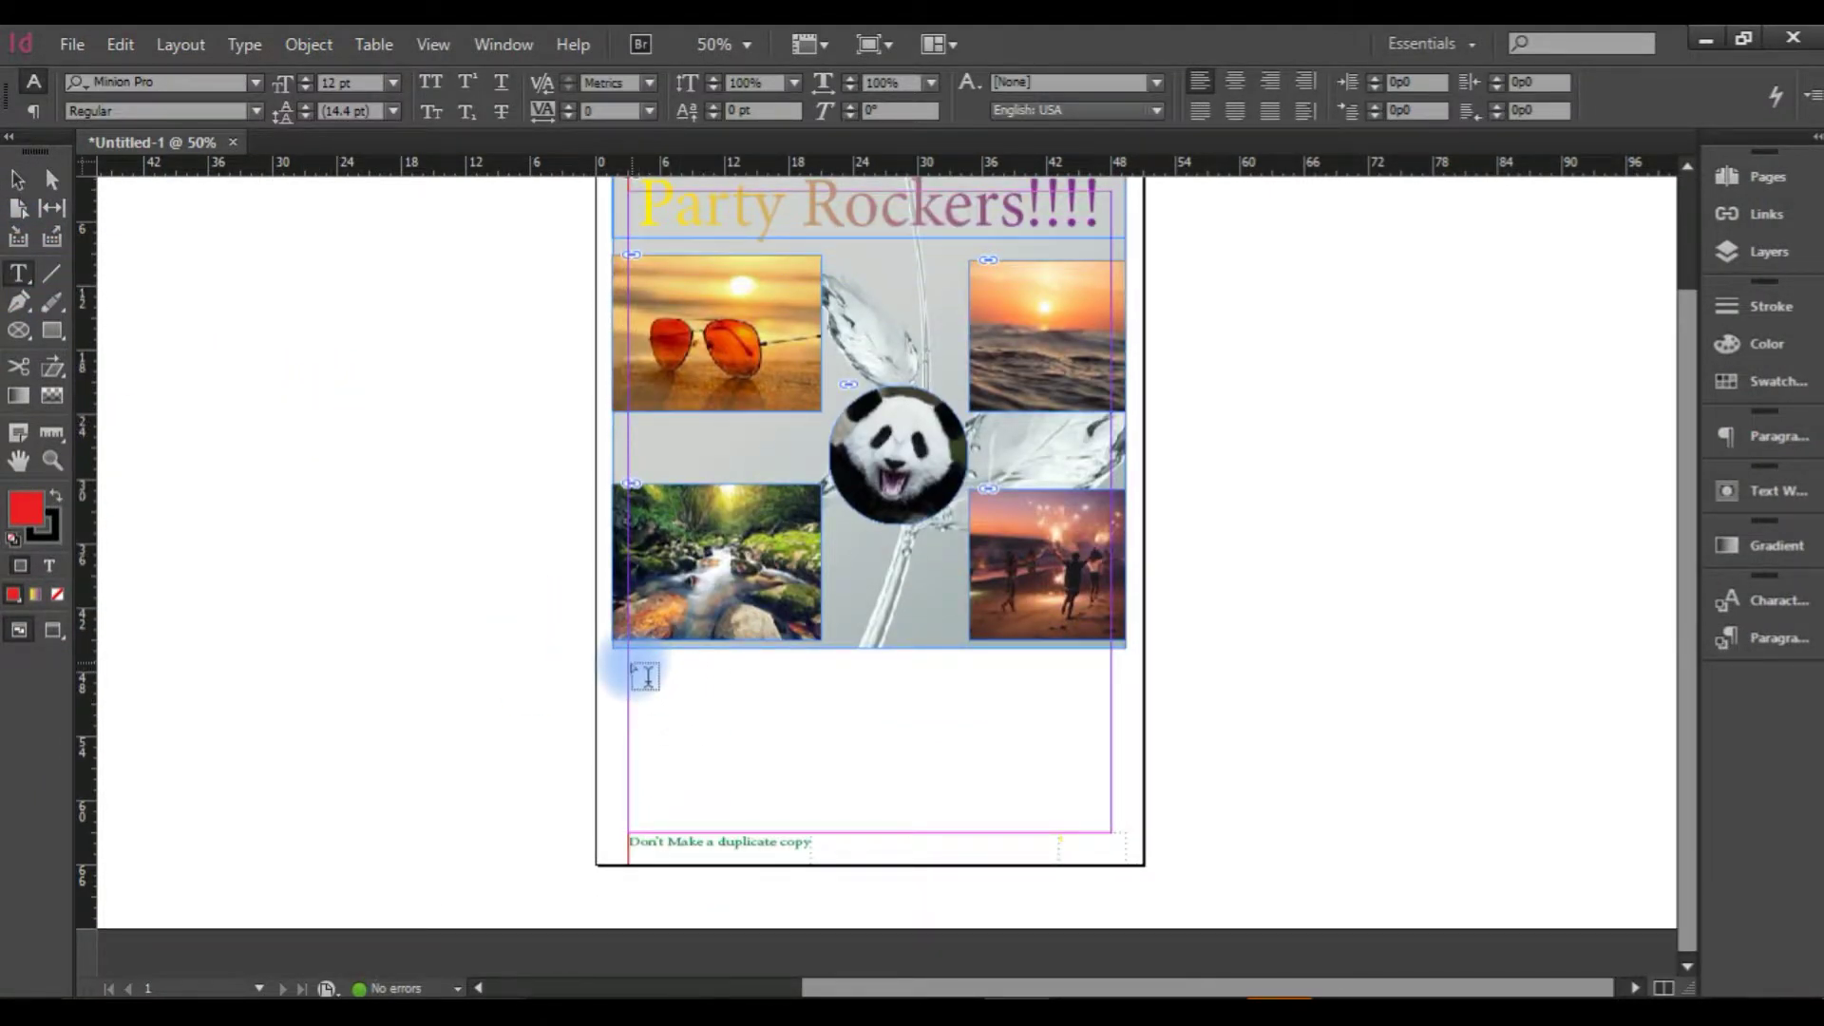
left_click_drag(631, 664, 1109, 775)
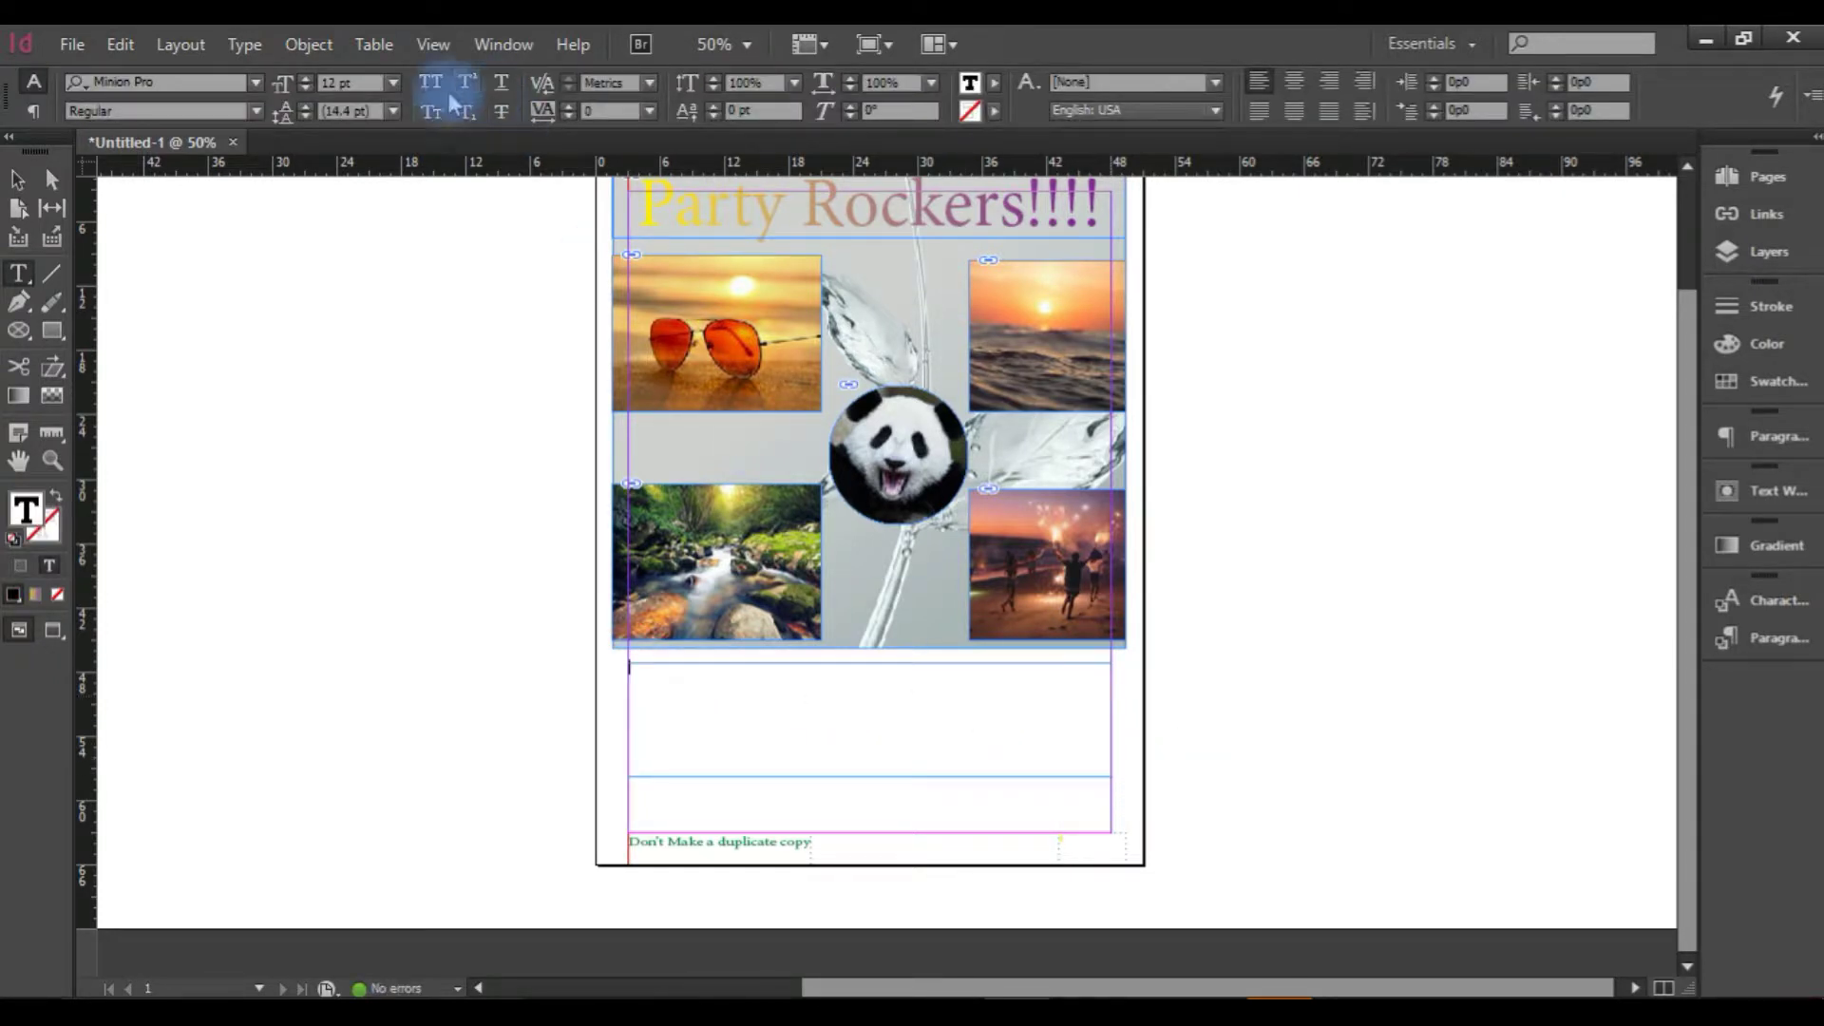
left_click(373, 45)
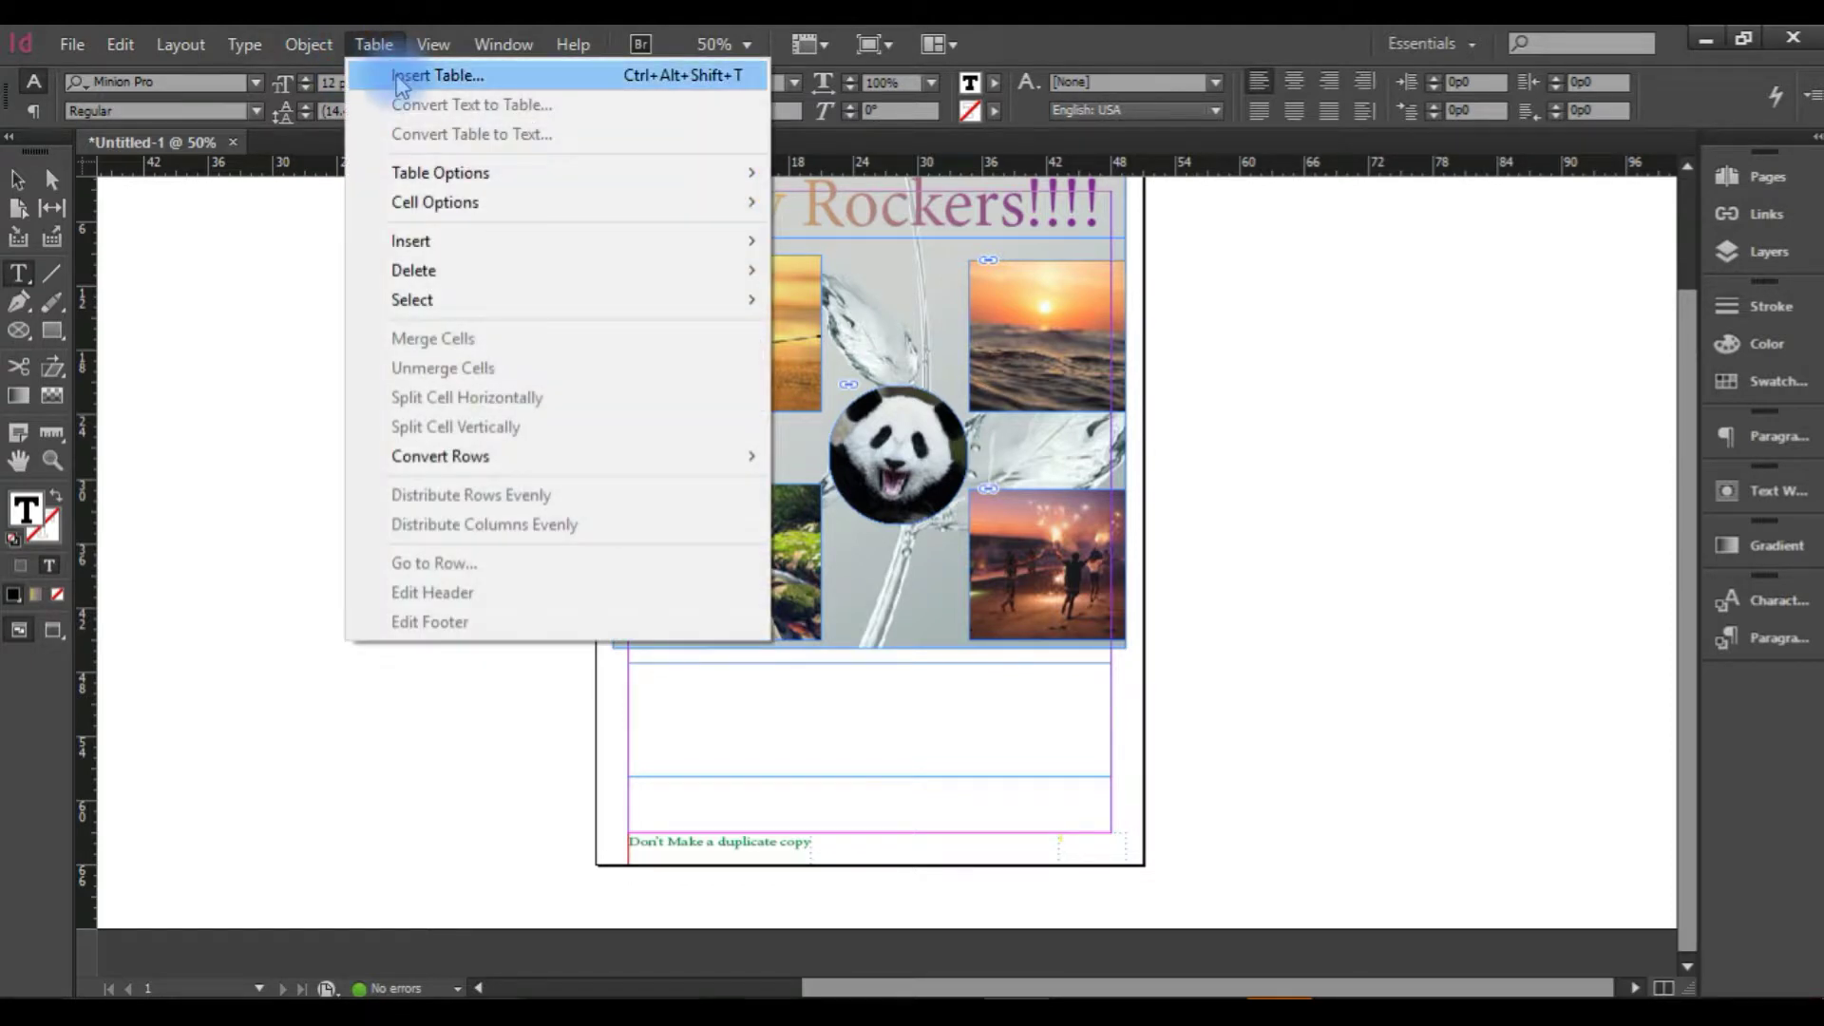
left_click(399, 76)
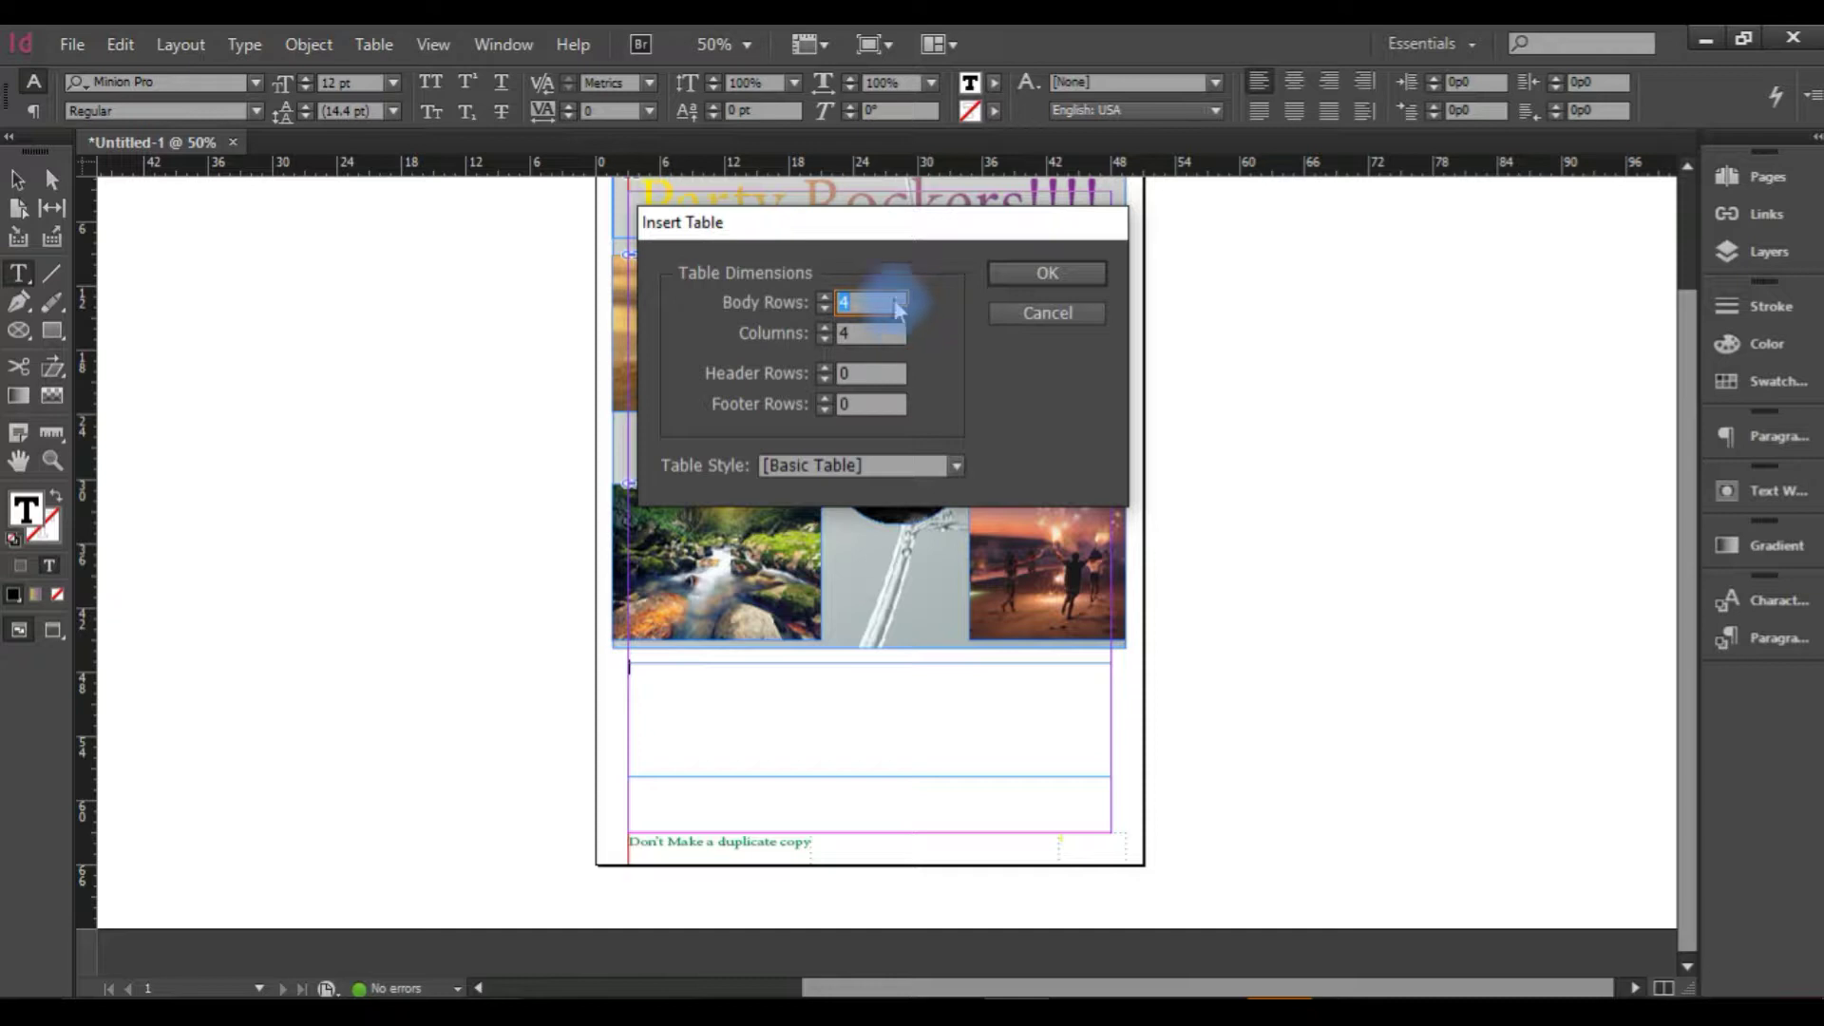
left_click_drag(874, 228, 1384, 233)
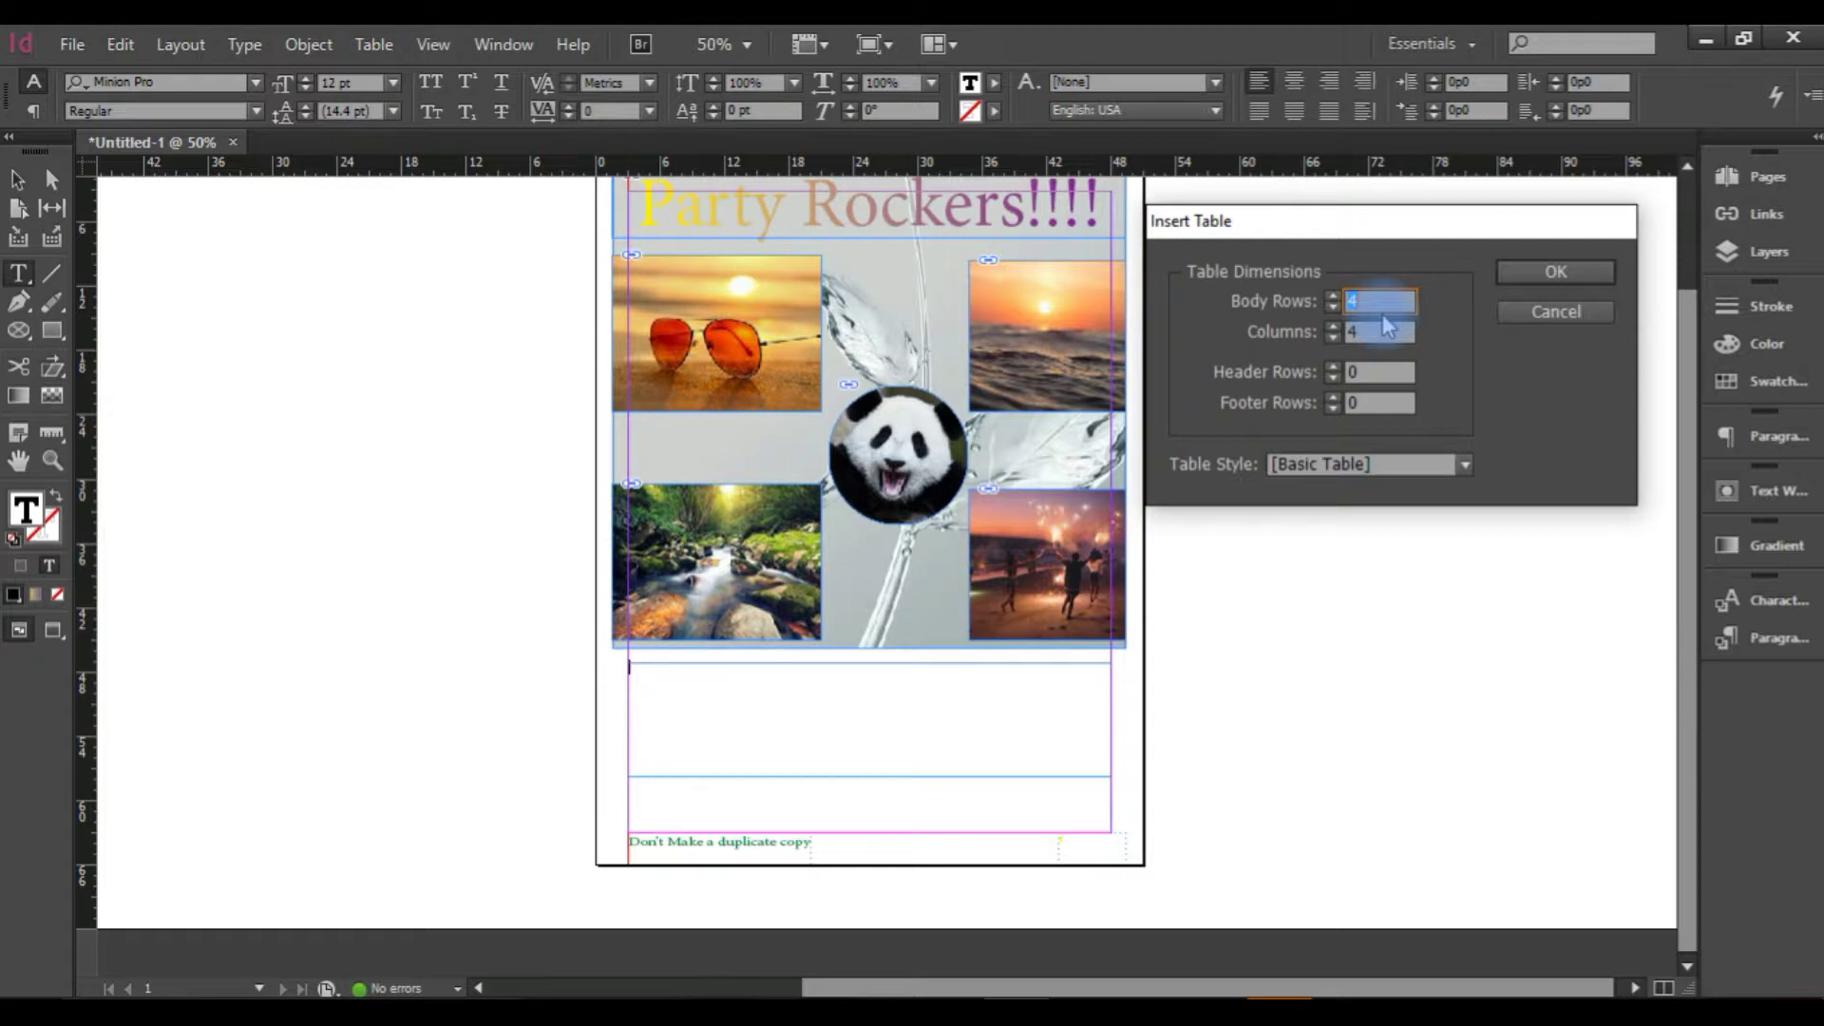
type("5")
key("Tab")
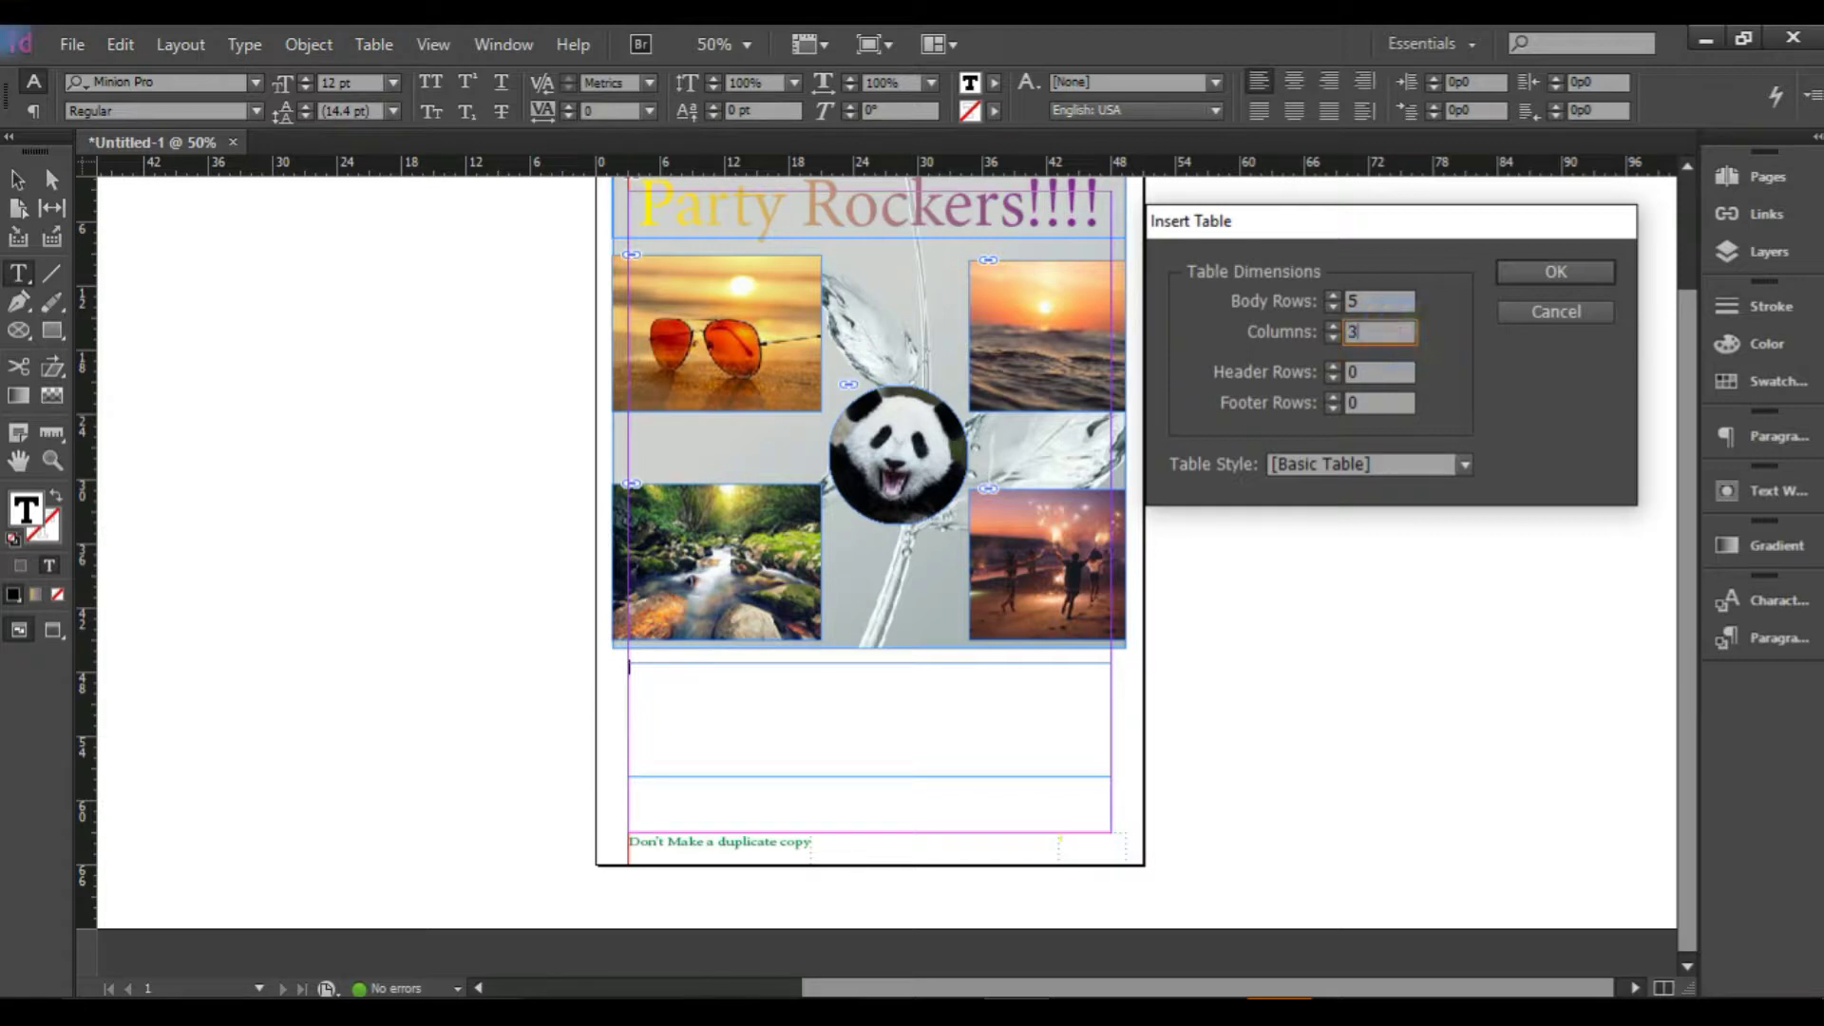
type("3")
left_click(1550, 274)
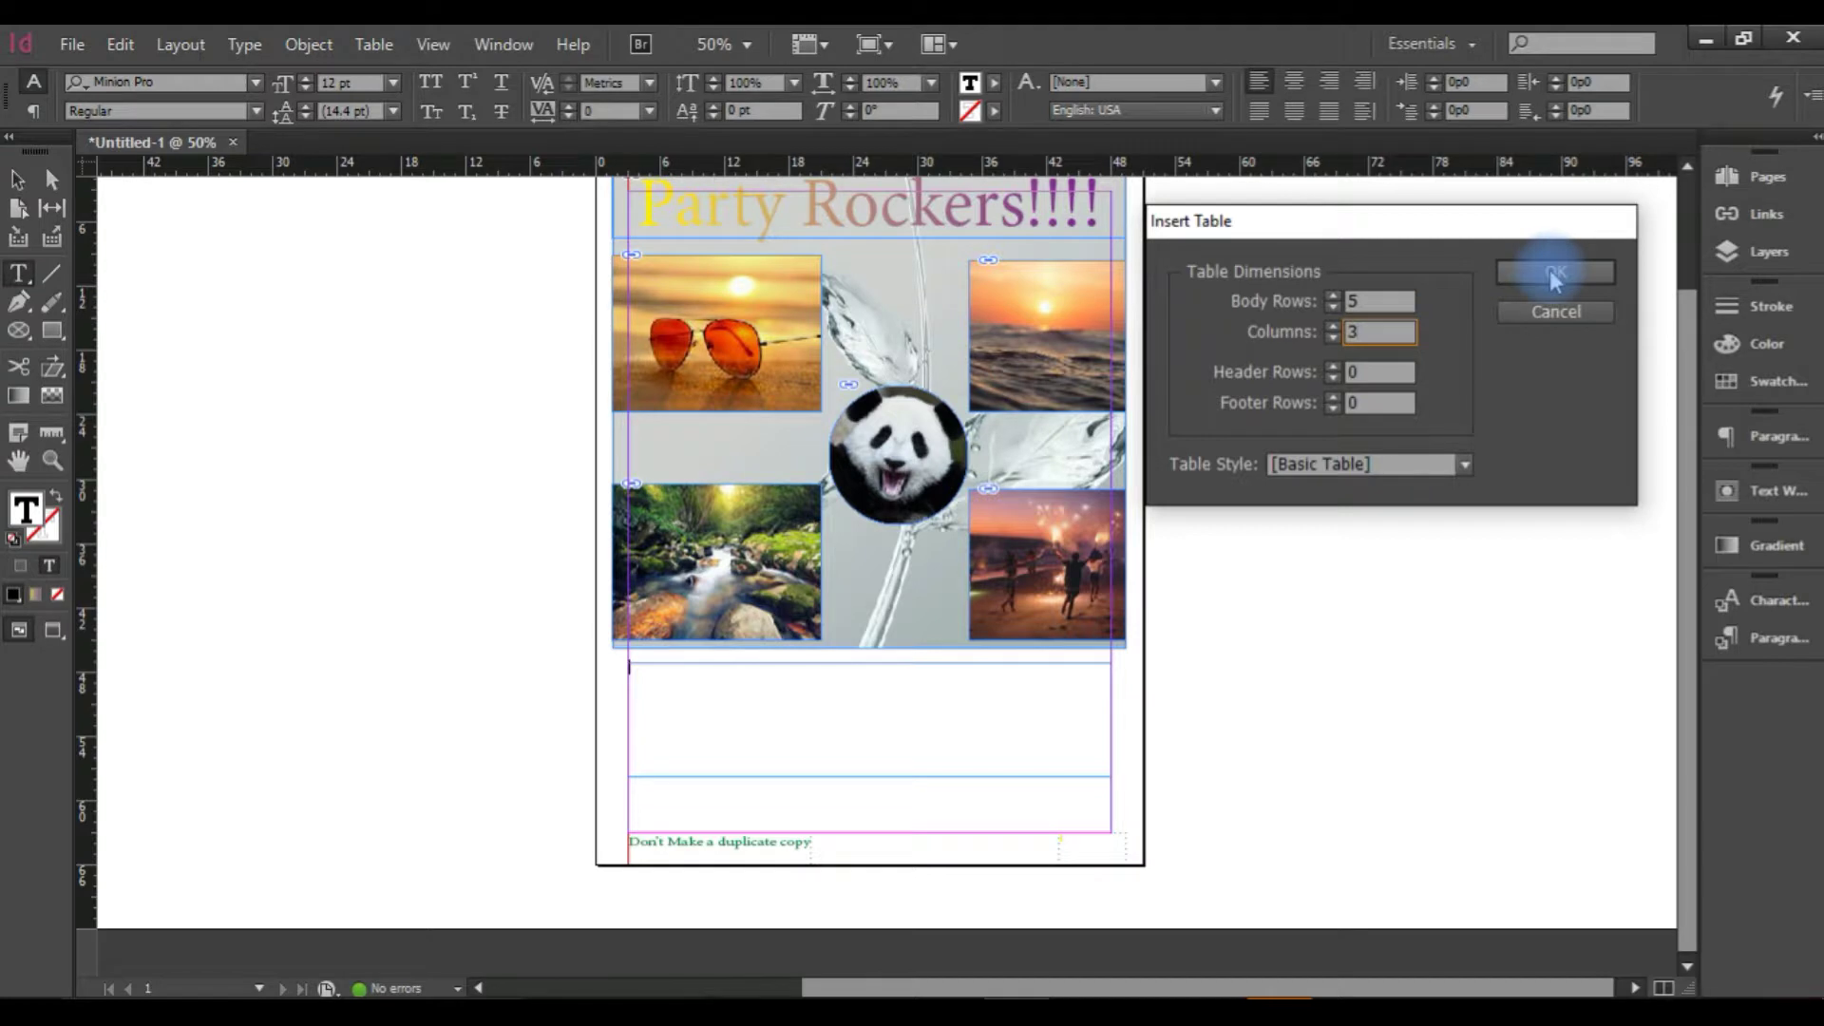
Create a new table style with default settings, reviewing its Table Setup and Row Strokes options.
left_click(1464, 464)
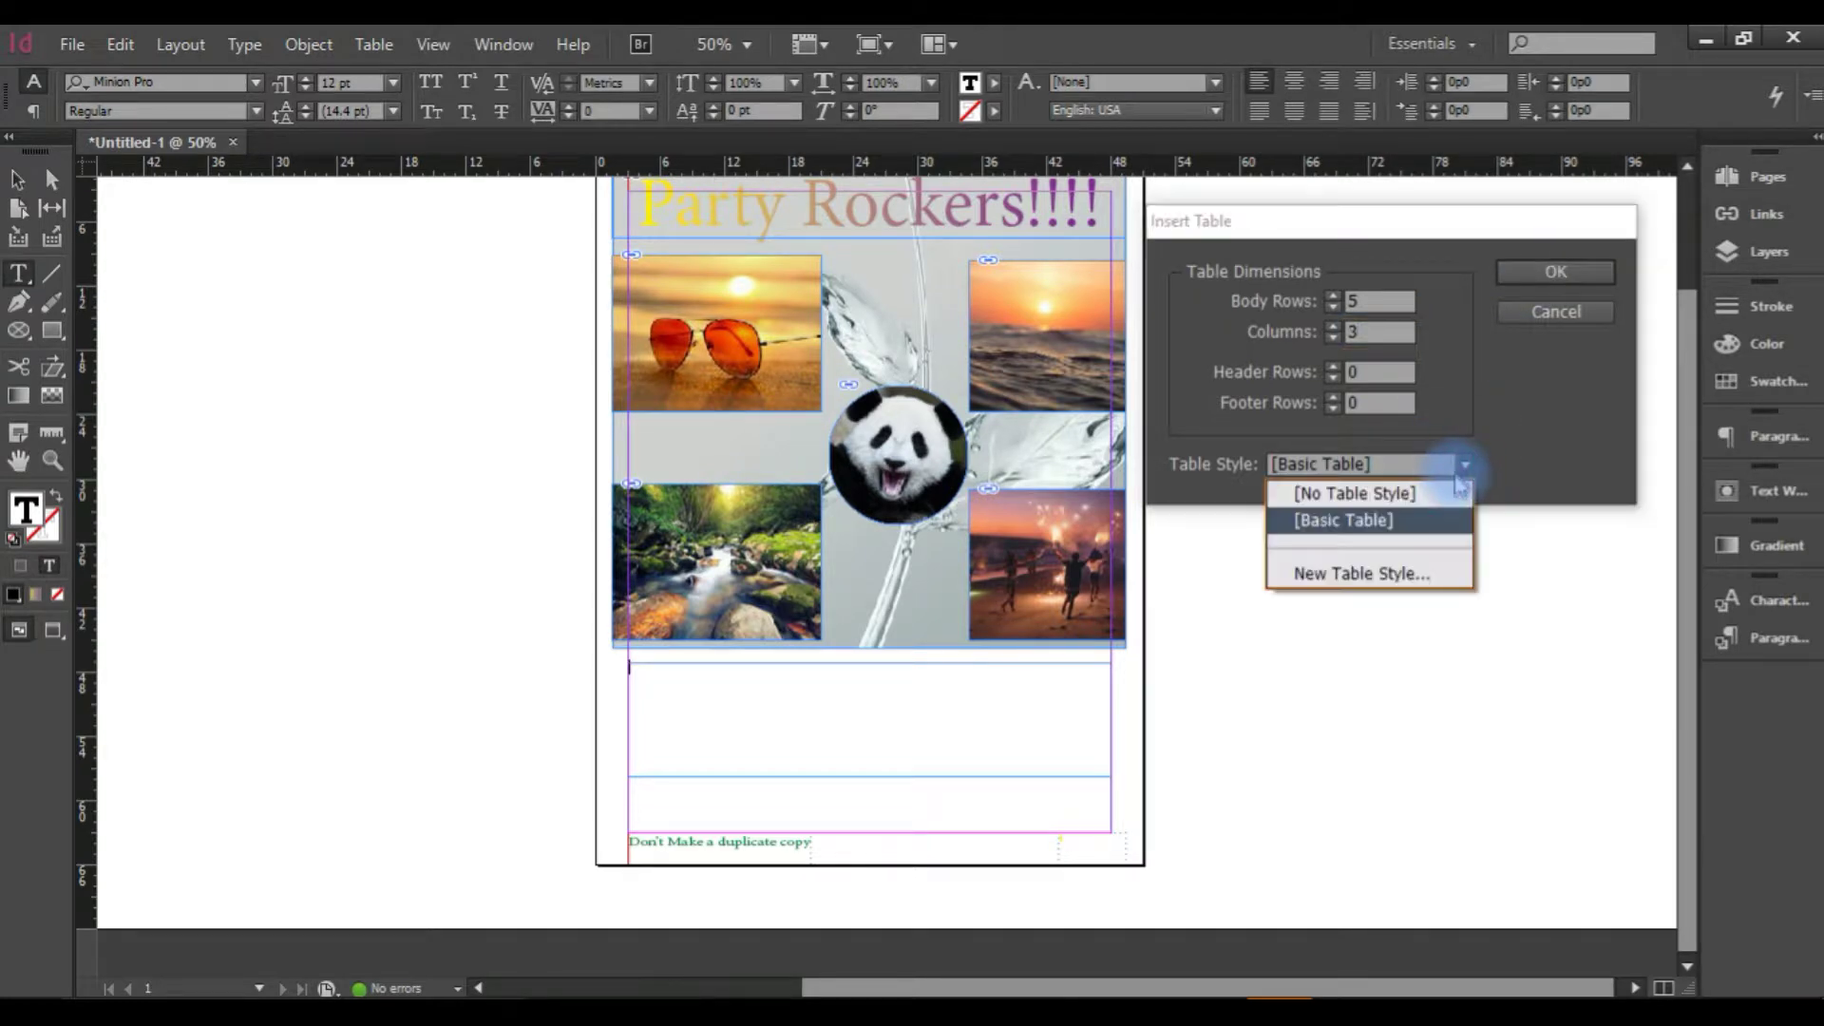
left_click(1406, 576)
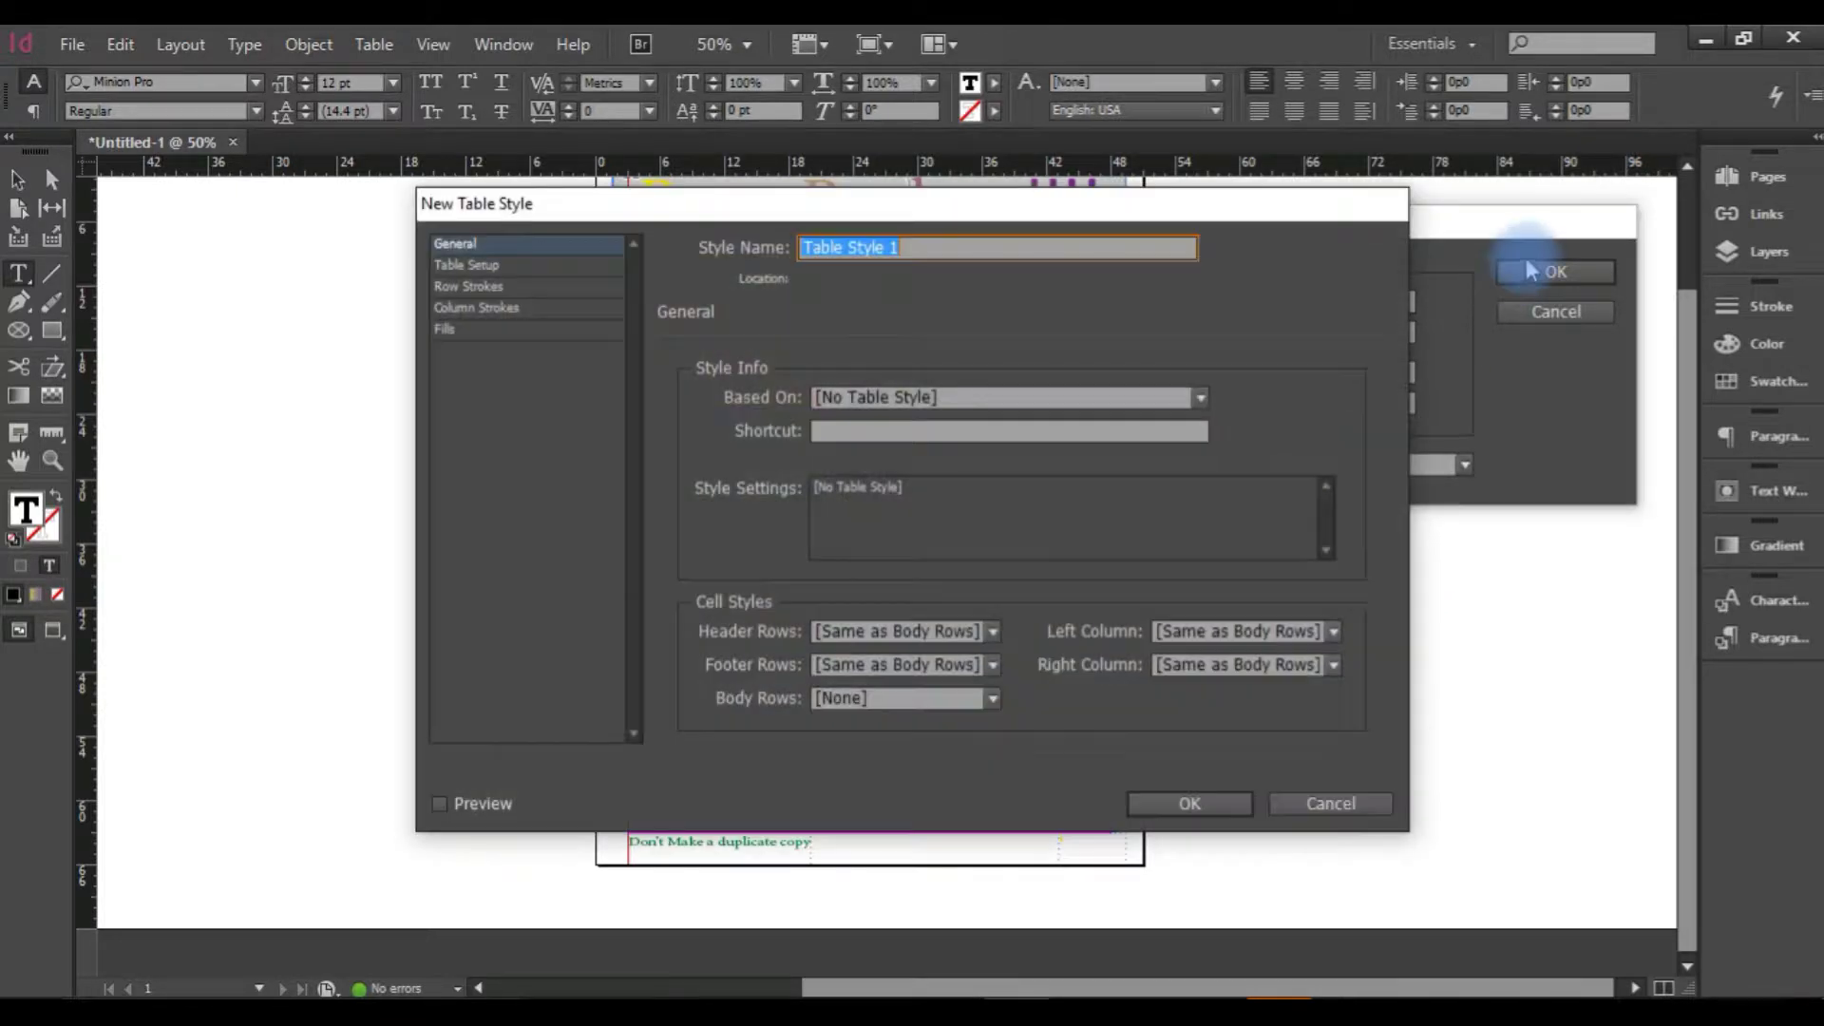
left_click(475, 265)
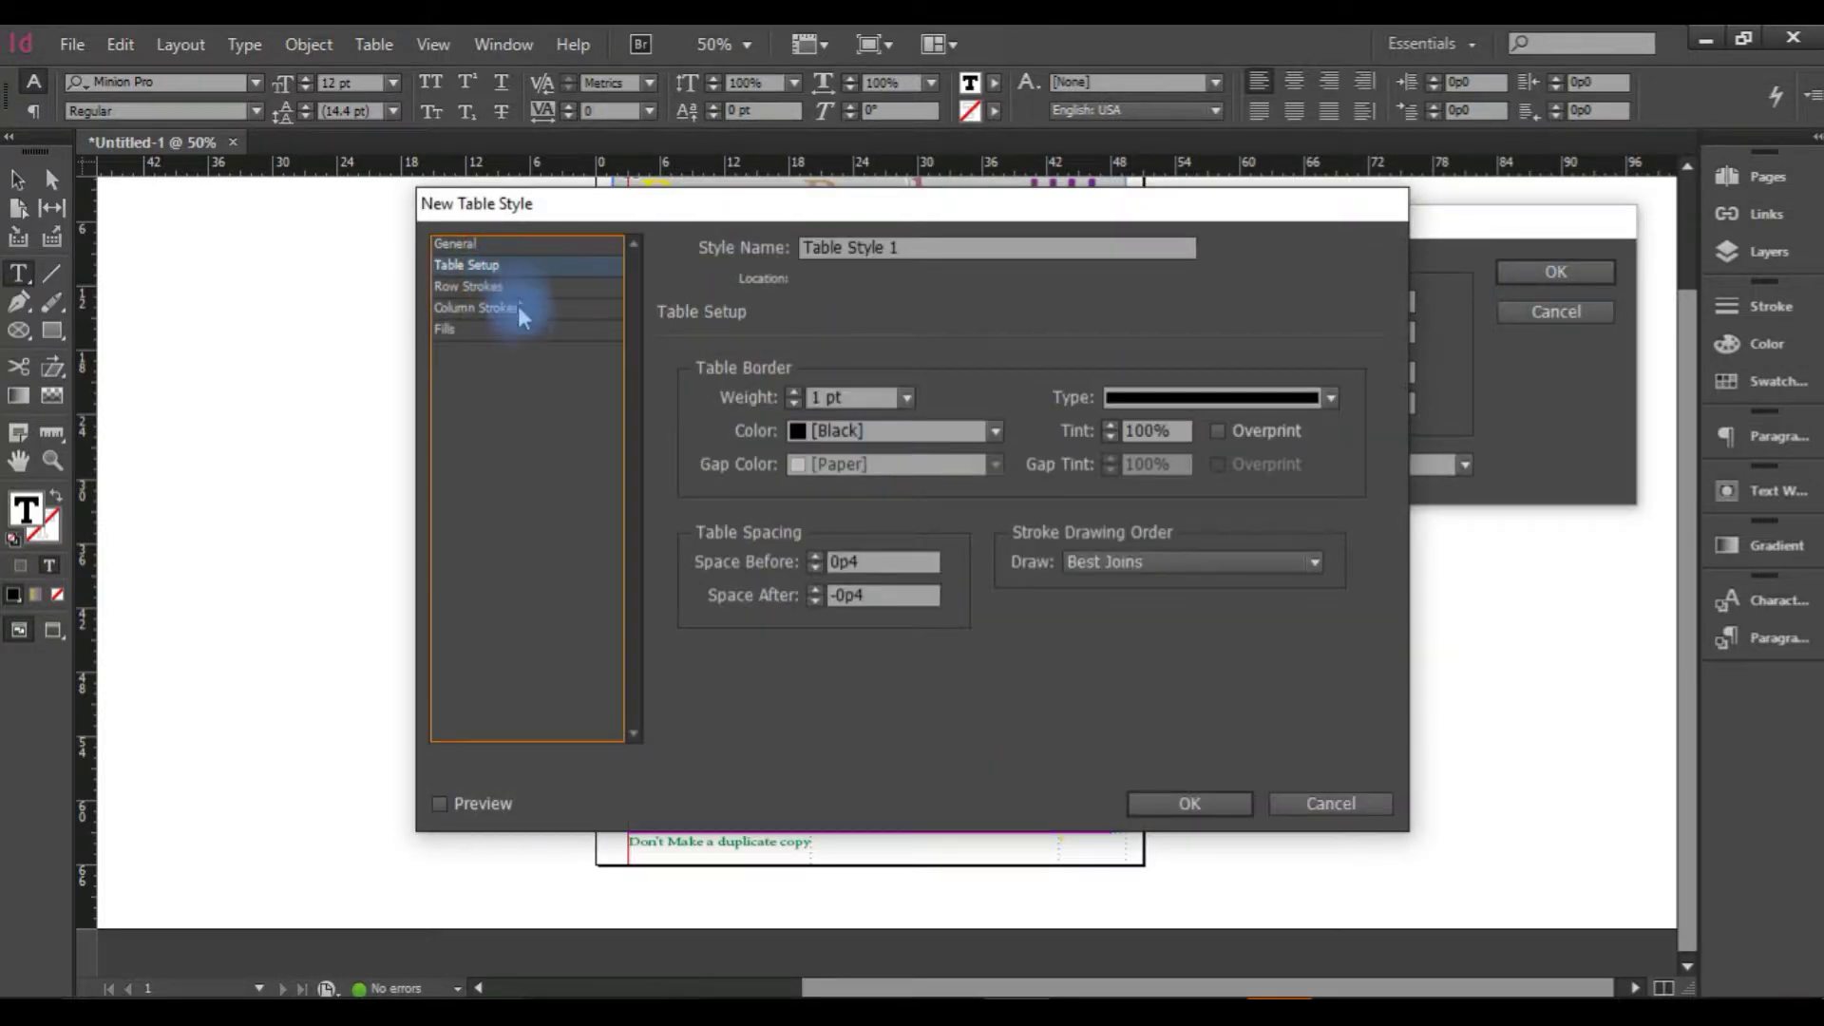
left_click(522, 285)
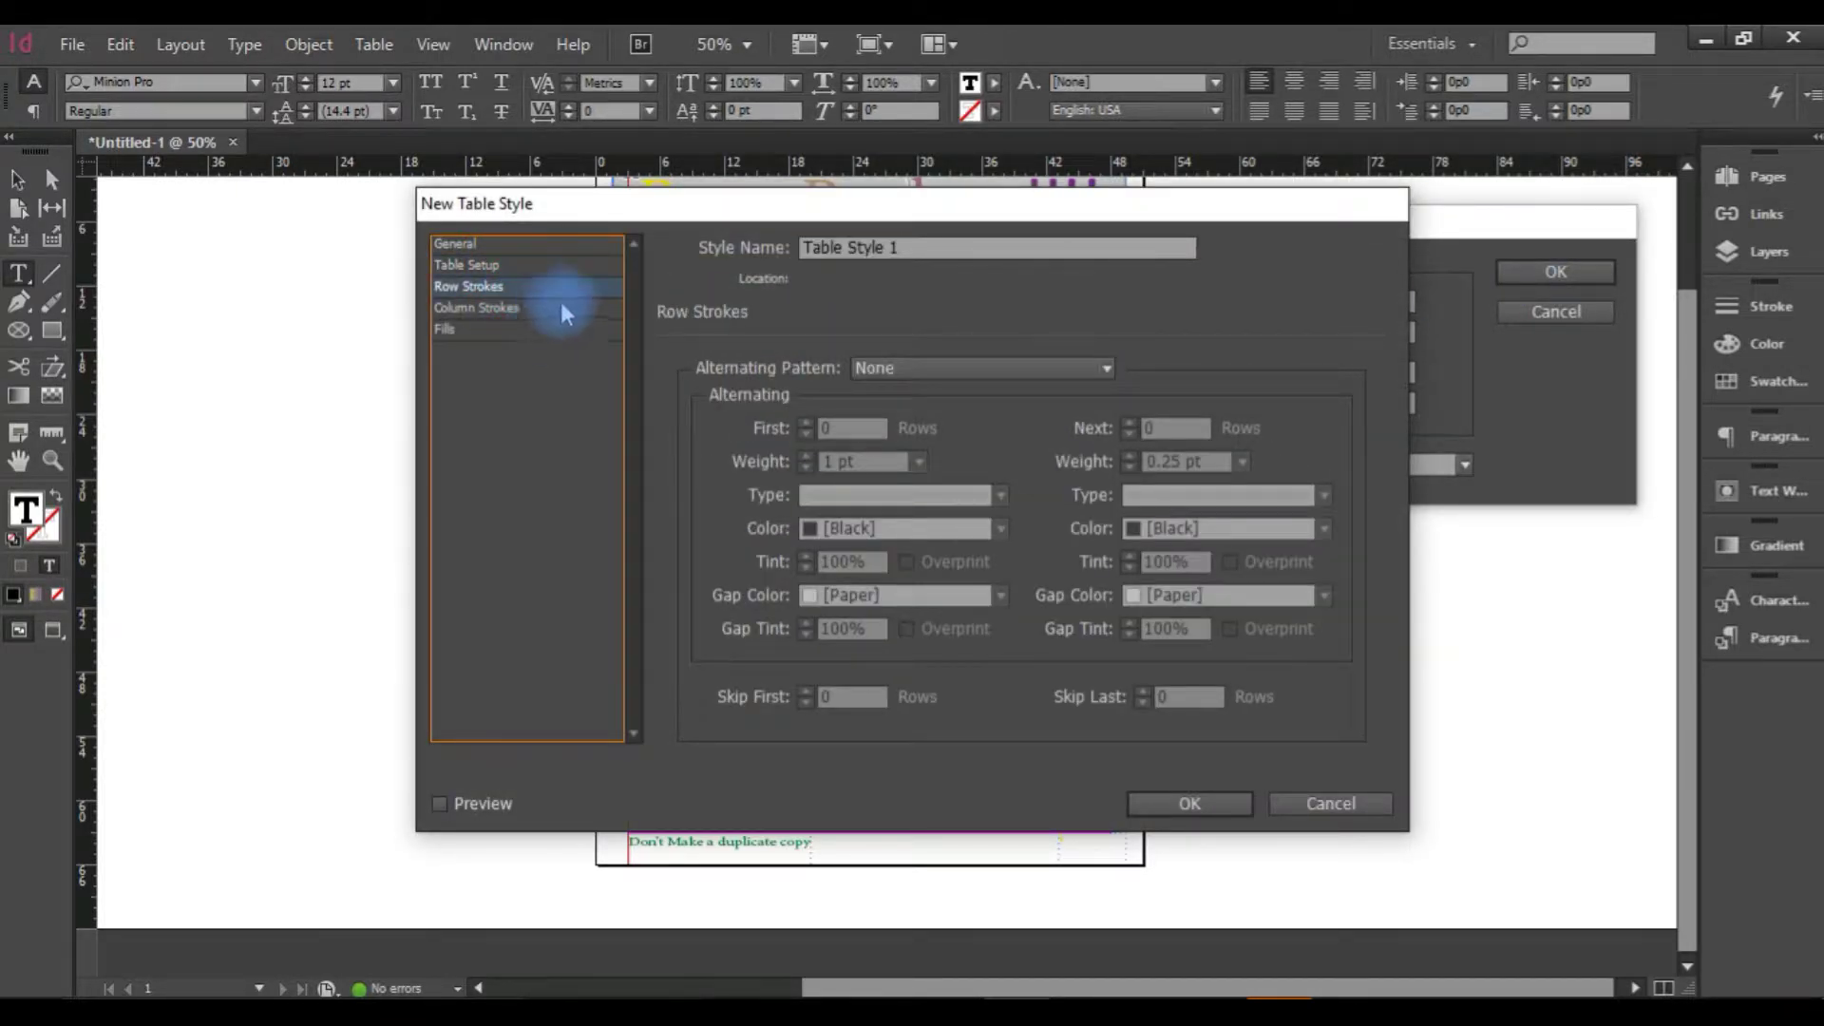
left_click(1183, 803)
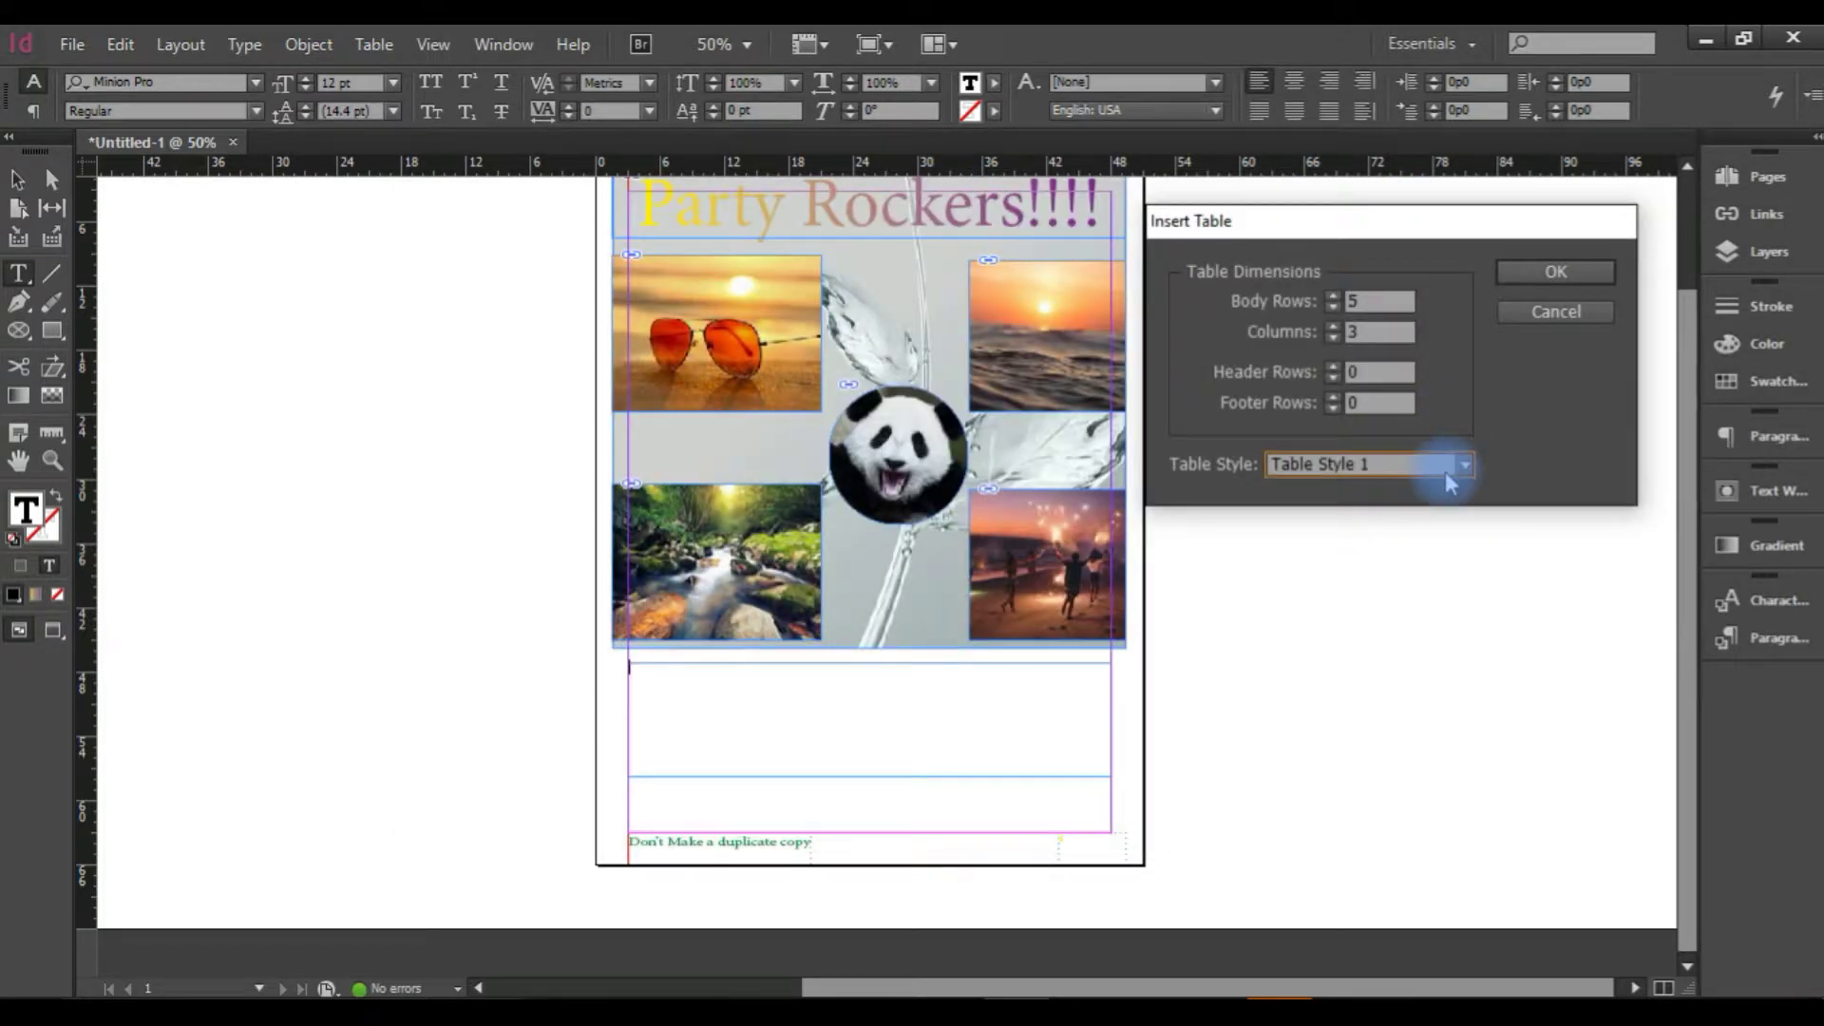
Choose the [Basic Table] style and insert the table into the text frame.
left_click(1449, 465)
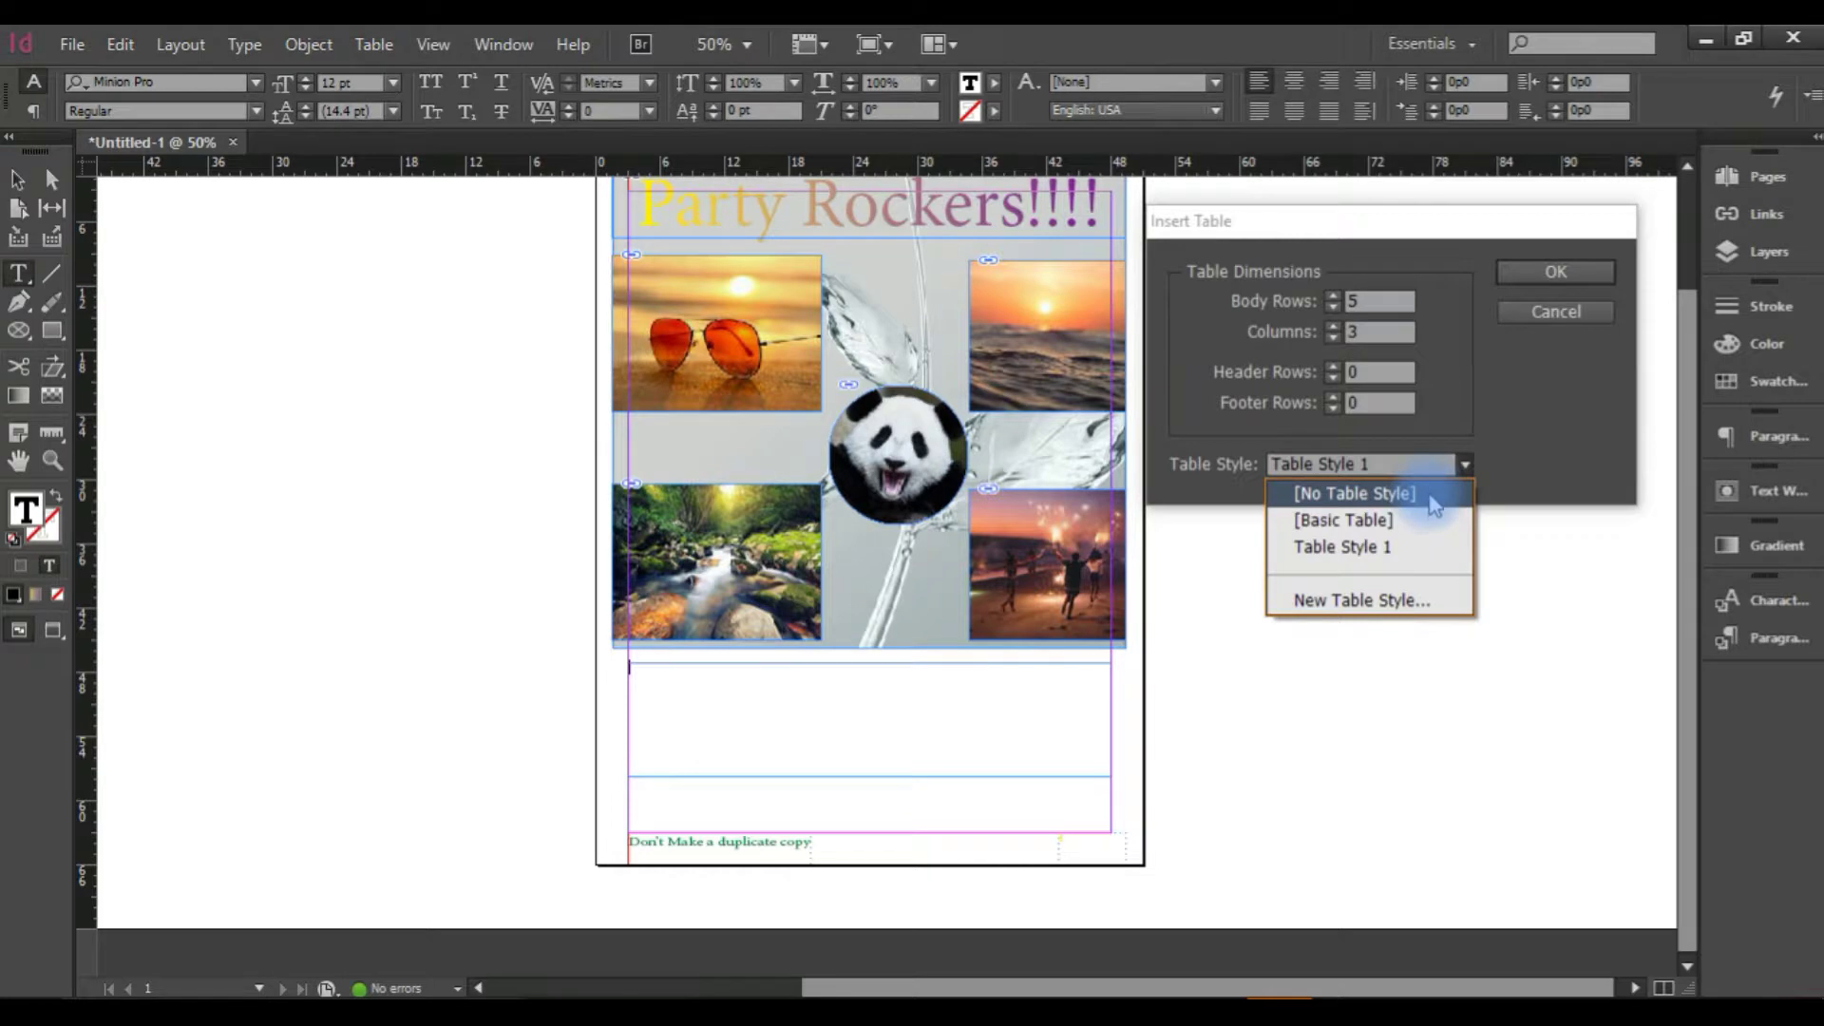
left_click(1433, 519)
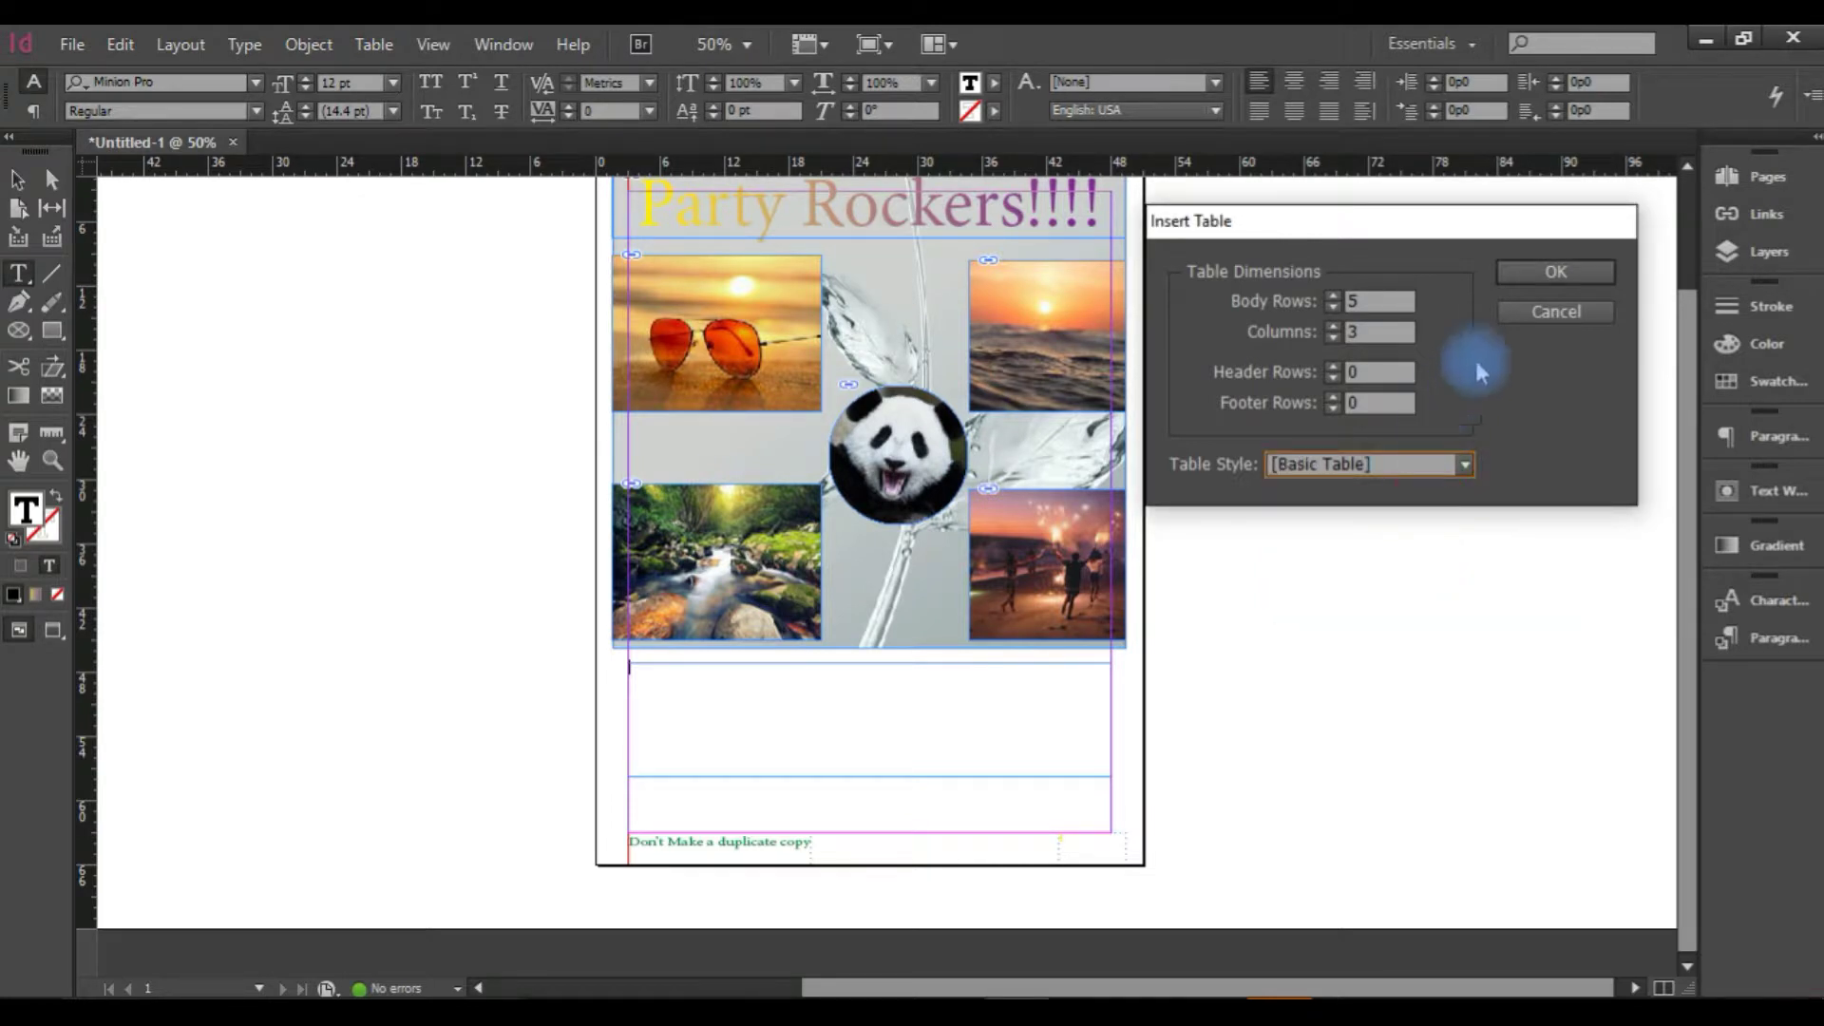
left_click(1527, 276)
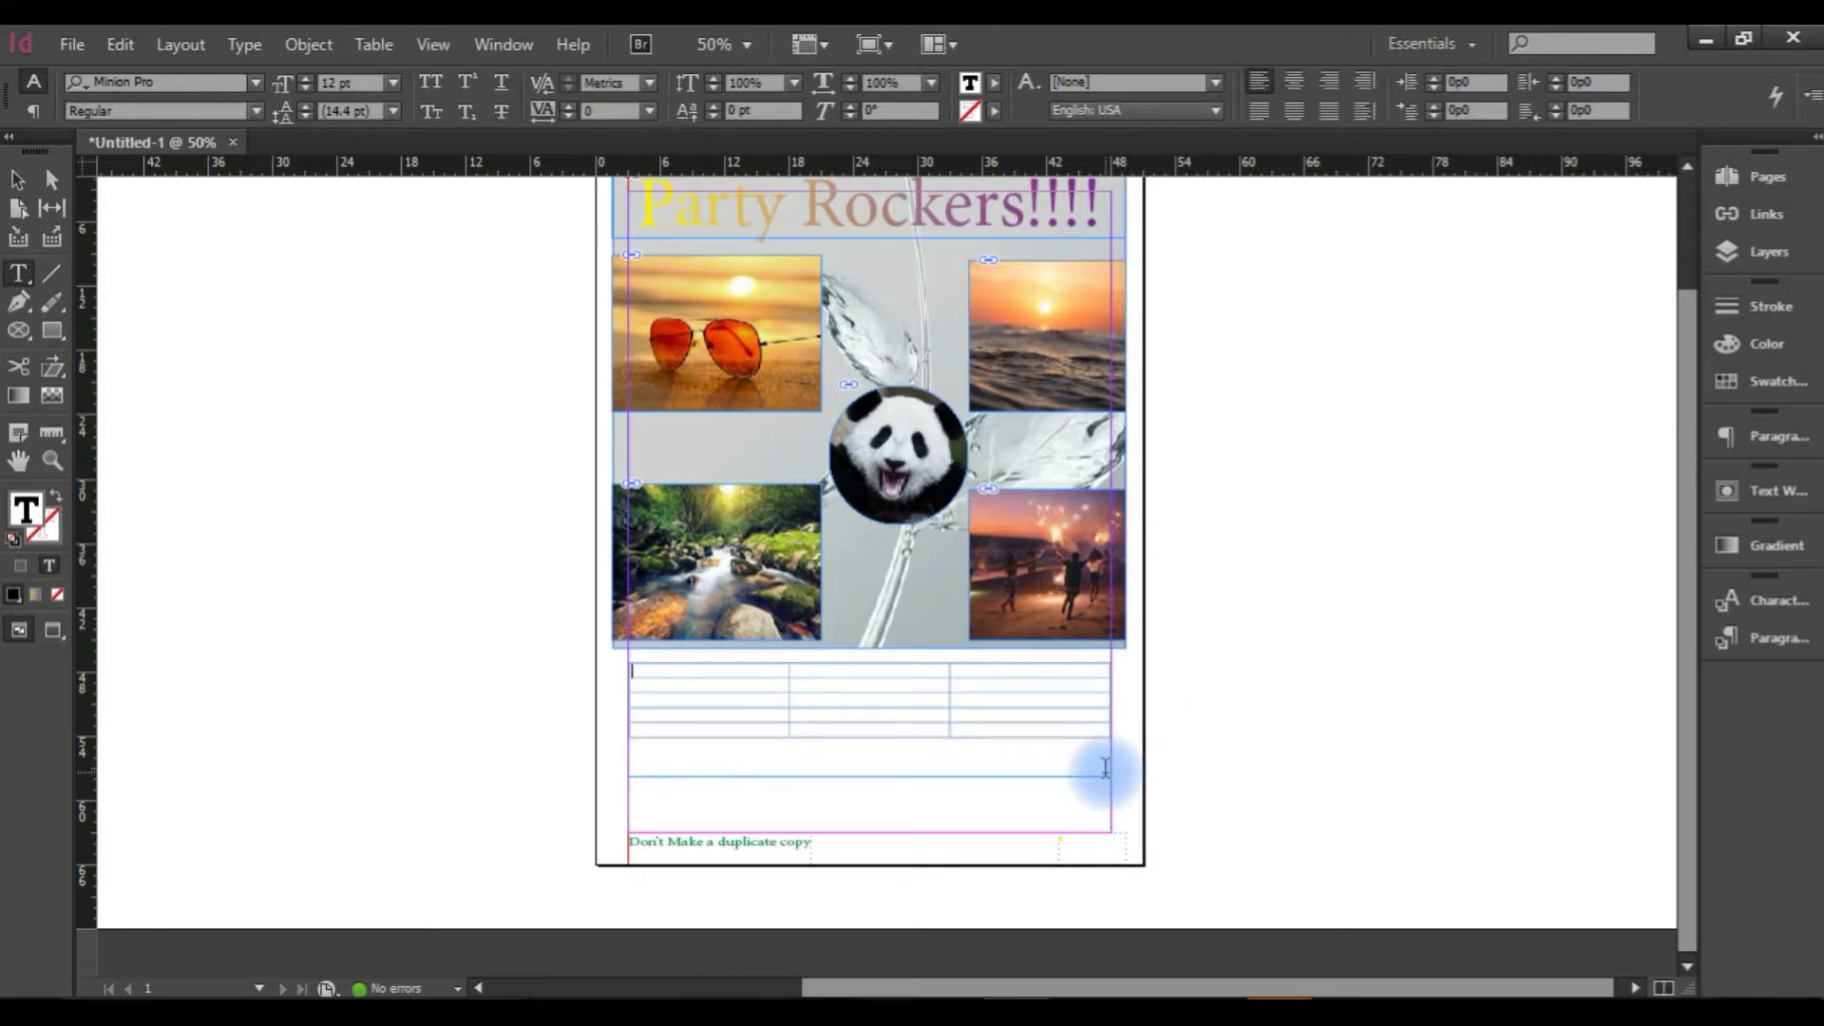
Enter the headings S.N, Name and Mobile across the table's first row.
key("ctrl+=")
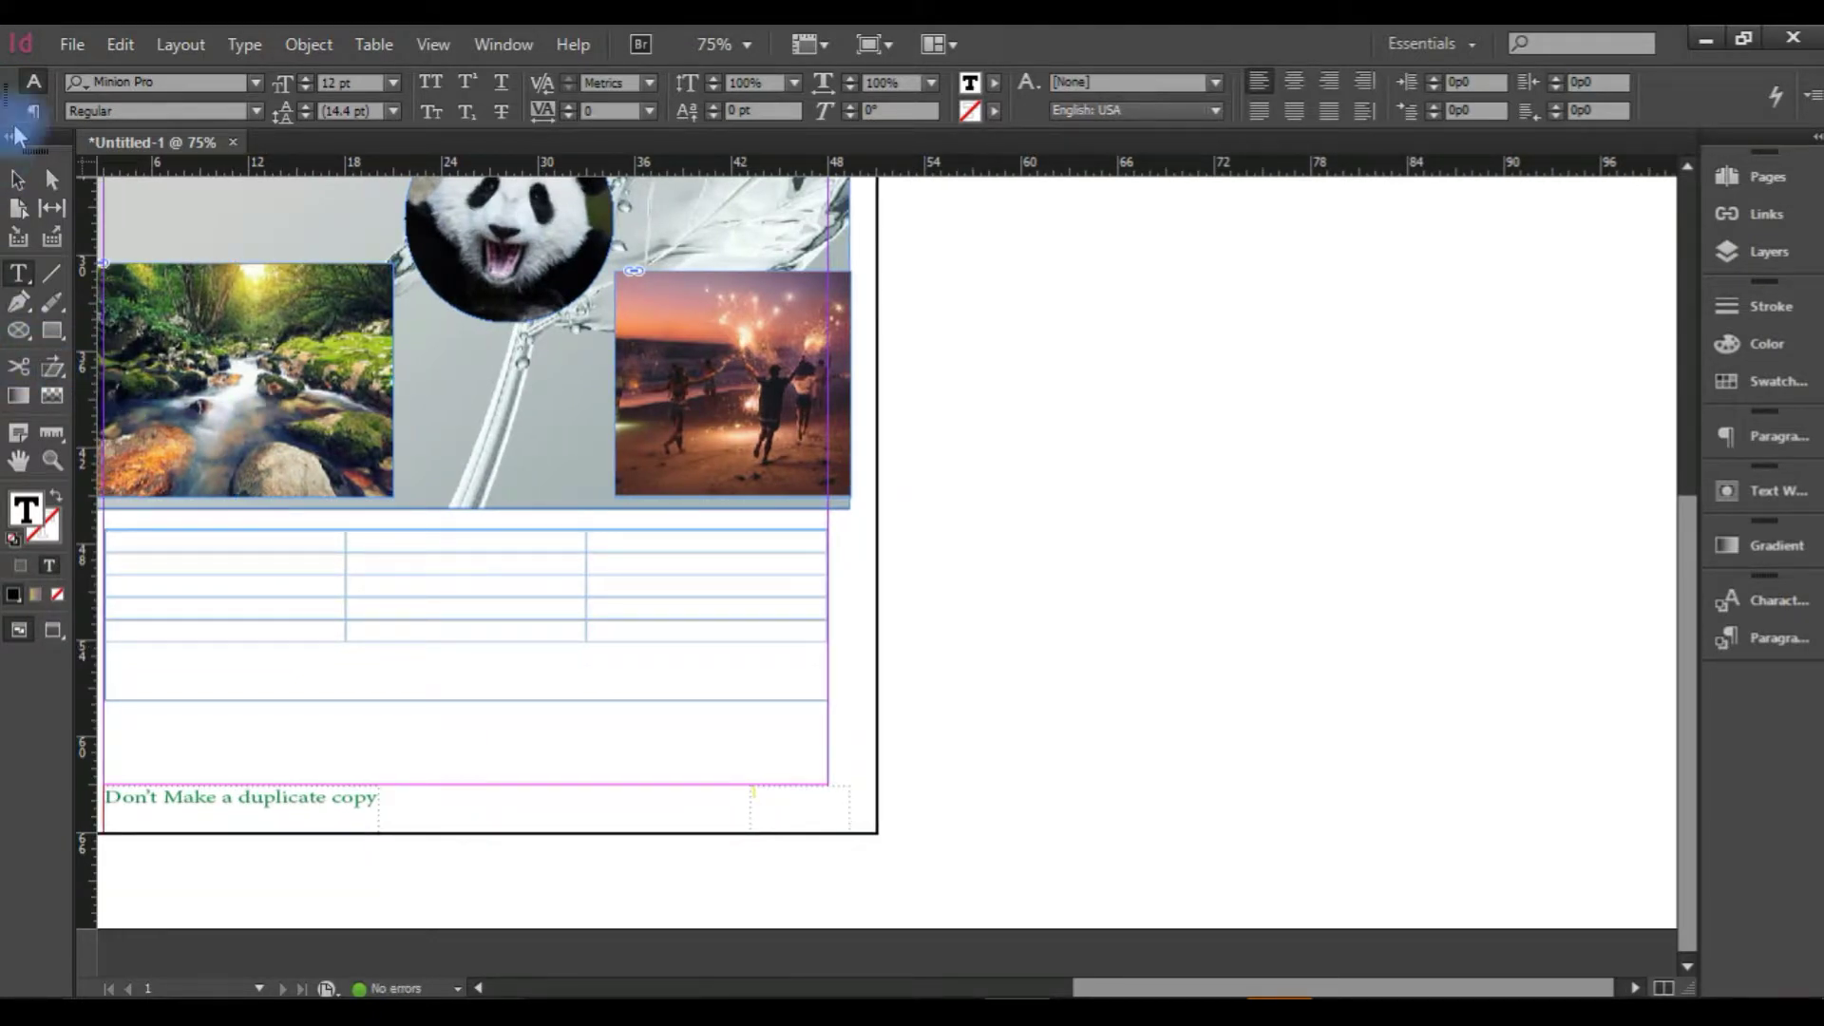
left_click(17, 179)
left_click_drag(363, 562, 692, 546)
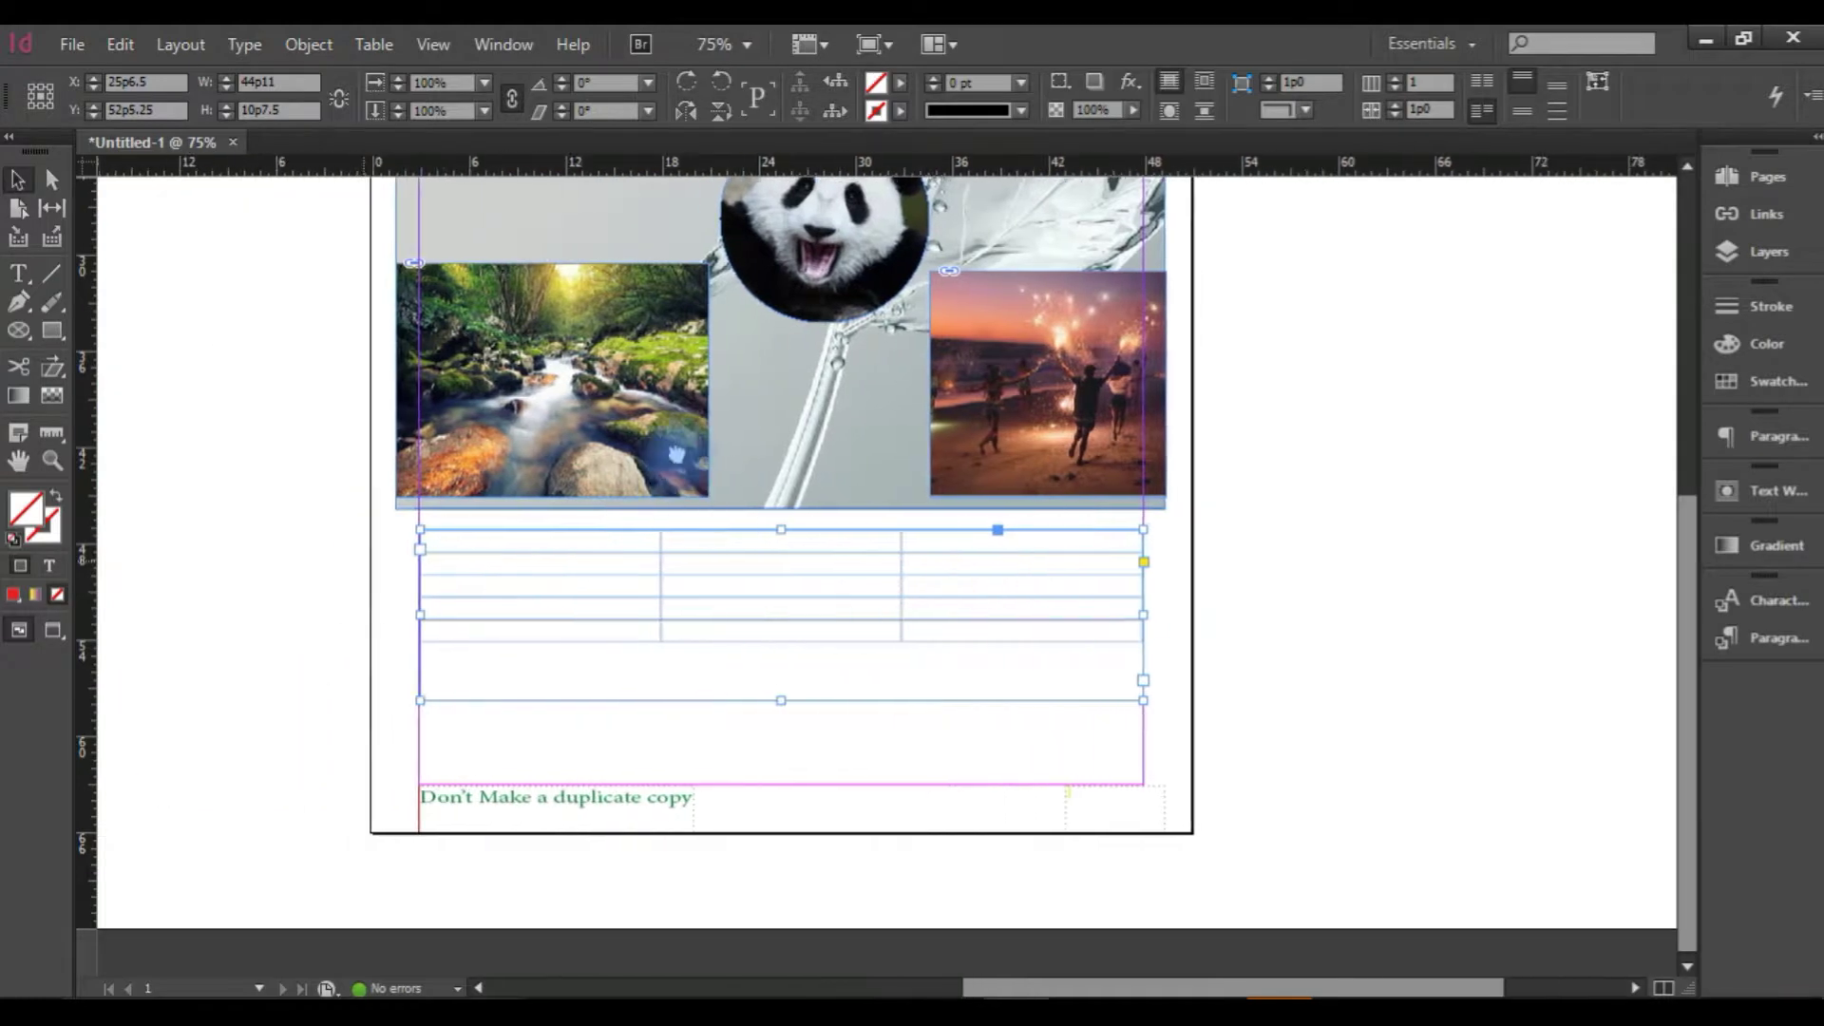
key("ctrl+=")
left_click_drag(927, 616, 716, 501)
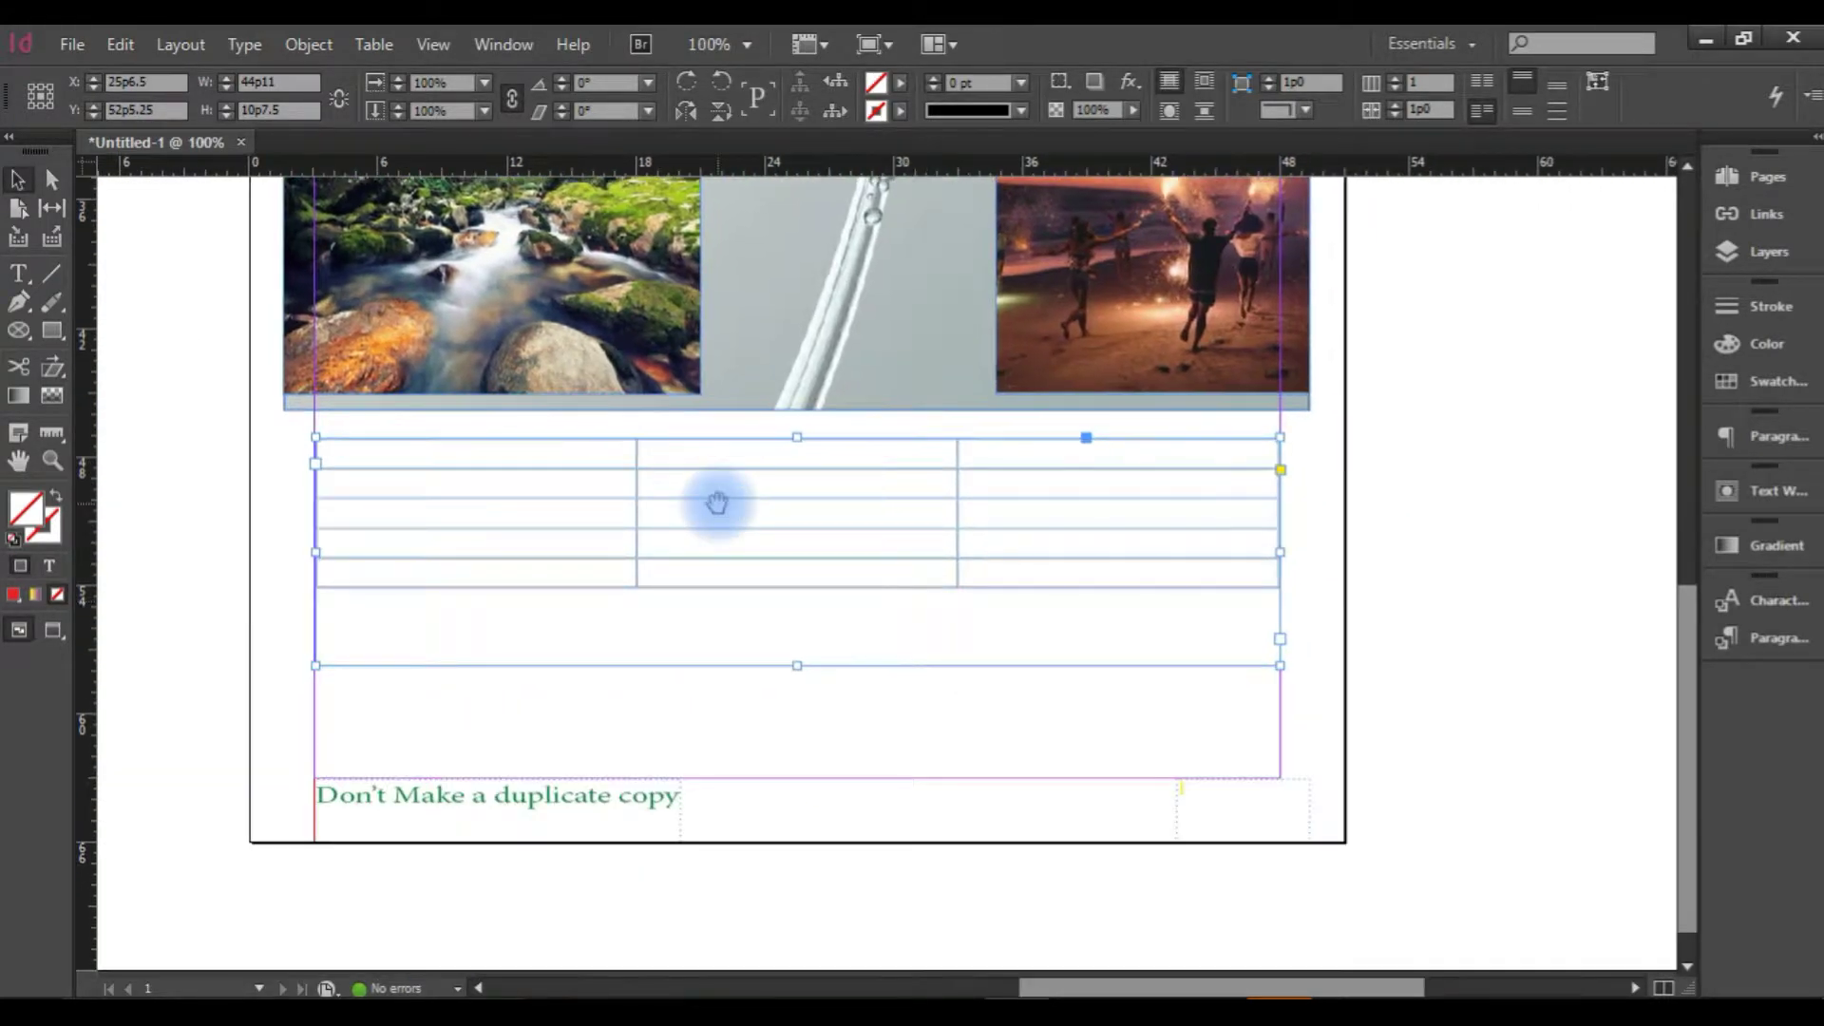
left_click(457, 466)
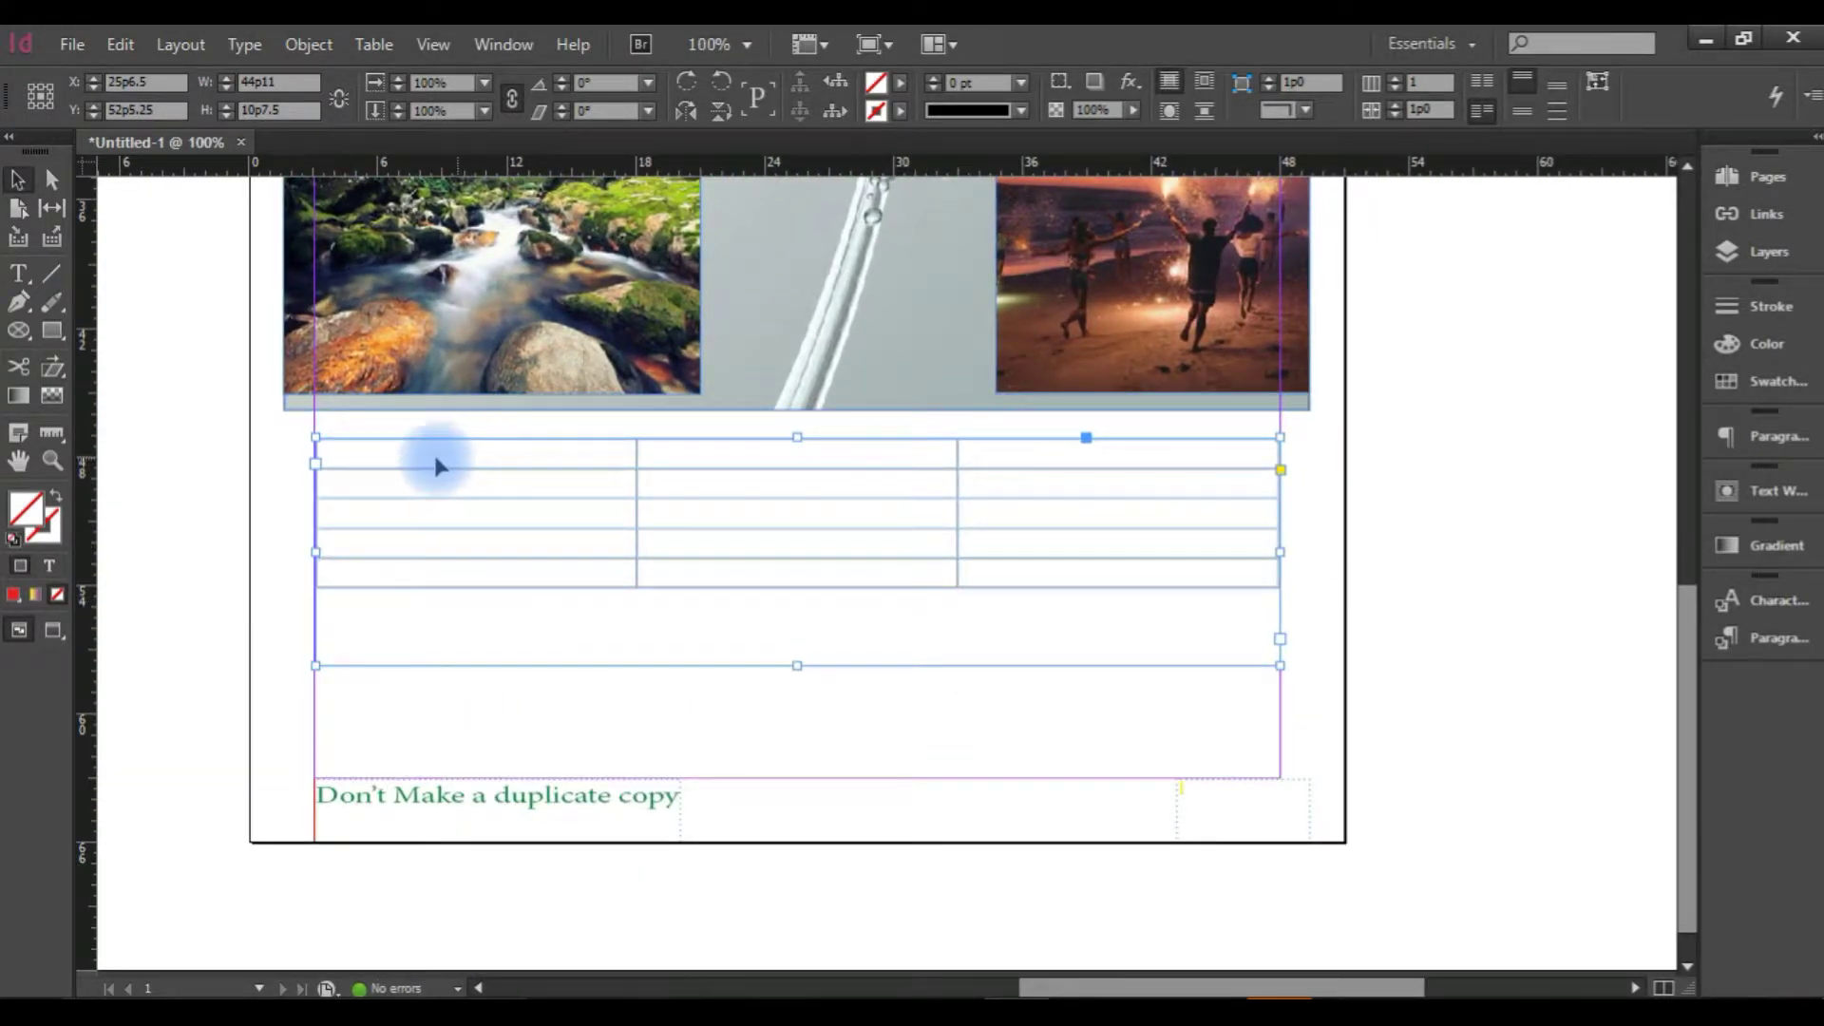
left_click(21, 276)
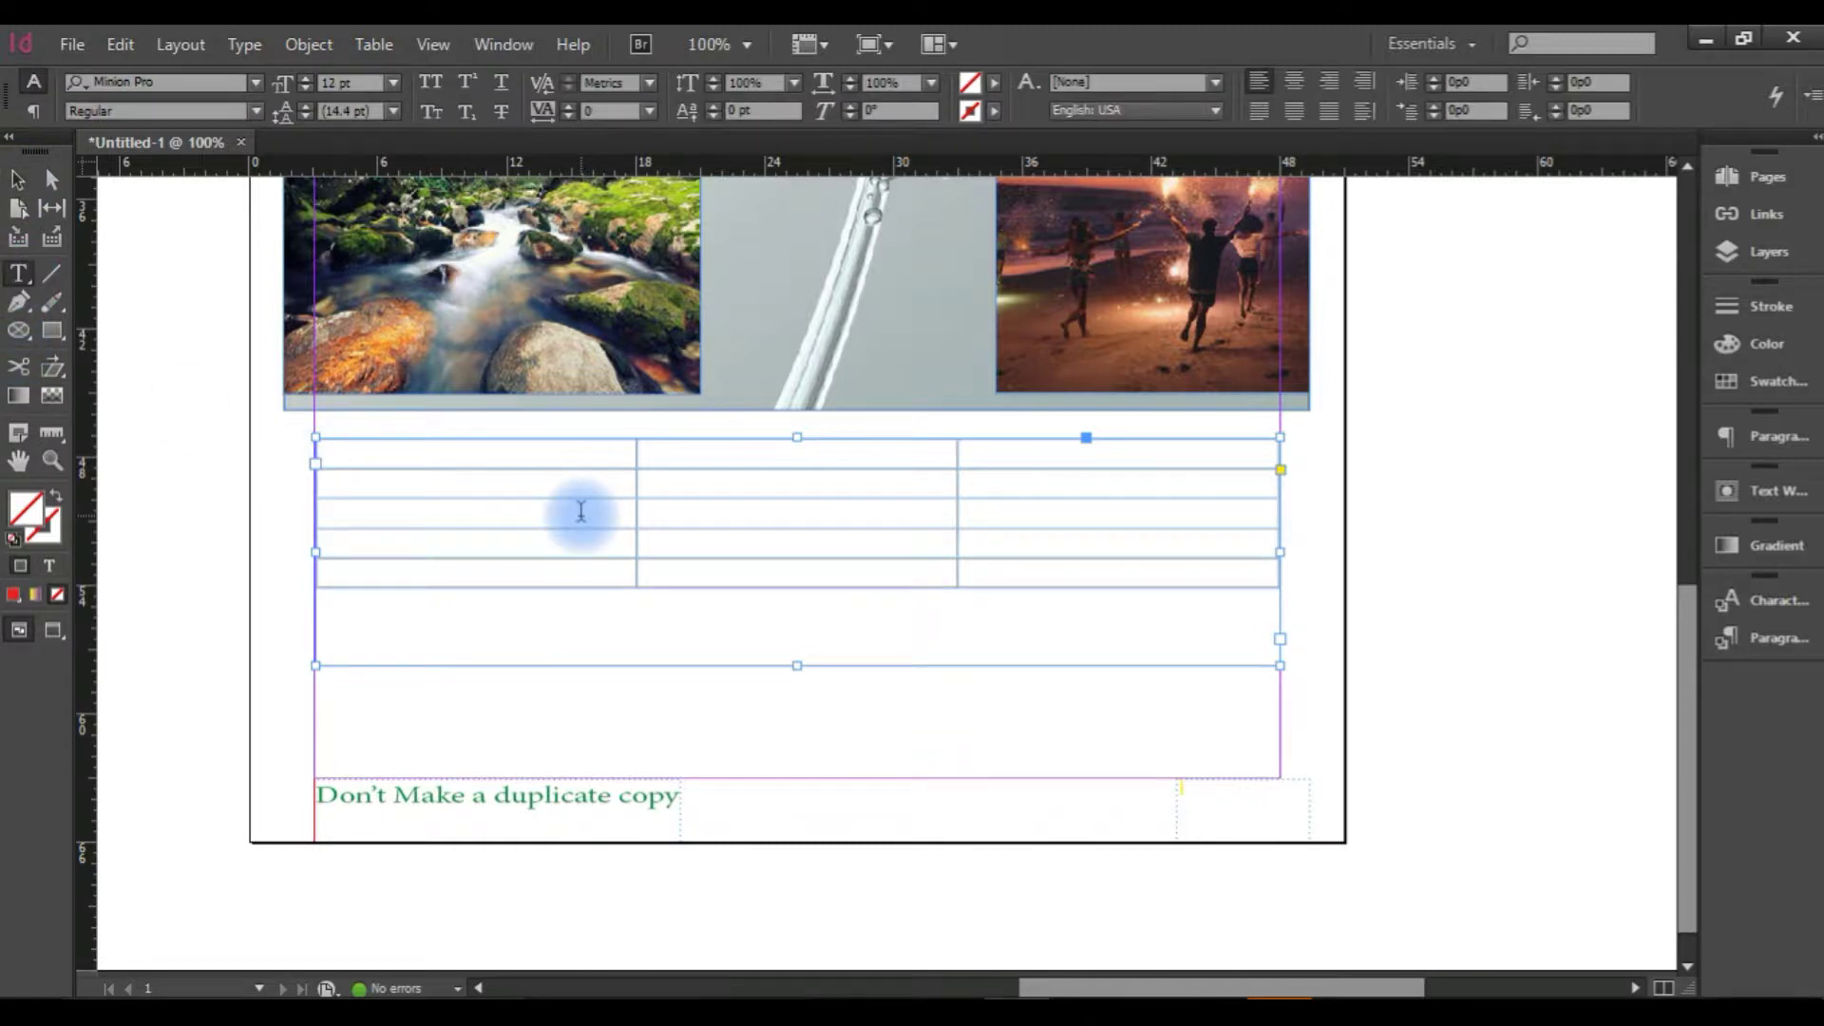
left_click(547, 452)
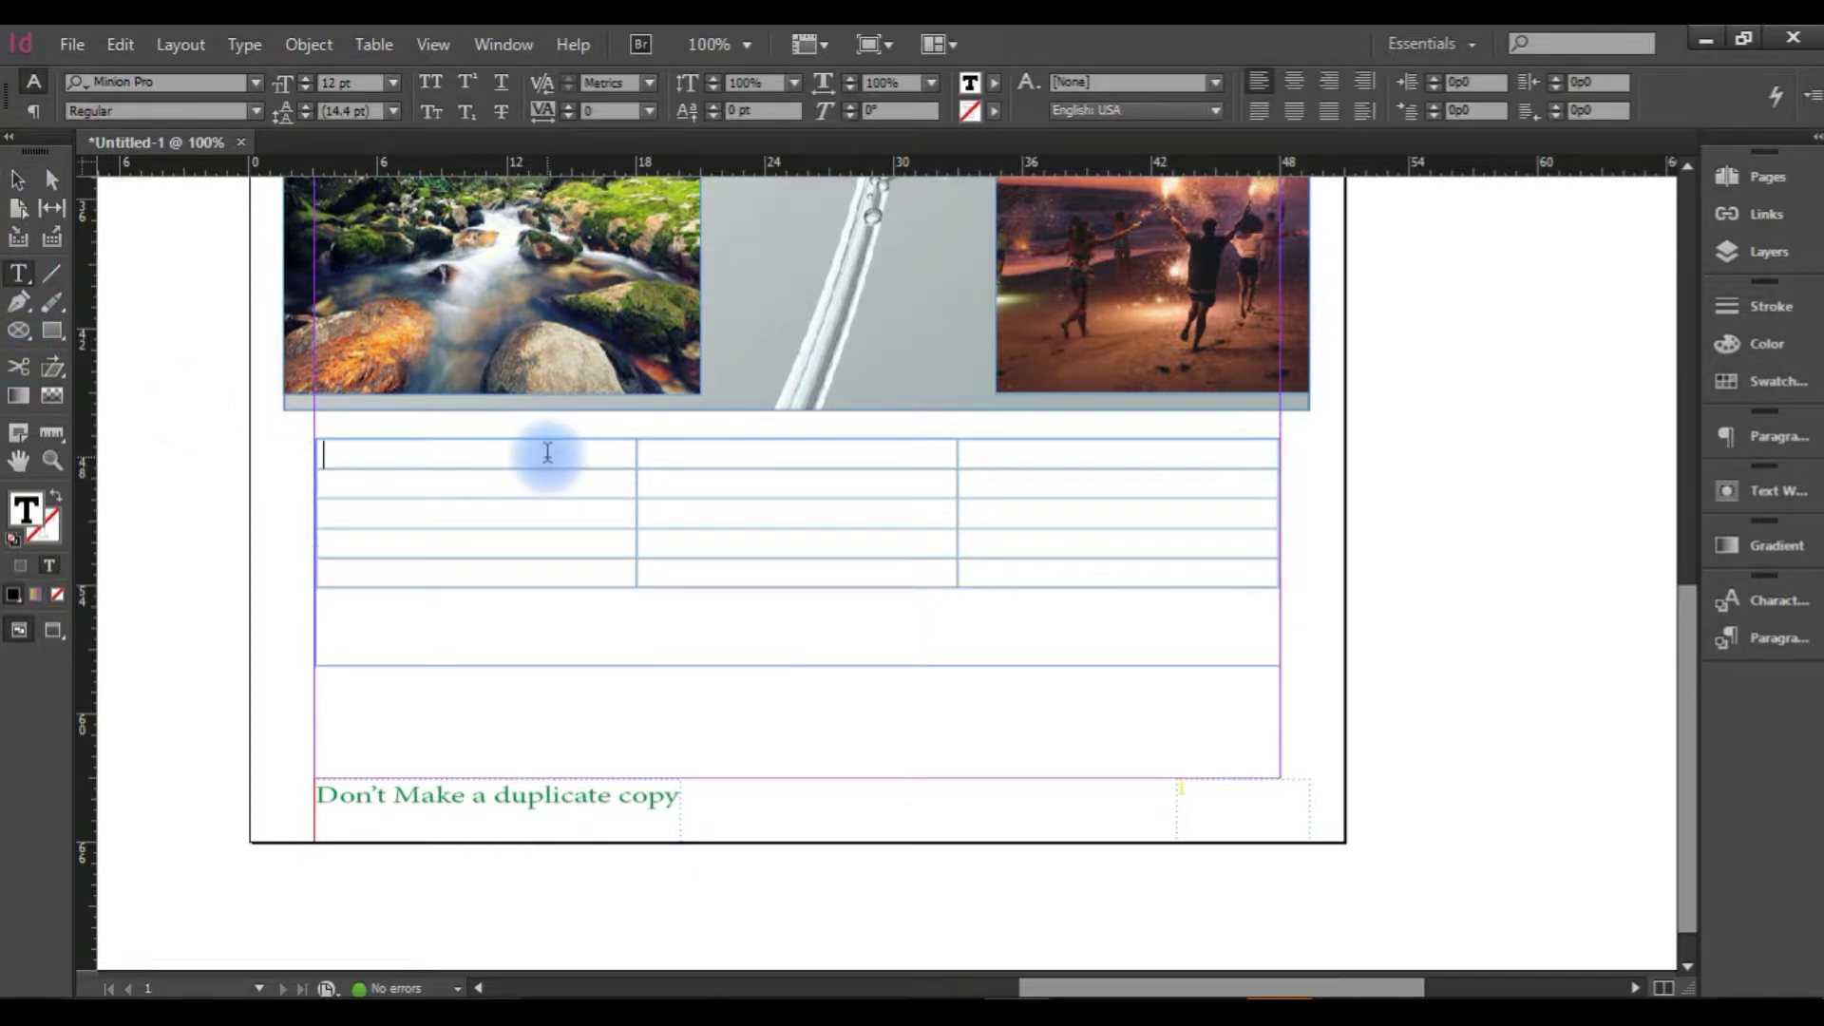
type("S")
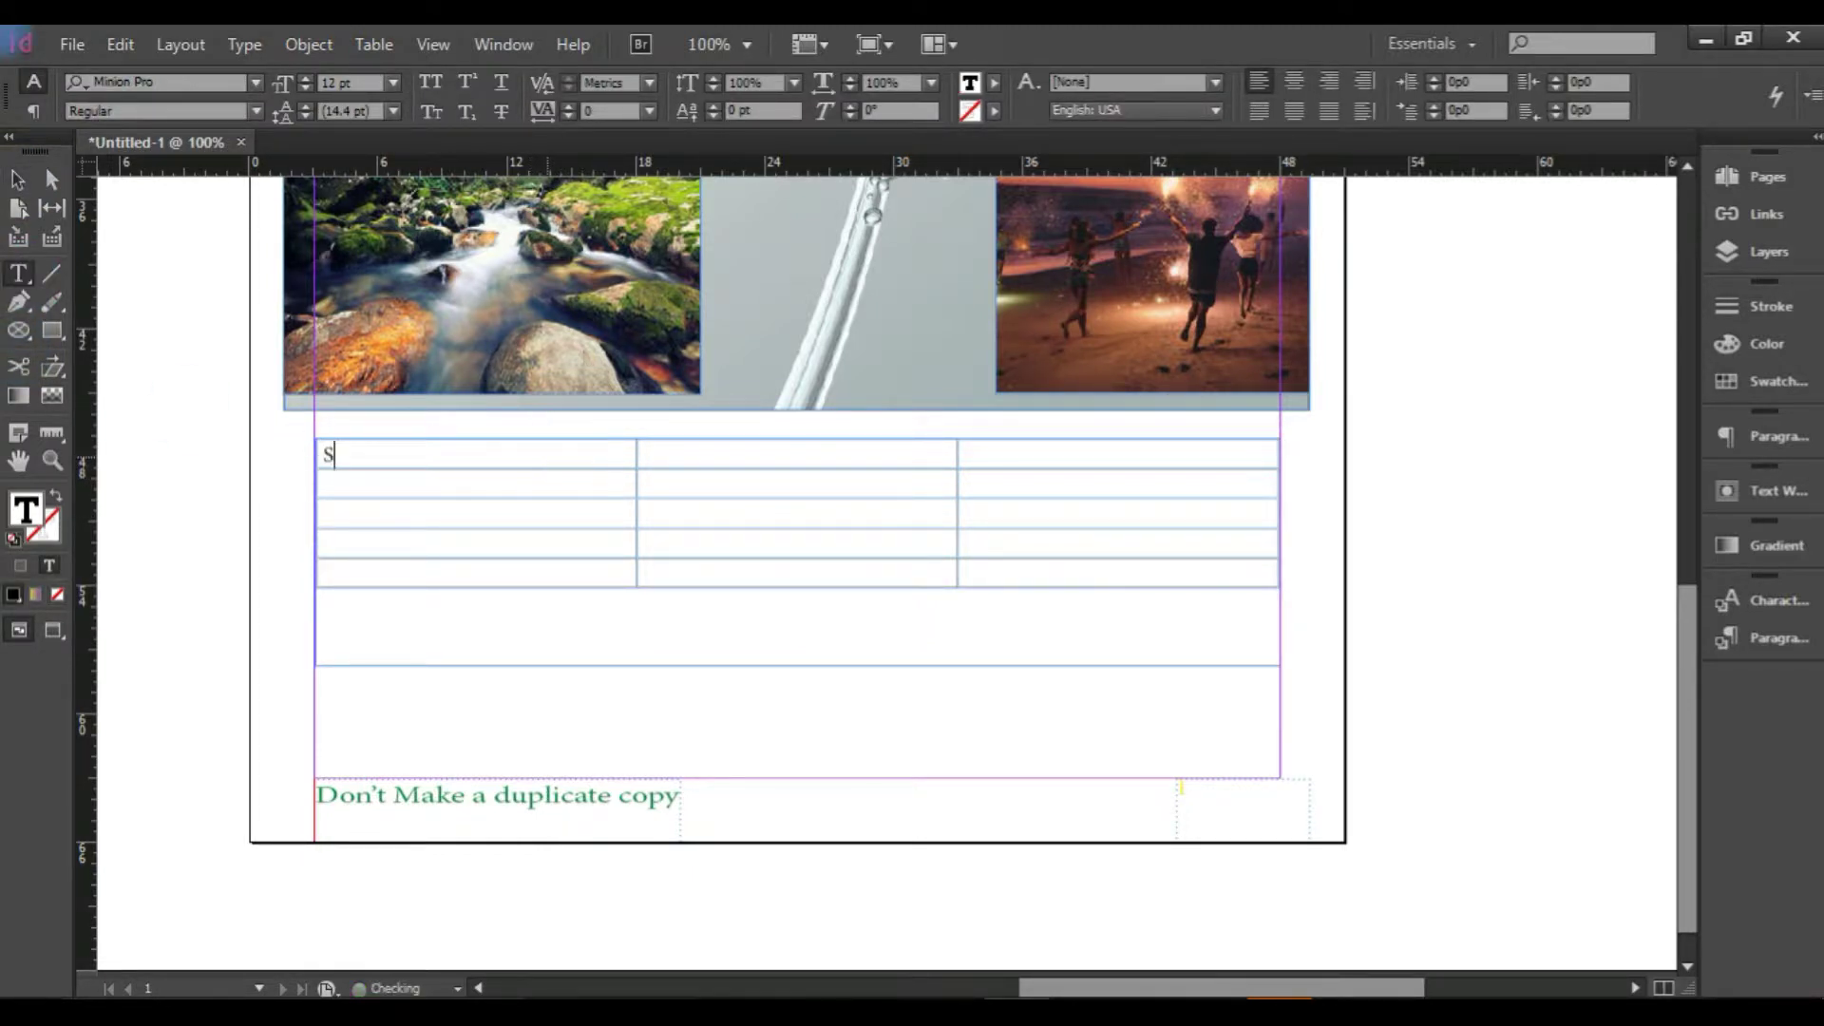
type(".N Name ")
type("Mobile")
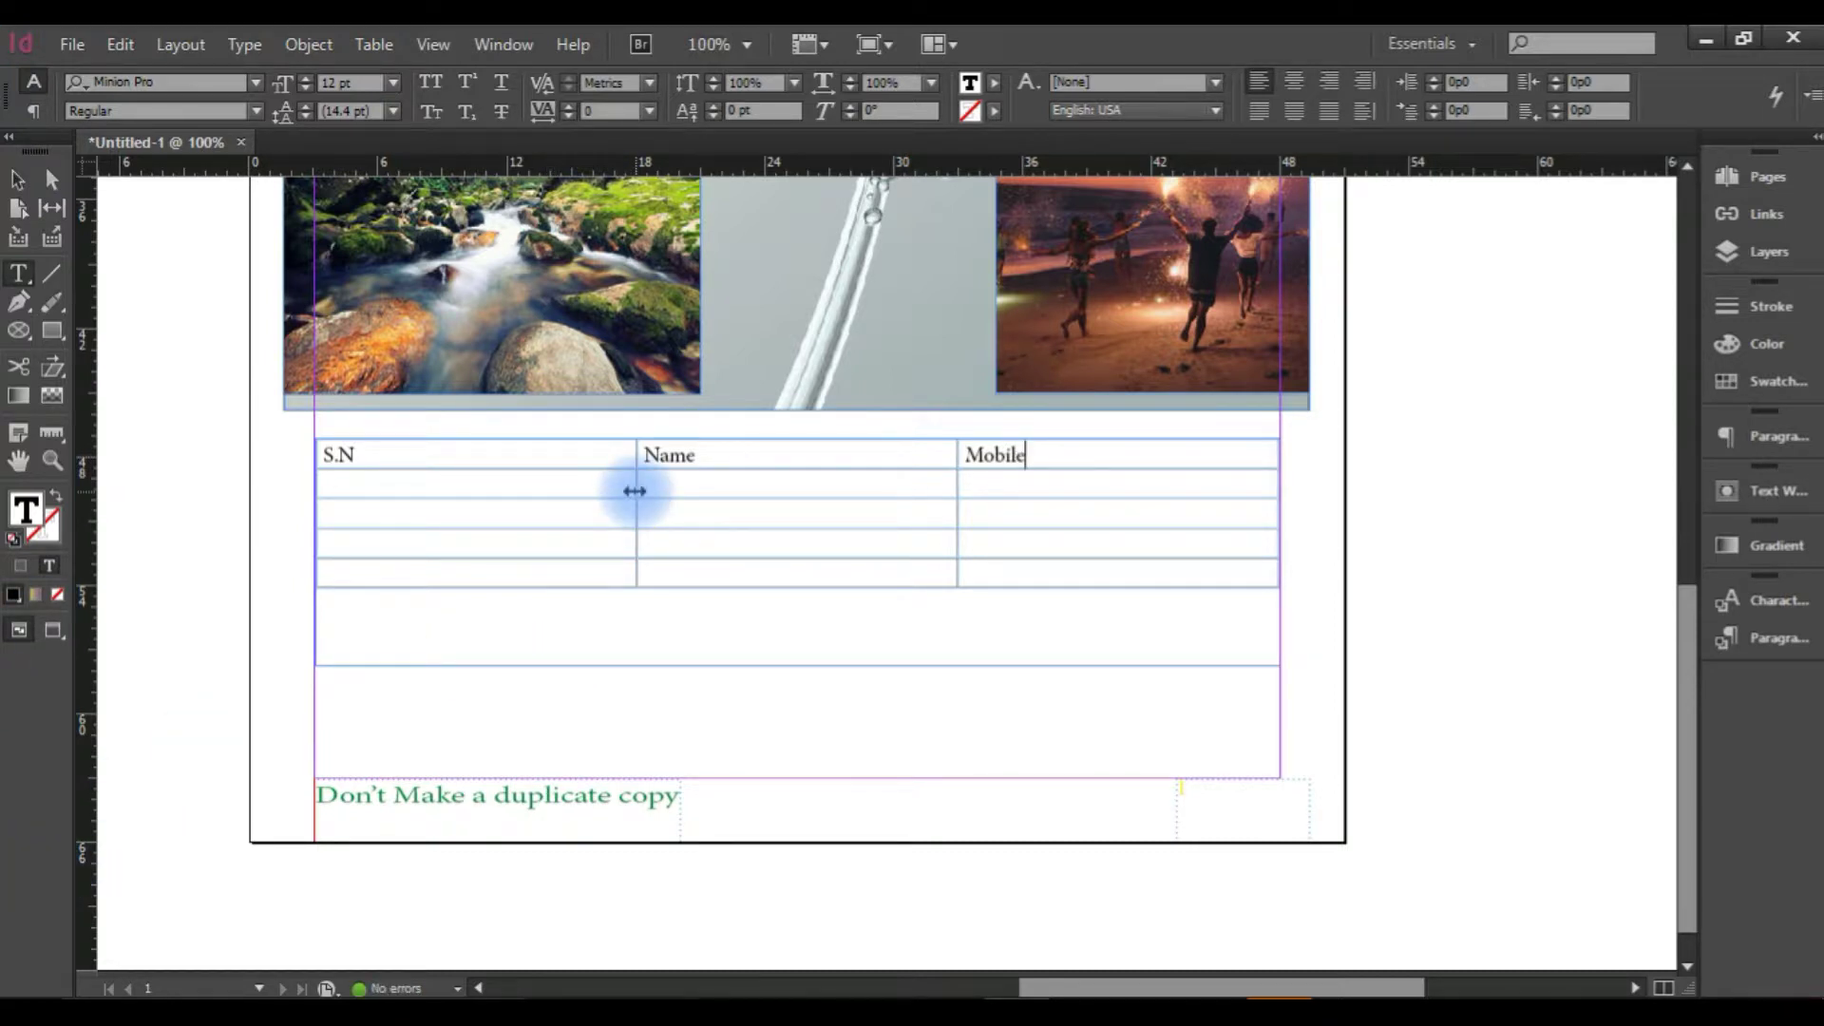
Narrow the S.N column to little more than its heading and number the rows below 1 to 4.
key("Tab")
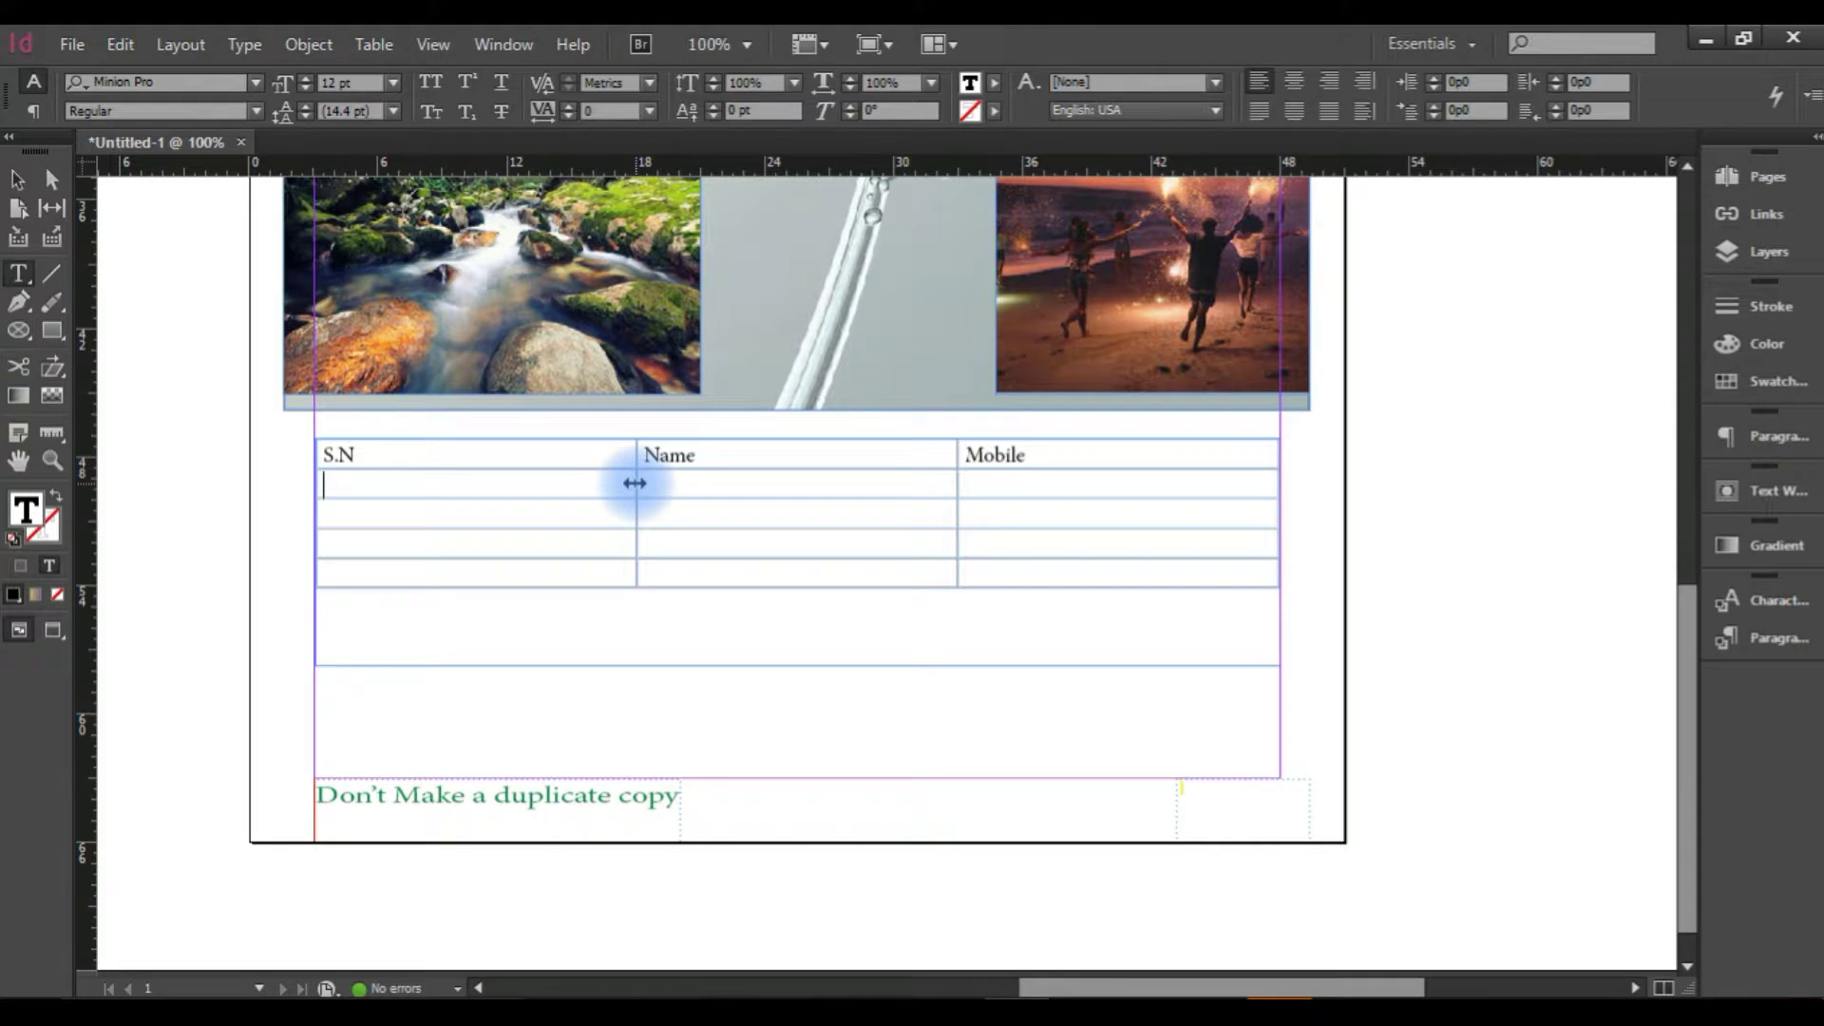
left_click_drag(636, 485, 404, 485)
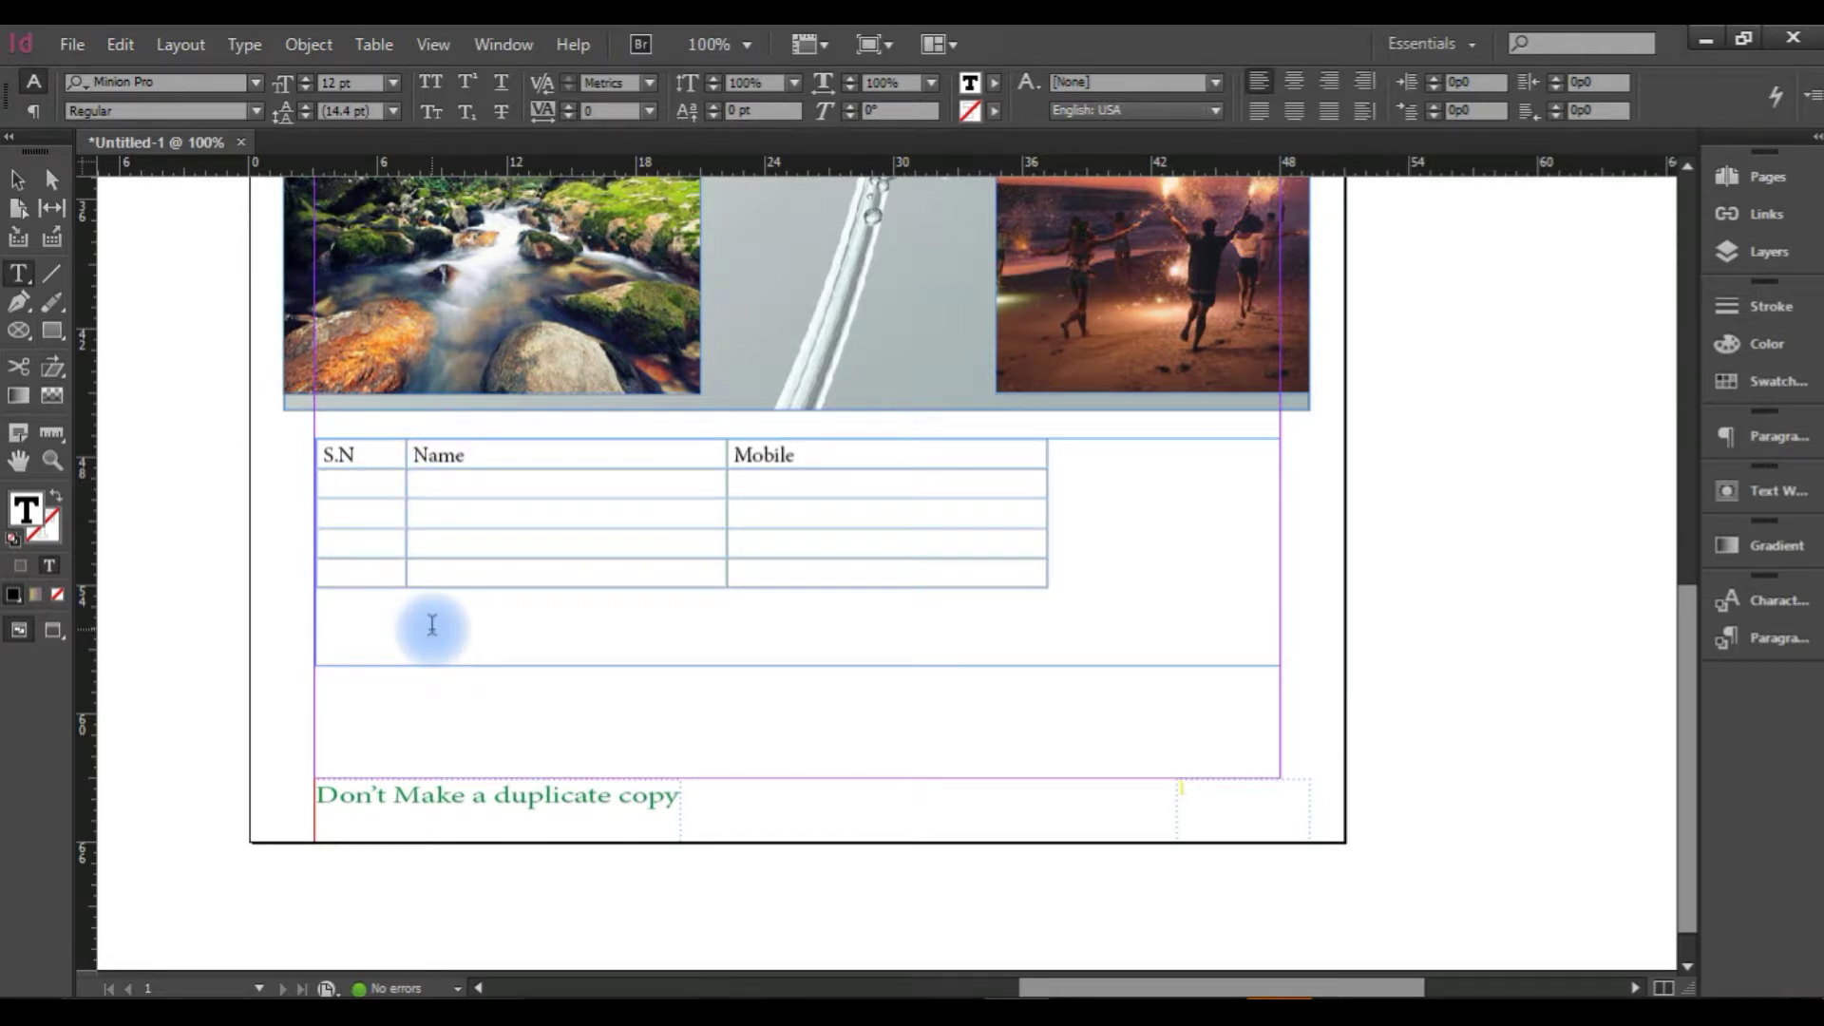
type("1")
type("2")
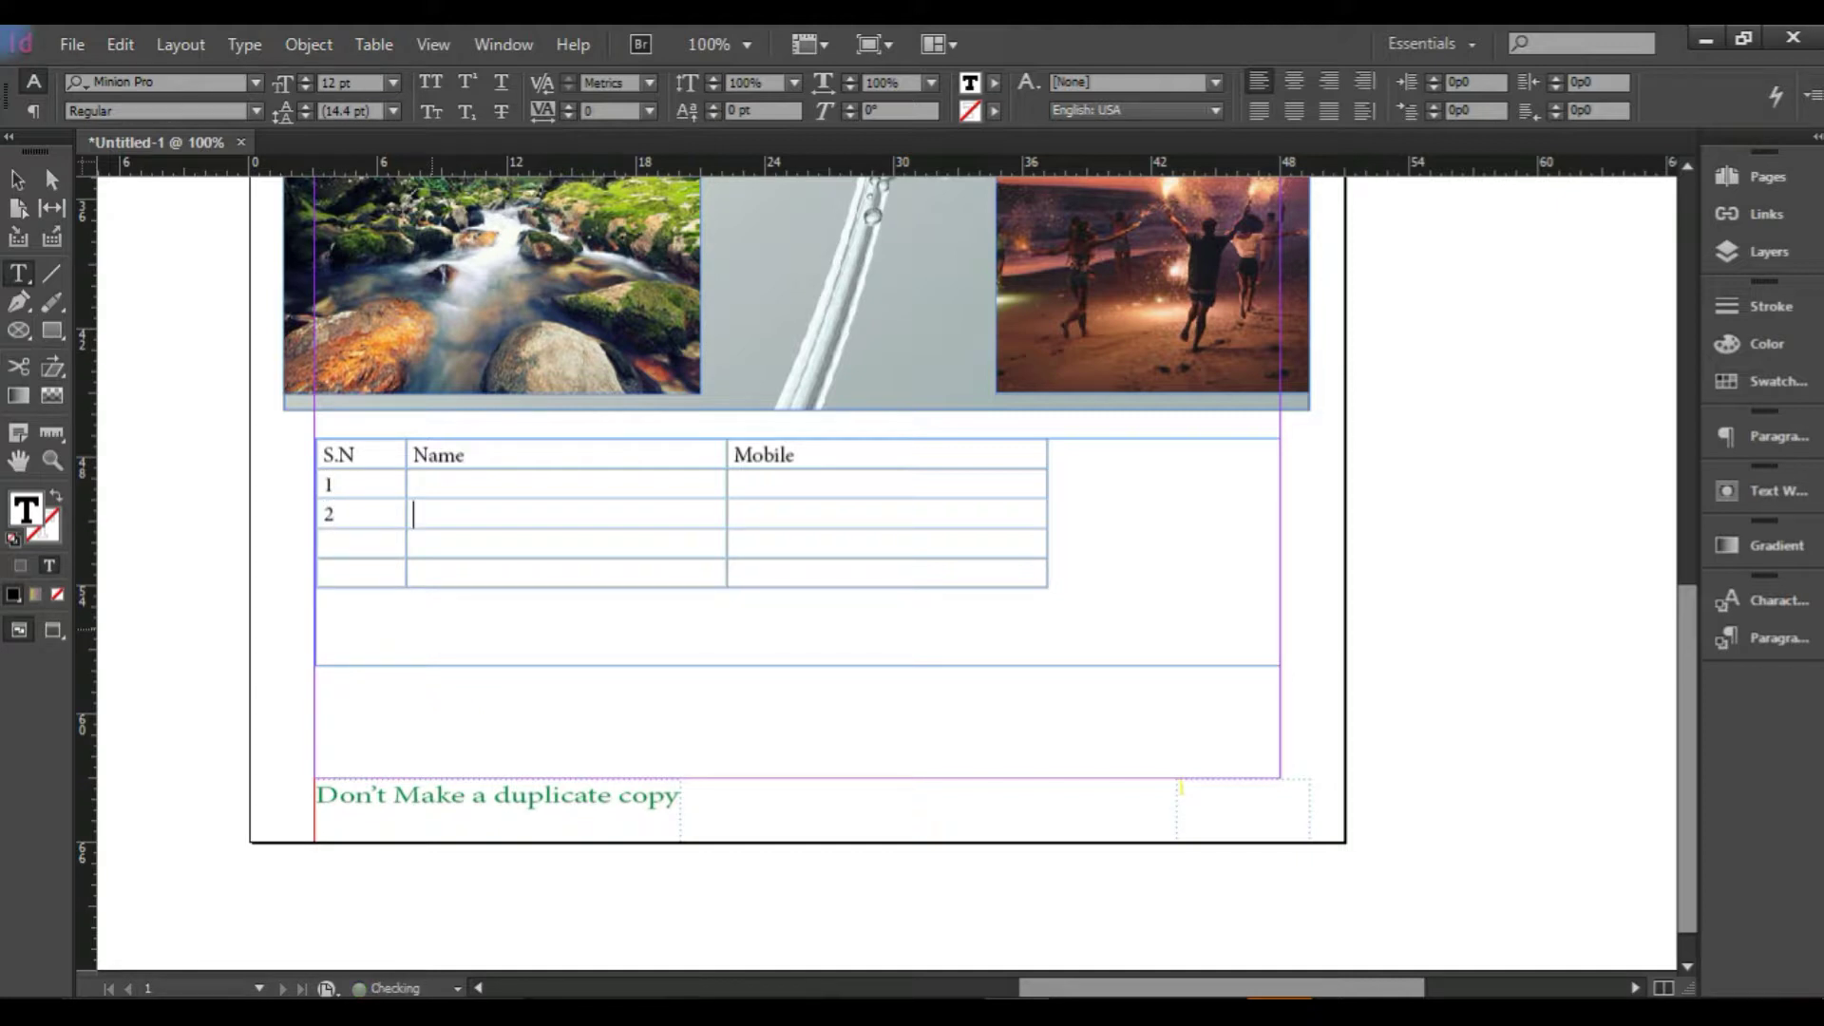
left_click(342, 543)
type("3")
Enter Event 1 in the first cell under Name and replace the third column's heading with Contact Person.
type("Event 1")
key("ctrl+a")
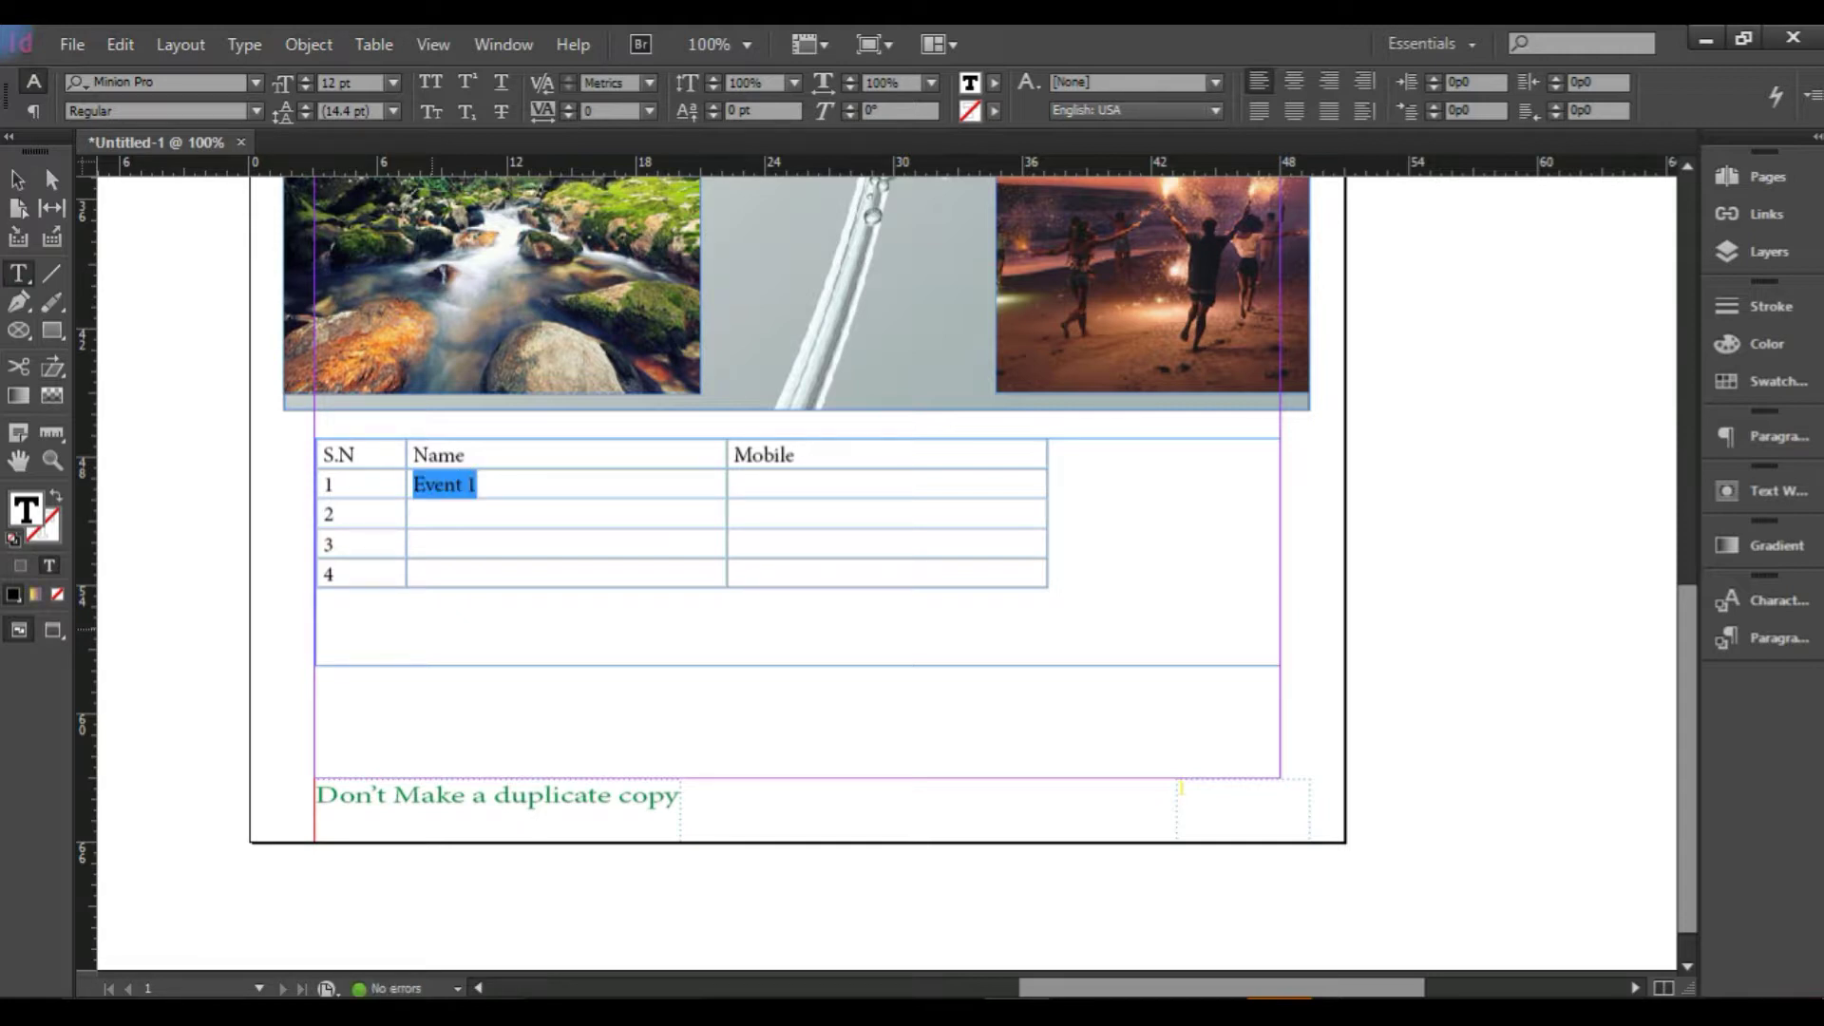
left_click_drag(836, 458, 740, 444)
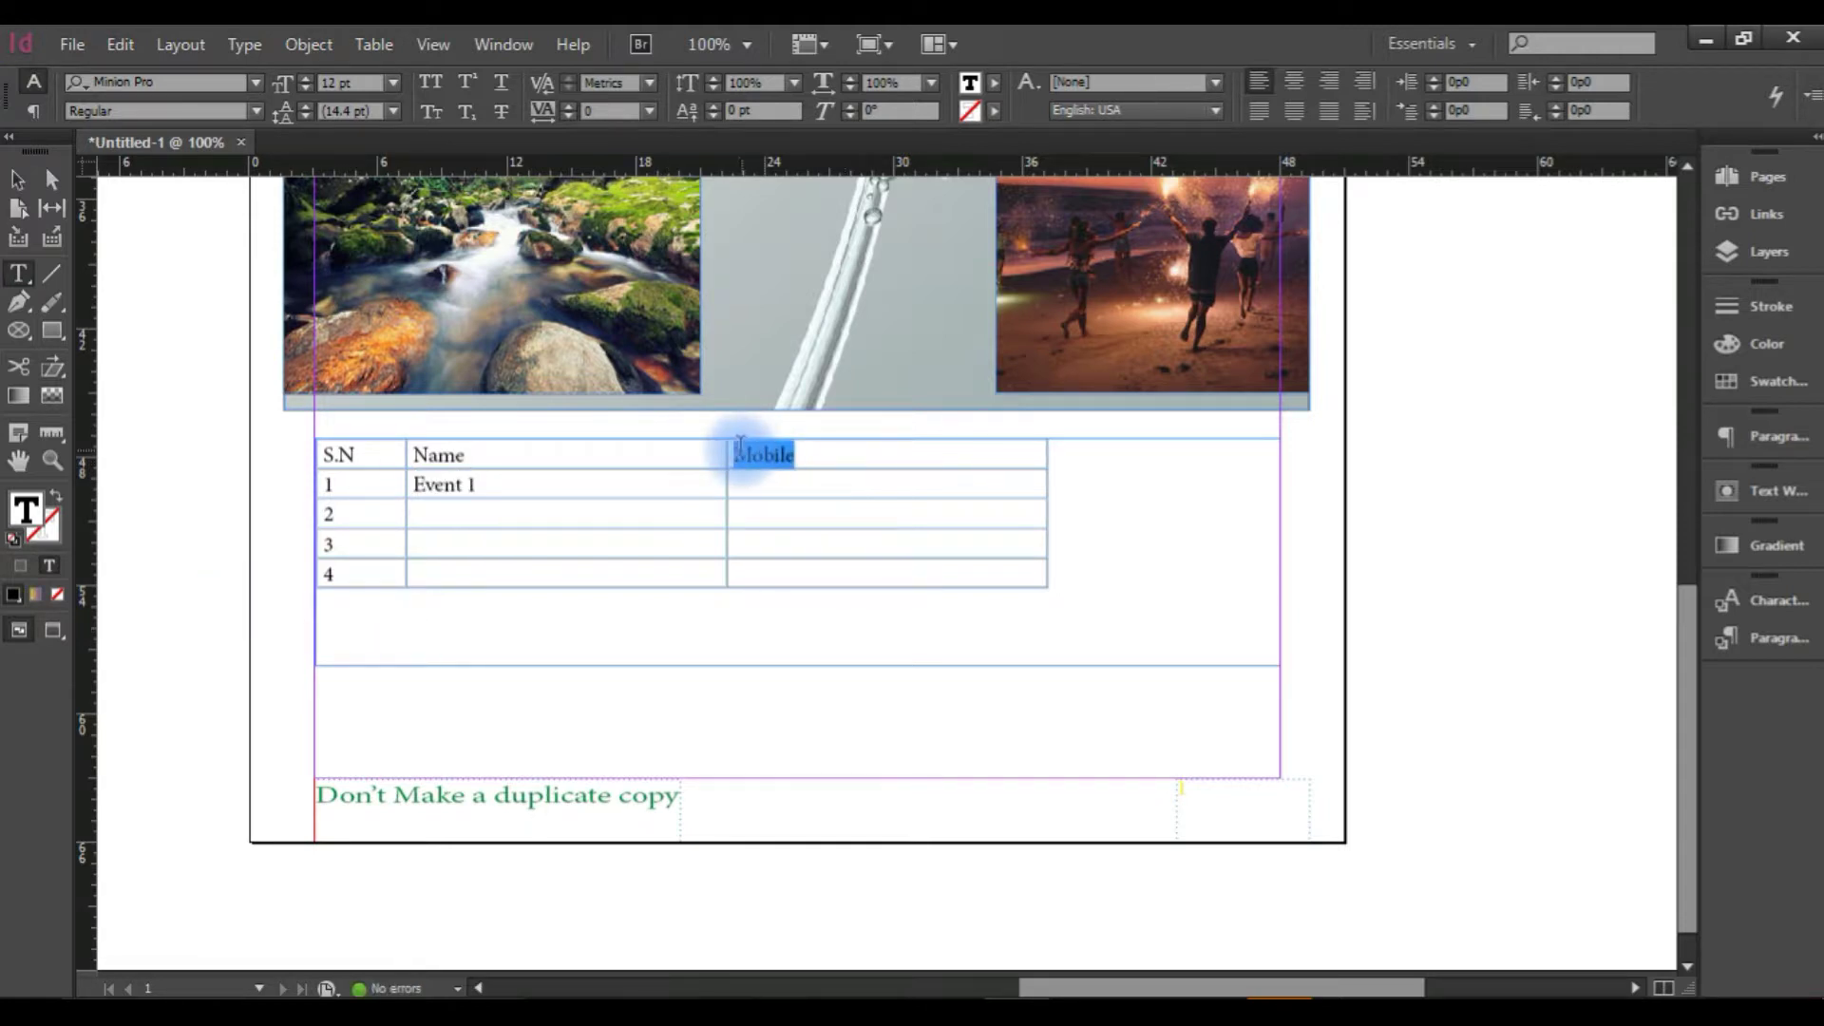
type("Contact Person")
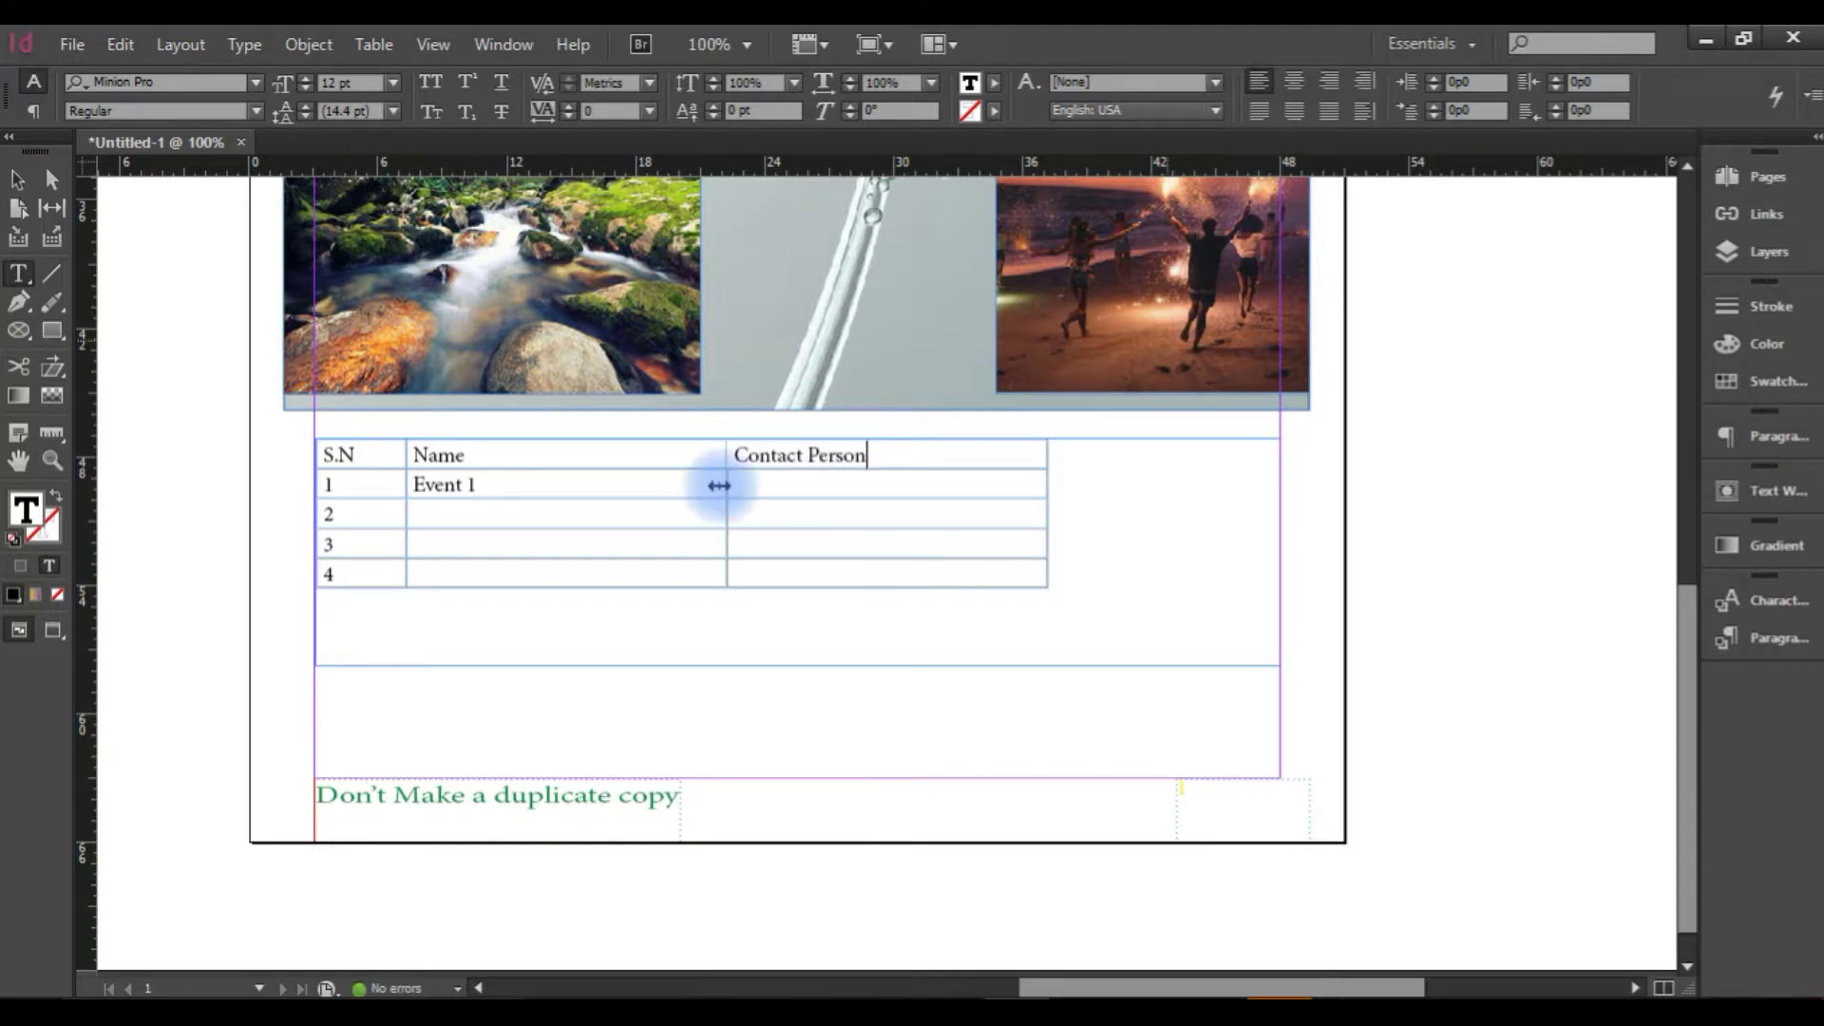
Fill the remaining cells under Name with Event 2, Event 3 and Event 4.
left_click_drag(511, 483, 472, 490)
left_click(481, 508)
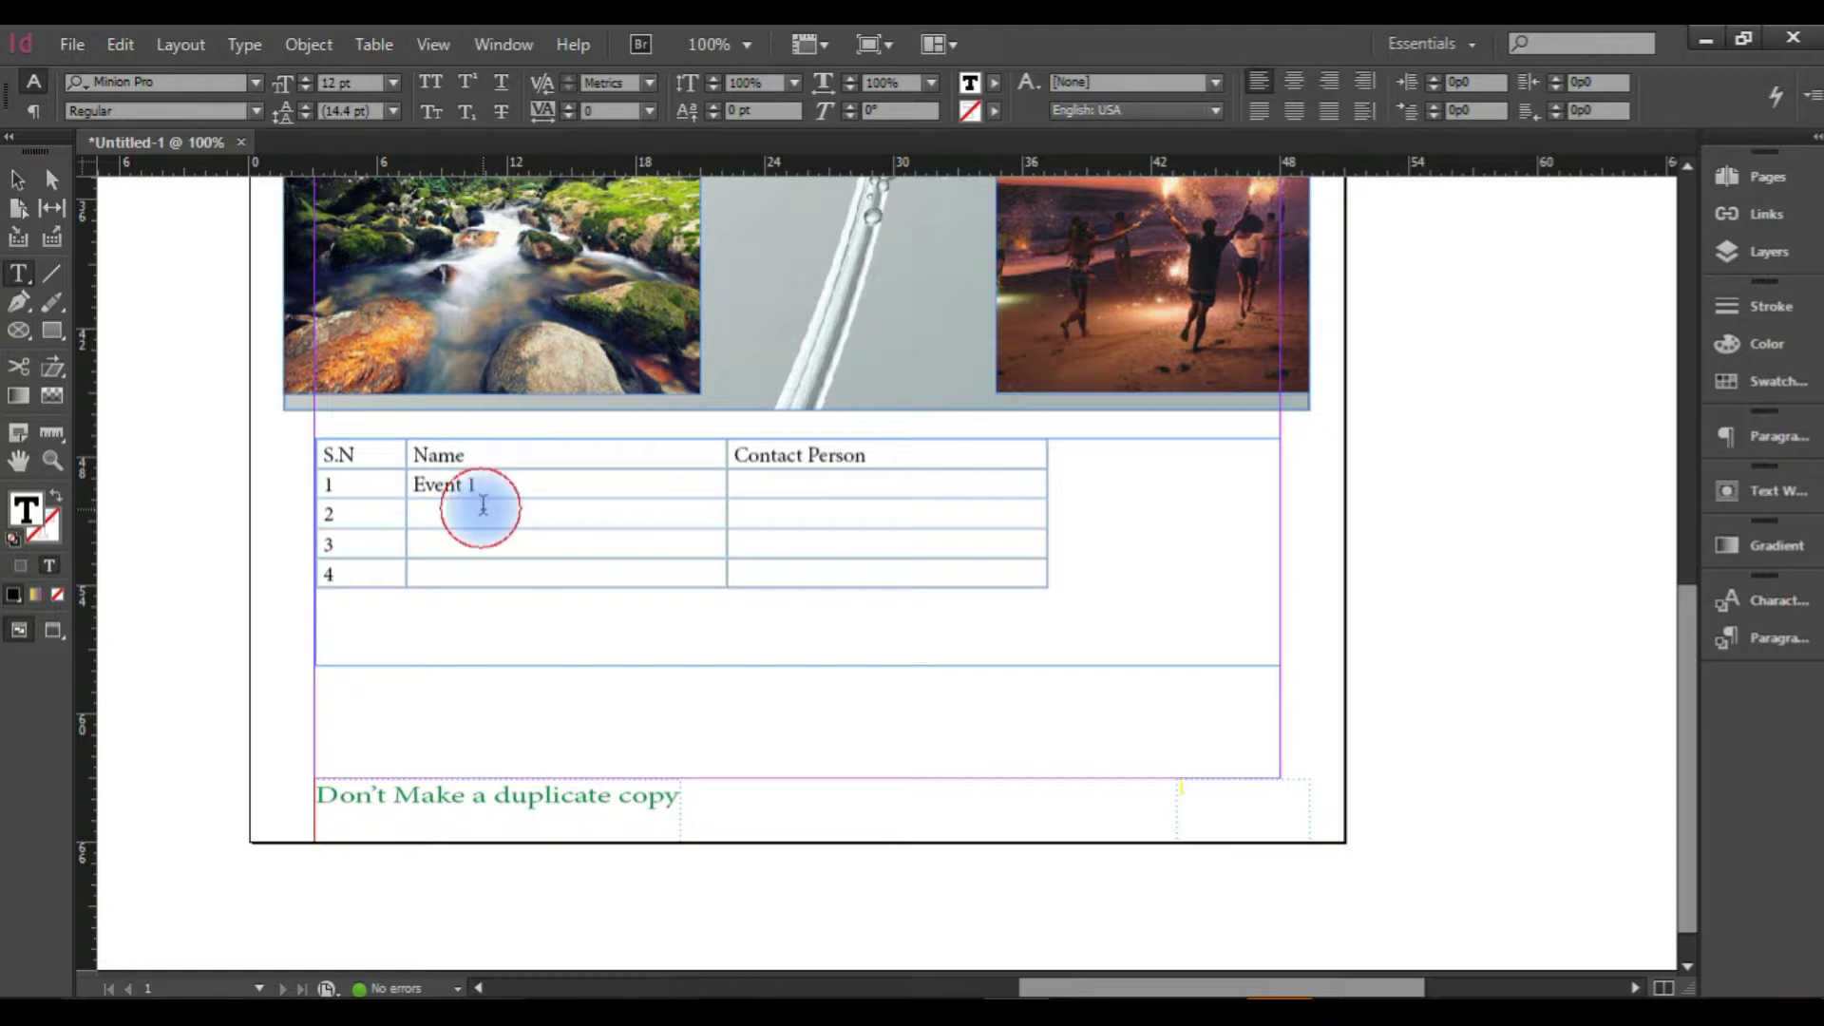
type("EvE")
key("Tab")
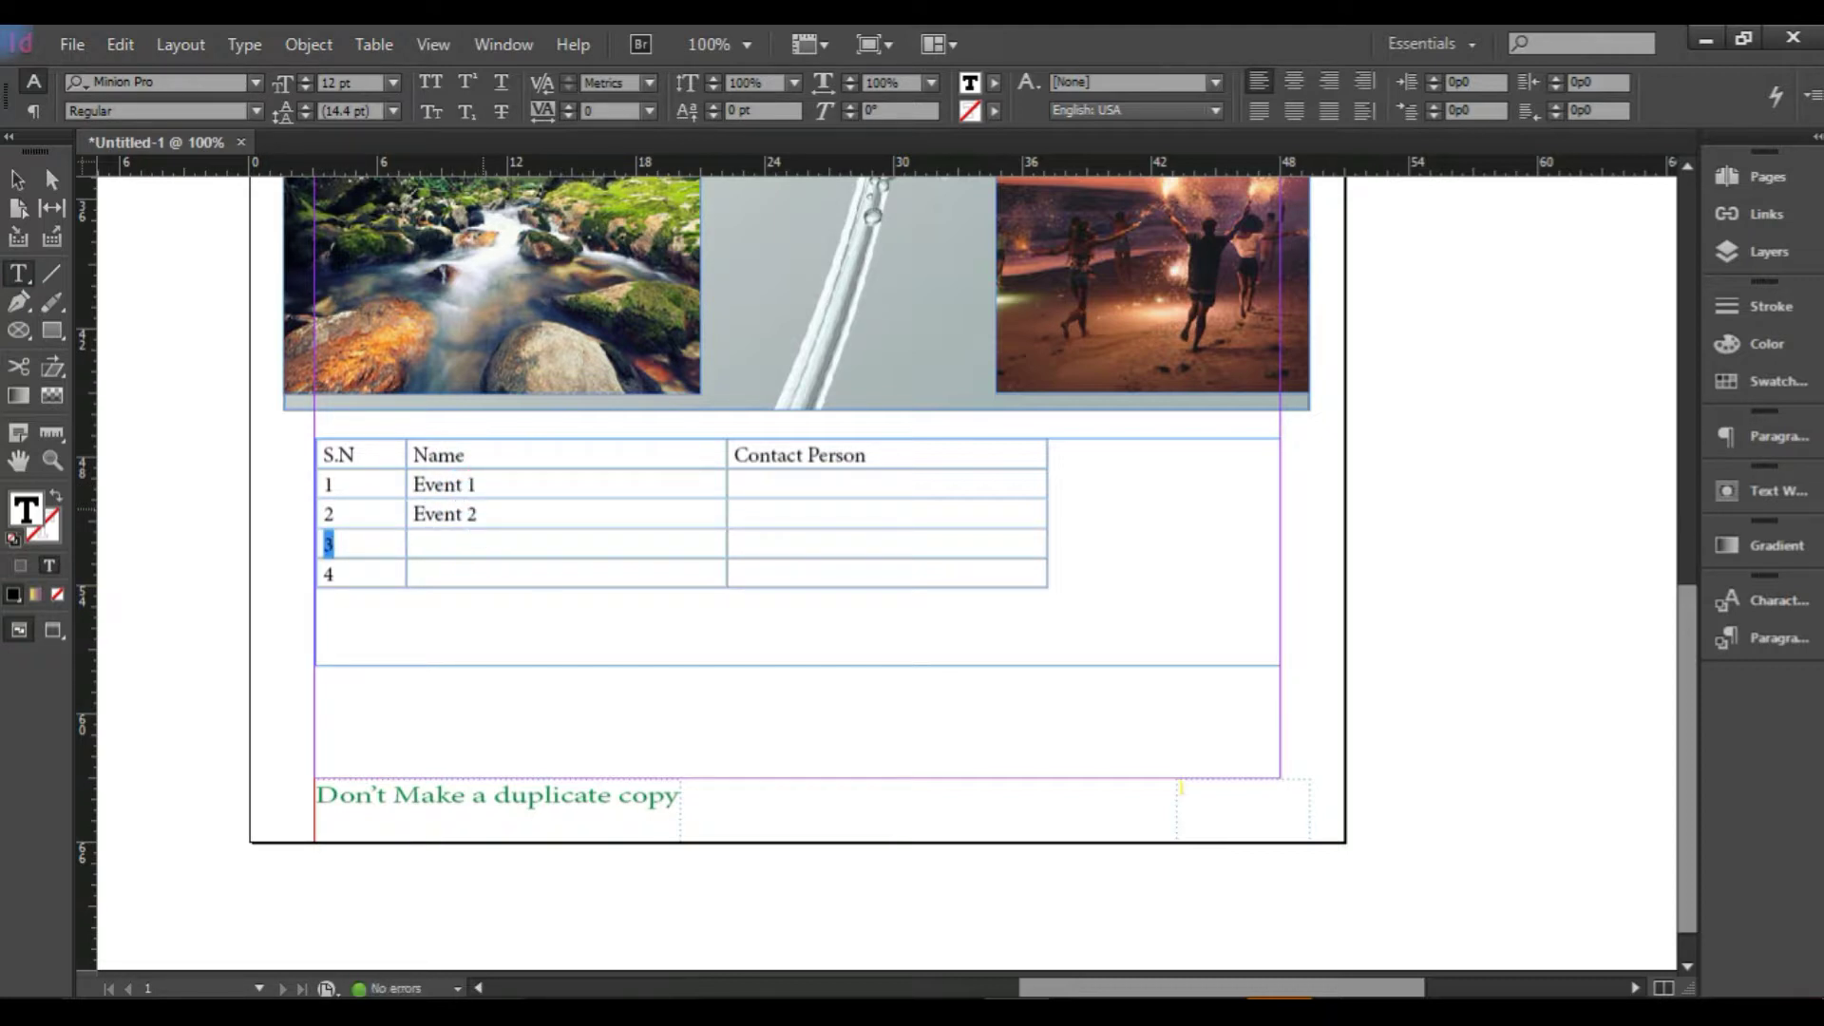
key("Tab")
type("Eve")
key("Tab")
key("Tab")
key("Tab")
type("Ev")
key("BackSpace")
key("BackSpace")
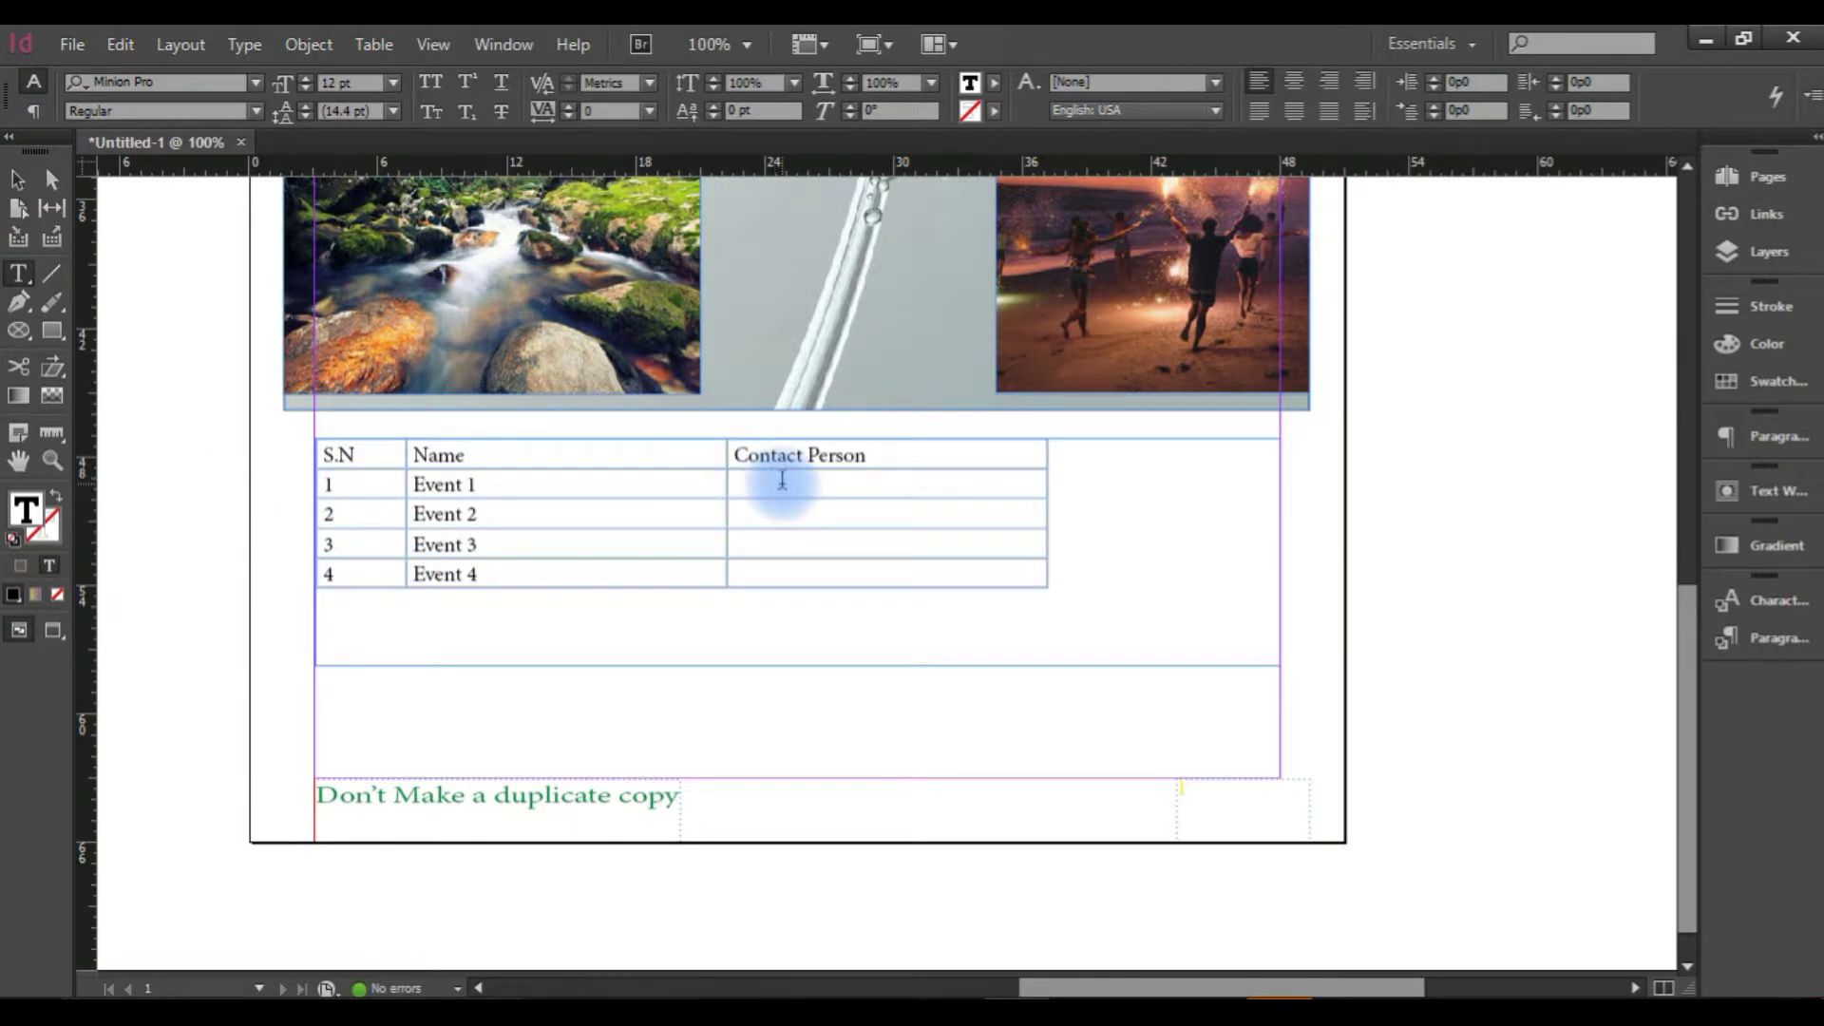
Enter AAA in the first cell under Contact Person and copy that text.
type("AAA")
key("ctrl+a")
key("ctrl+c")
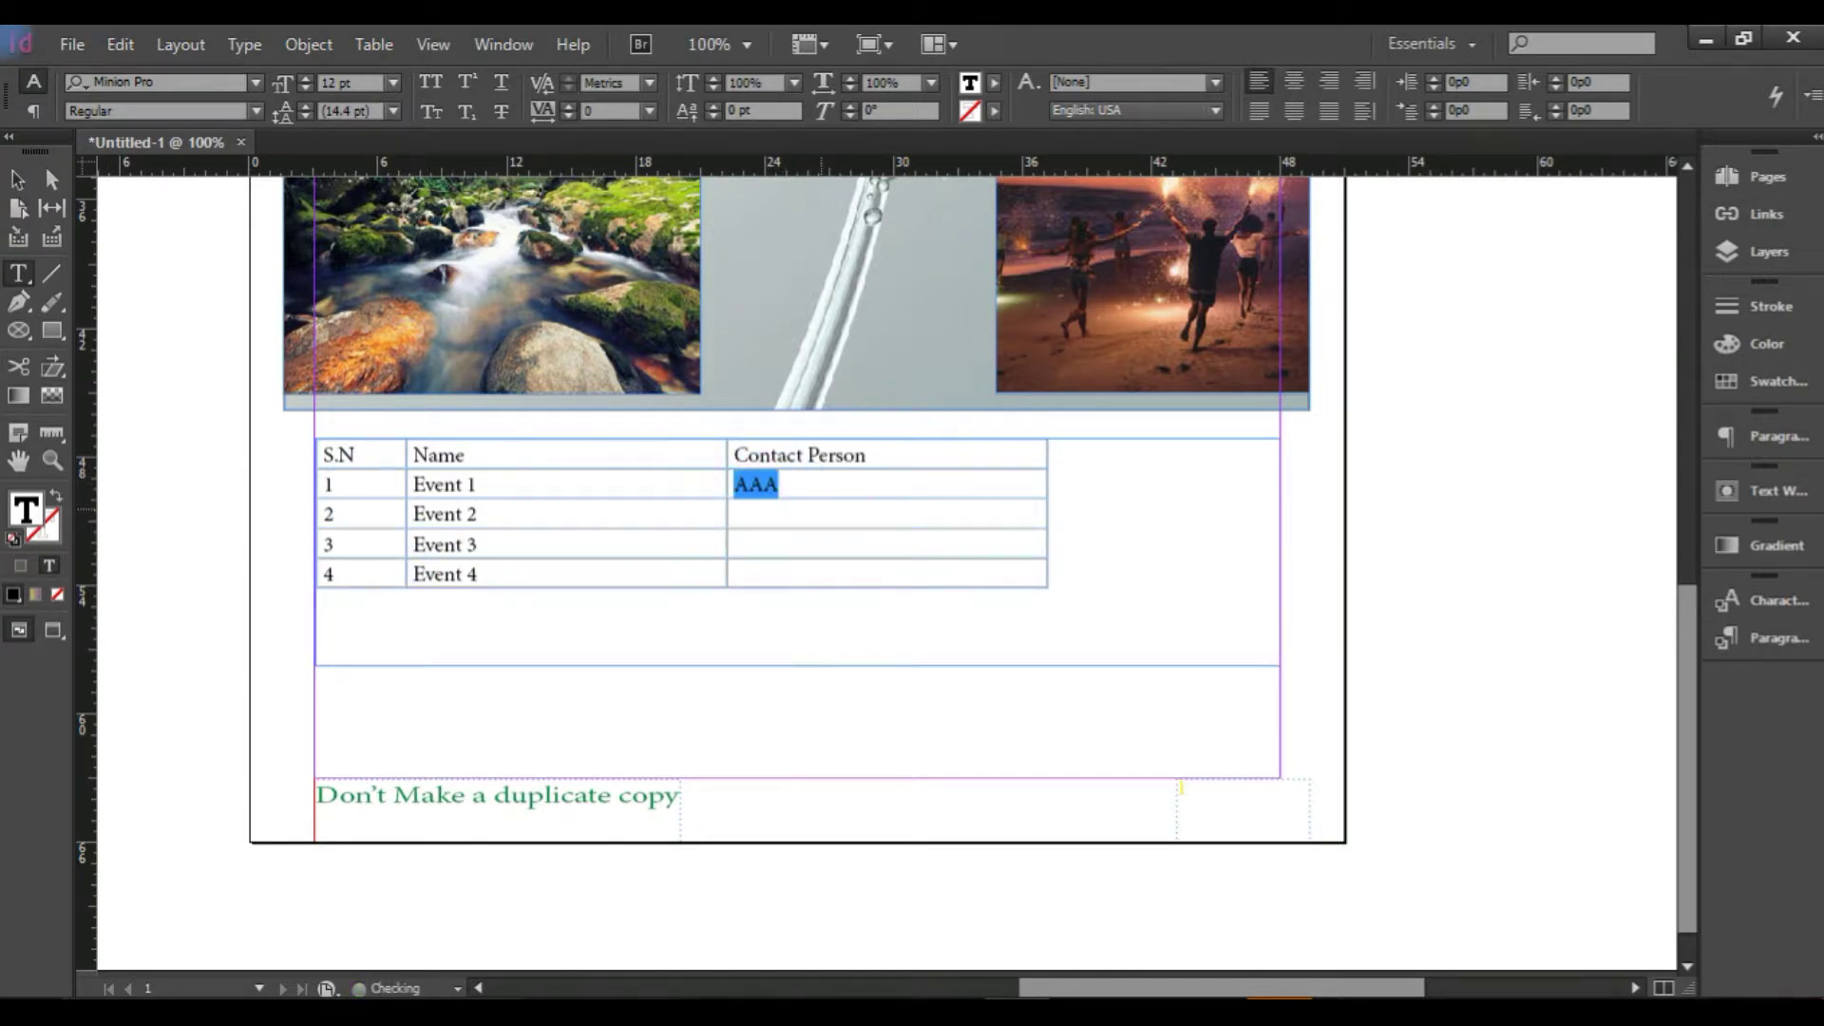
Paste the copied AAA into the three remaining cells under Contact Person.
key("Escape")
key("shift+Down")
key("shift+Down")
key("shift+Down")
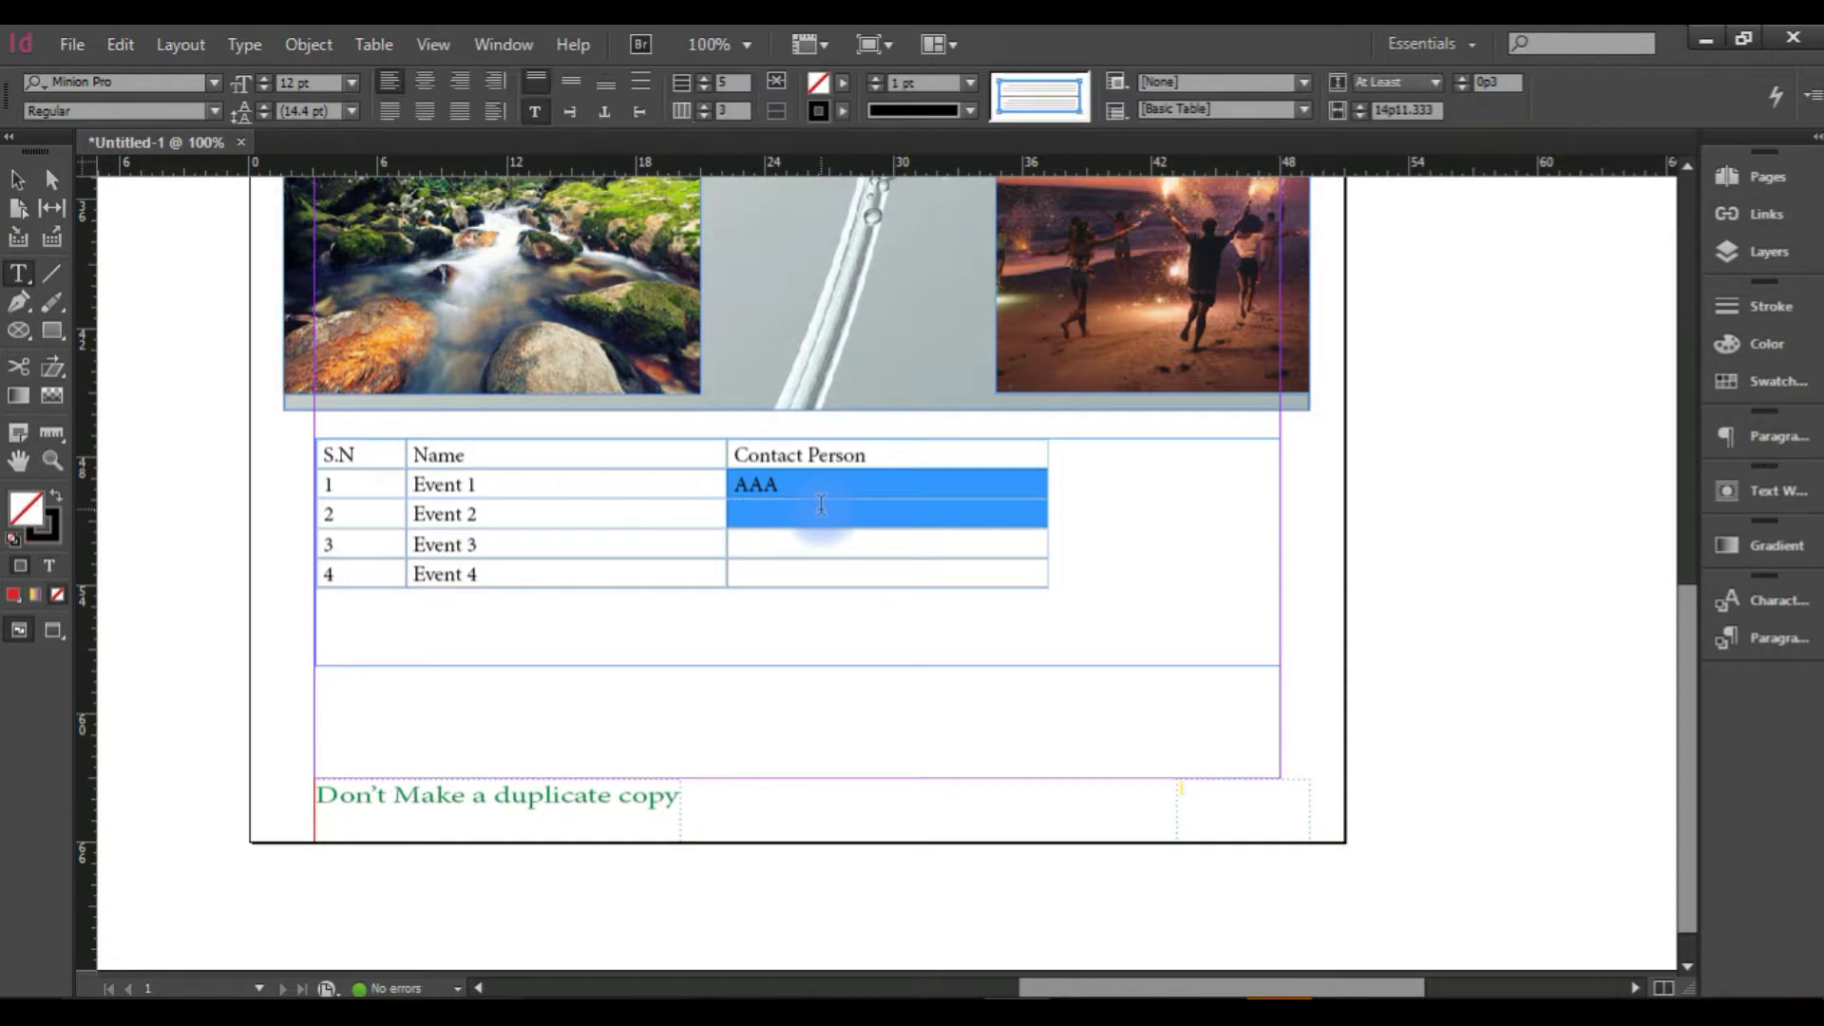
left_click(822, 516)
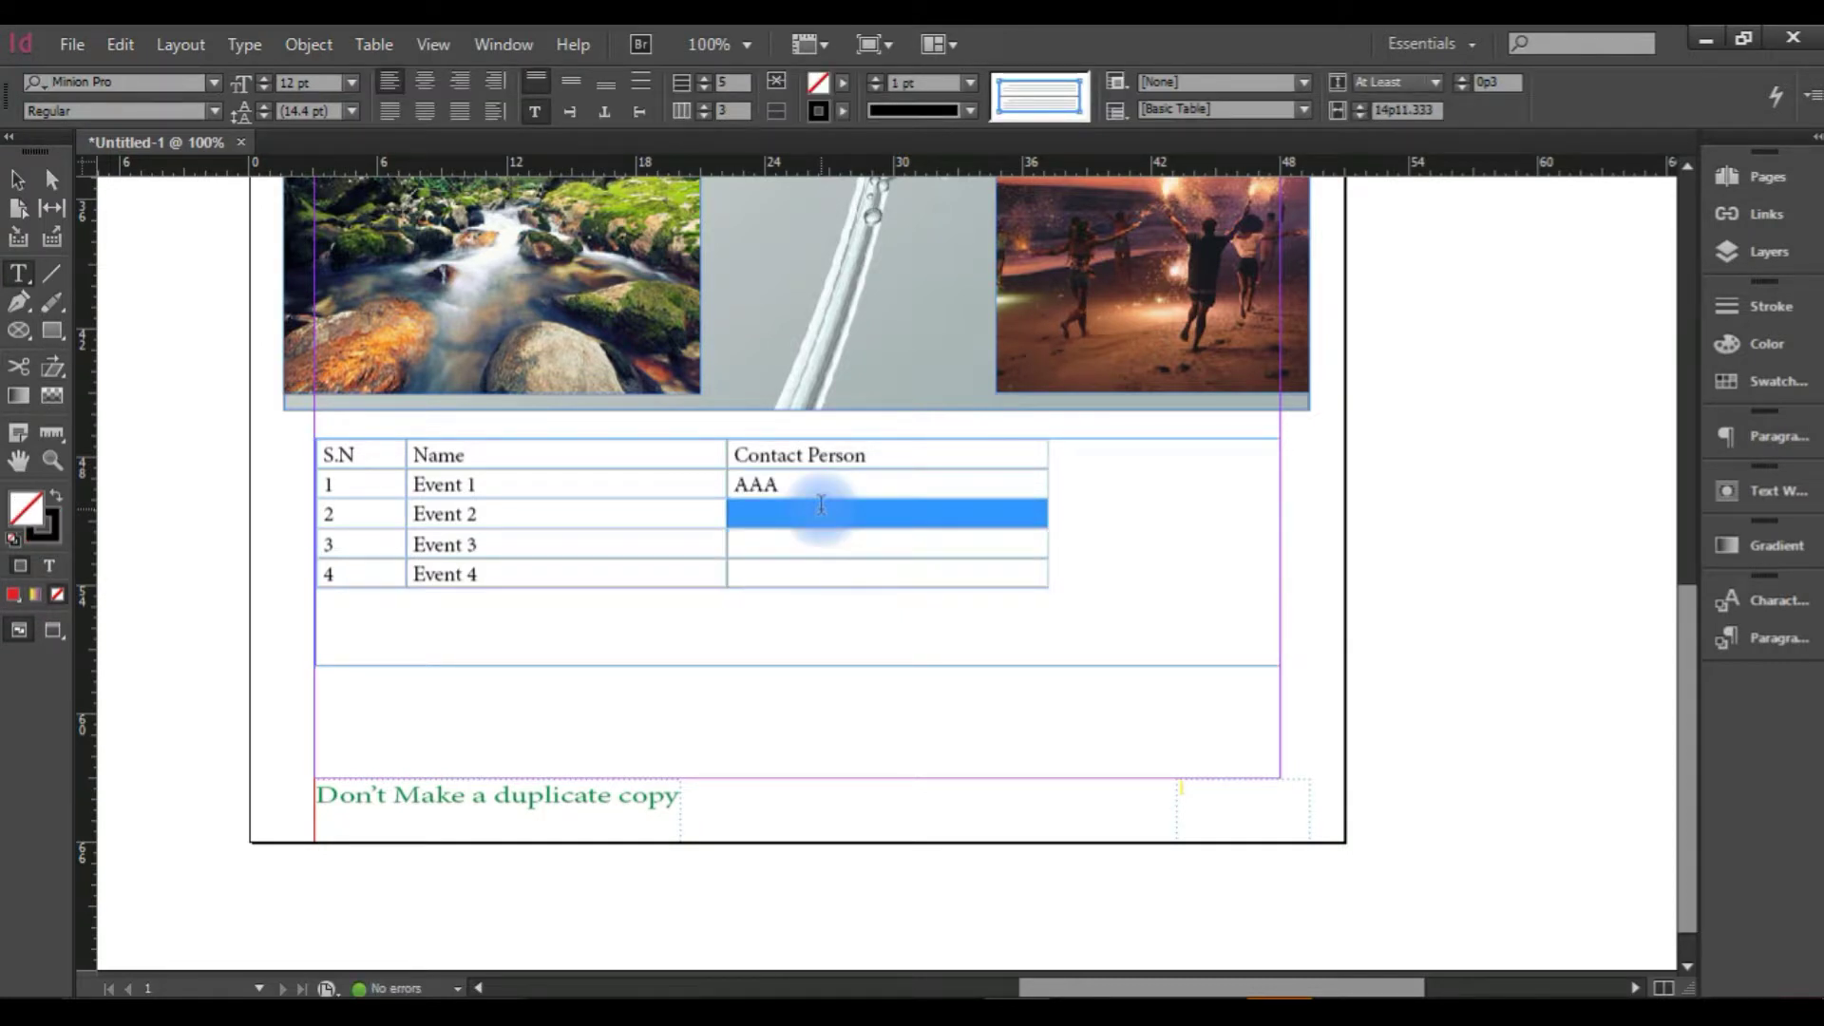
key("ctrl+v")
key("Down")
key("ctrl+v")
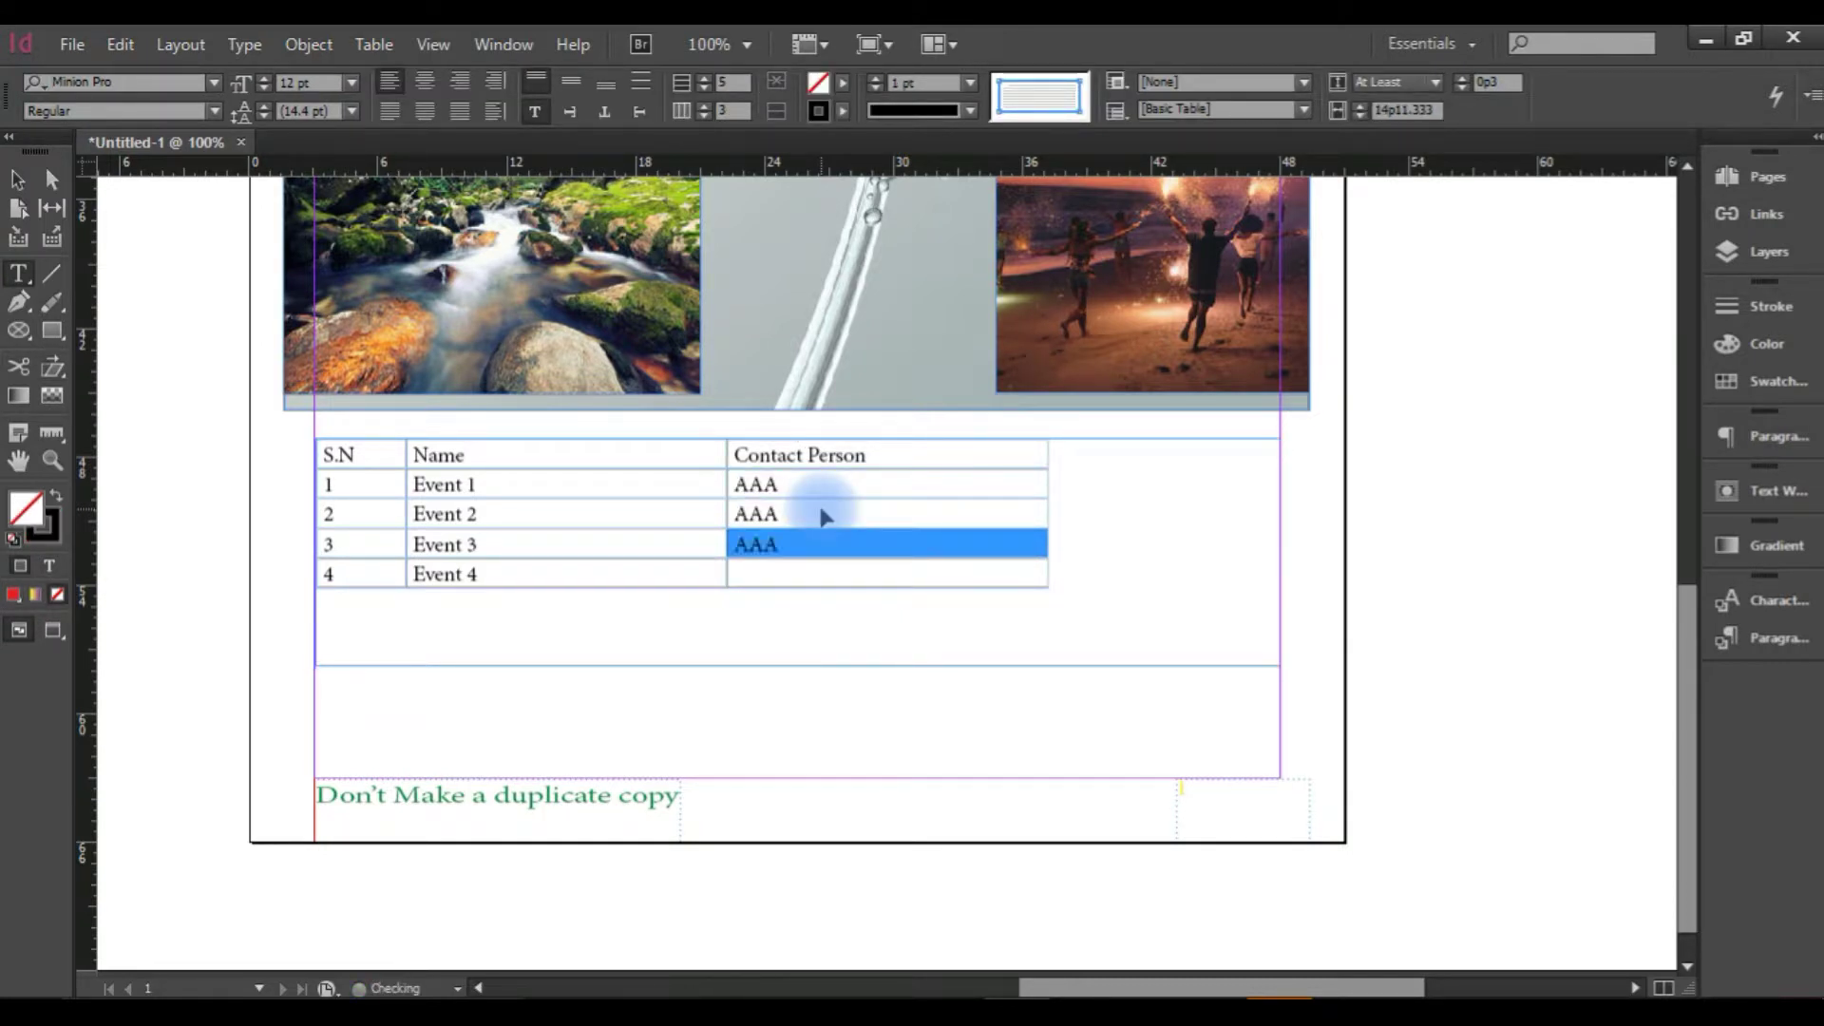
key("Down")
key("ctrl+v")
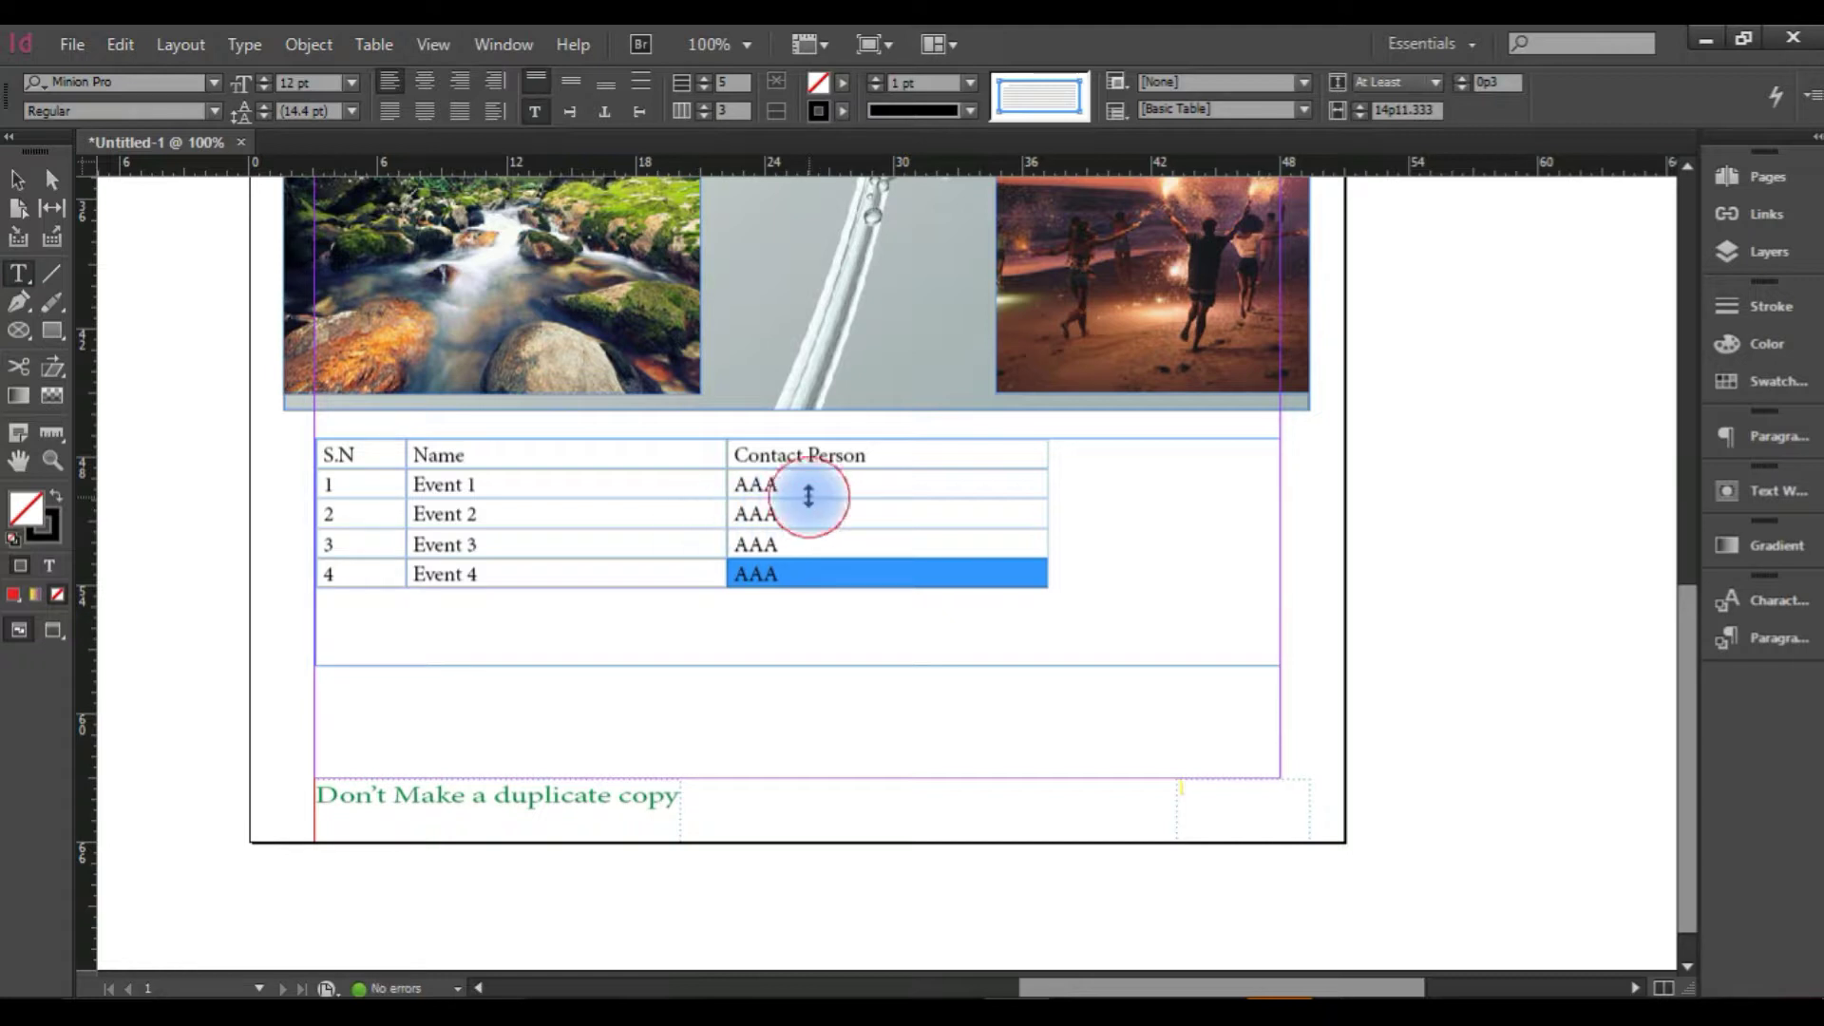
Add a fourth column after Contact Person and narrow it so the table ends at the page's right margin.
left_click(1038, 459)
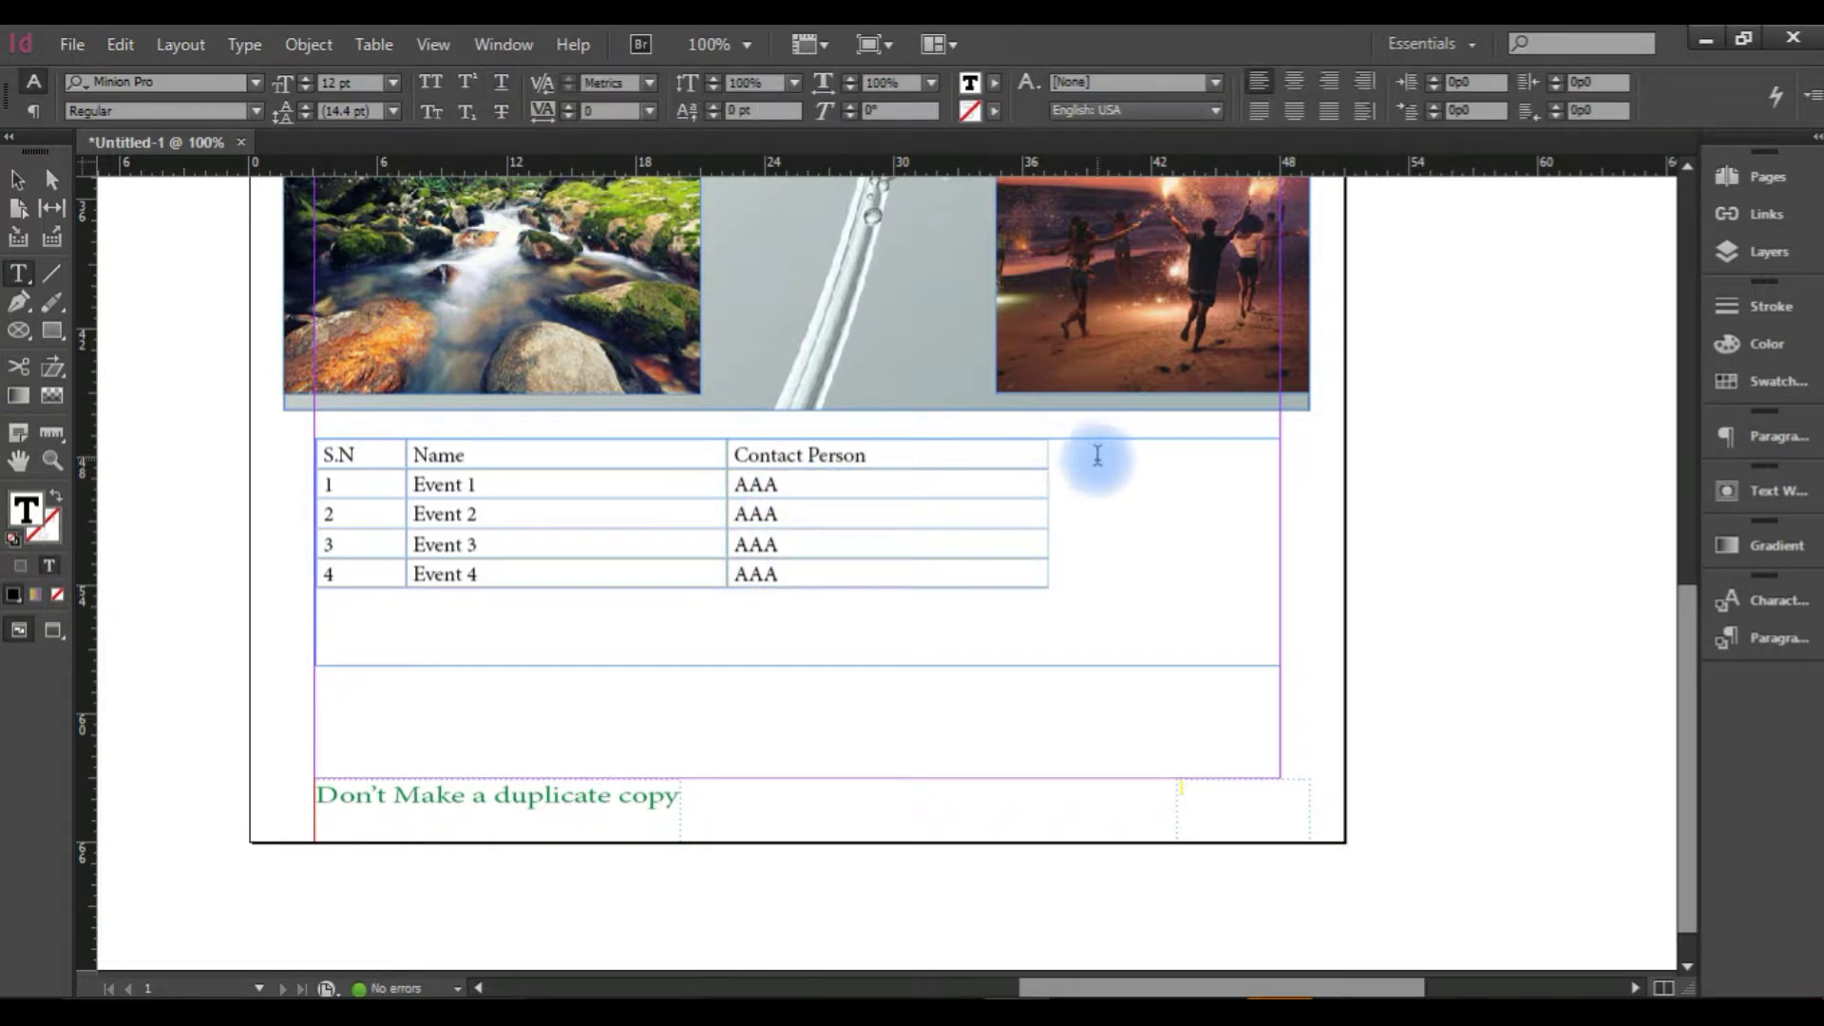
left_click(1035, 435)
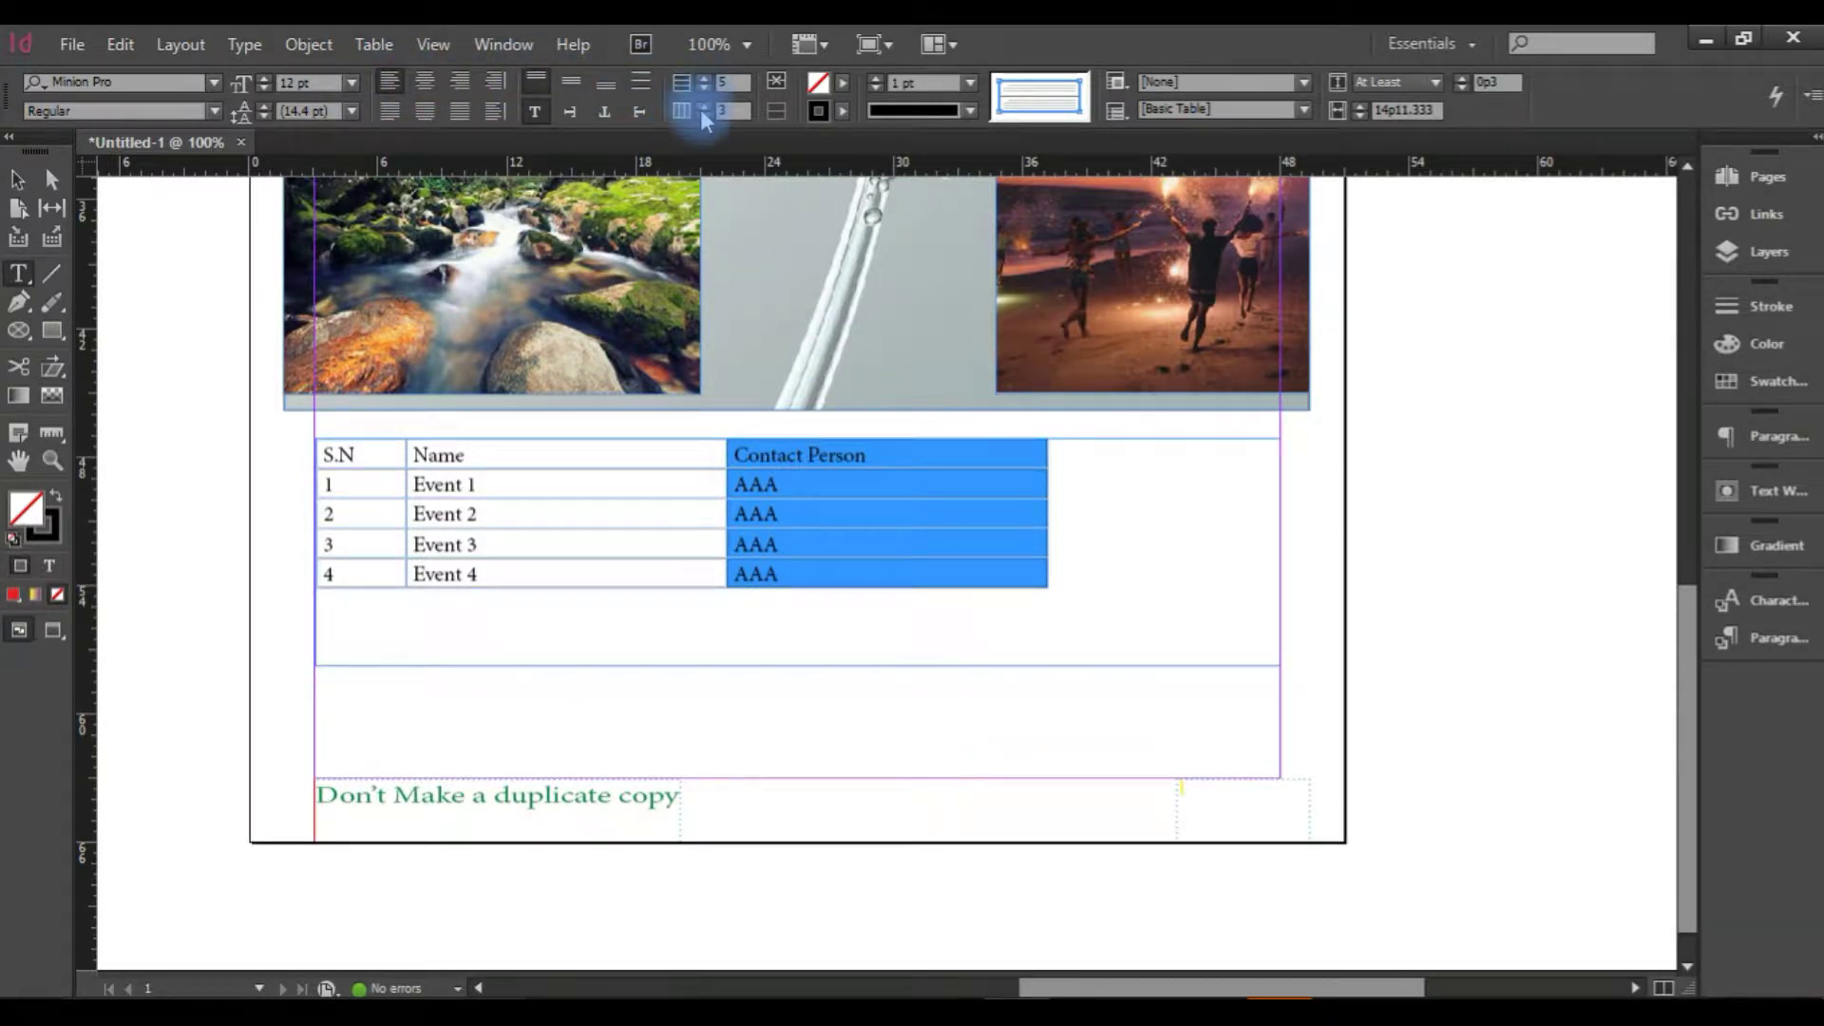
left_click(703, 107)
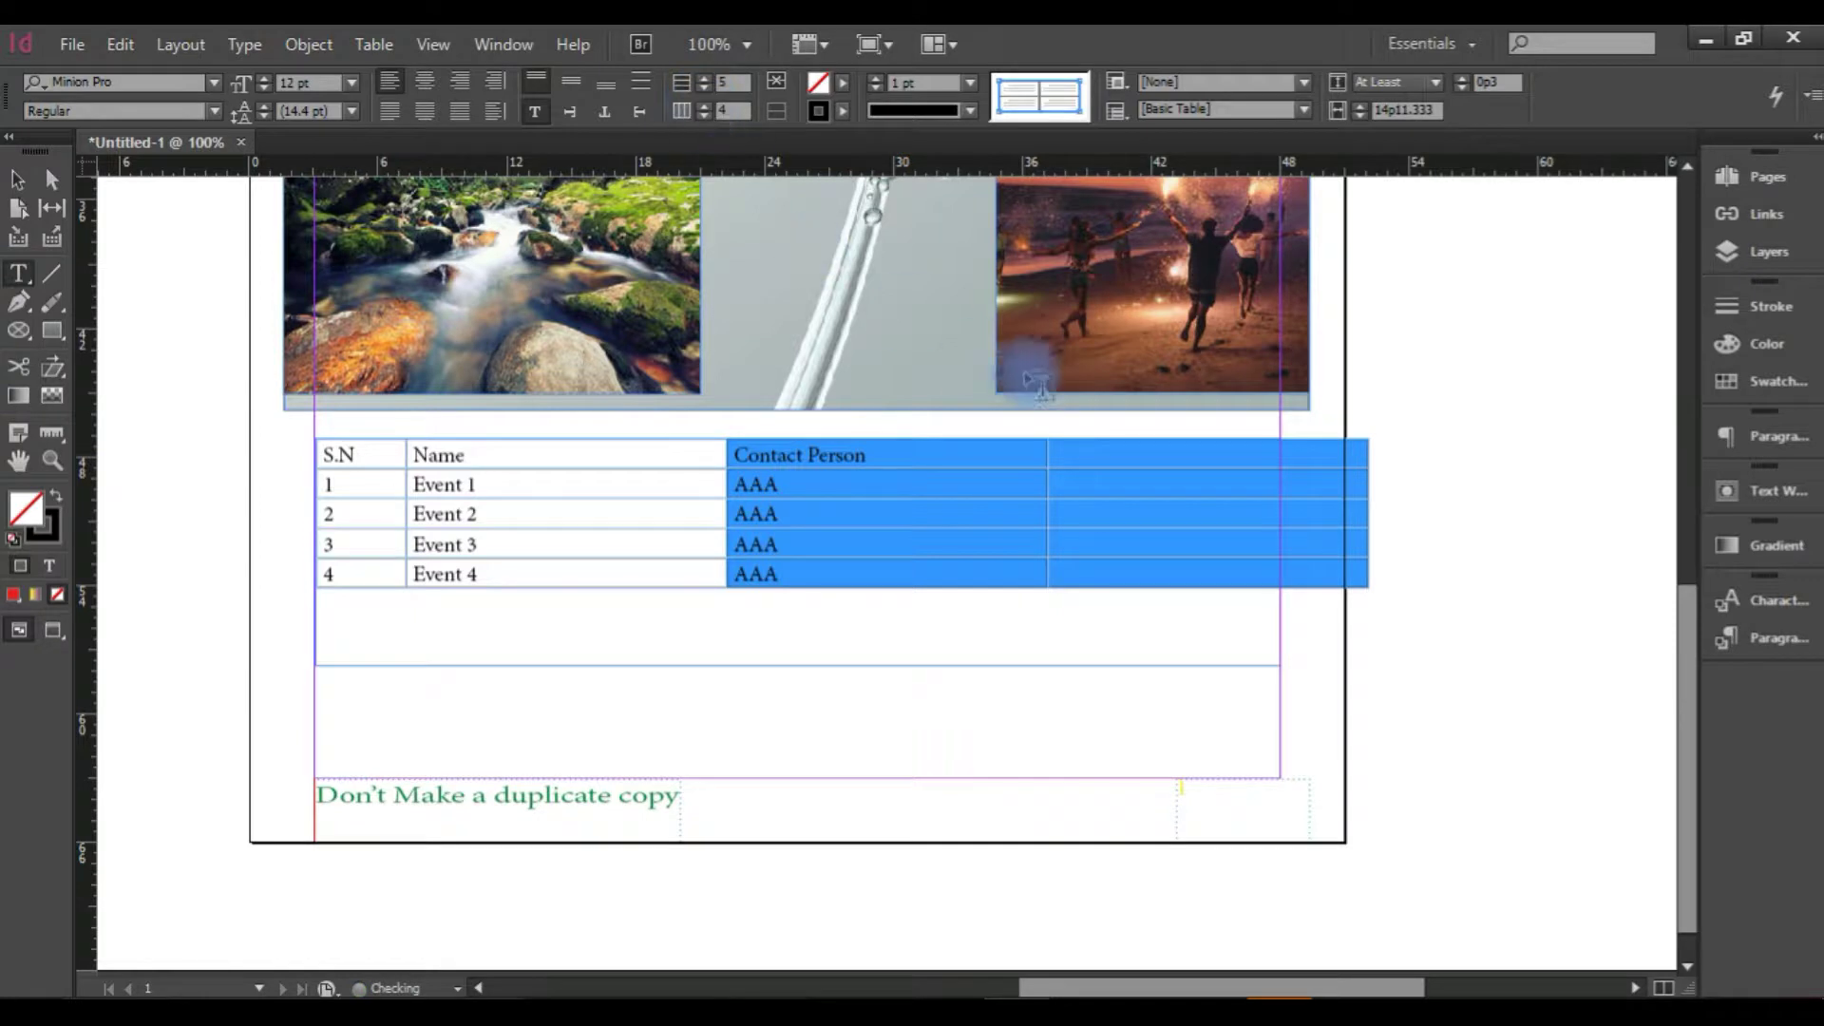
left_click(1387, 527)
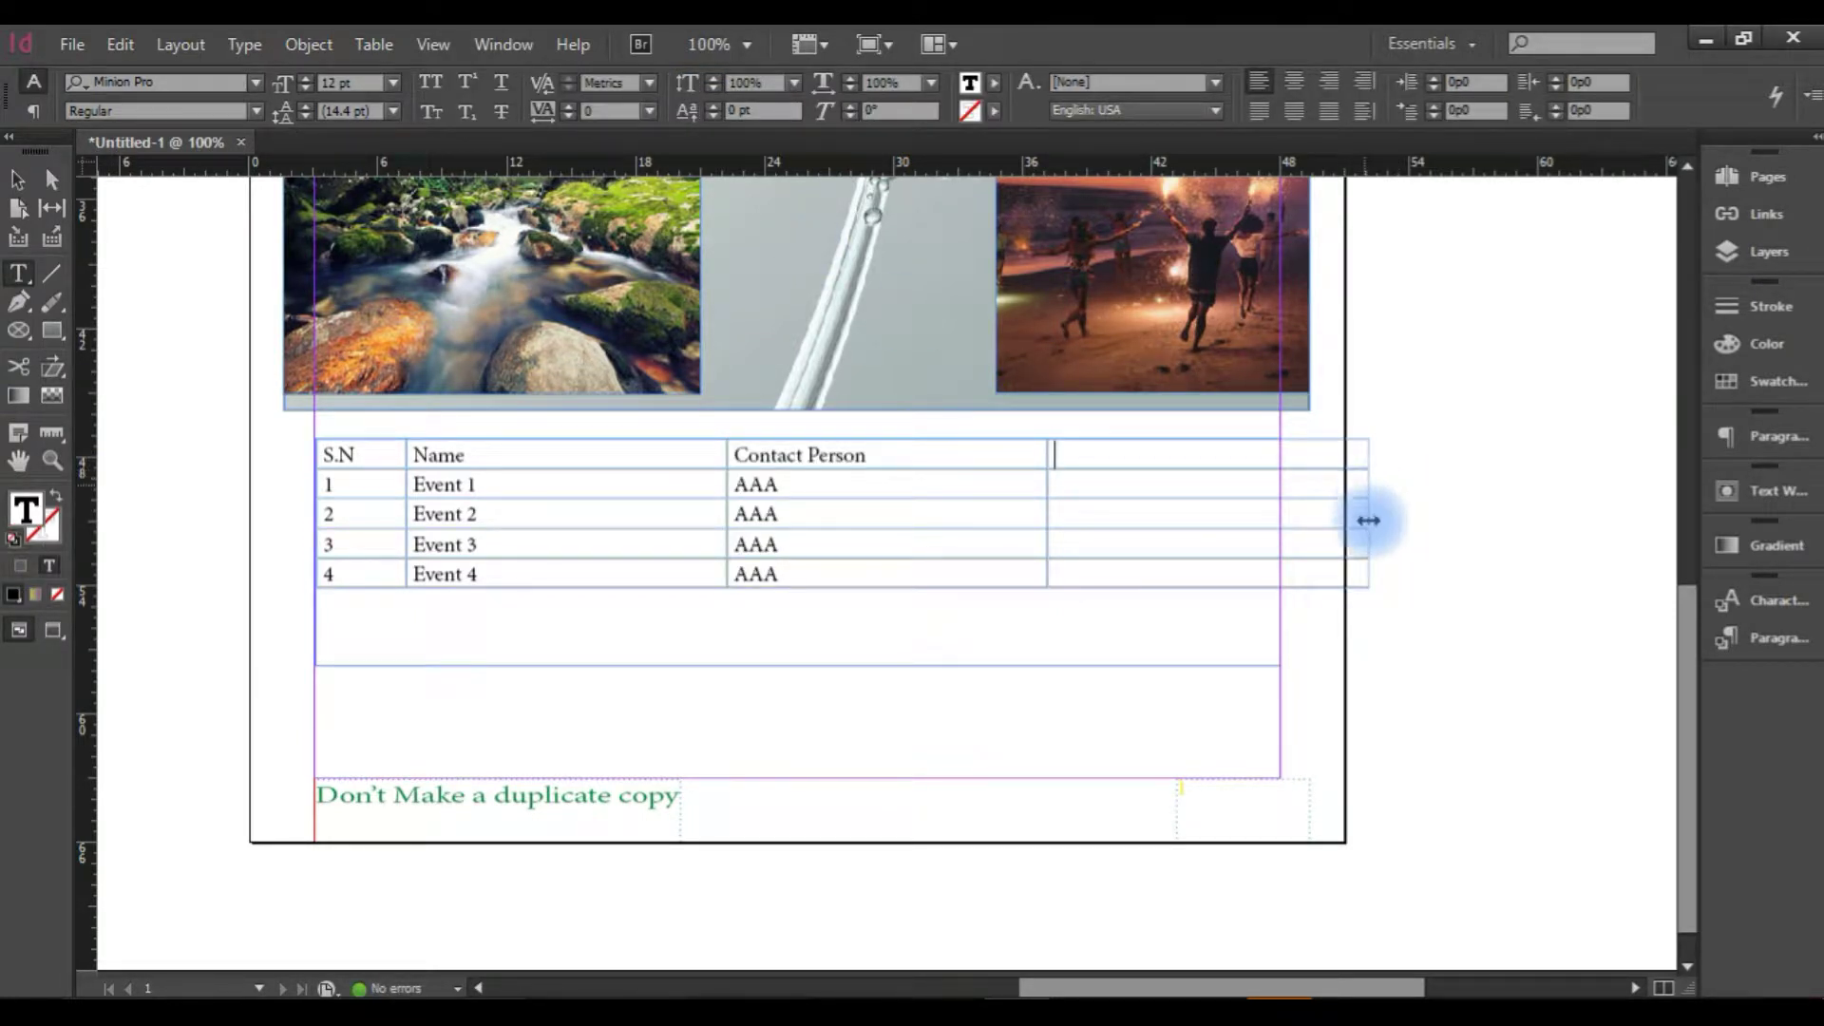
left_click_drag(1368, 506, 1272, 500)
Enter the heading Mobile no in the first cell of the fourth column.
left_click(1124, 456)
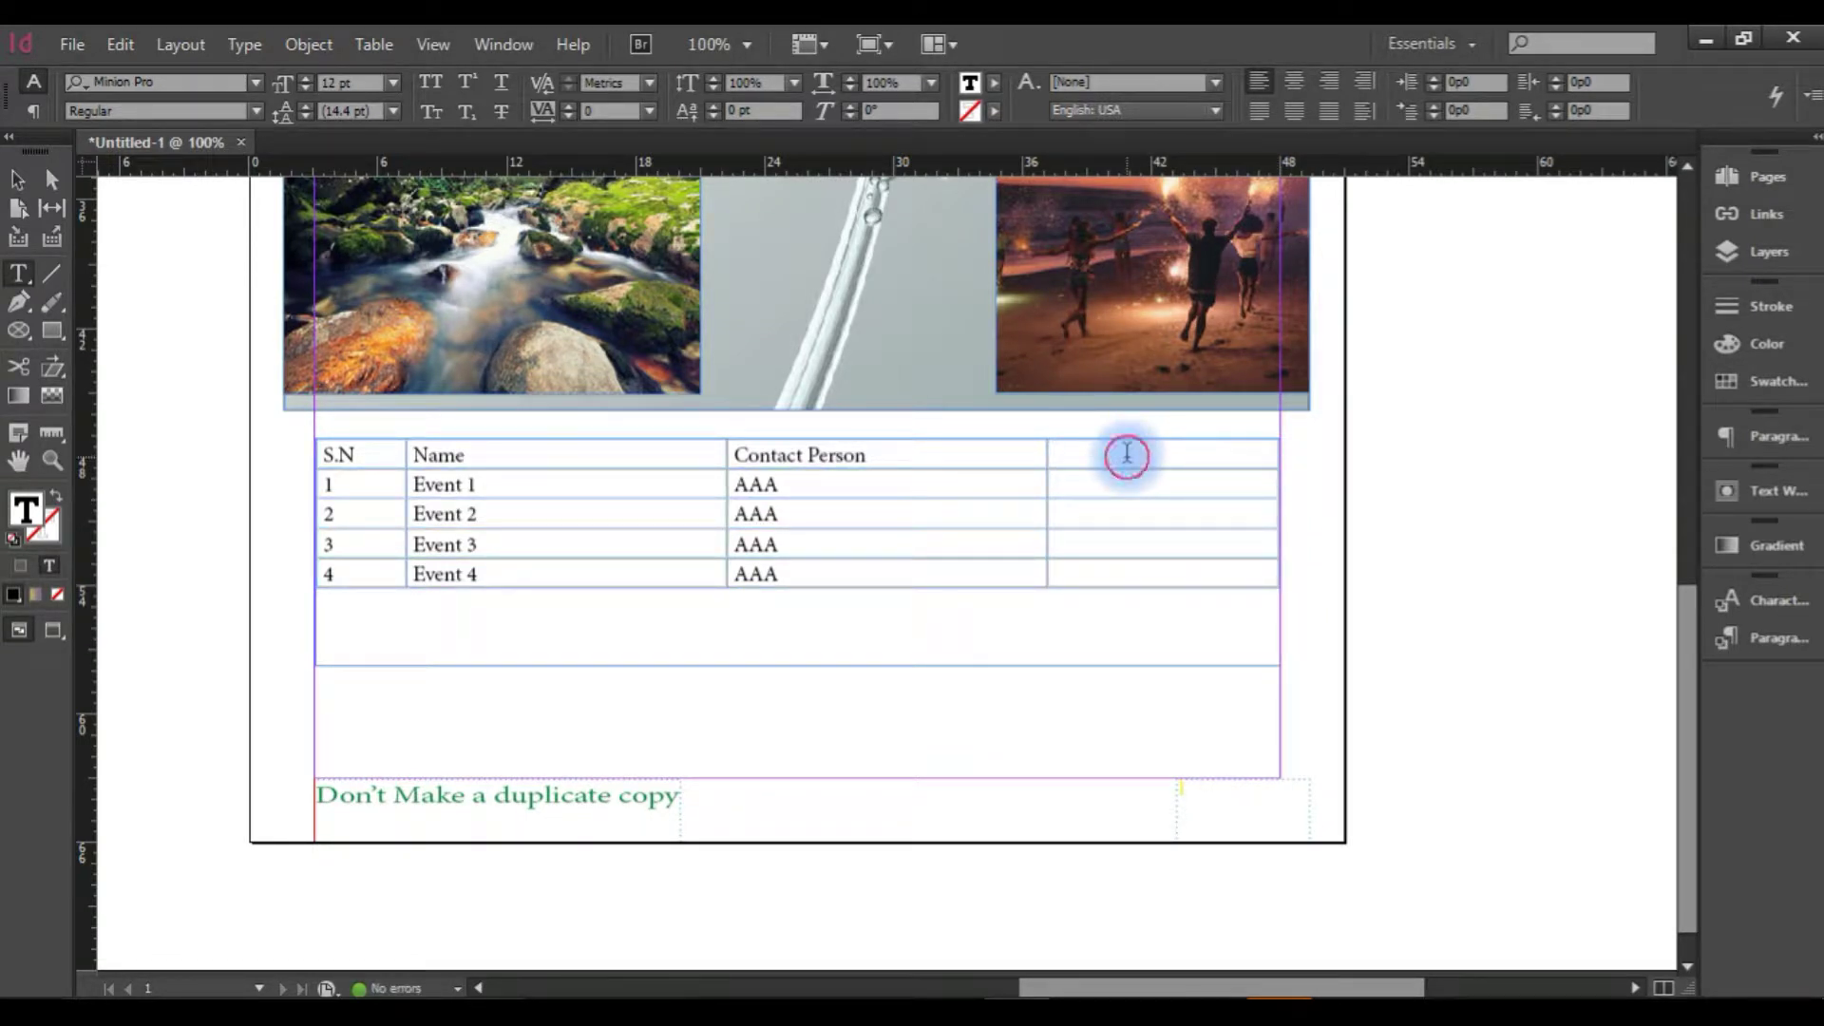
type("Mobile no")
key("Tab")
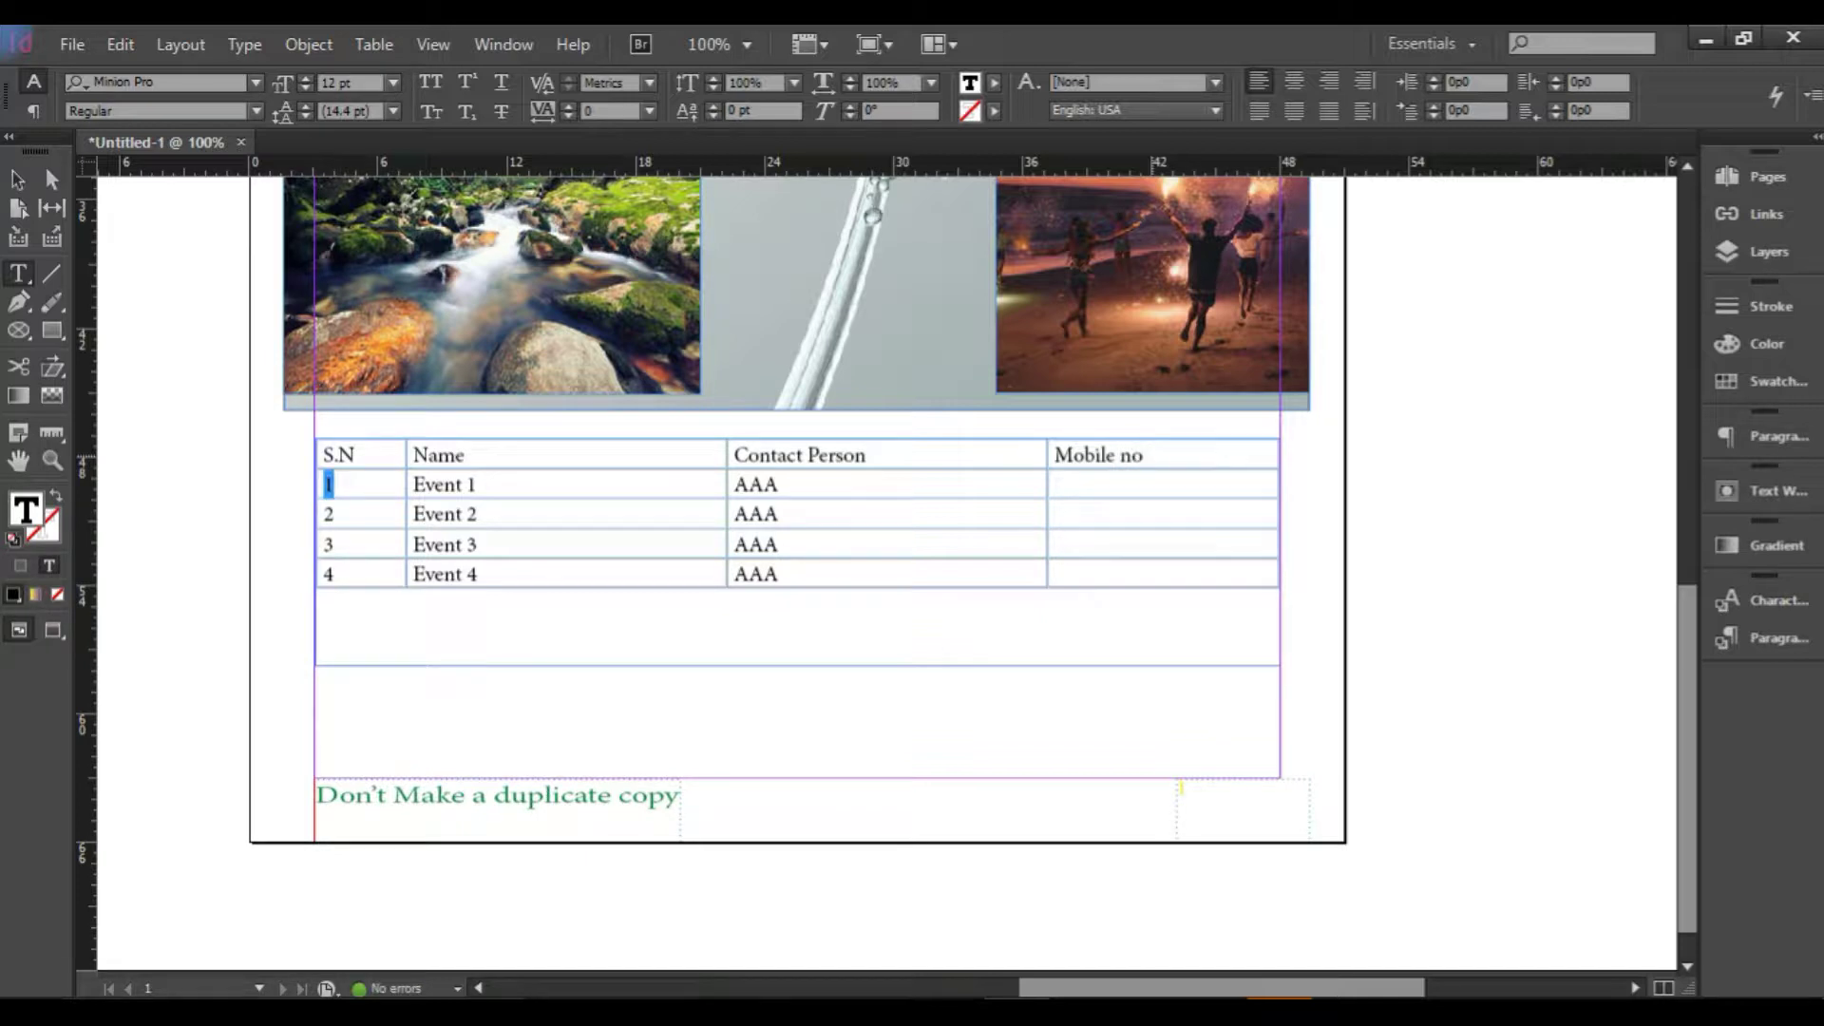
Fill each of the four cells under Mobile no with 123.
left_click(1097, 483)
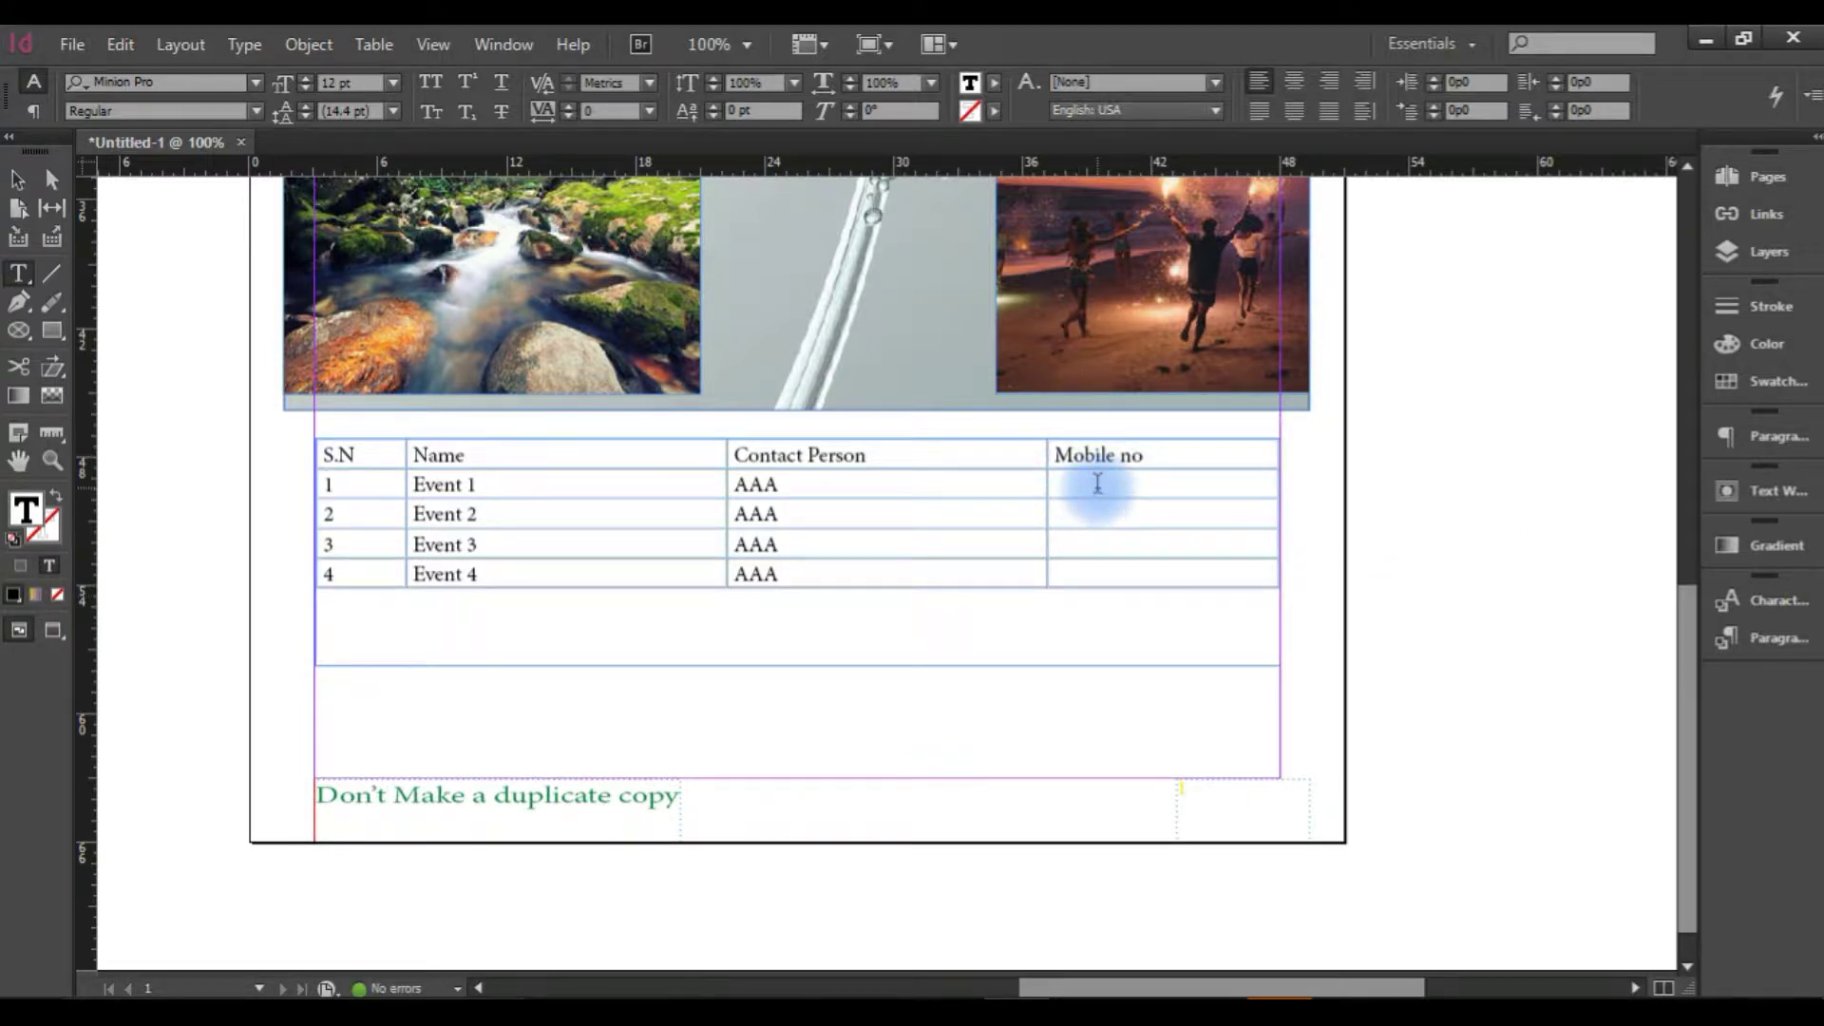
type("123")
key("Down")
type("123")
key("Down")
type("123")
key("Down")
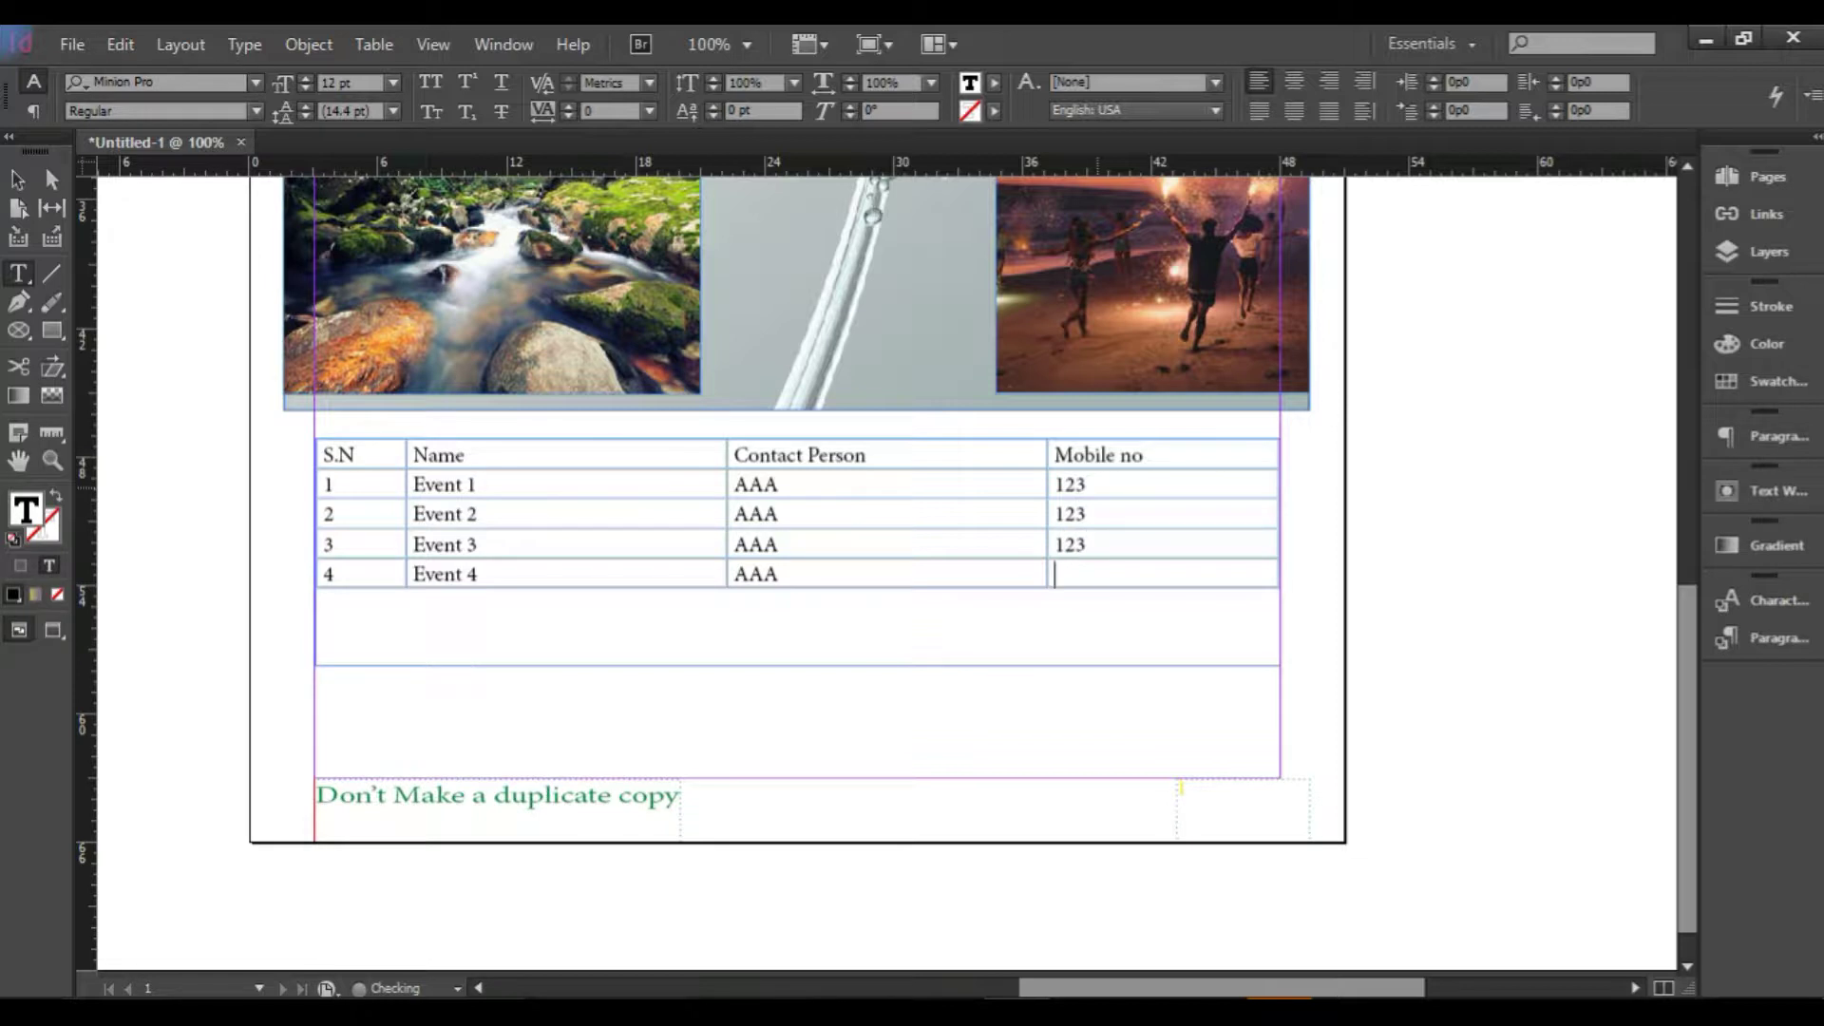
key("BackSpace")
left_click(529, 703)
left_click(635, 488)
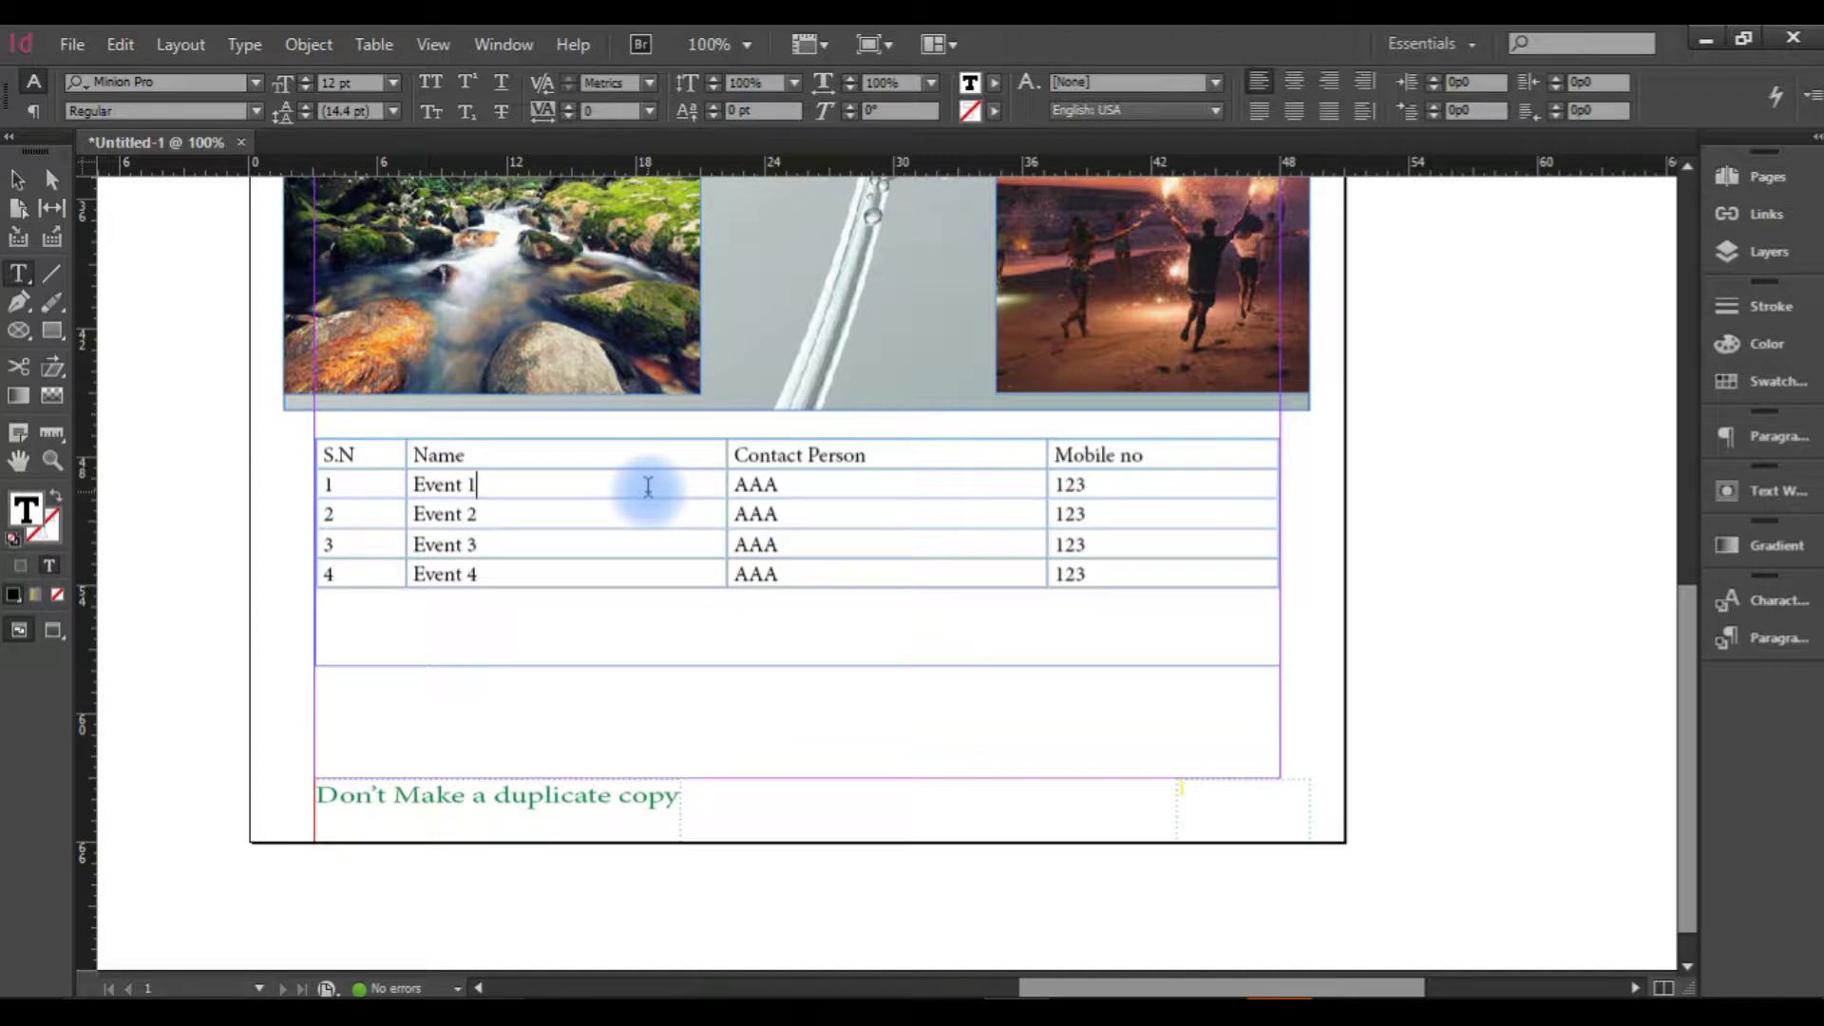
Add an empty row to the table above its heading row.
left_click(310, 452)
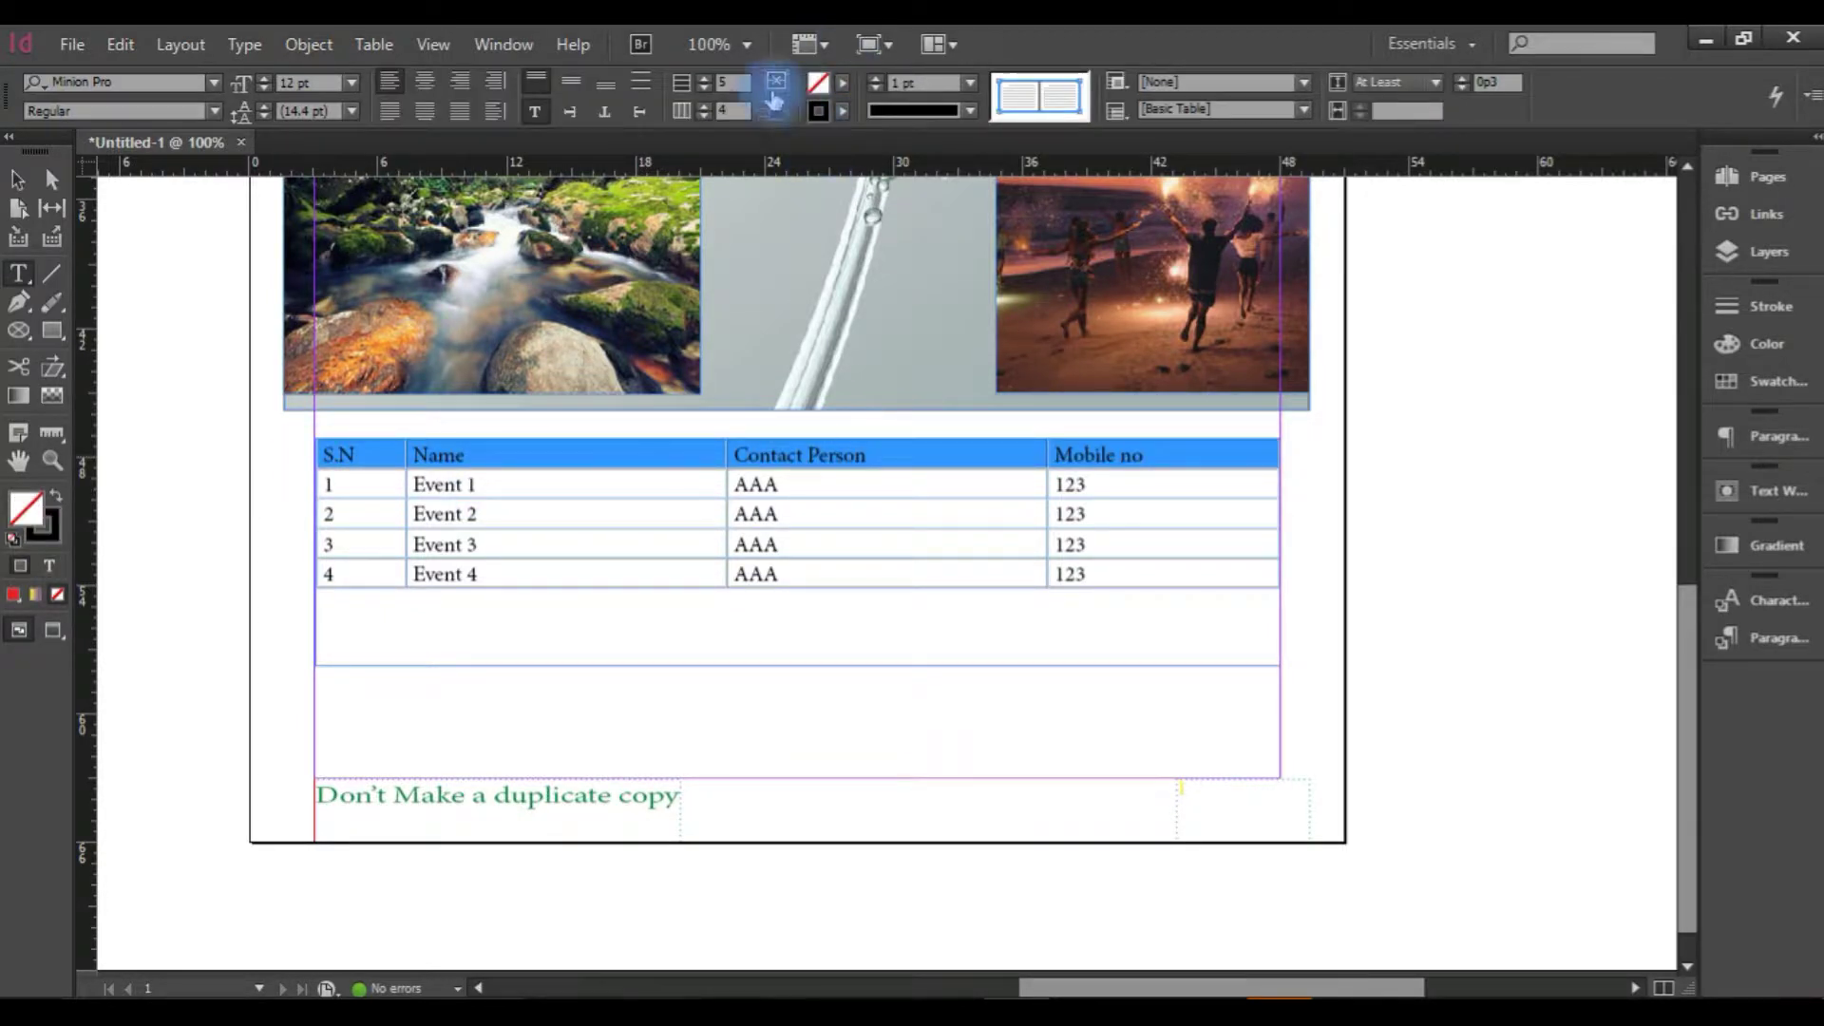
left_click(705, 81)
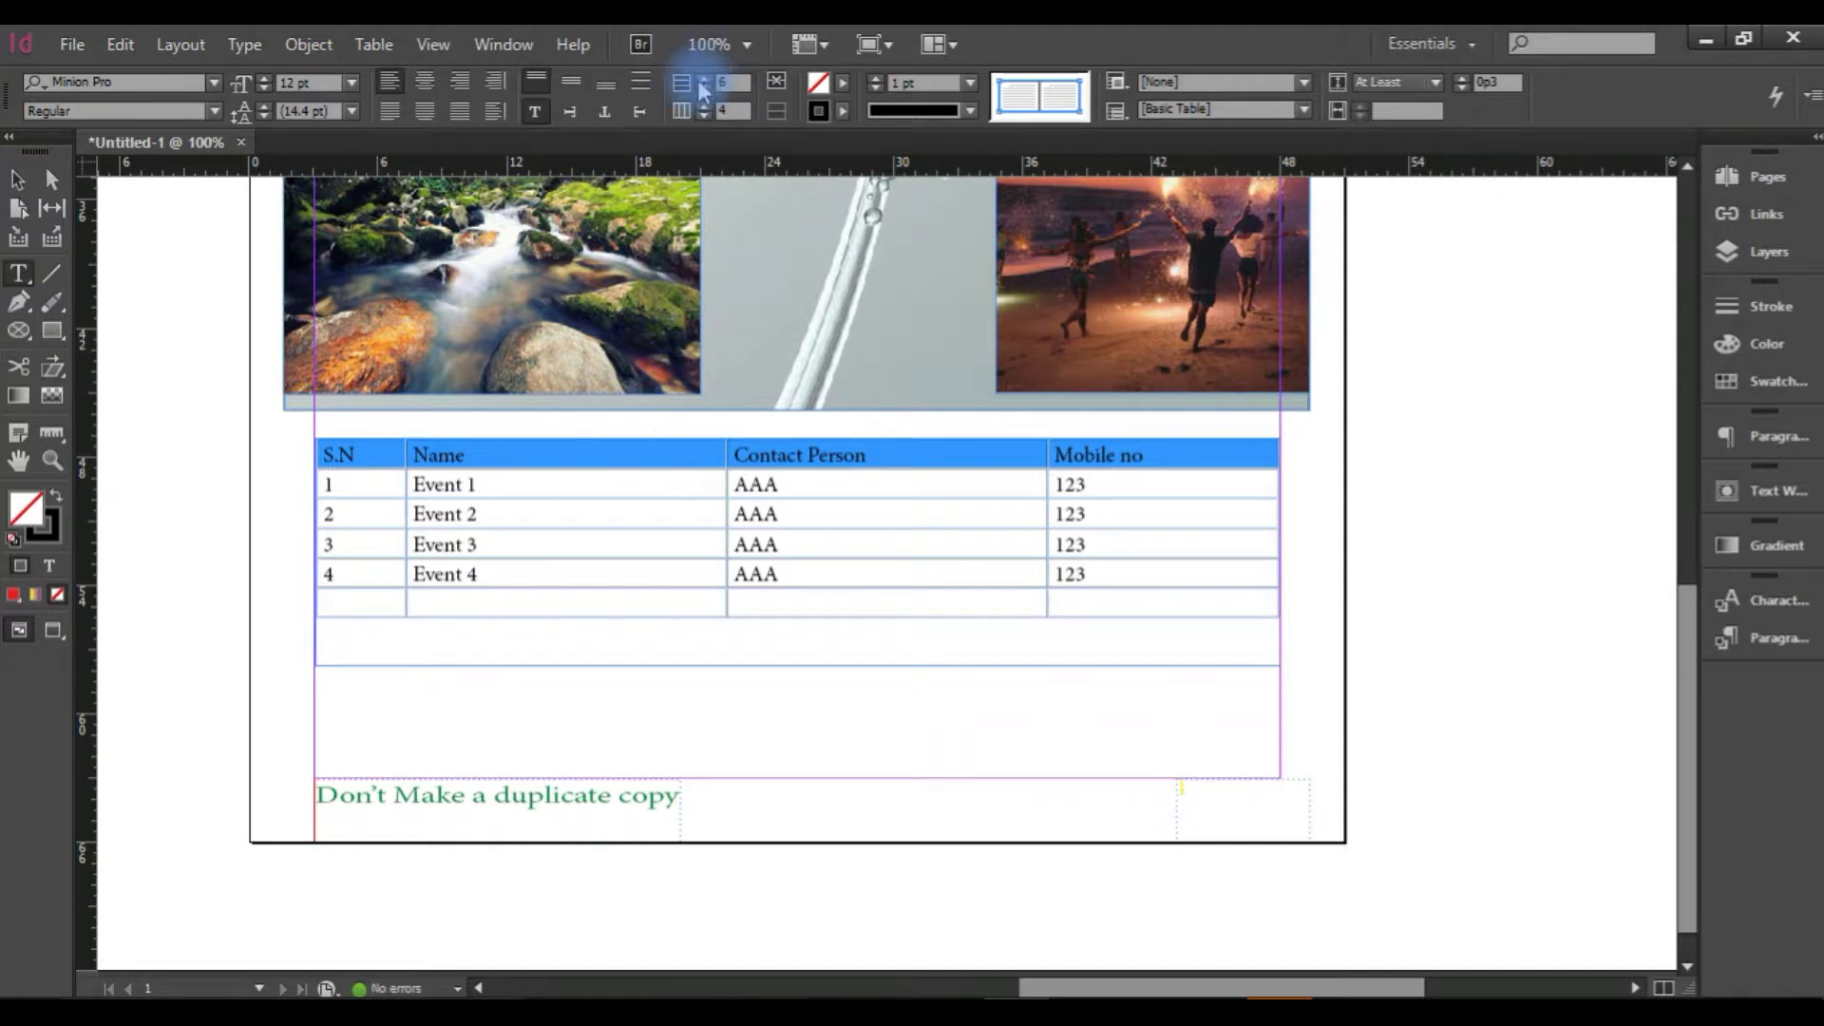
double_click(435, 472)
left_click(509, 454)
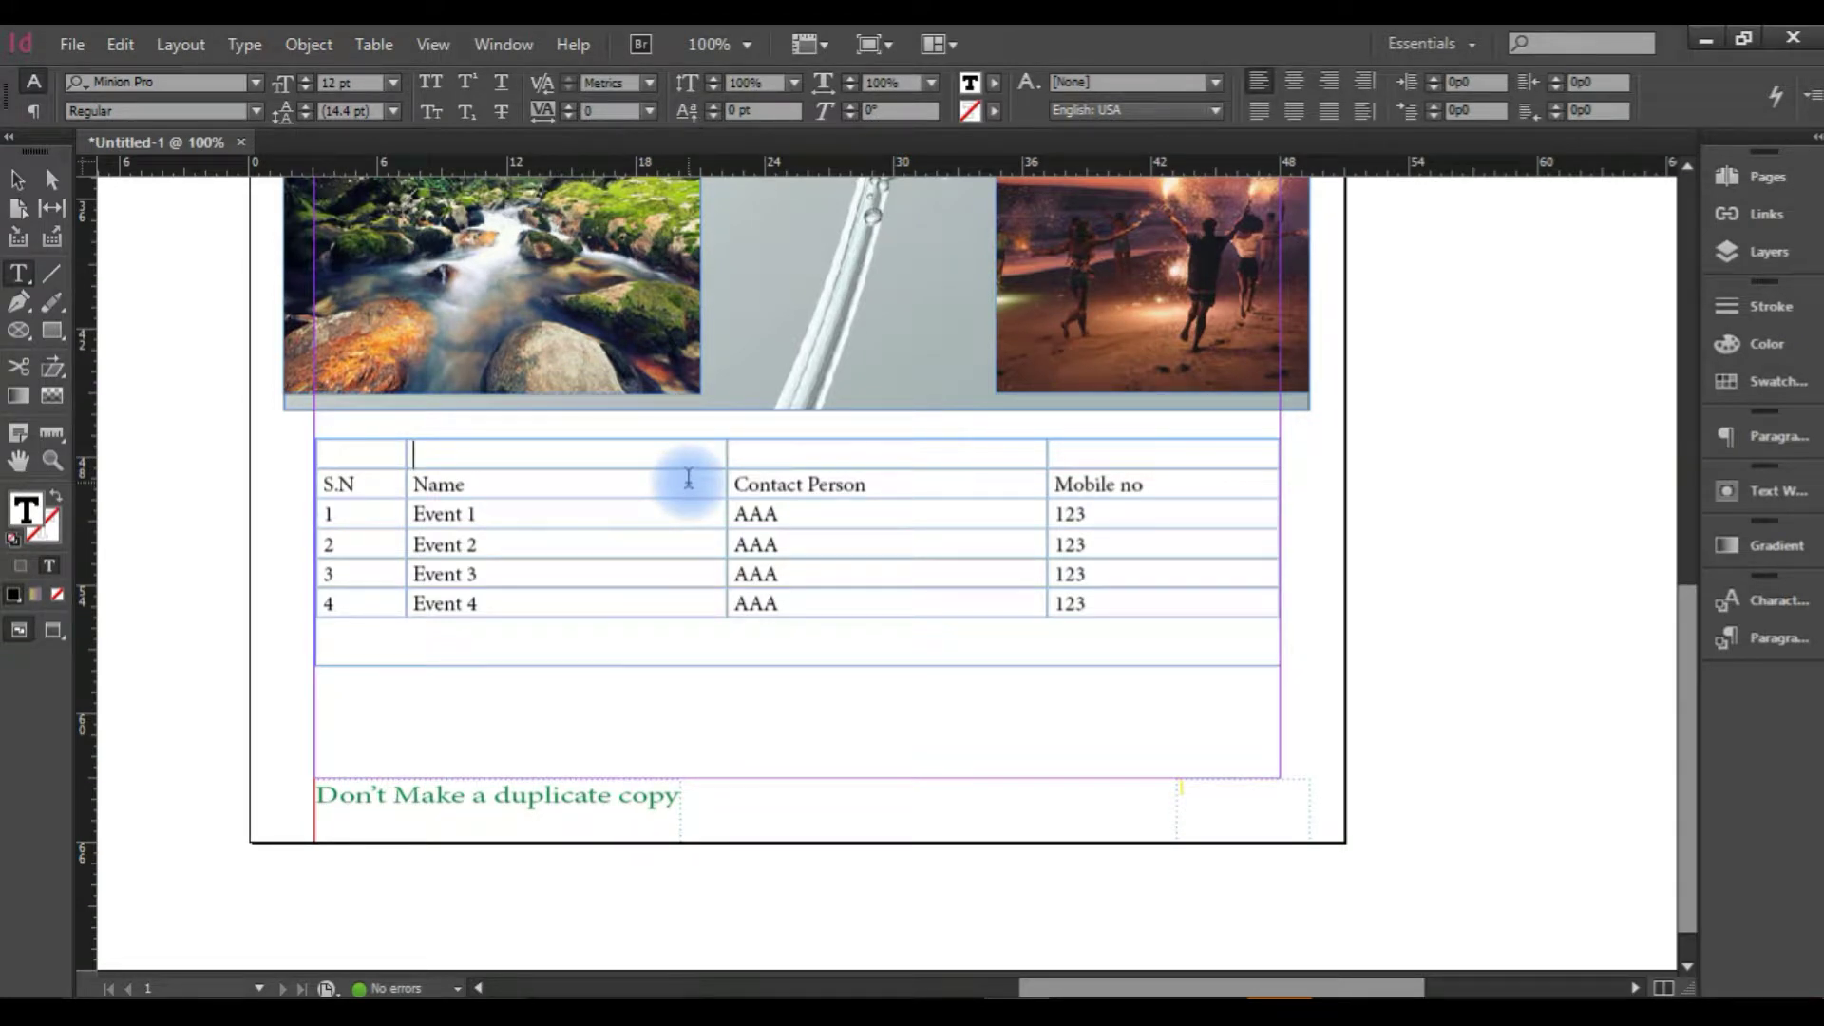
Enter Program Info in the second cell of the empty row at the top of the table.
left_click(851, 450)
left_click(1123, 456)
left_click_drag(1123, 456, 385, 444)
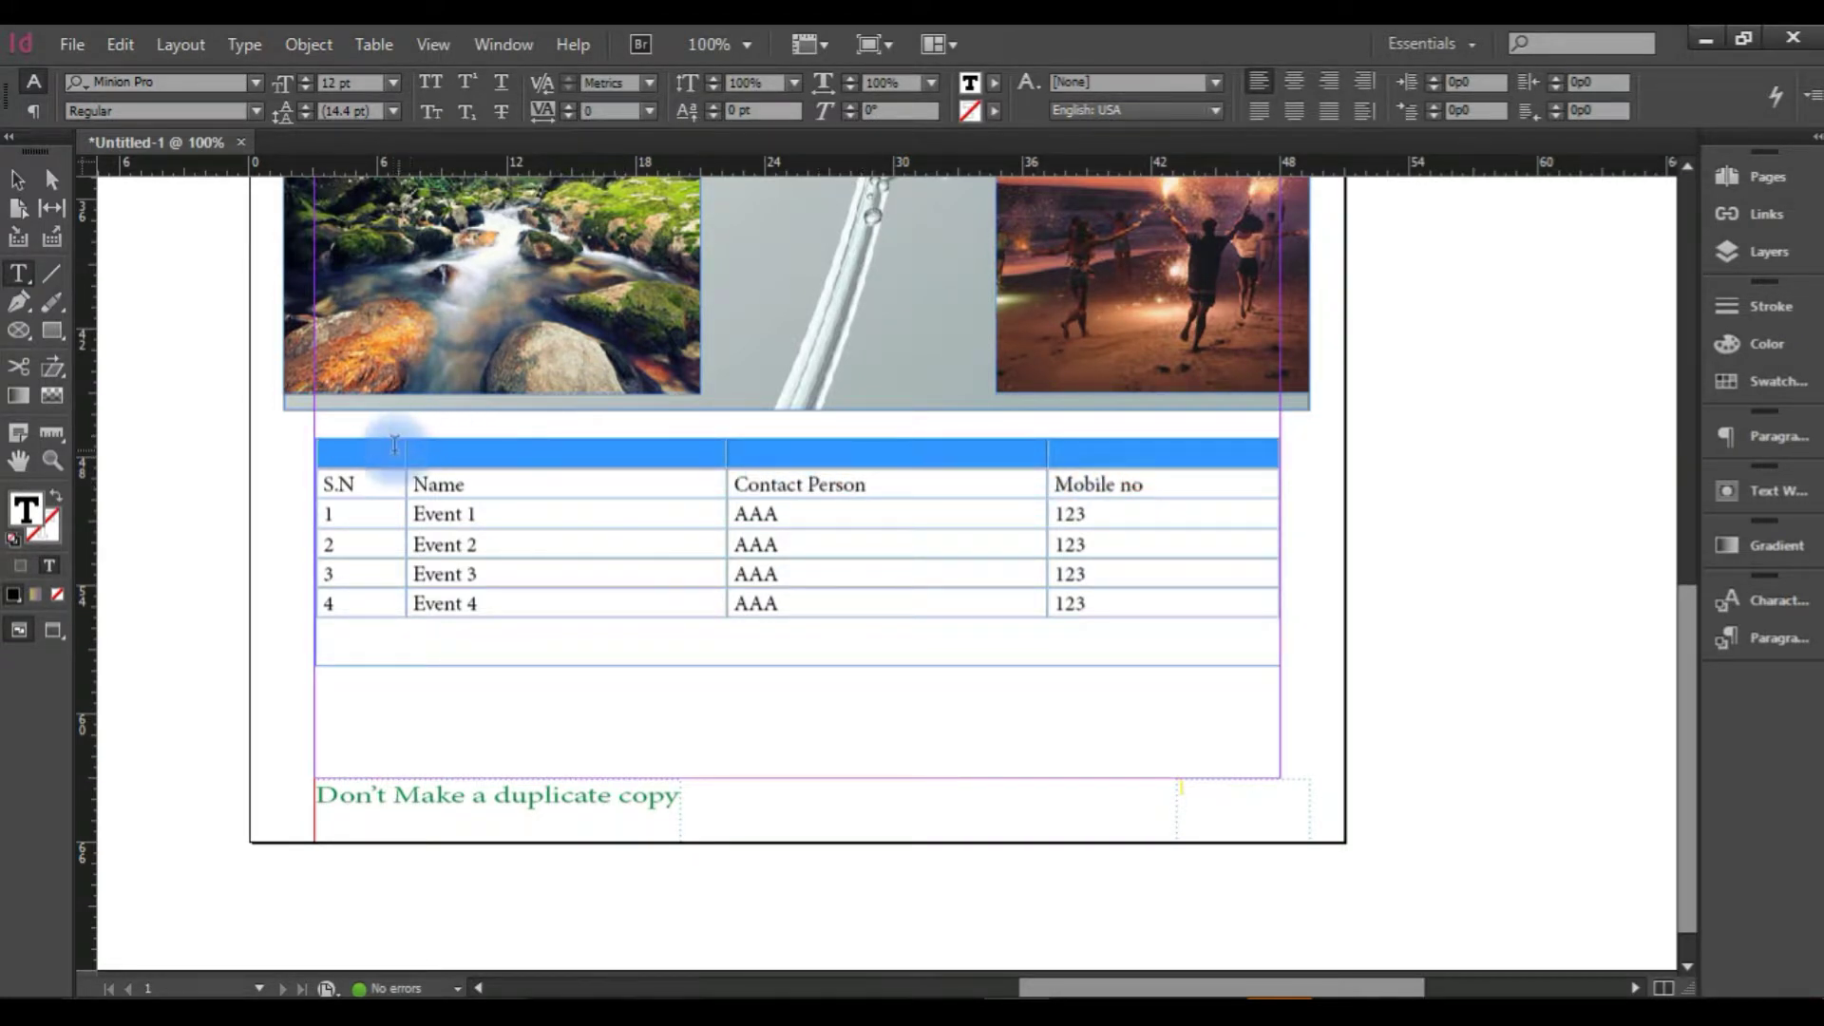
left_click(469, 457)
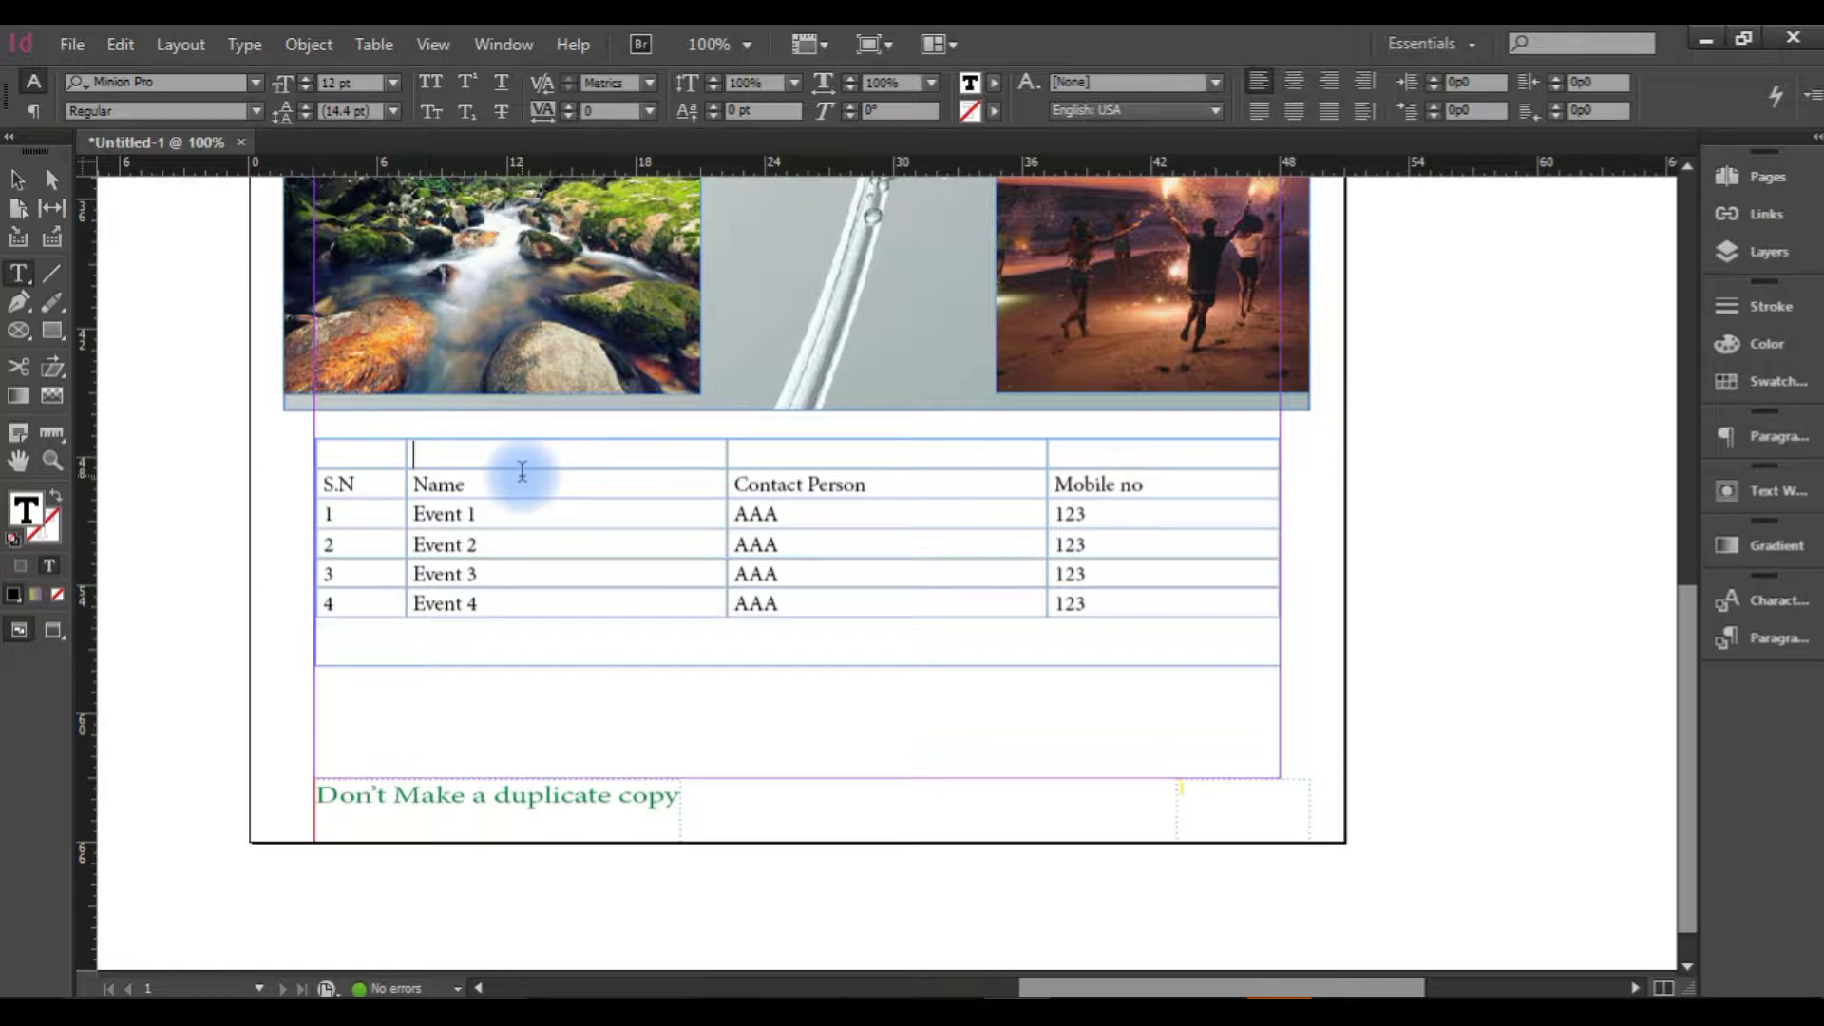
type("Program Info")
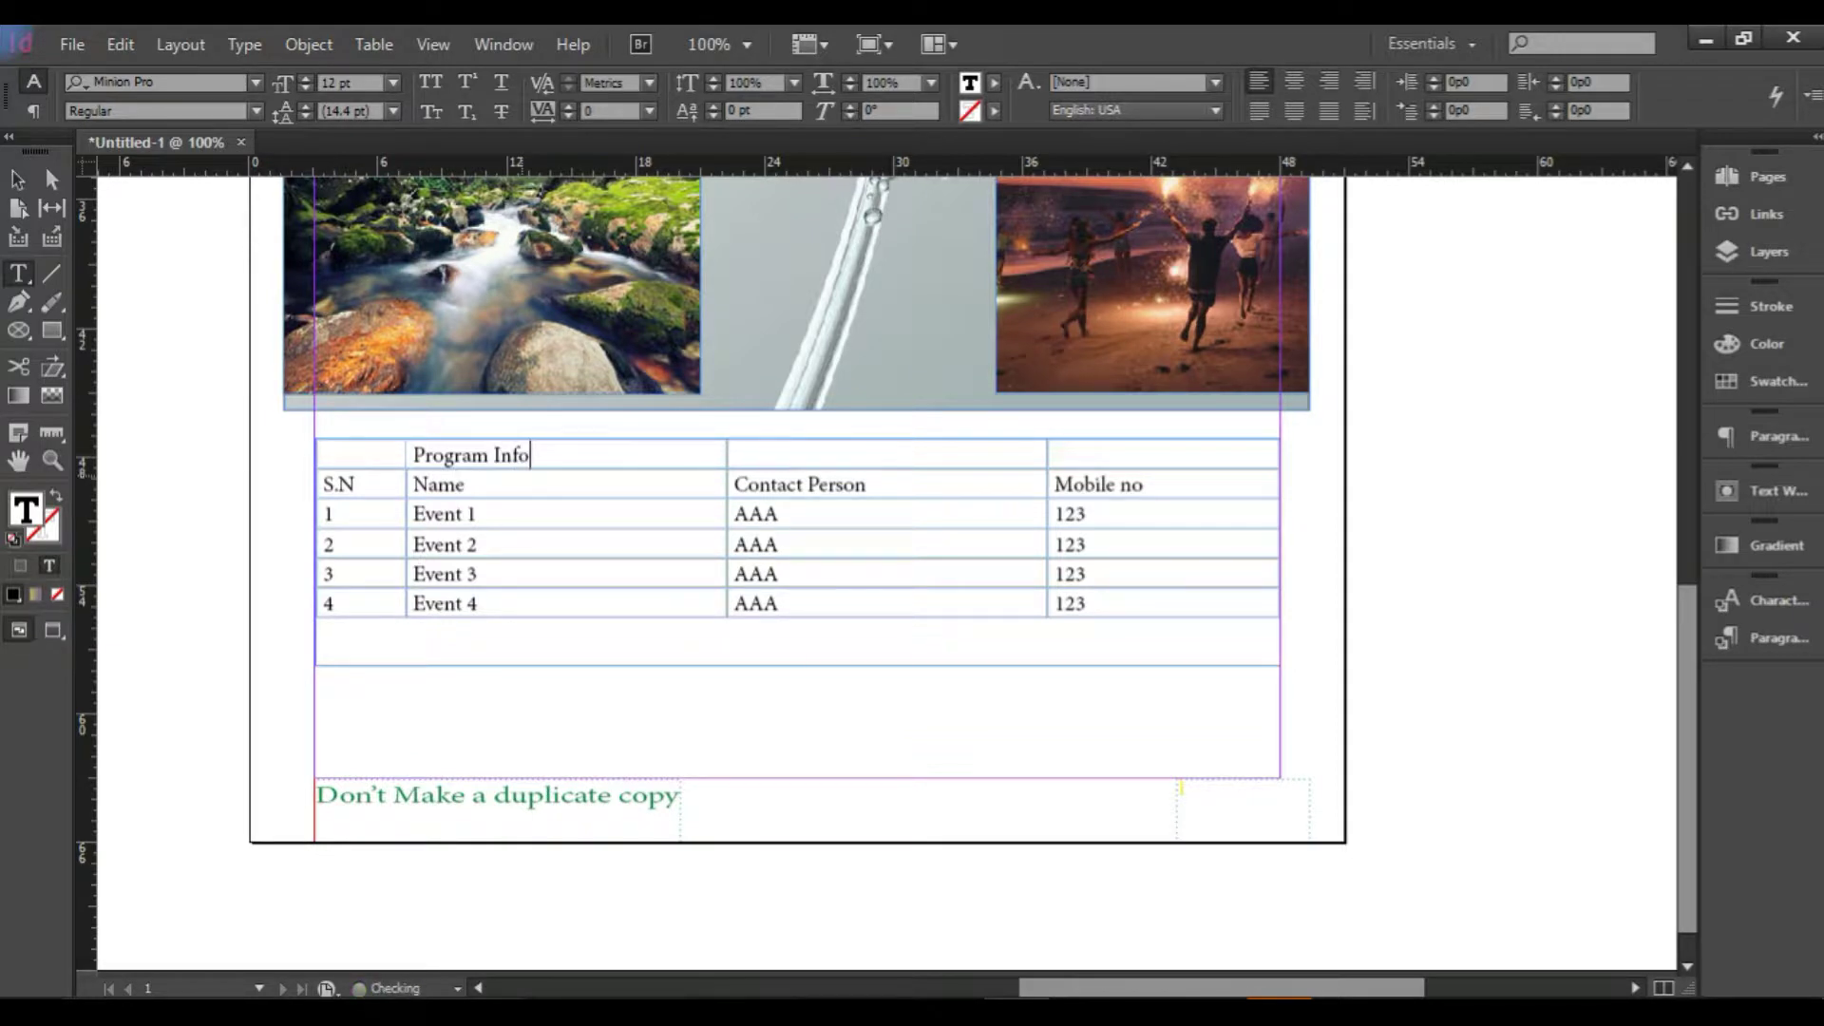
Merge all cells of the Program Info row into a single cell across the table.
left_click_drag(1140, 466, 403, 433)
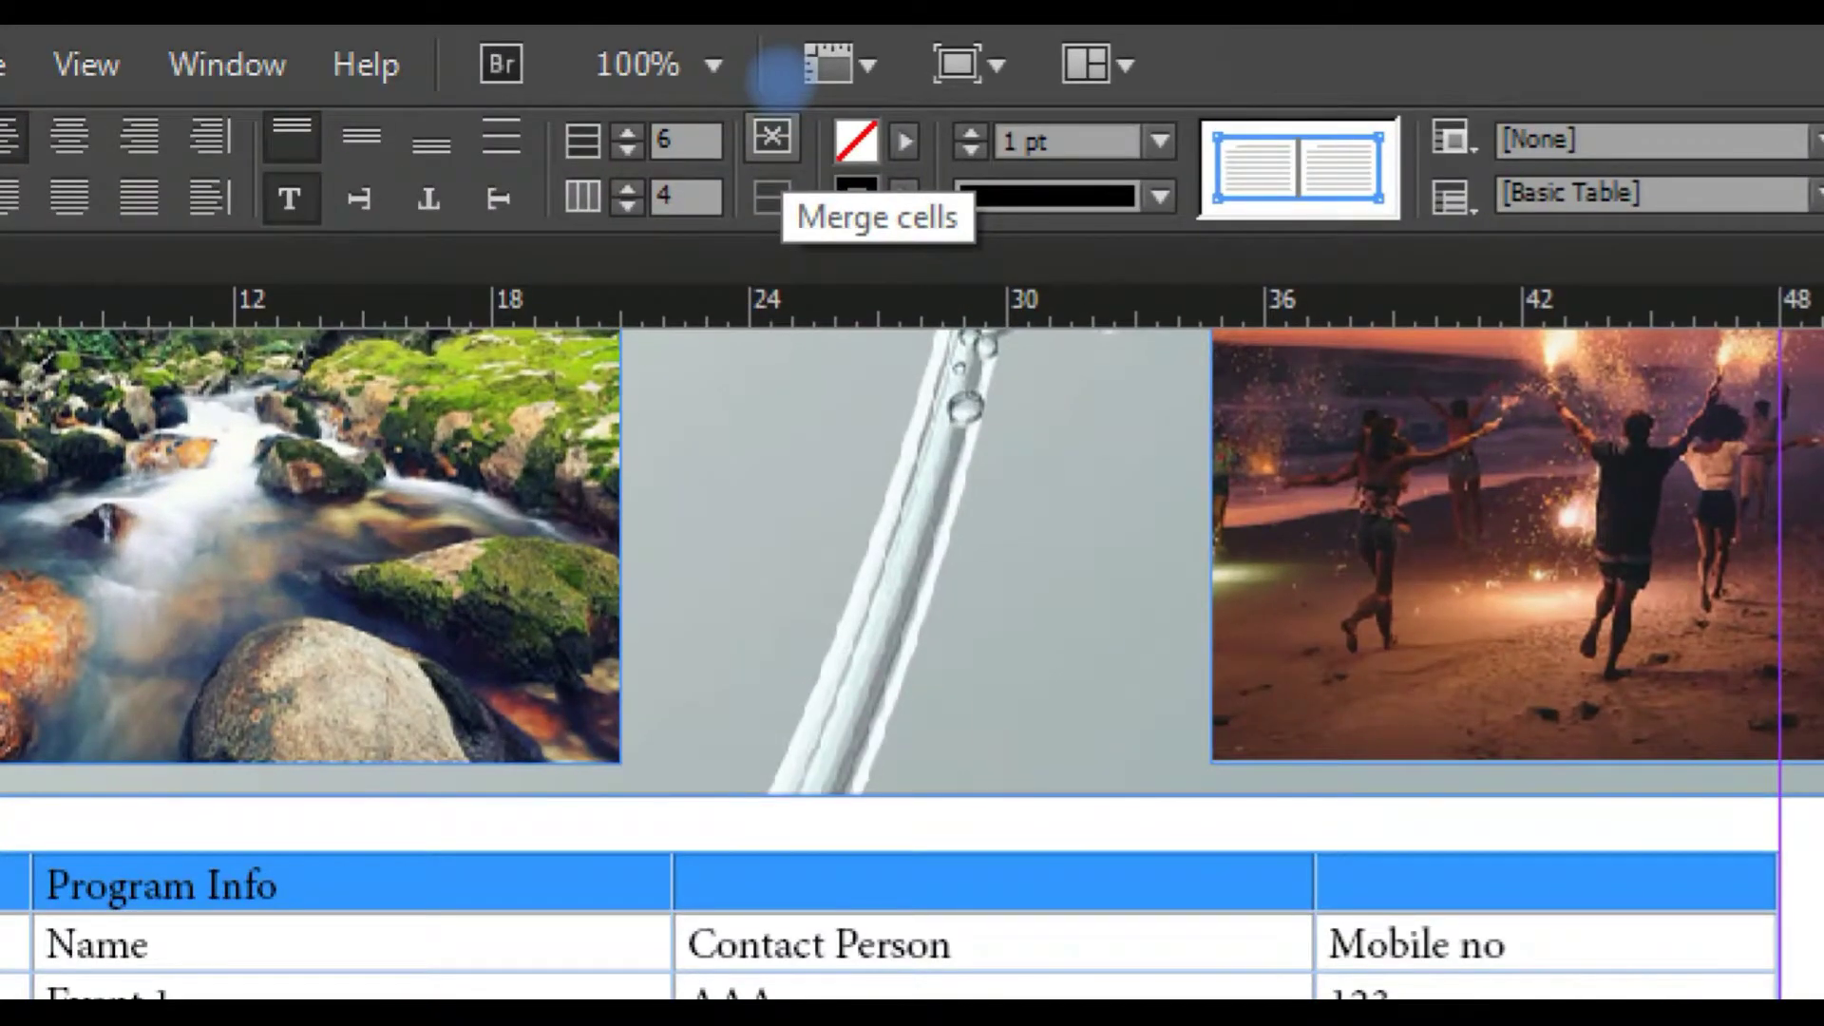
mouse_move(771, 95)
left_mouse_down()
mouse_move(740, 162)
mouse_move(793, 195)
mouse_move(812, 144)
mouse_move(745, 91)
left_mouse_up()
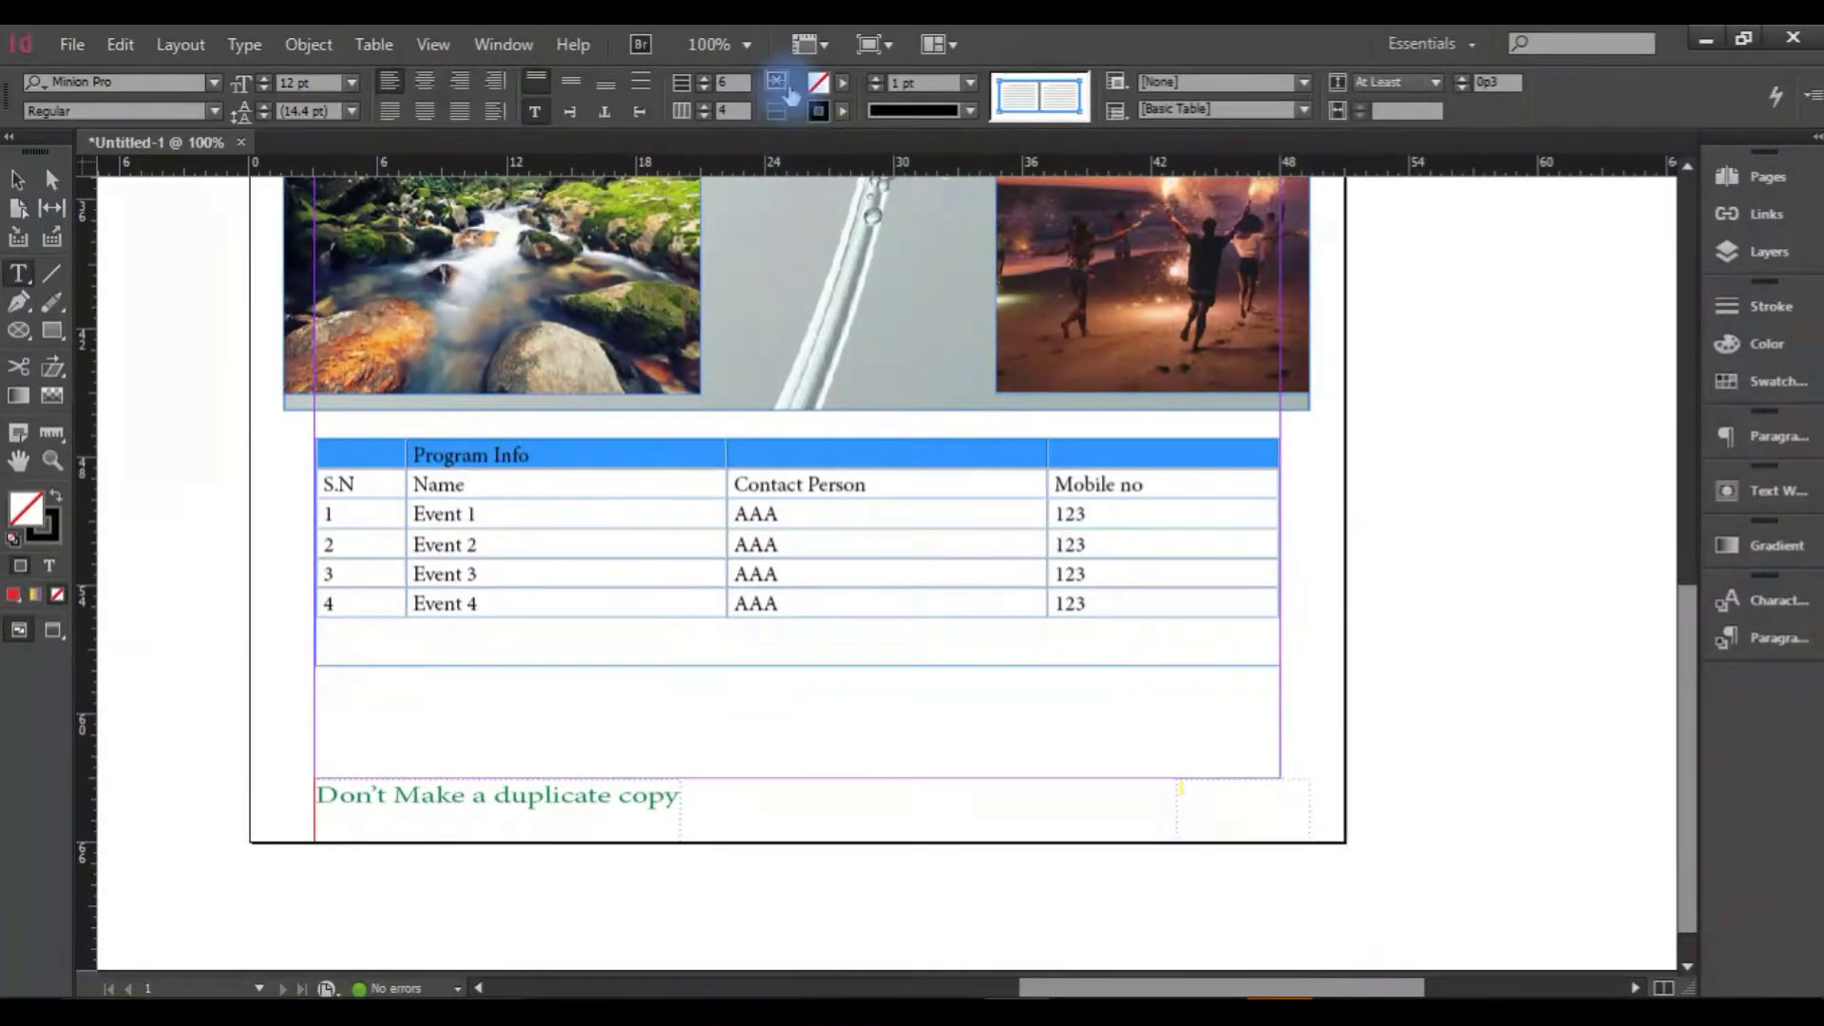
left_click(771, 138)
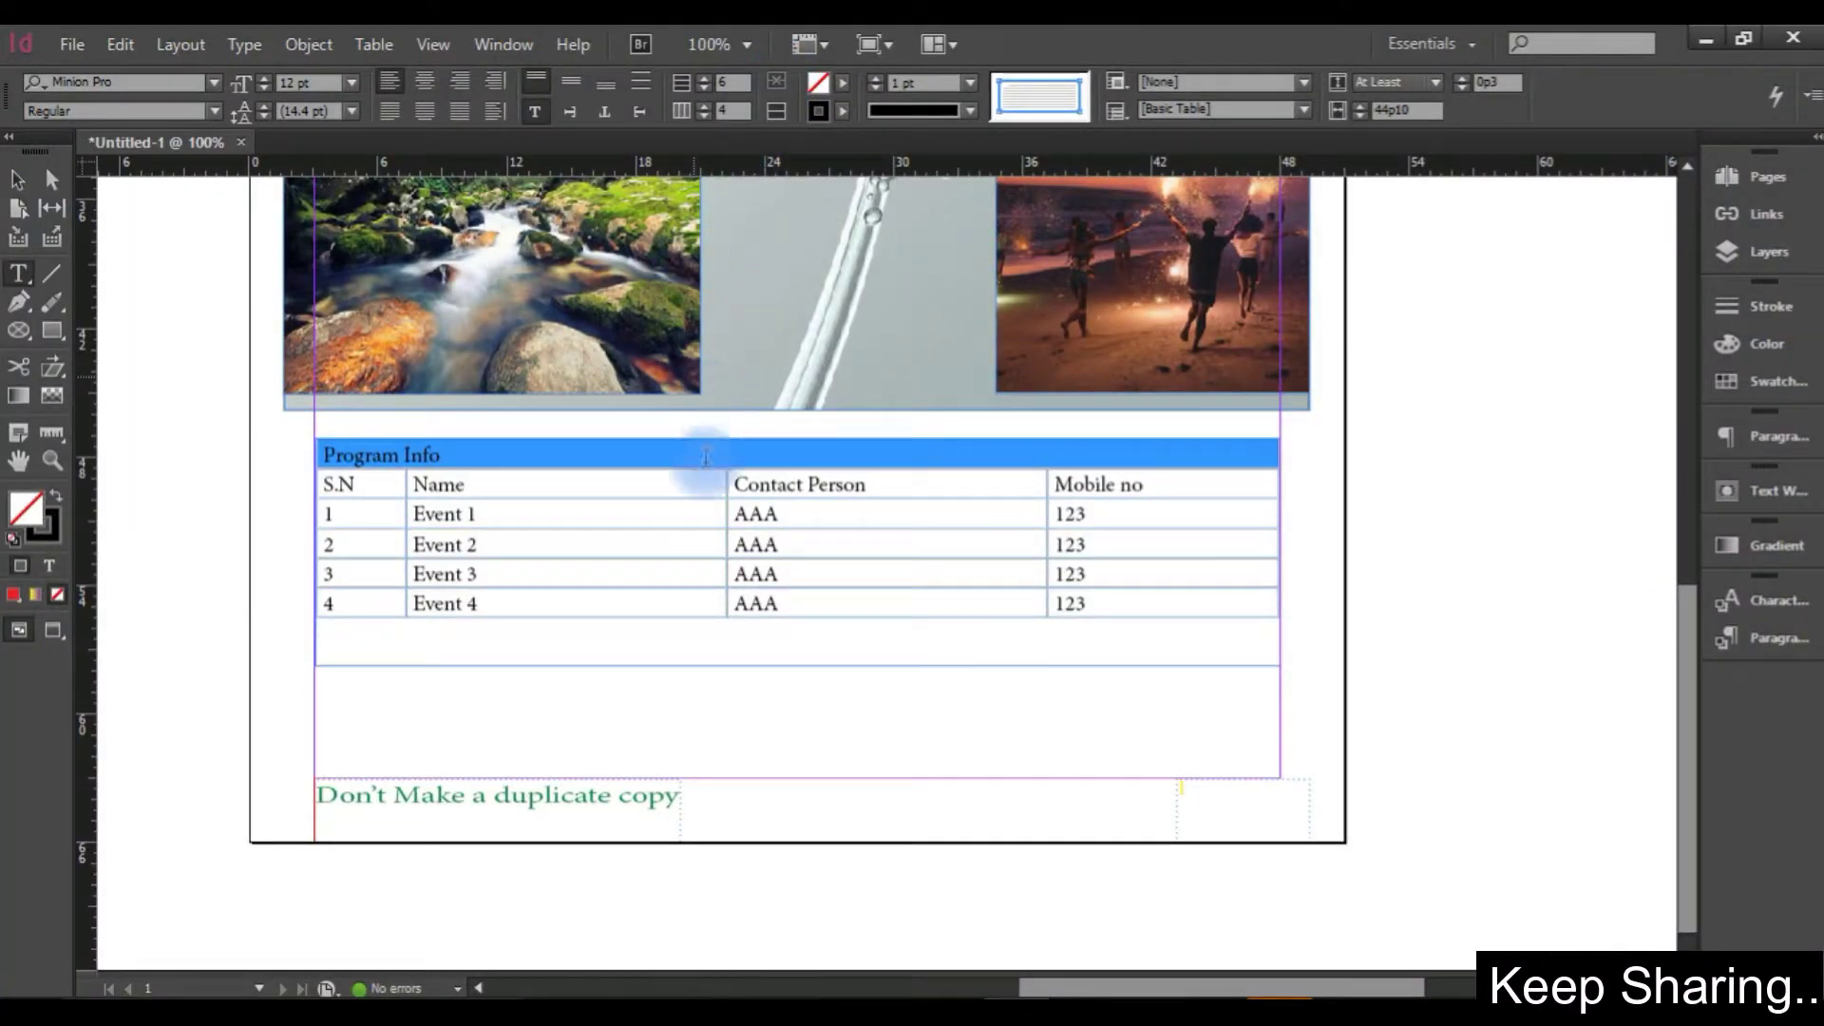
left_click(456, 456)
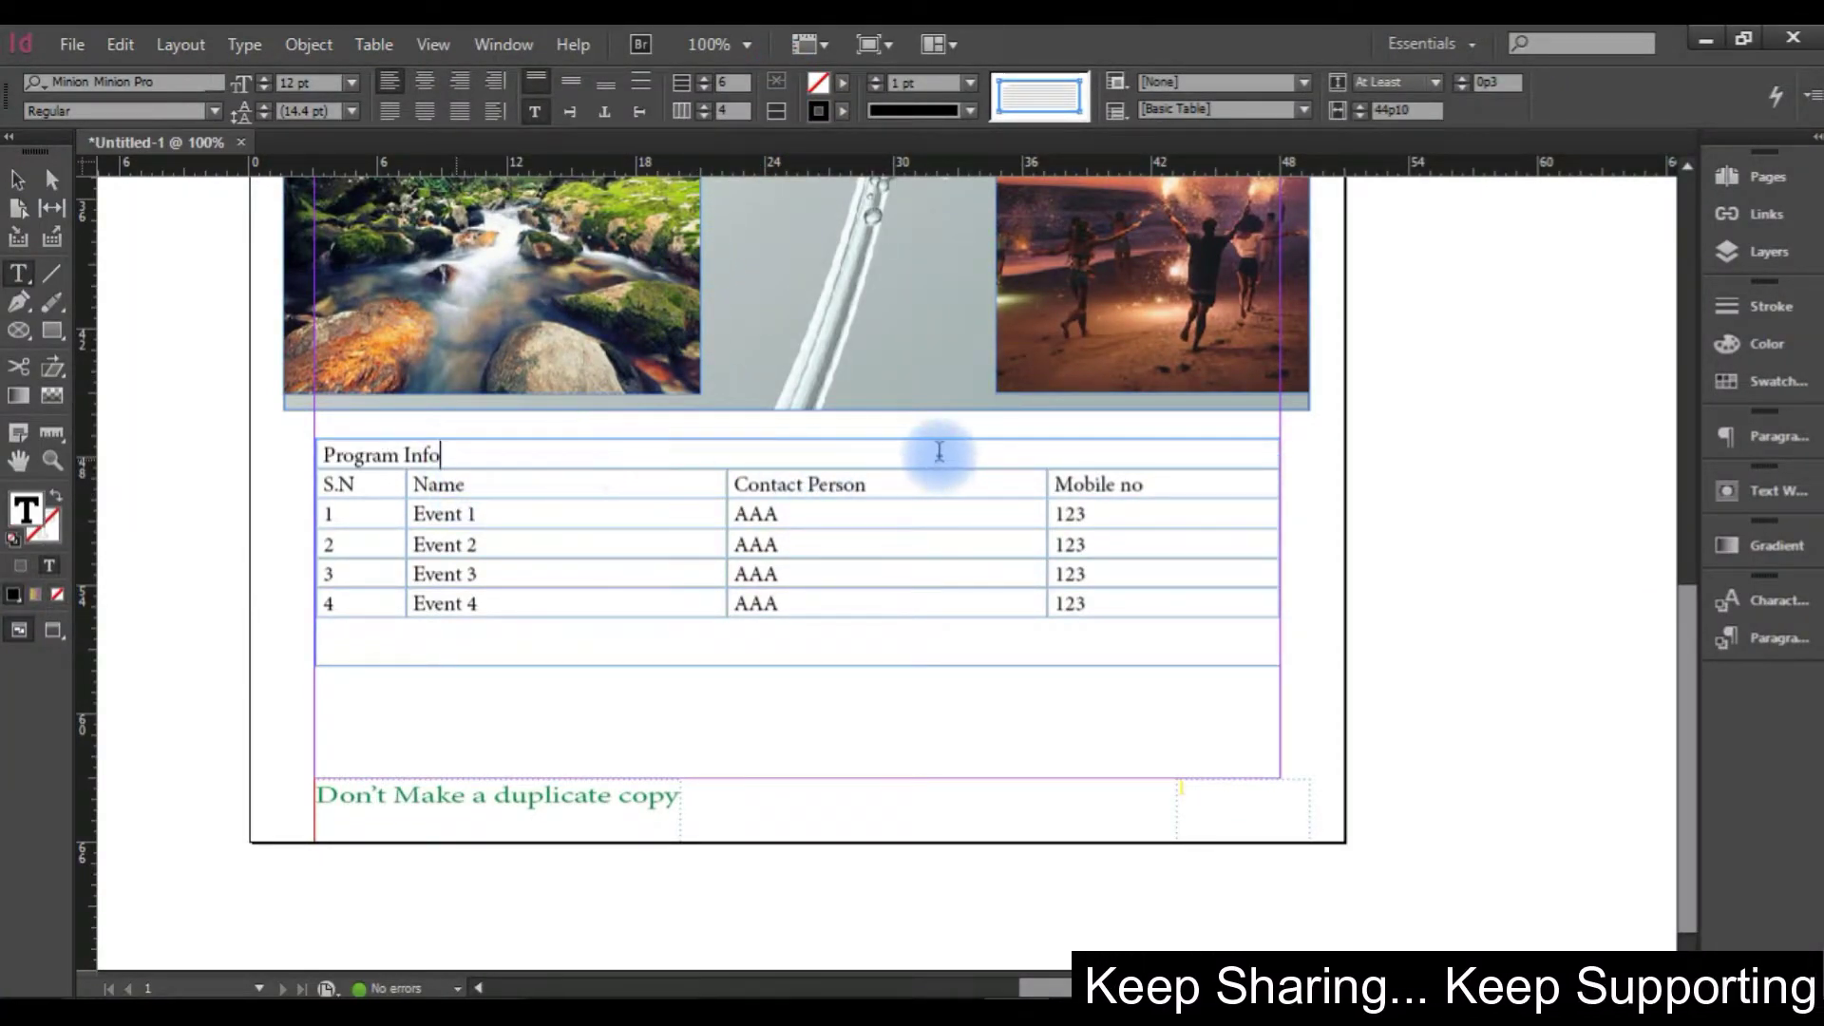
left_click(439, 448)
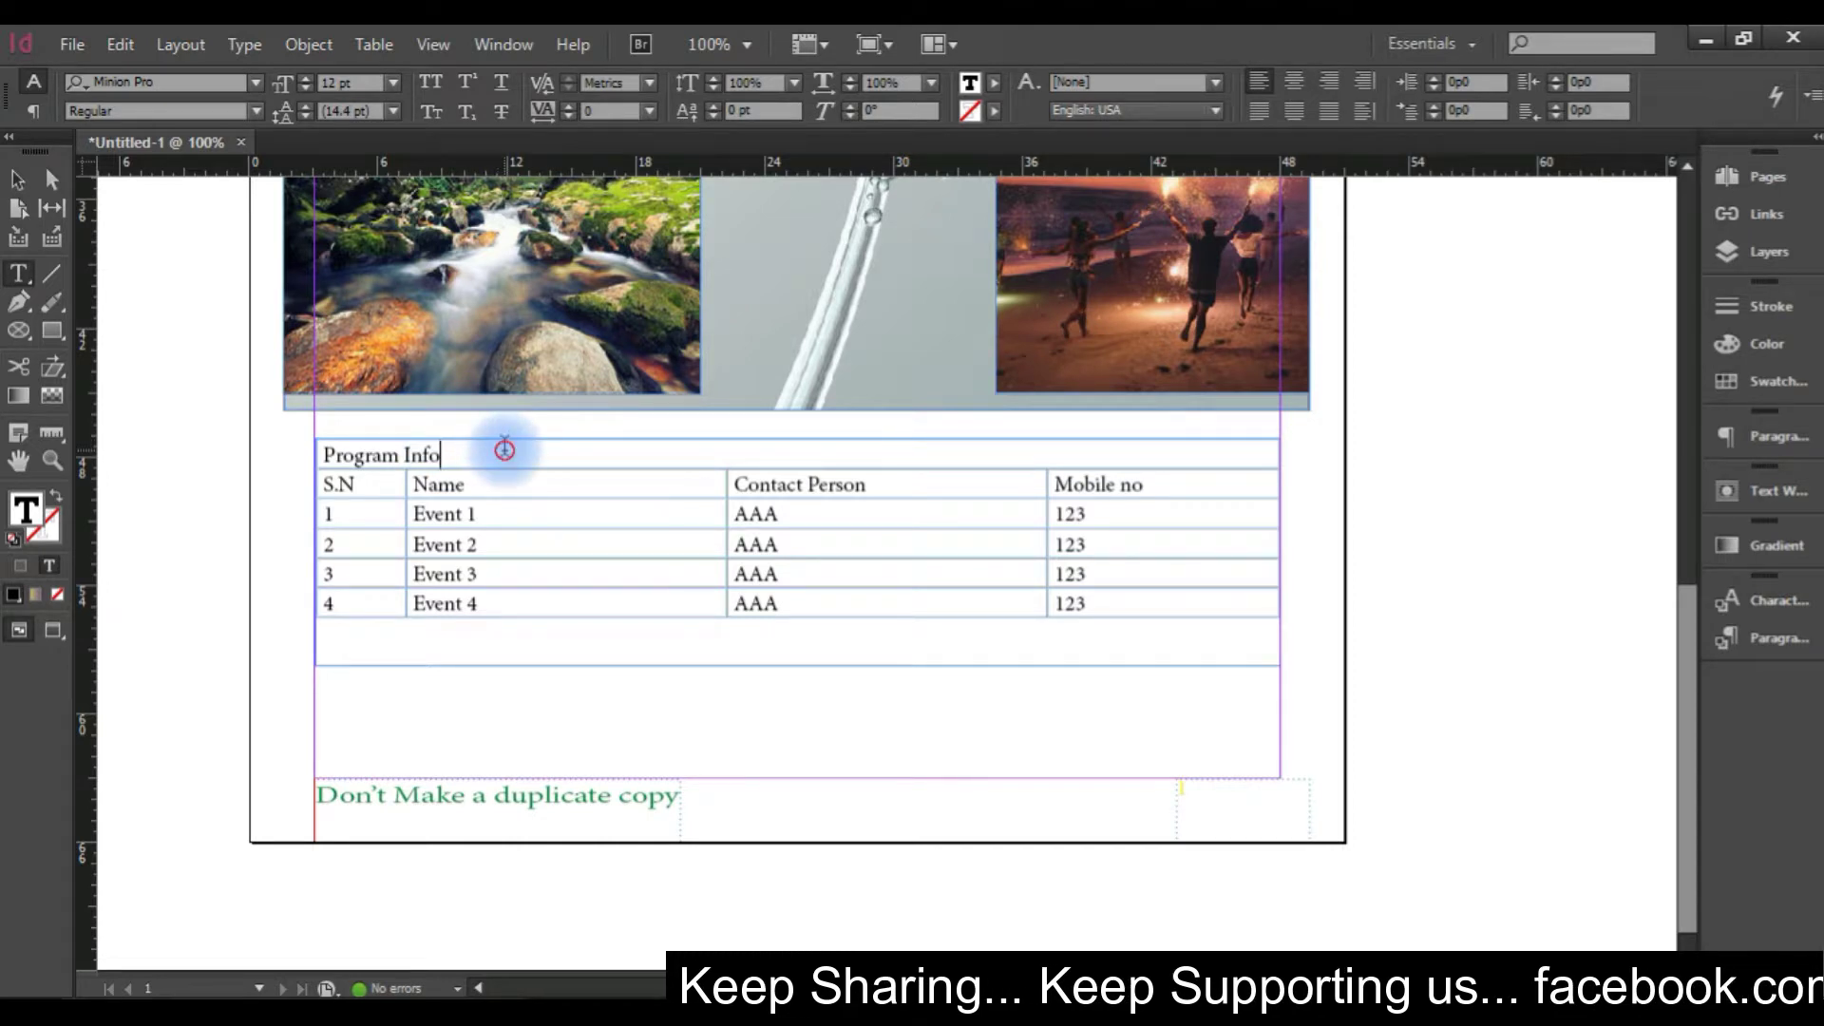
Unmerge the Program Info cell into separate cells and undo the unmerging.
left_click_drag(505, 449, 488, 436)
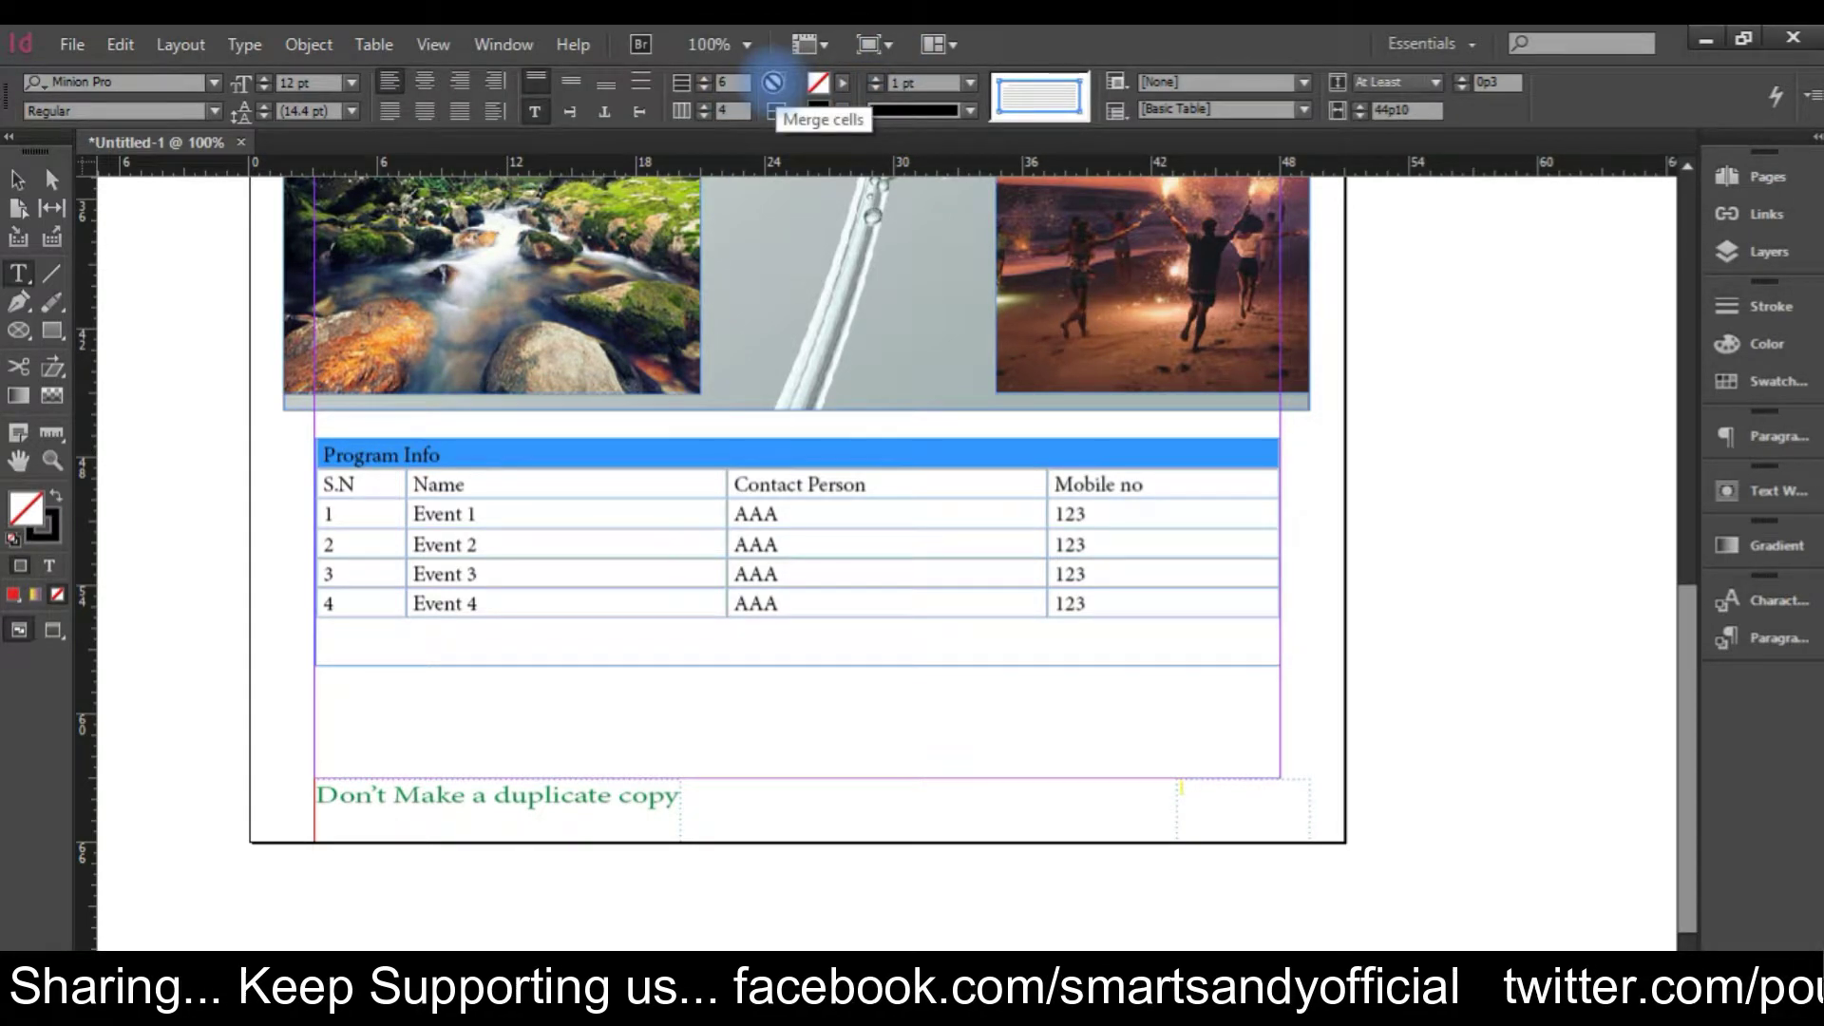
left_click(772, 84)
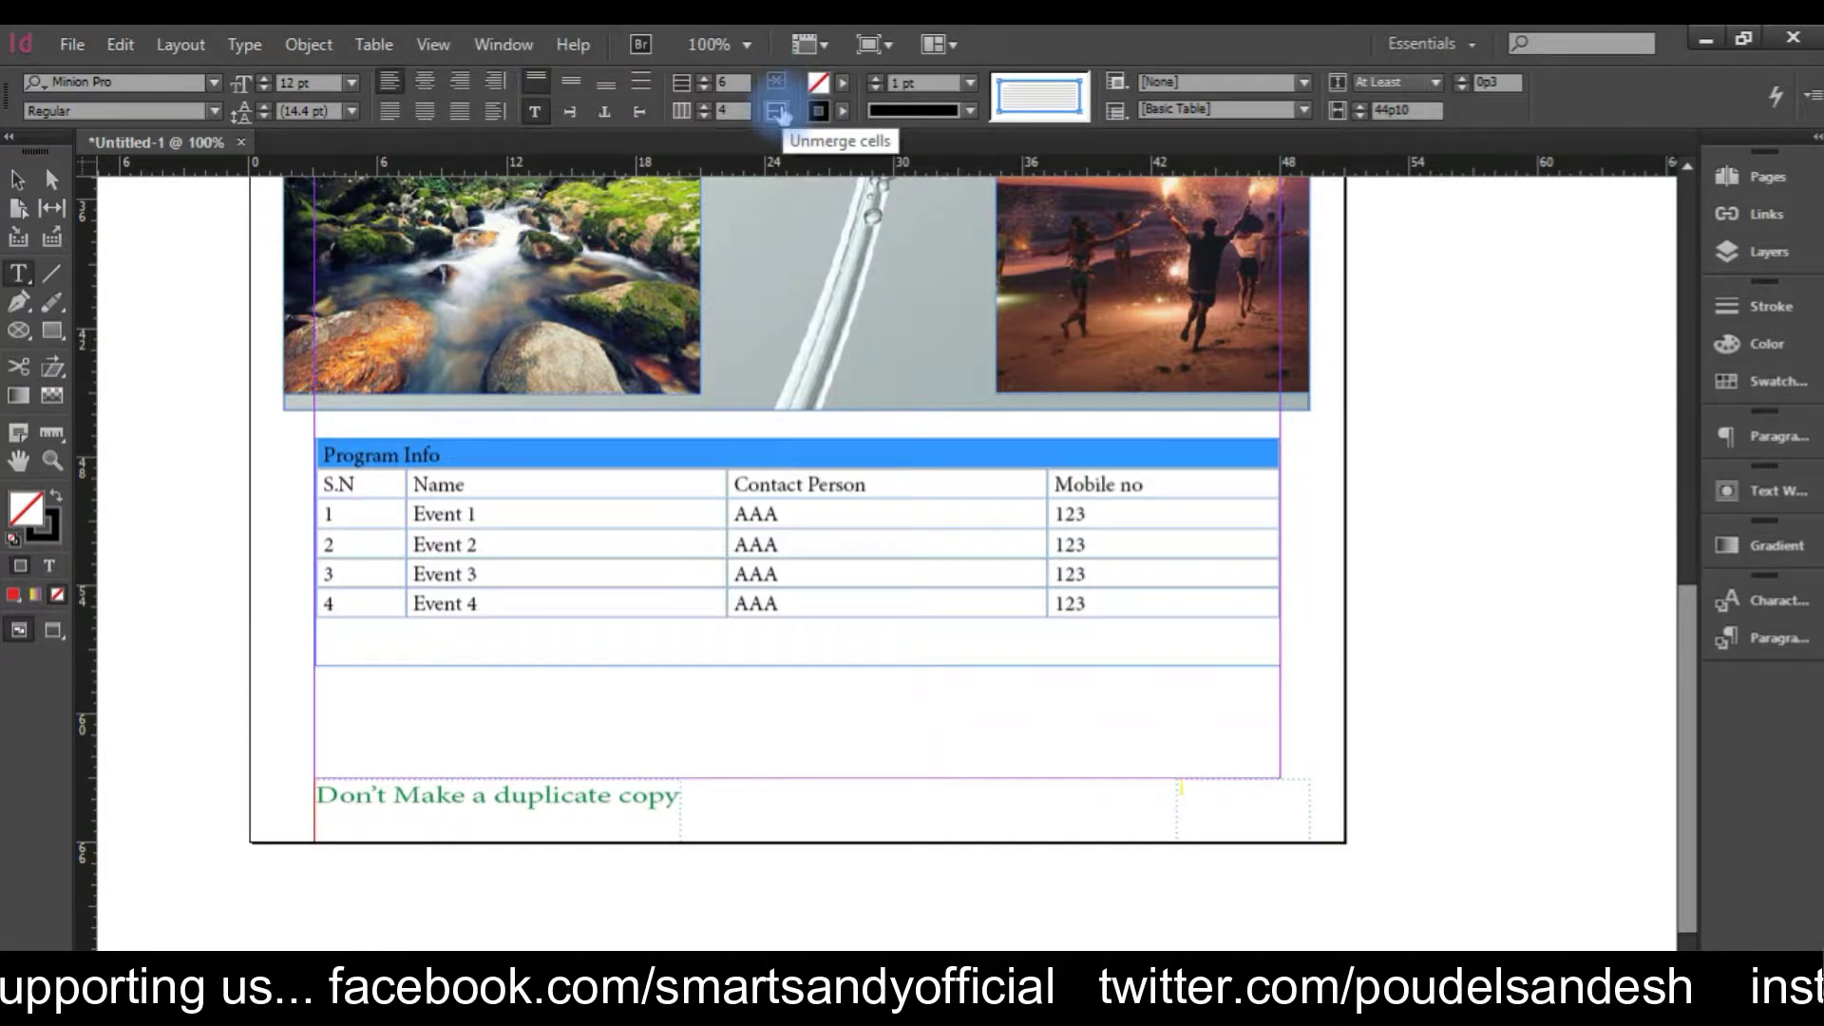
left_click(778, 112)
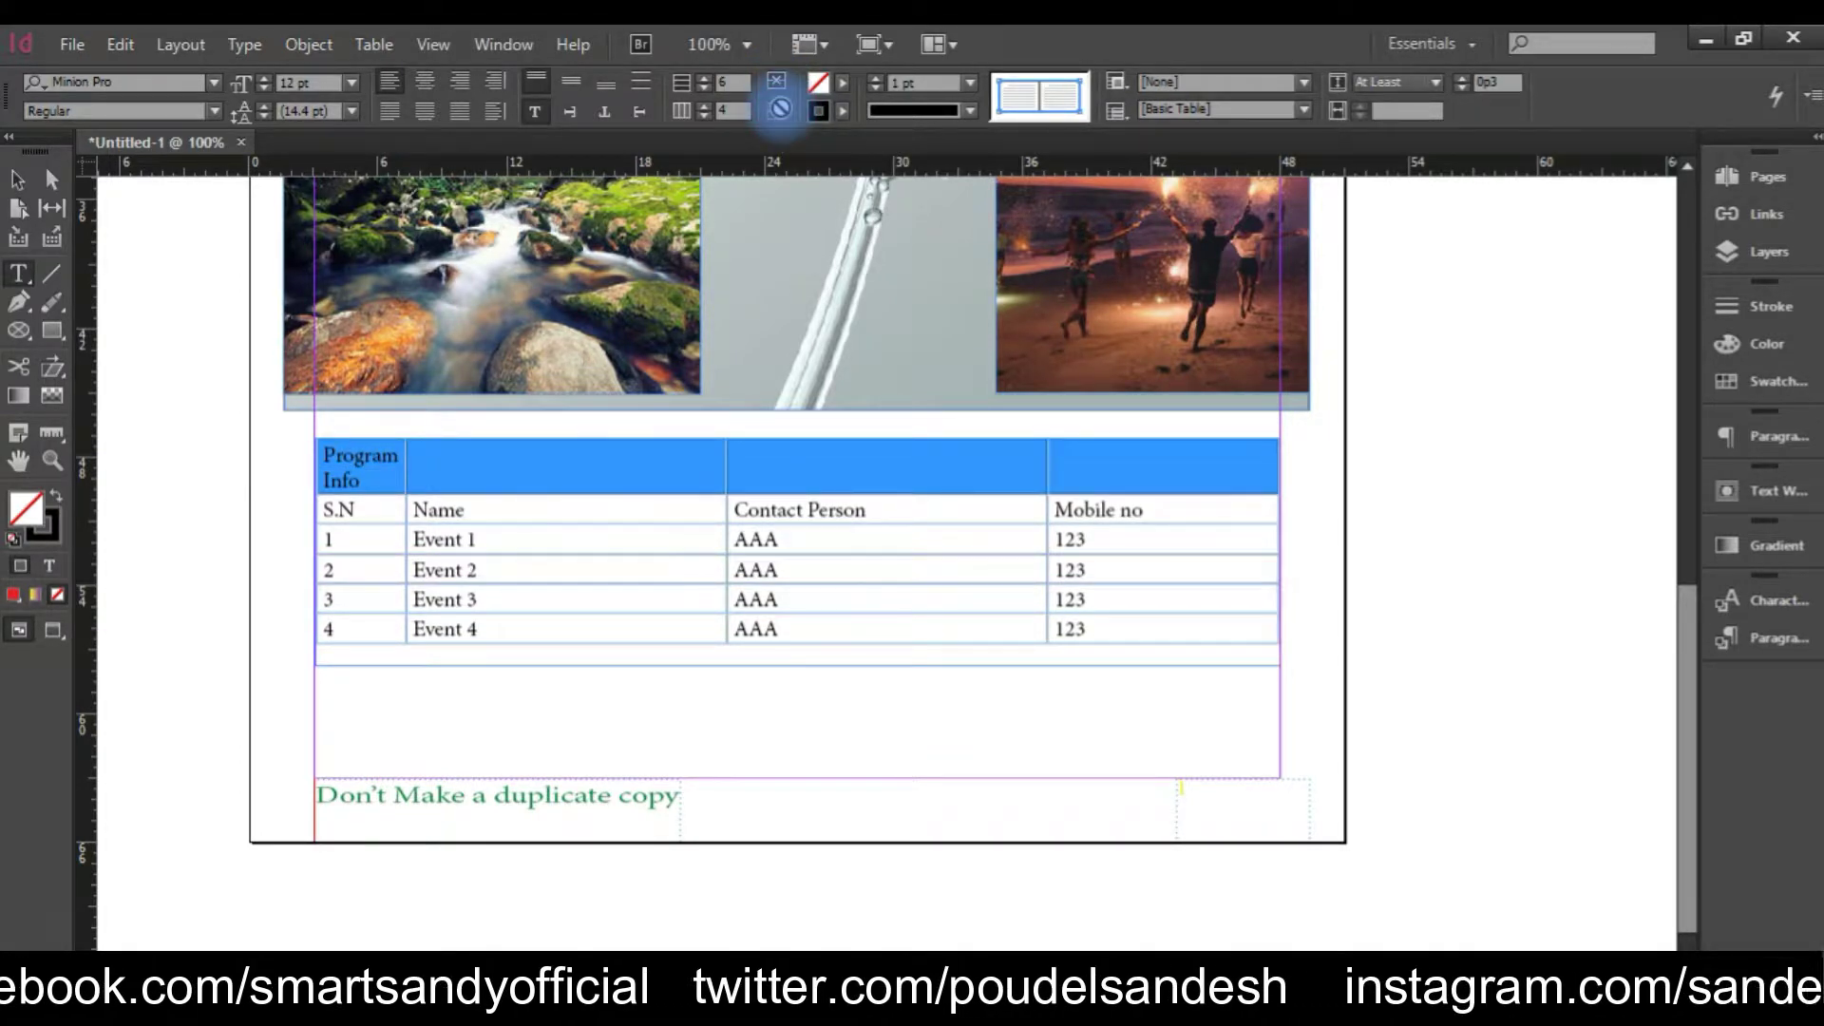
key("ctrl+z")
Center the Program Info title horizontally within its merged cell.
left_click(517, 452)
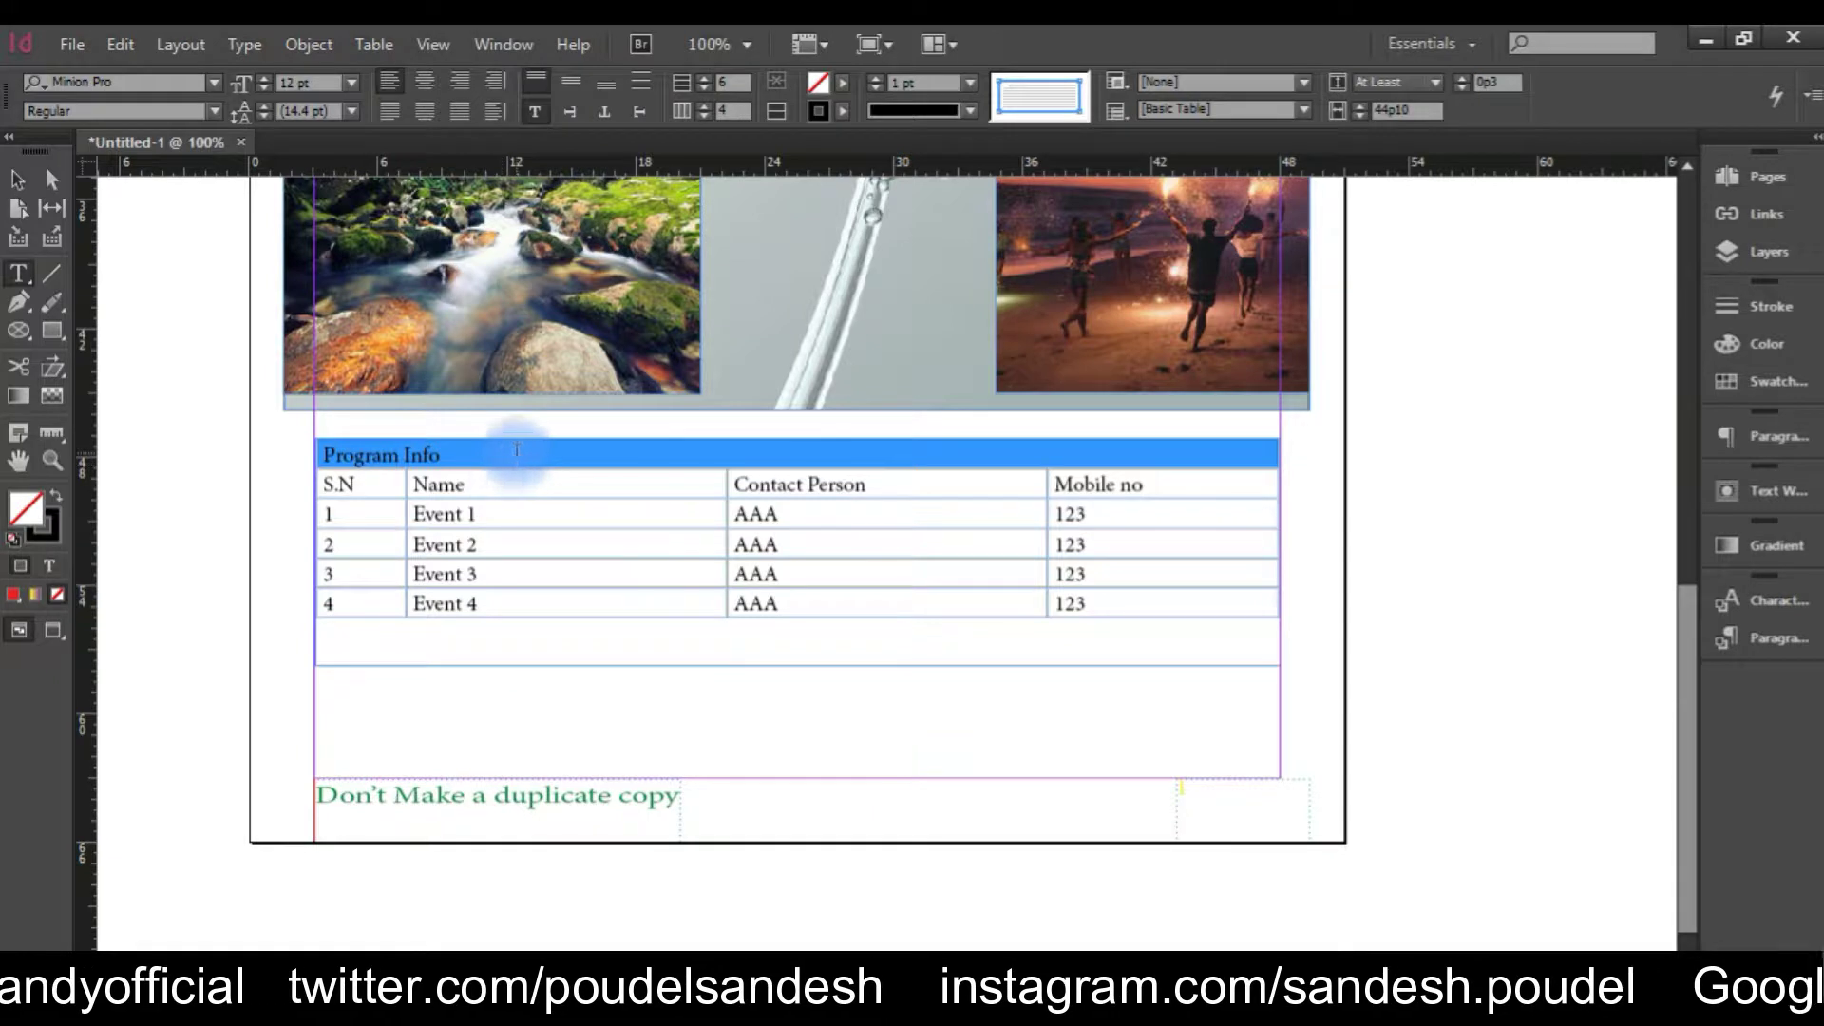
left_click(421, 85)
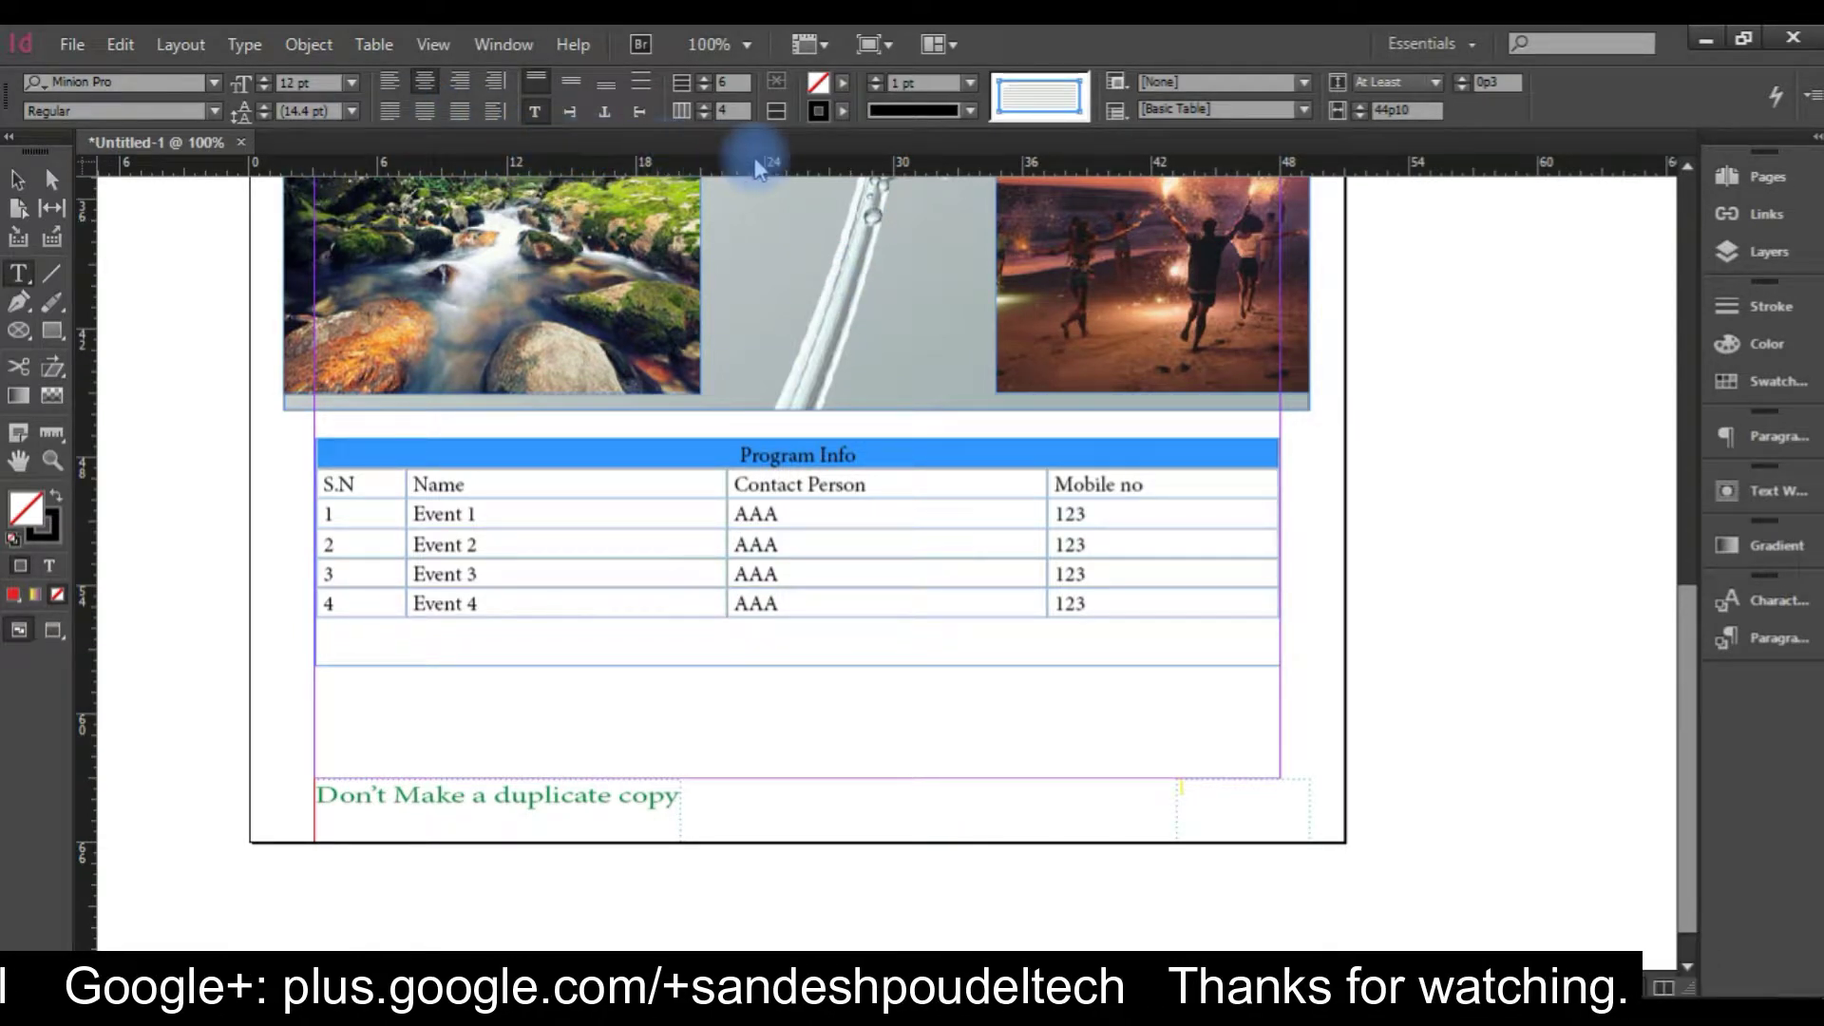
left_click(214, 84)
left_click(214, 84)
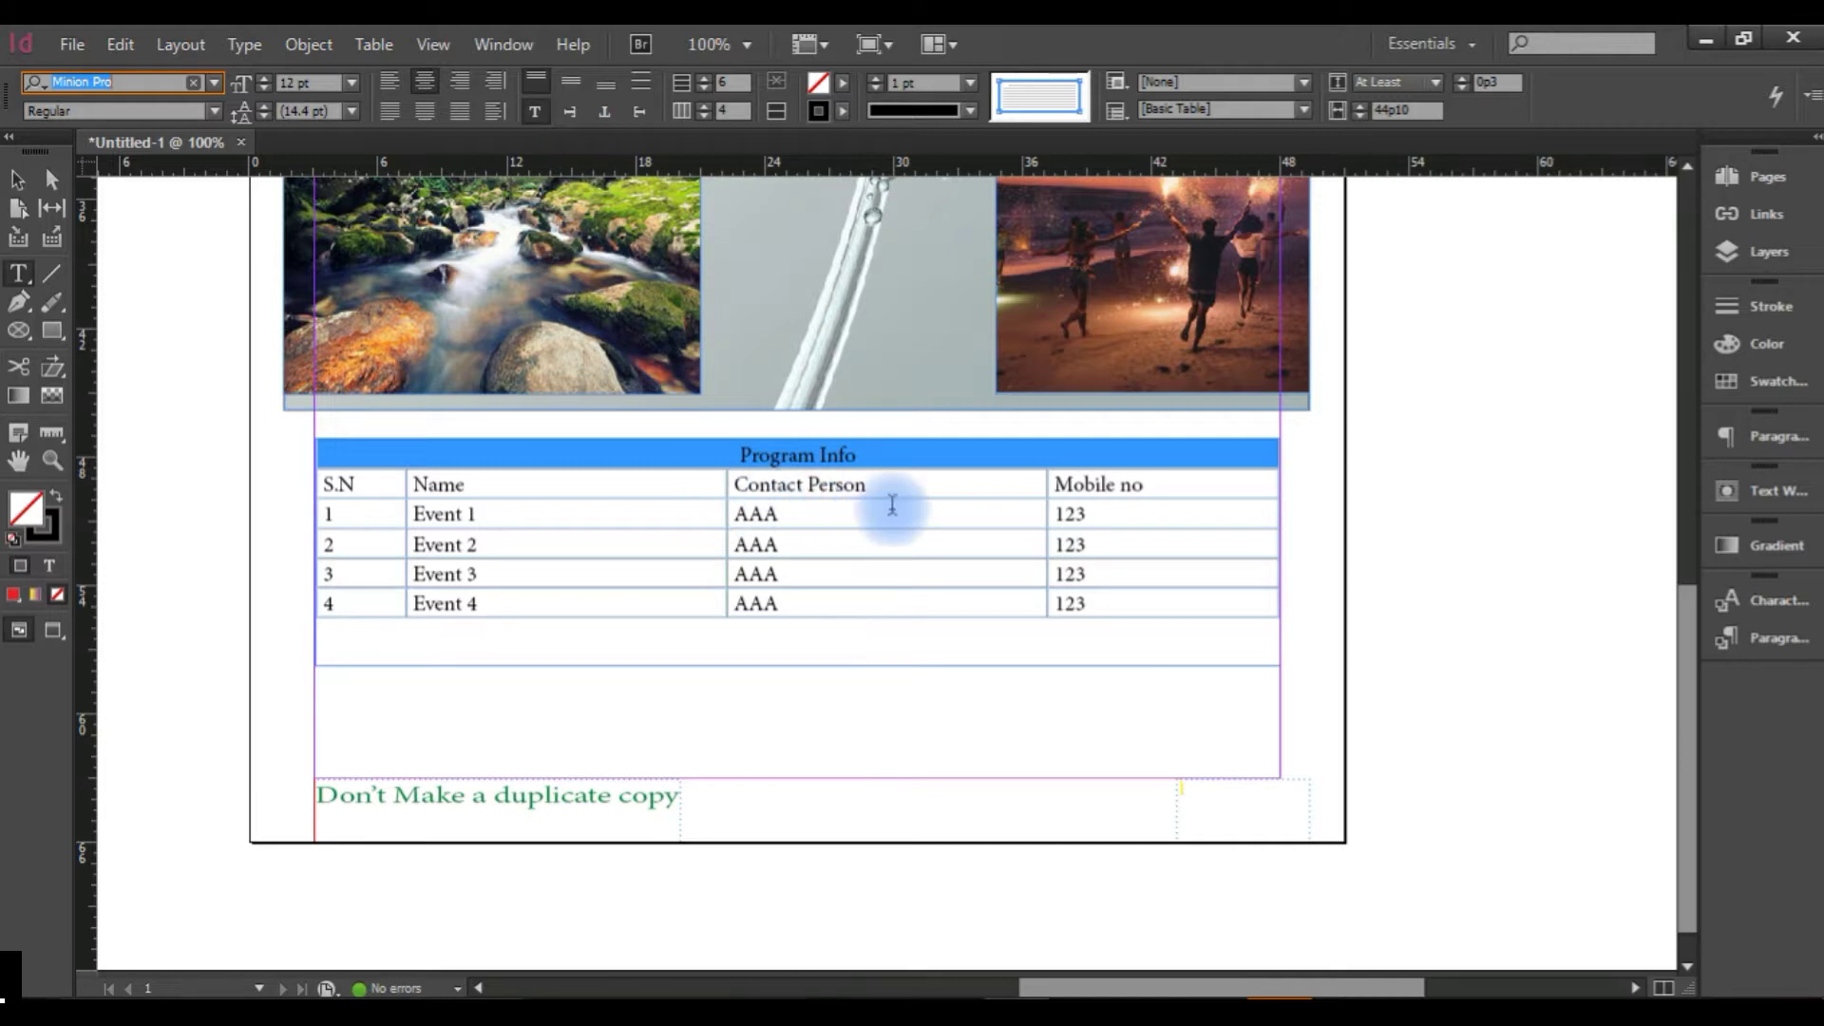
Rotate the text in the first cell under Mobile no to 90°, 180° and finally 270°.
left_click_drag(1093, 513, 1050, 514)
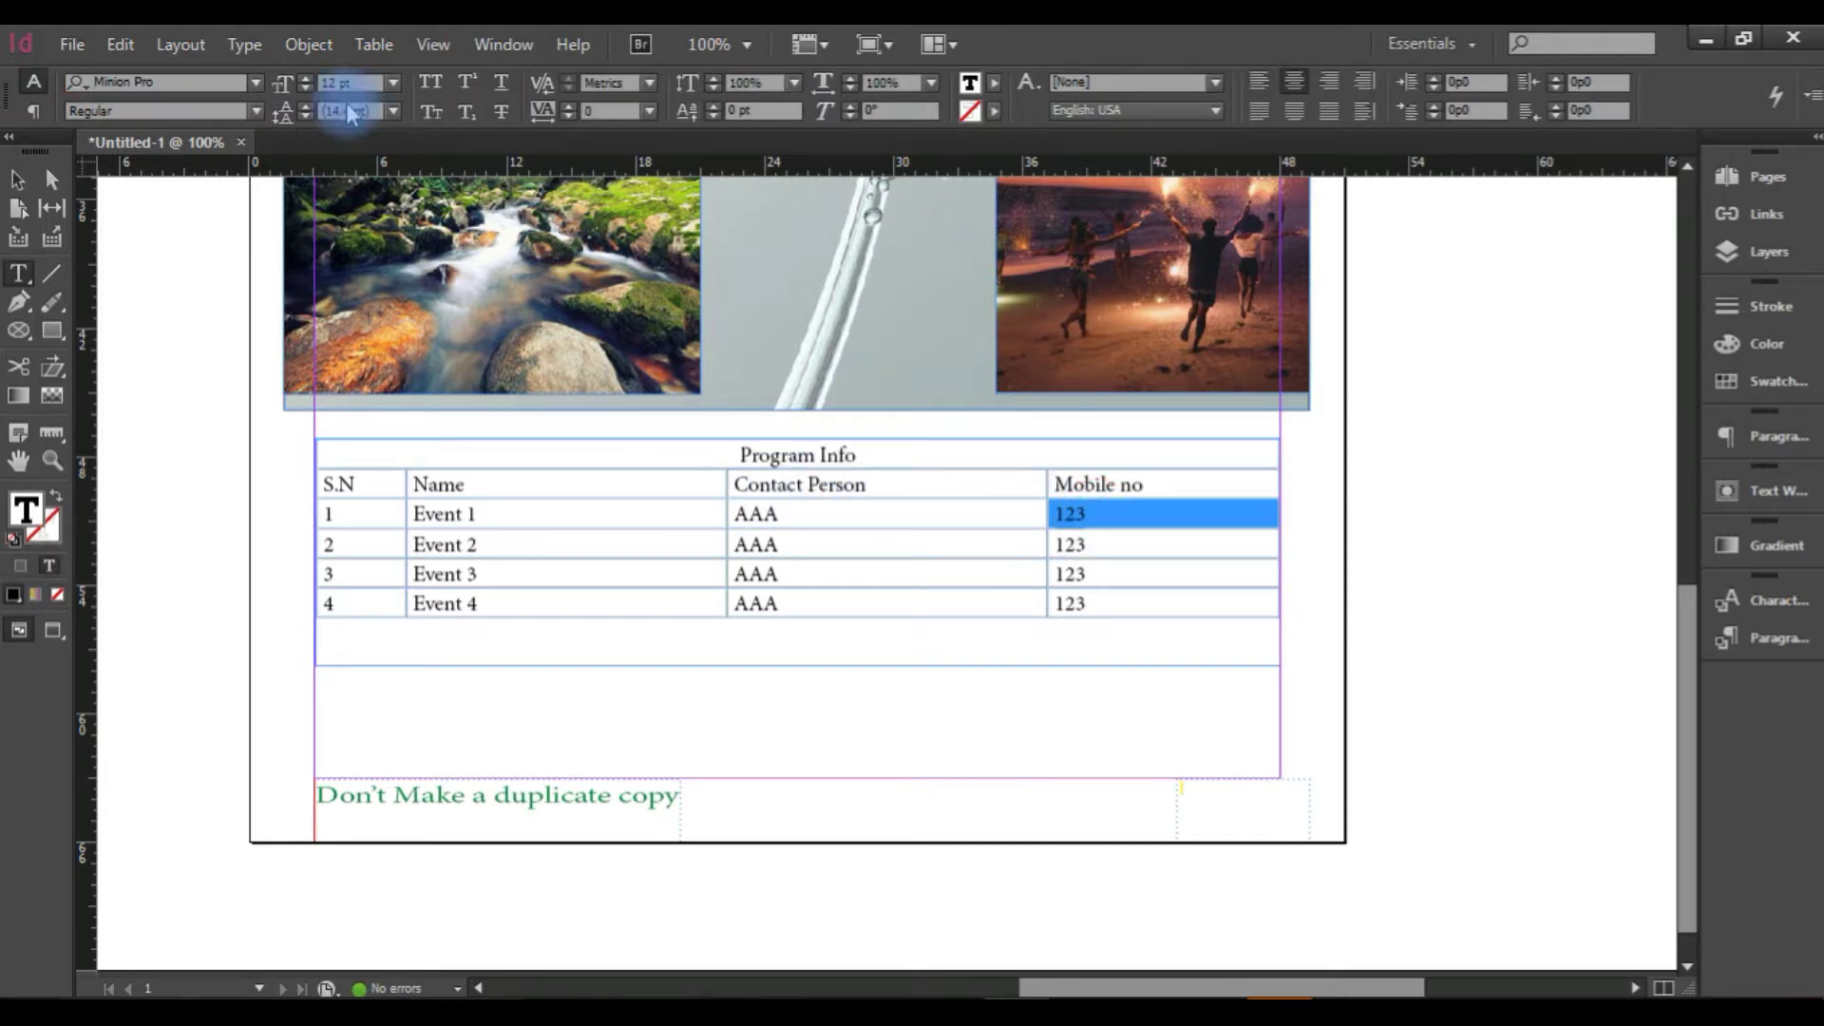
left_click(570, 112)
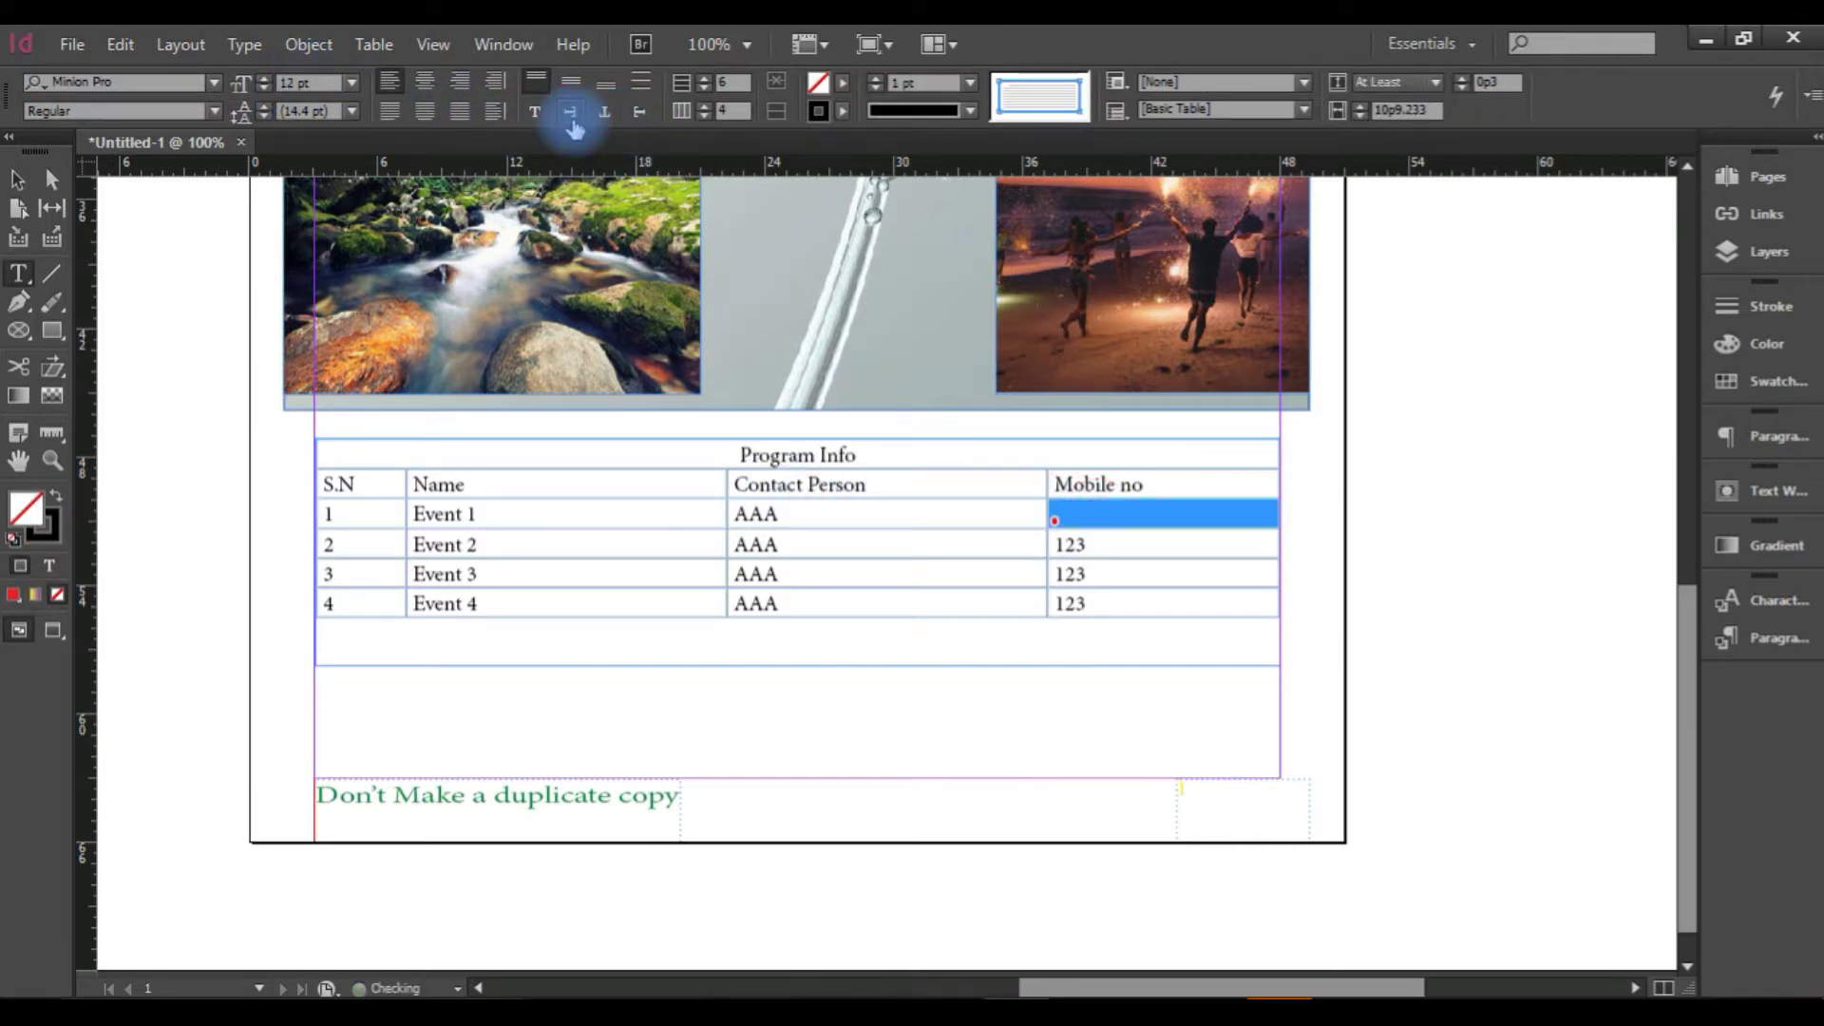
left_click(604, 114)
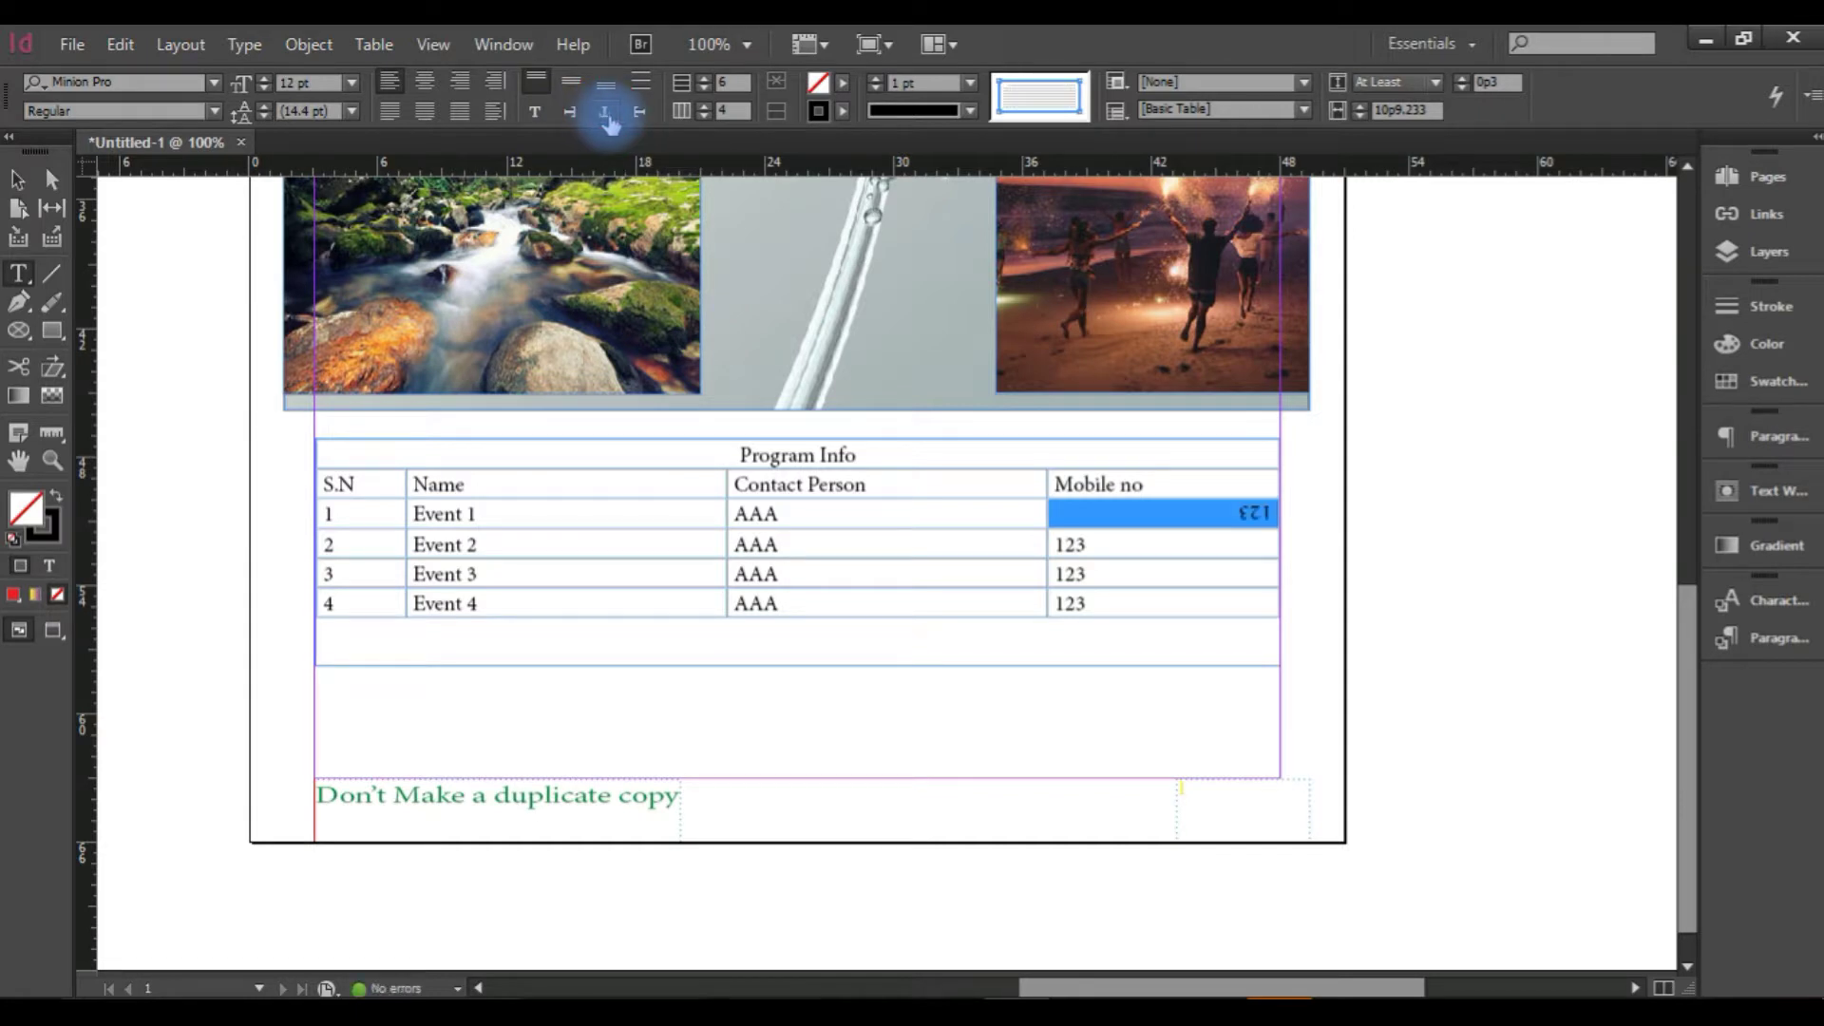
left_click(636, 113)
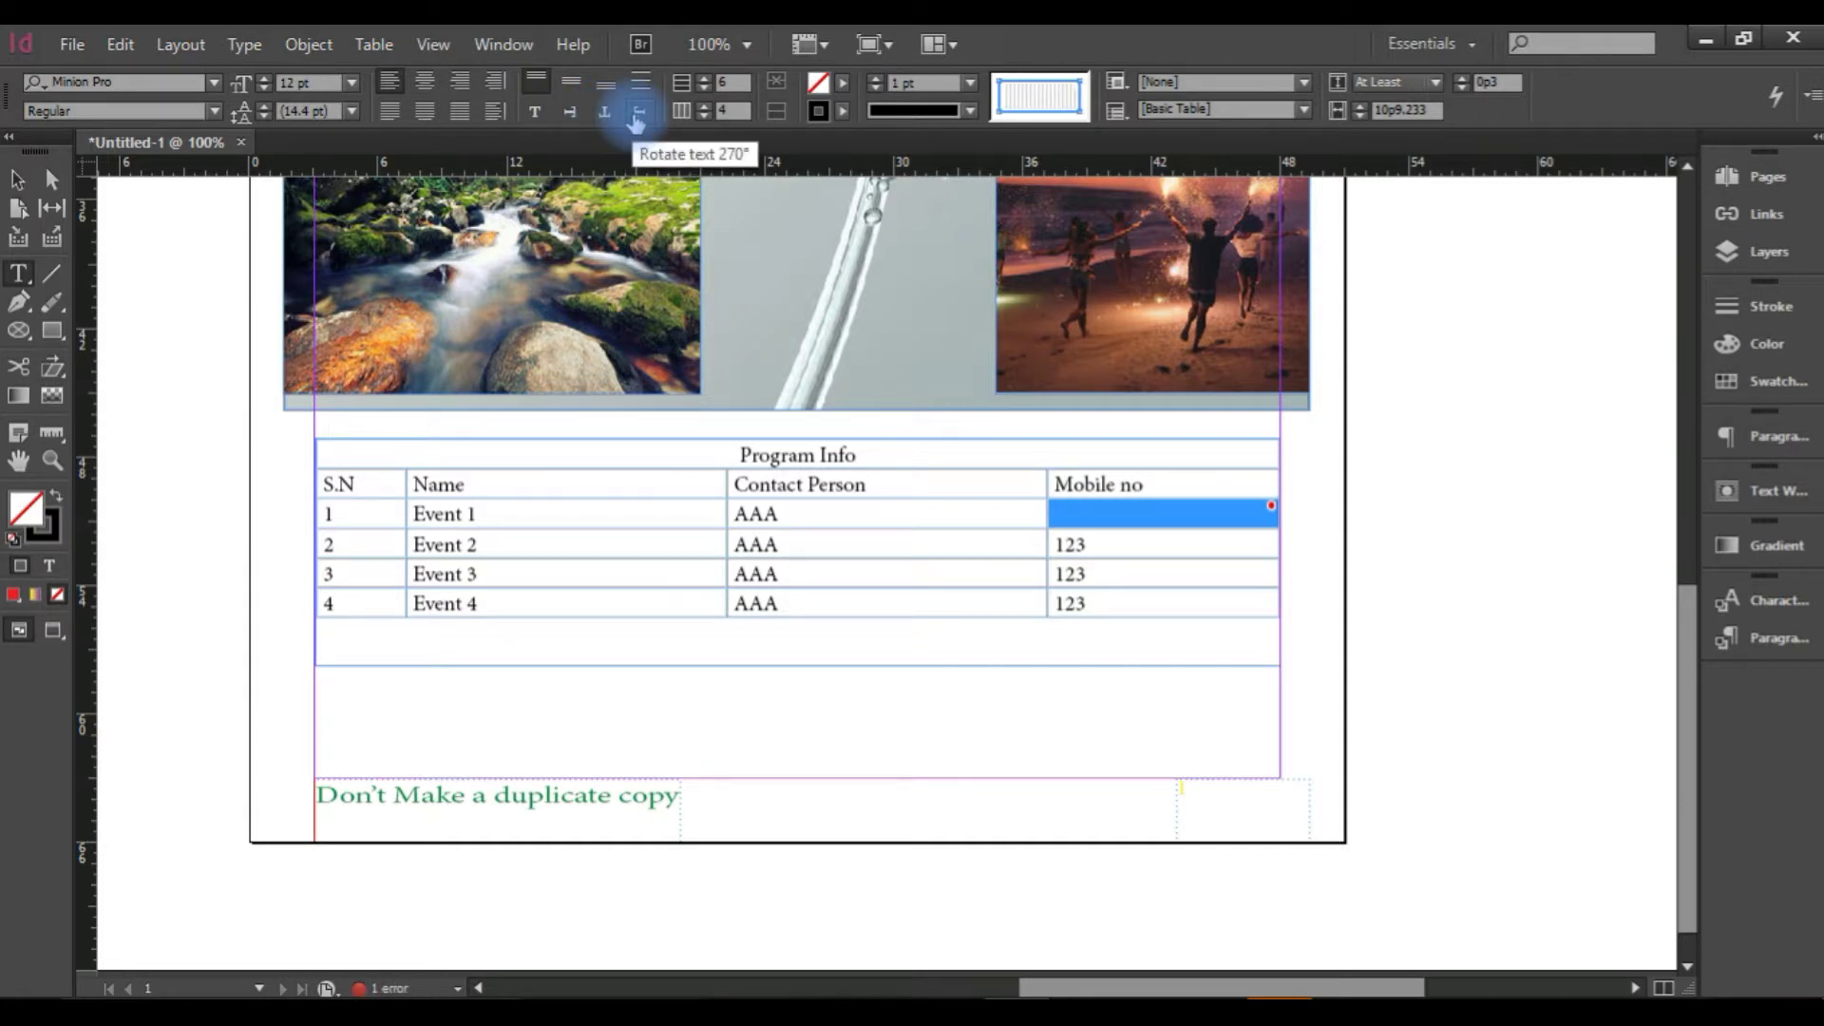
Set the text rotation of the first cell under Mobile no back to 0°.
left_click(537, 114)
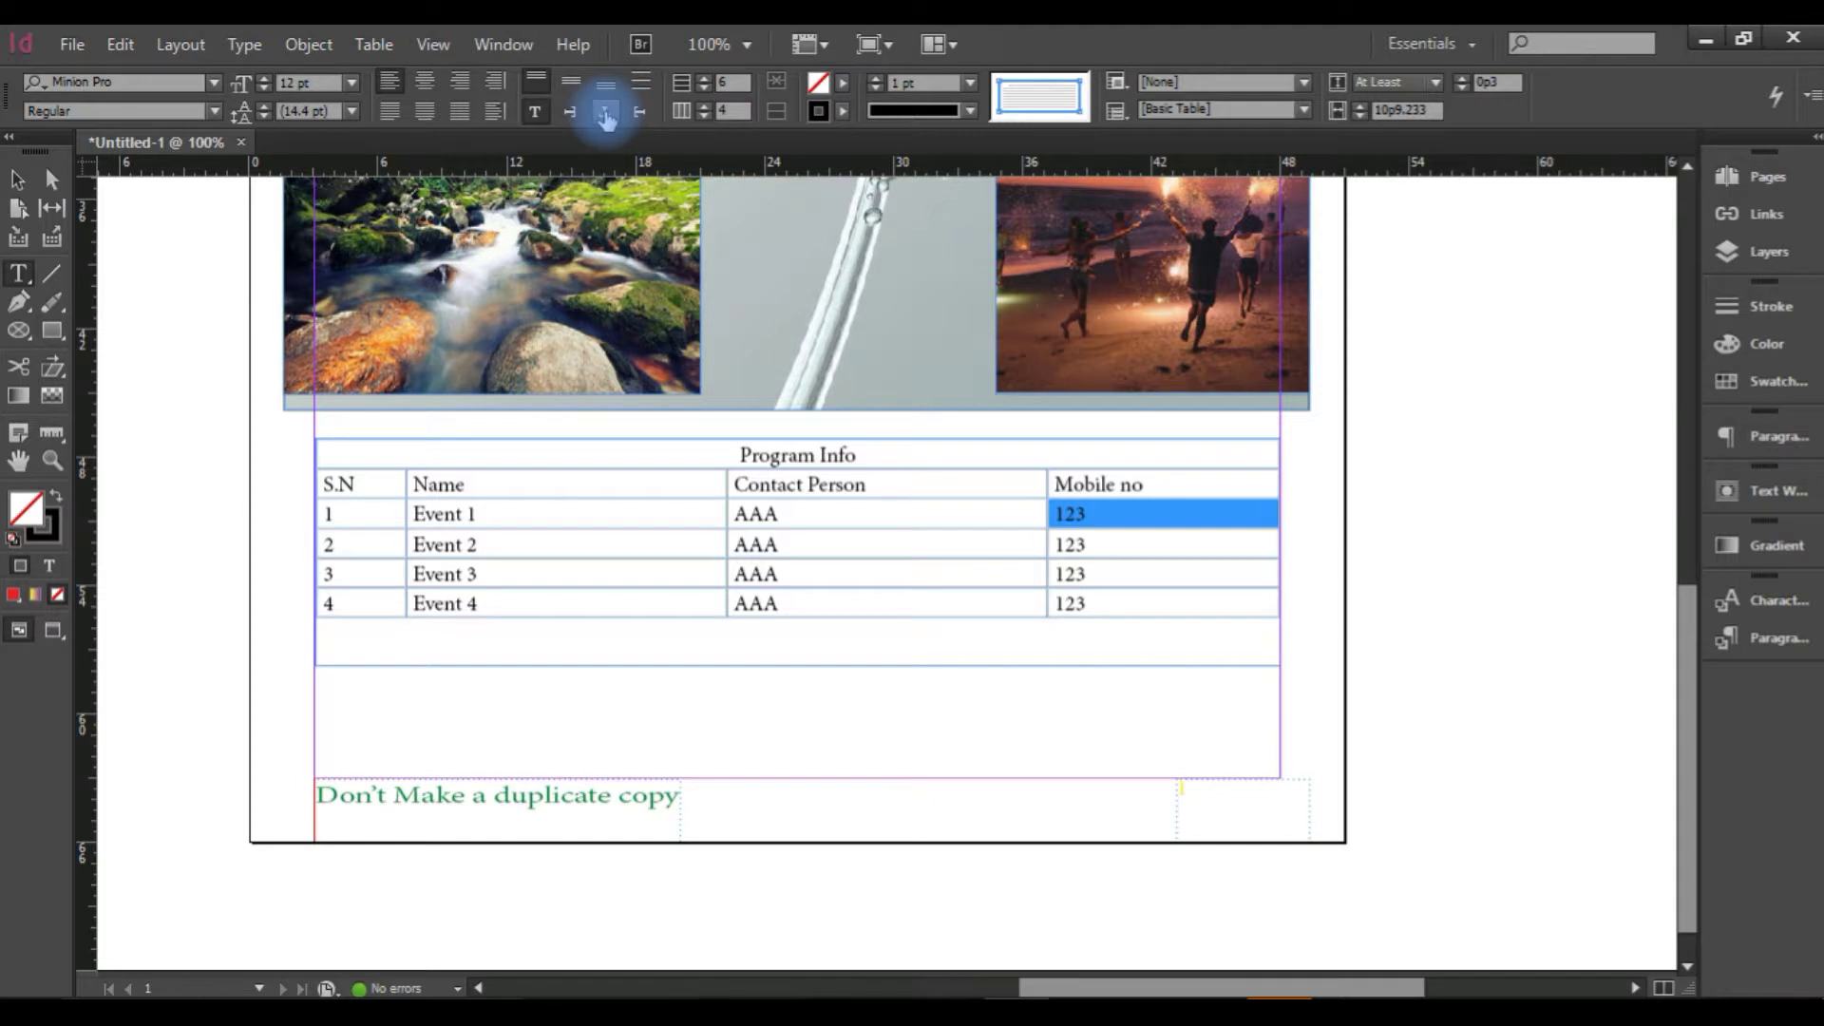
left_click(902, 454)
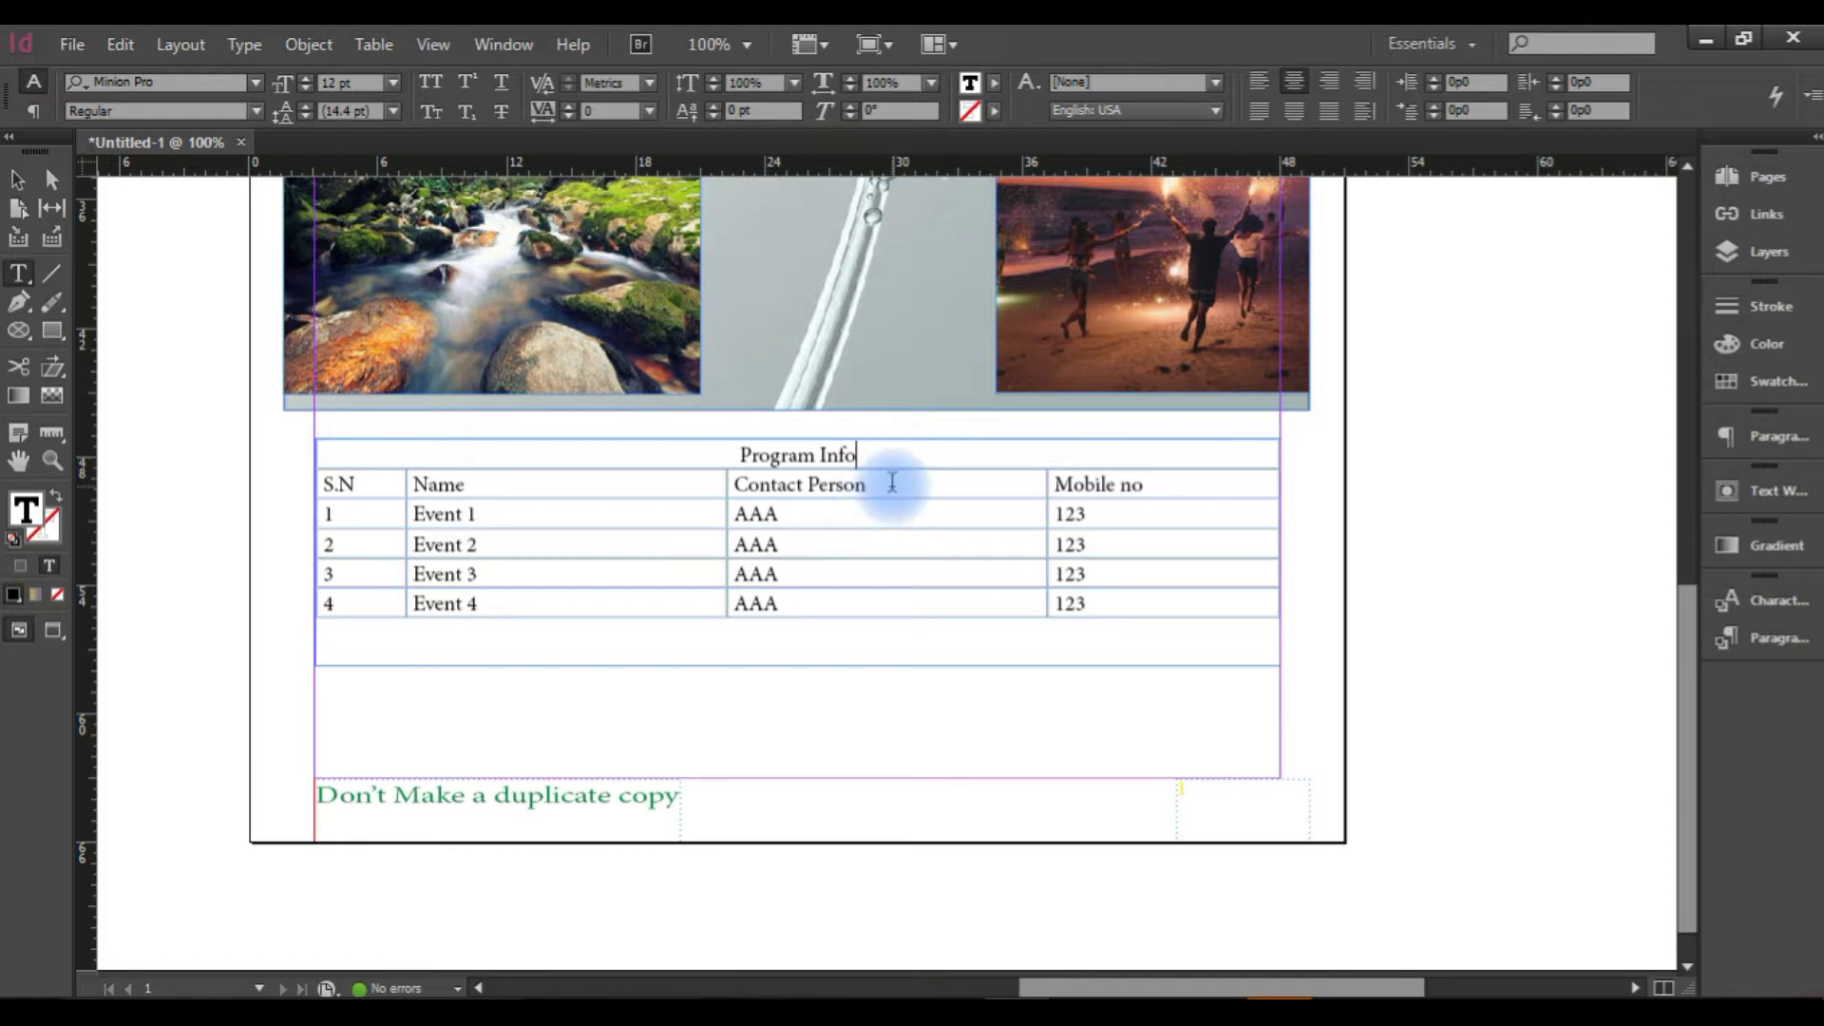
left_click_drag(476, 447, 1017, 598)
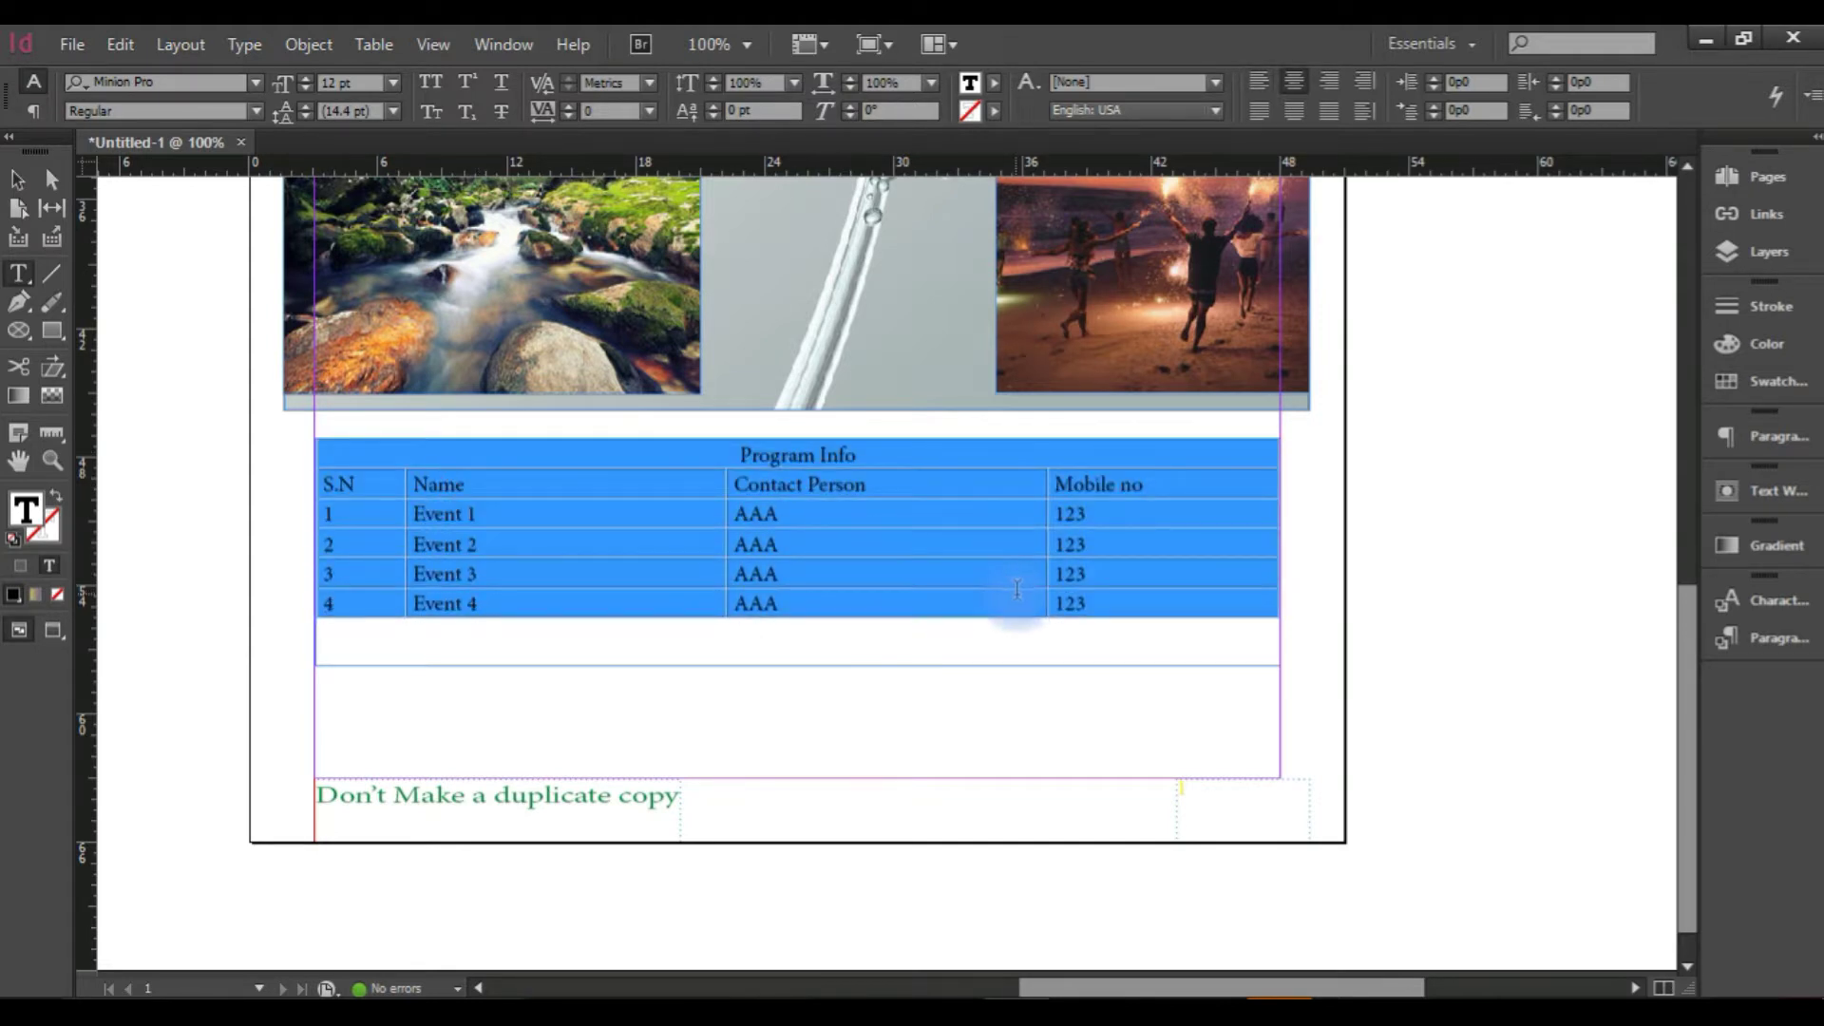
left_click(910, 451)
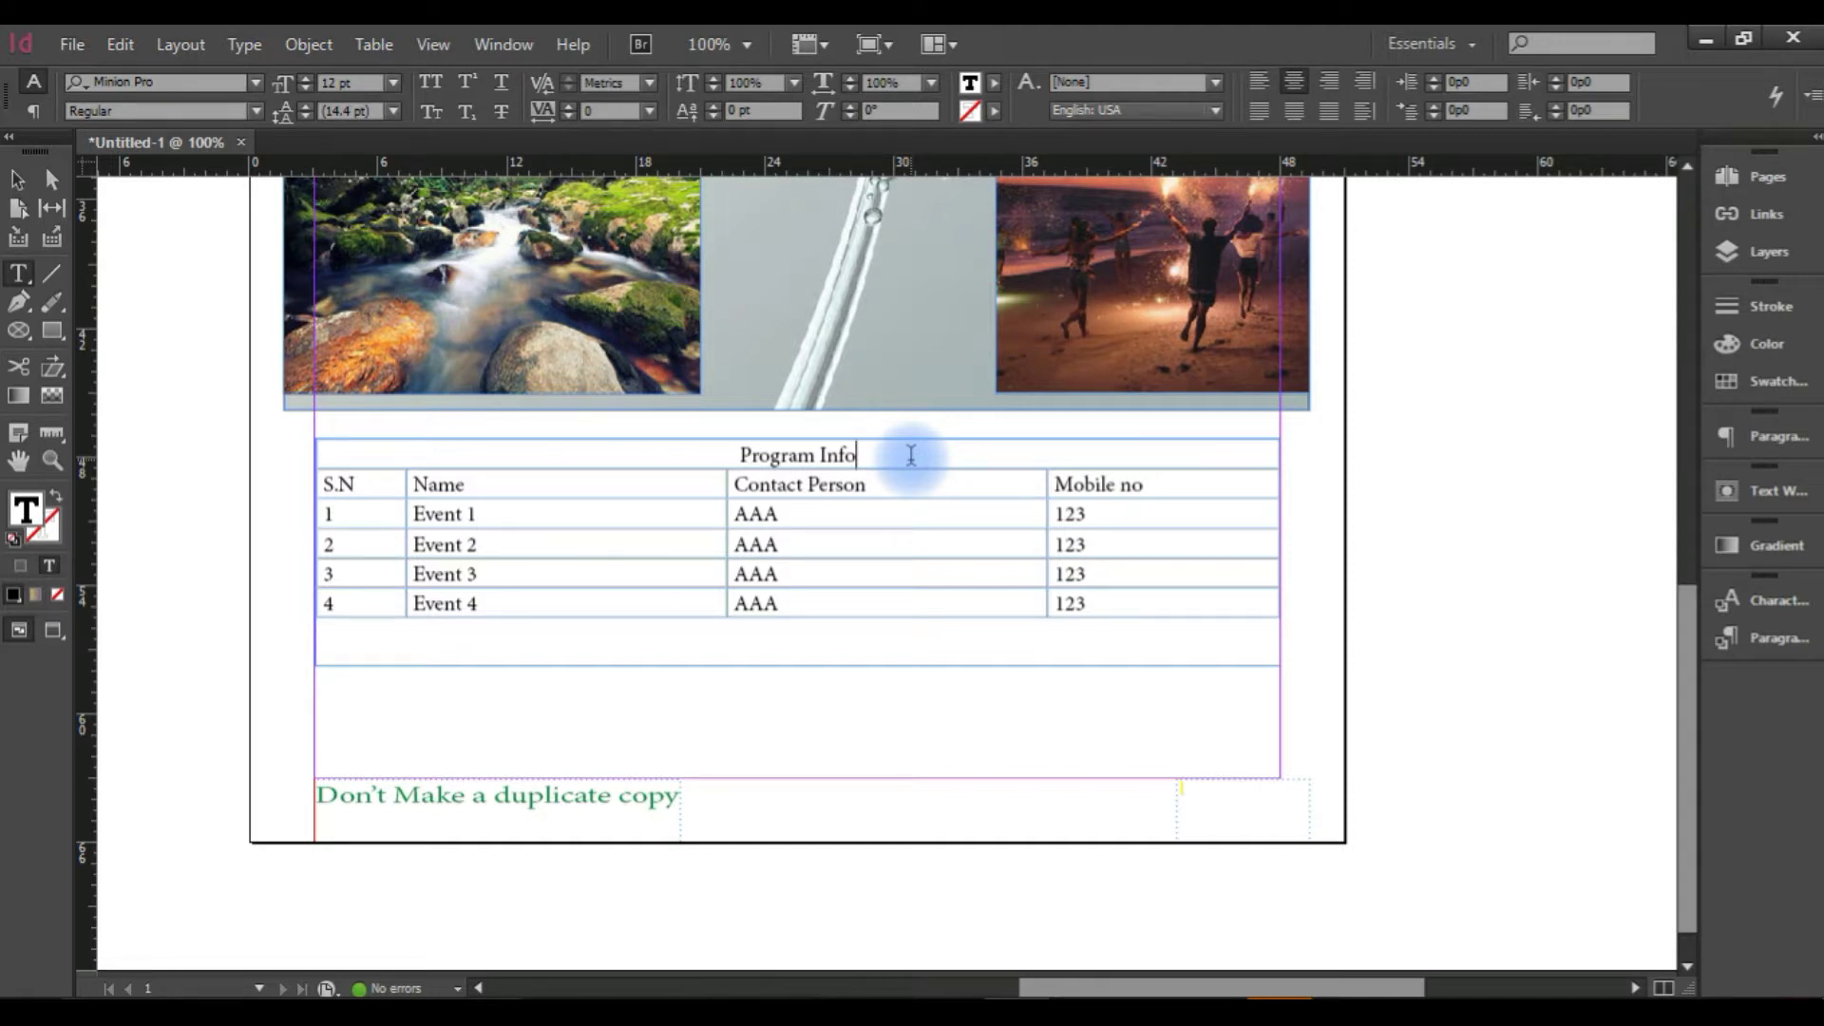
Open the stroke and fill options for the Program Info cell and keep all four border edges selected for editing.
key("Escape")
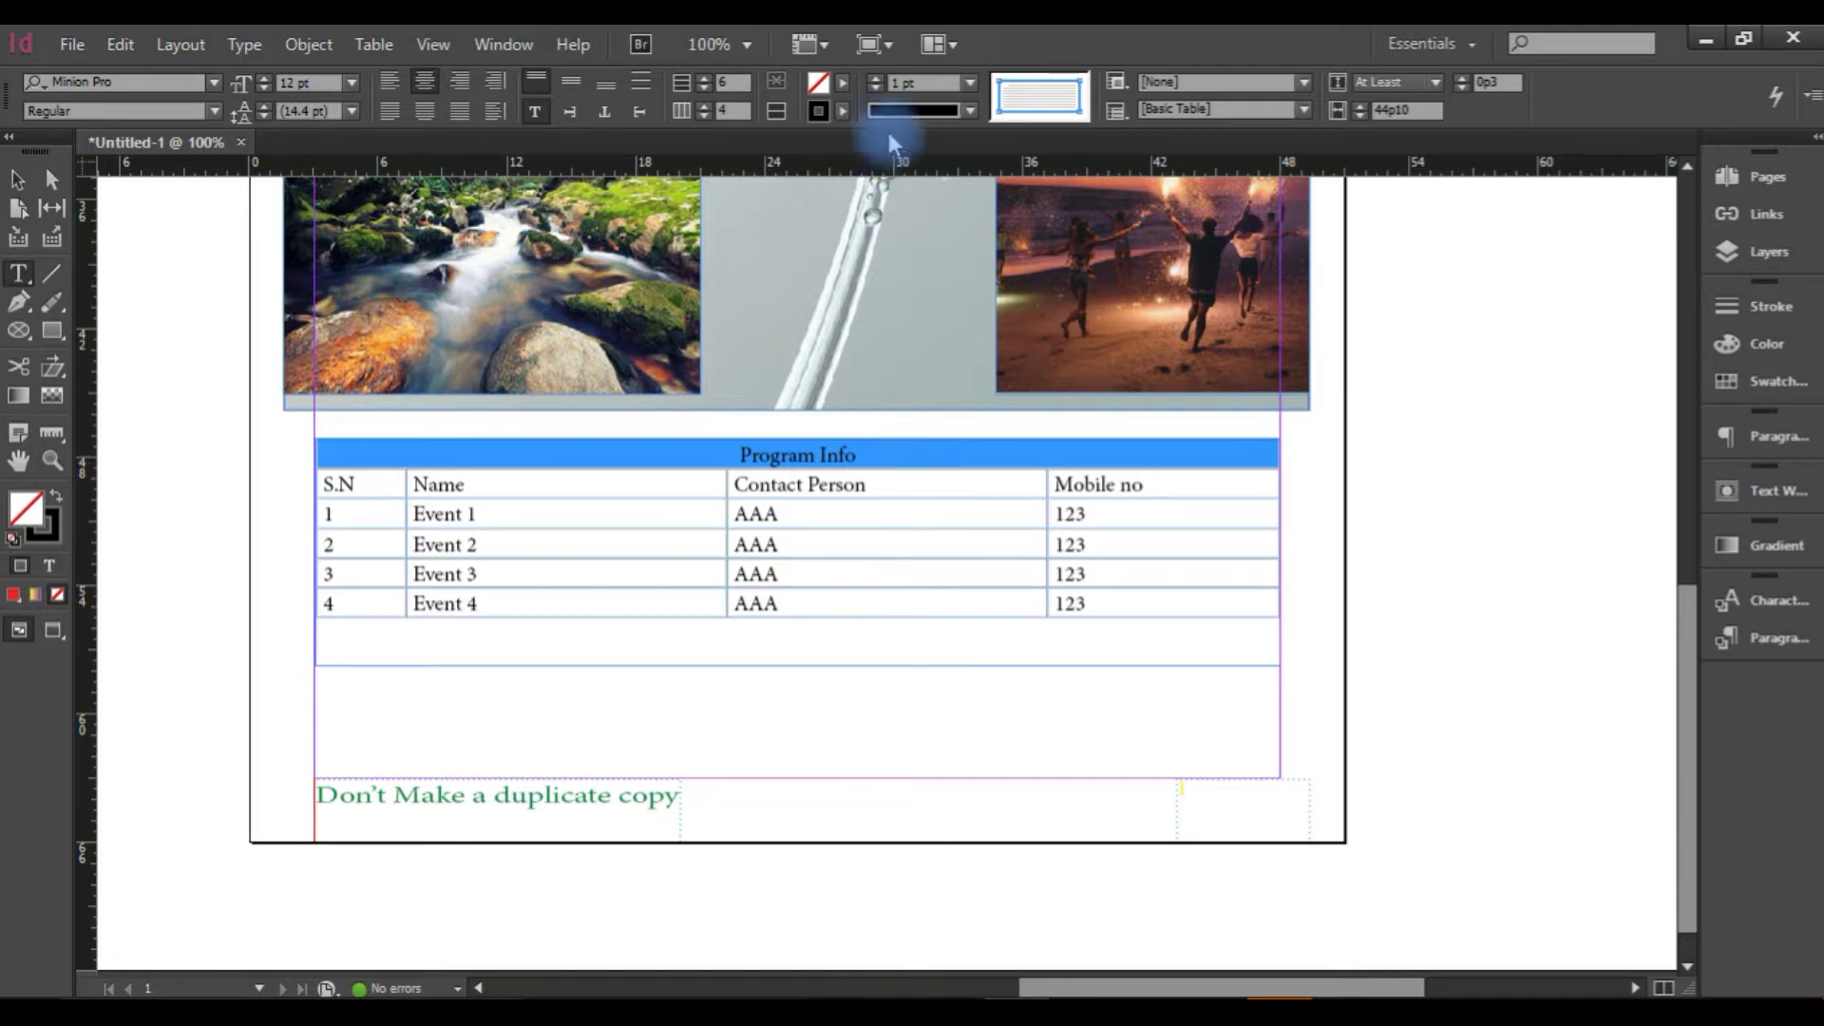
right_click(898, 445)
mouse_move(1121, 501)
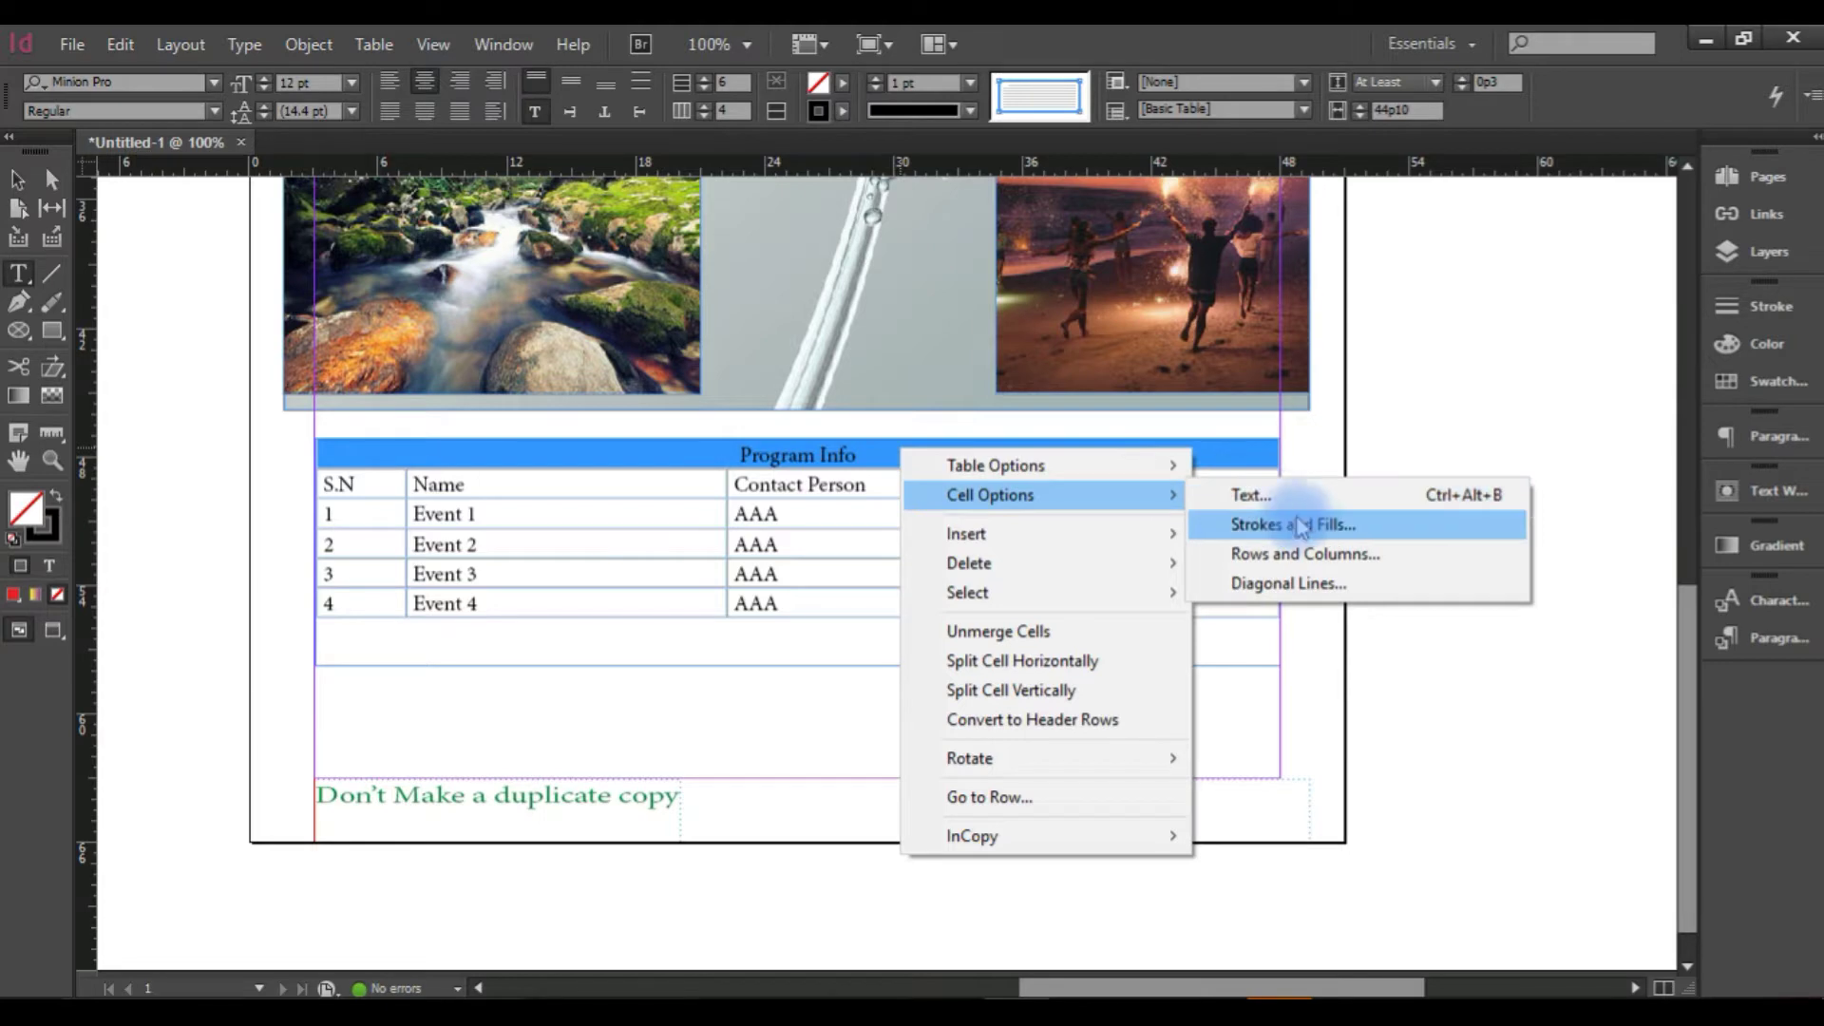
left_click(1306, 521)
left_click_drag(960, 216, 1450, 131)
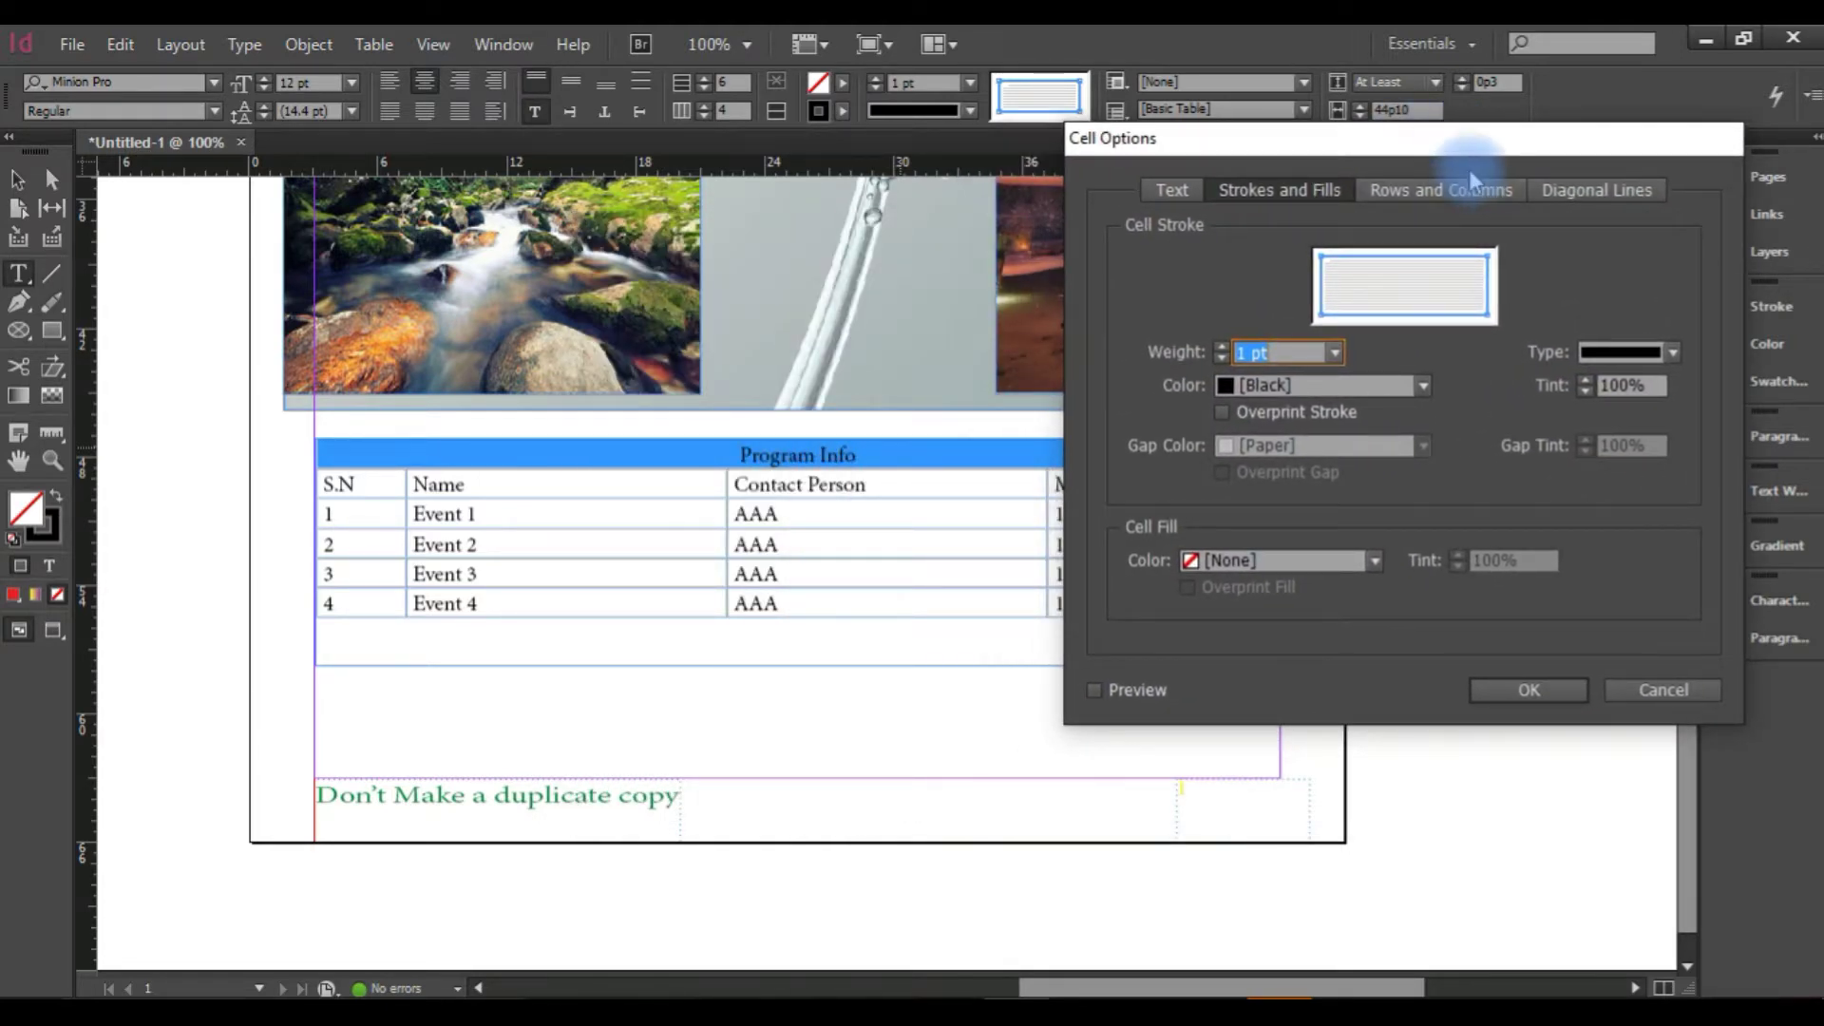
left_click(1375, 255)
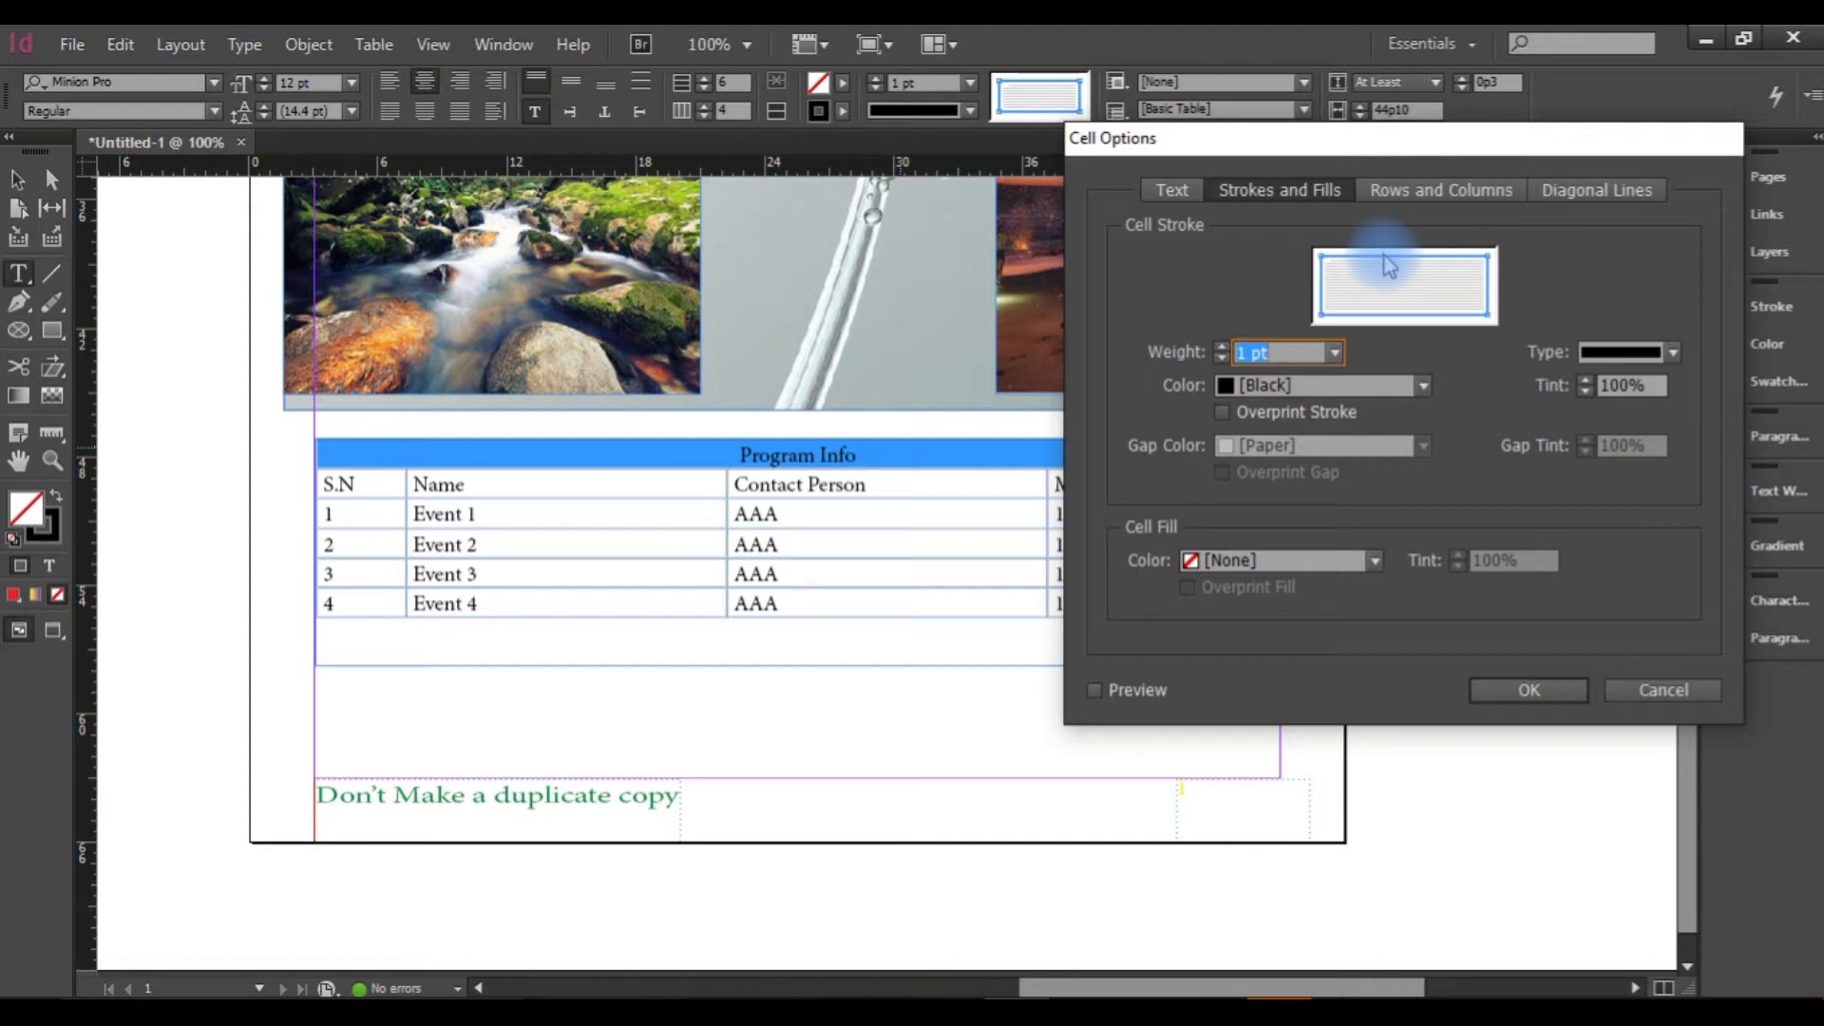
left_click(1494, 292)
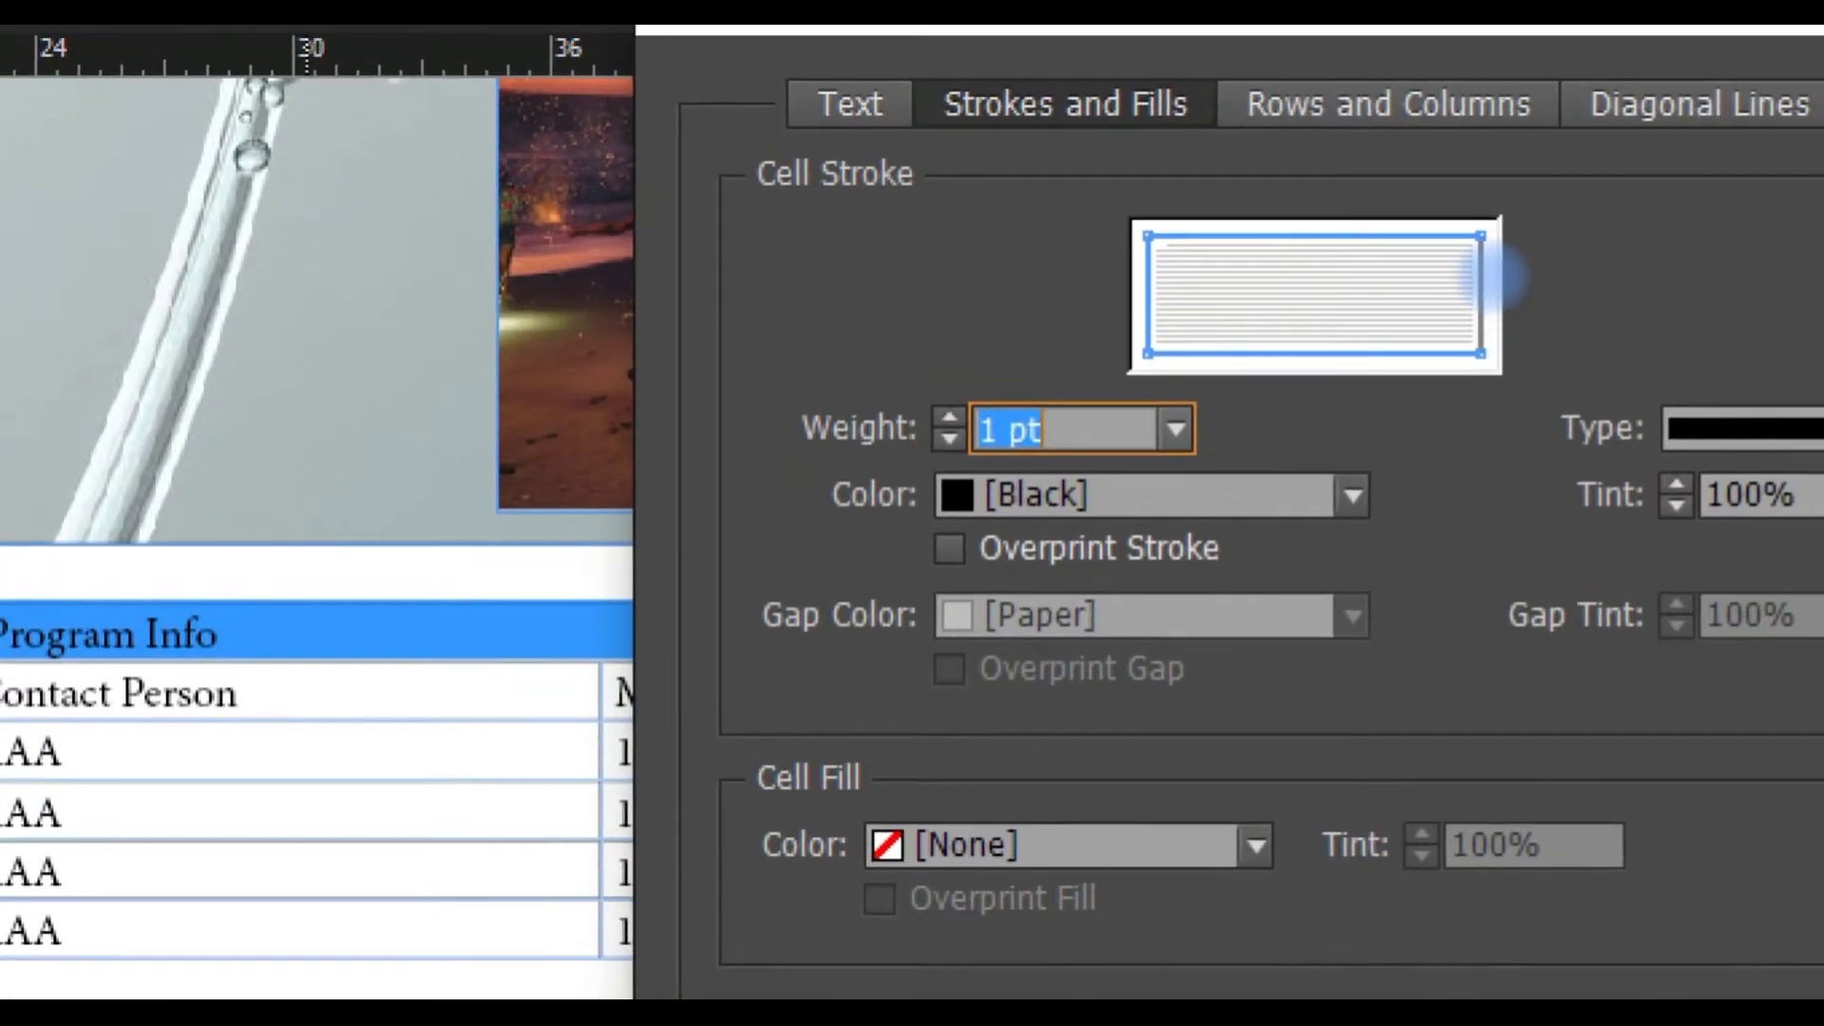
left_click(1495, 276)
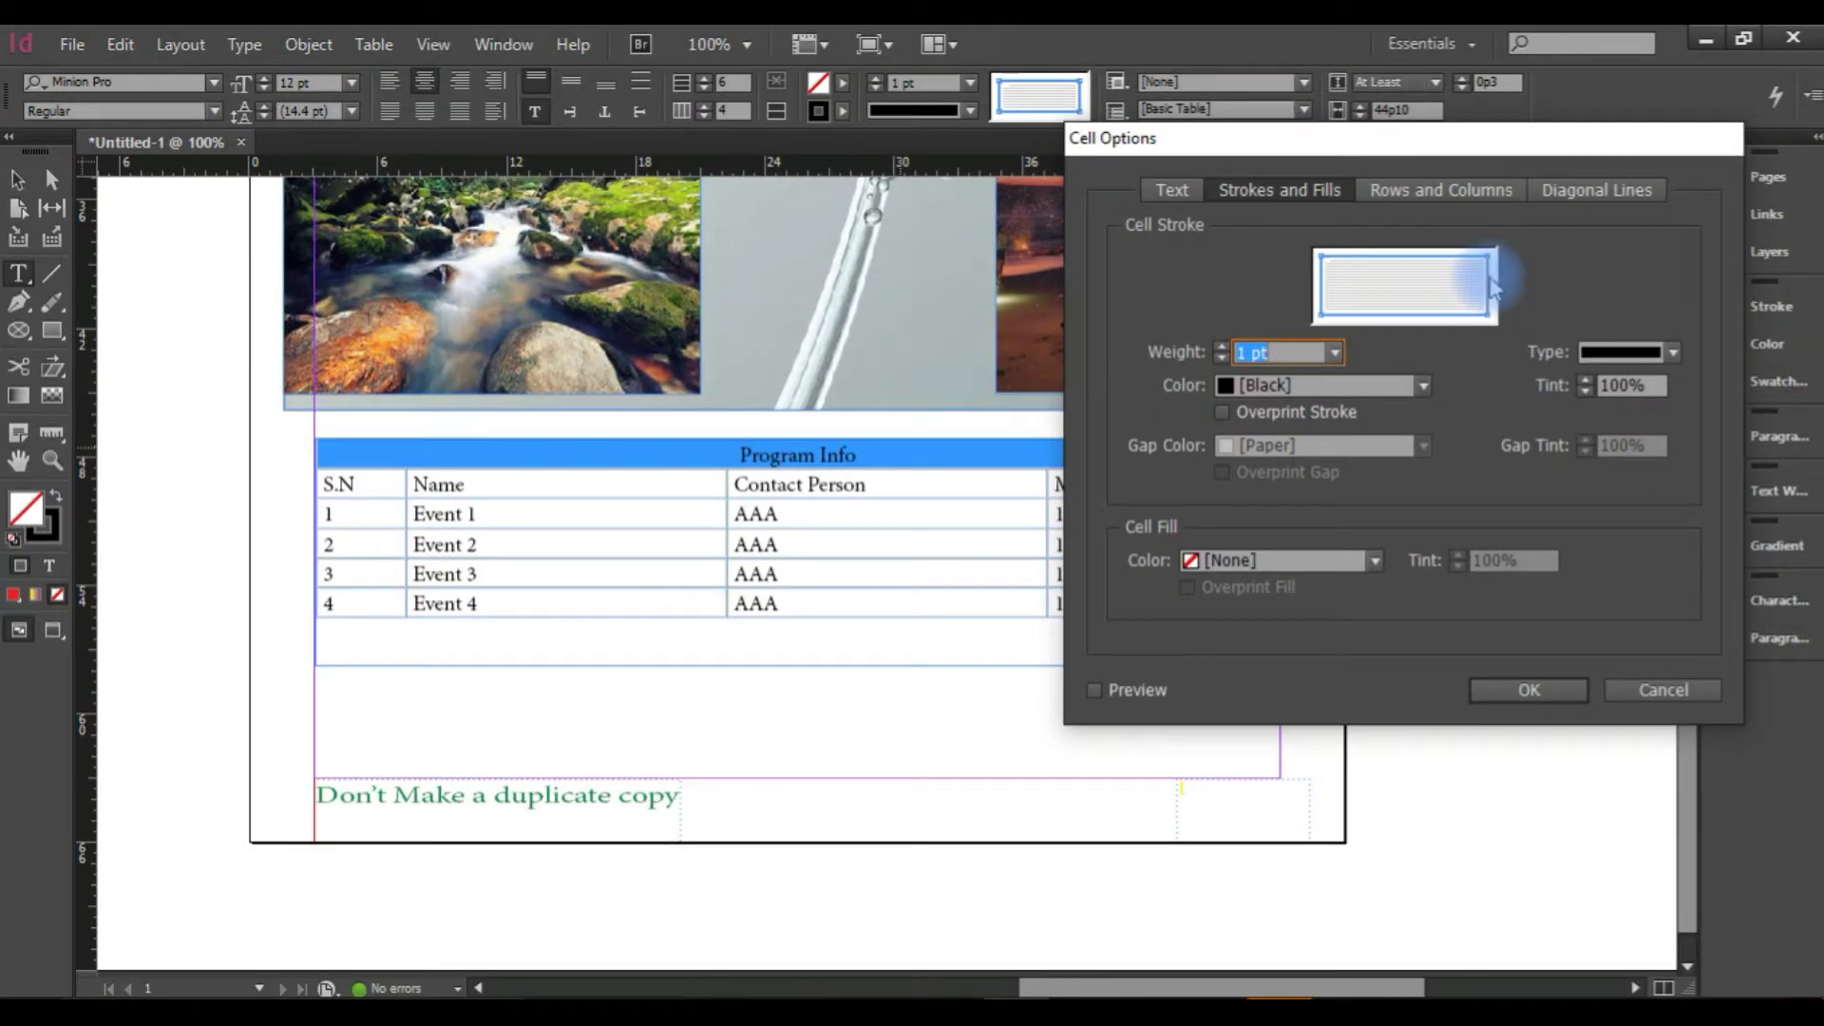
left_click(1494, 288)
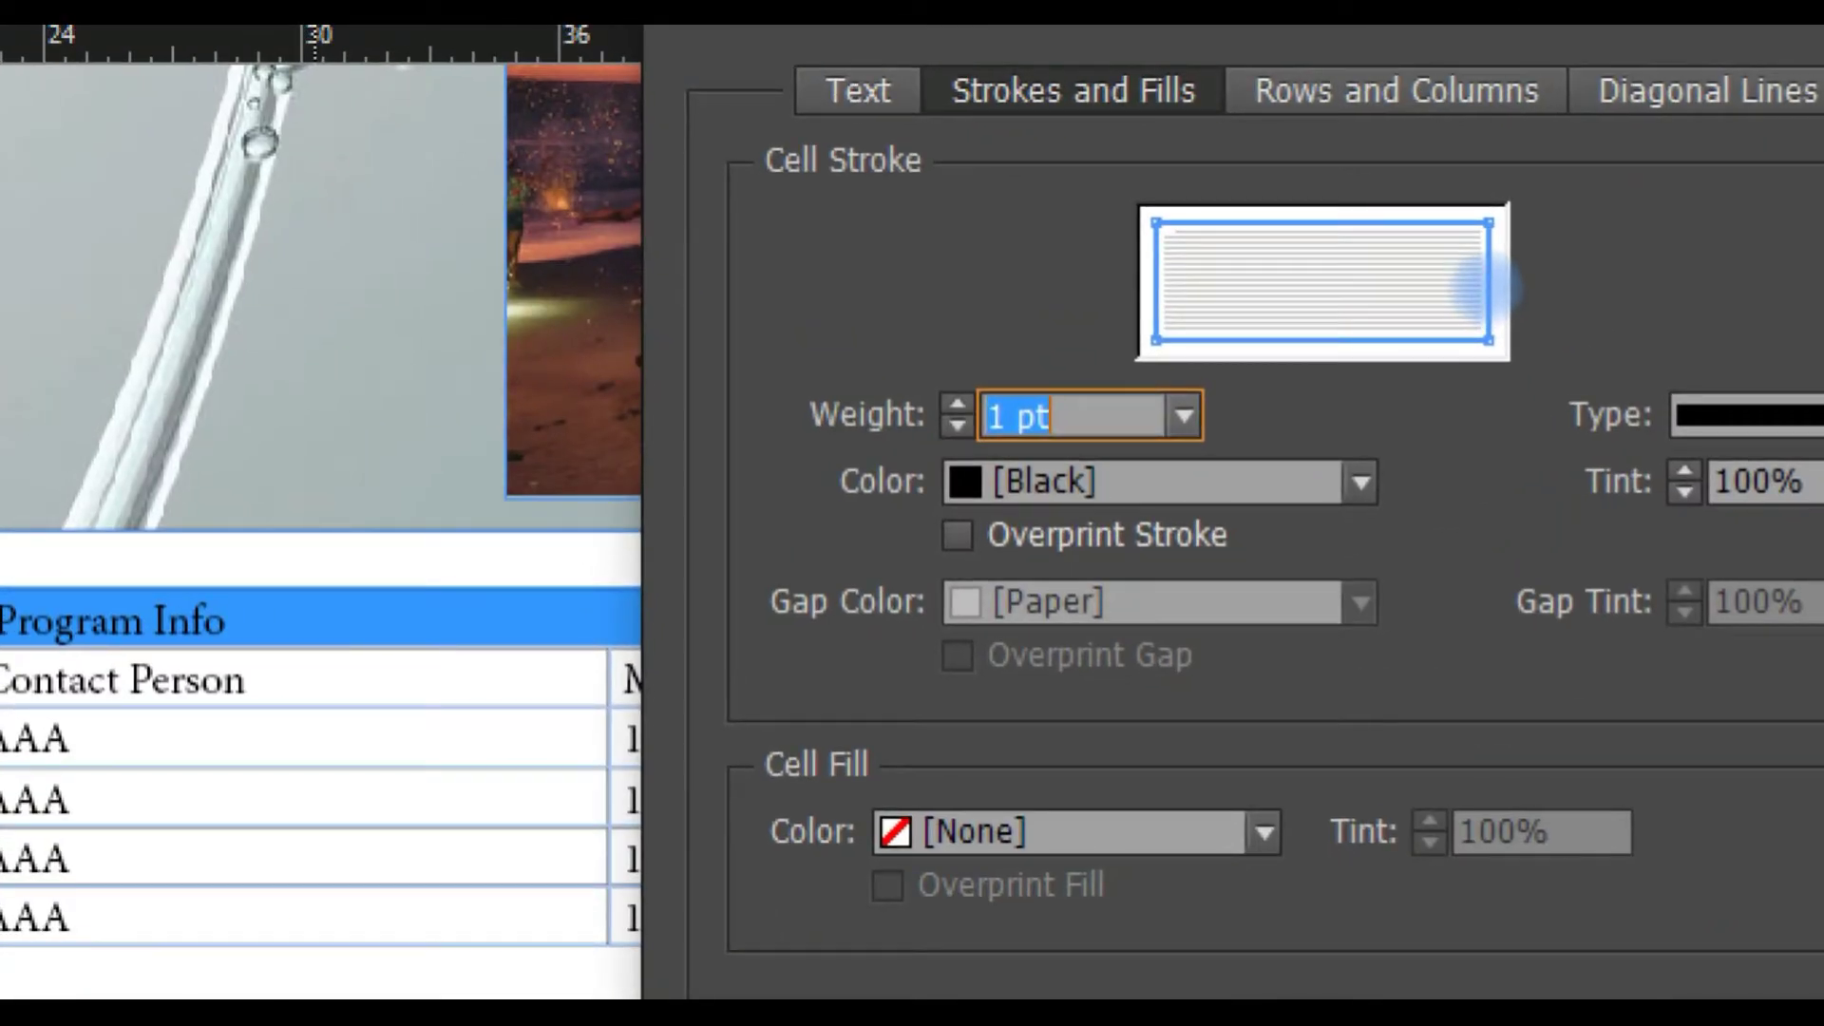
left_click(1157, 281)
left_click(1266, 272)
left_click(1150, 289)
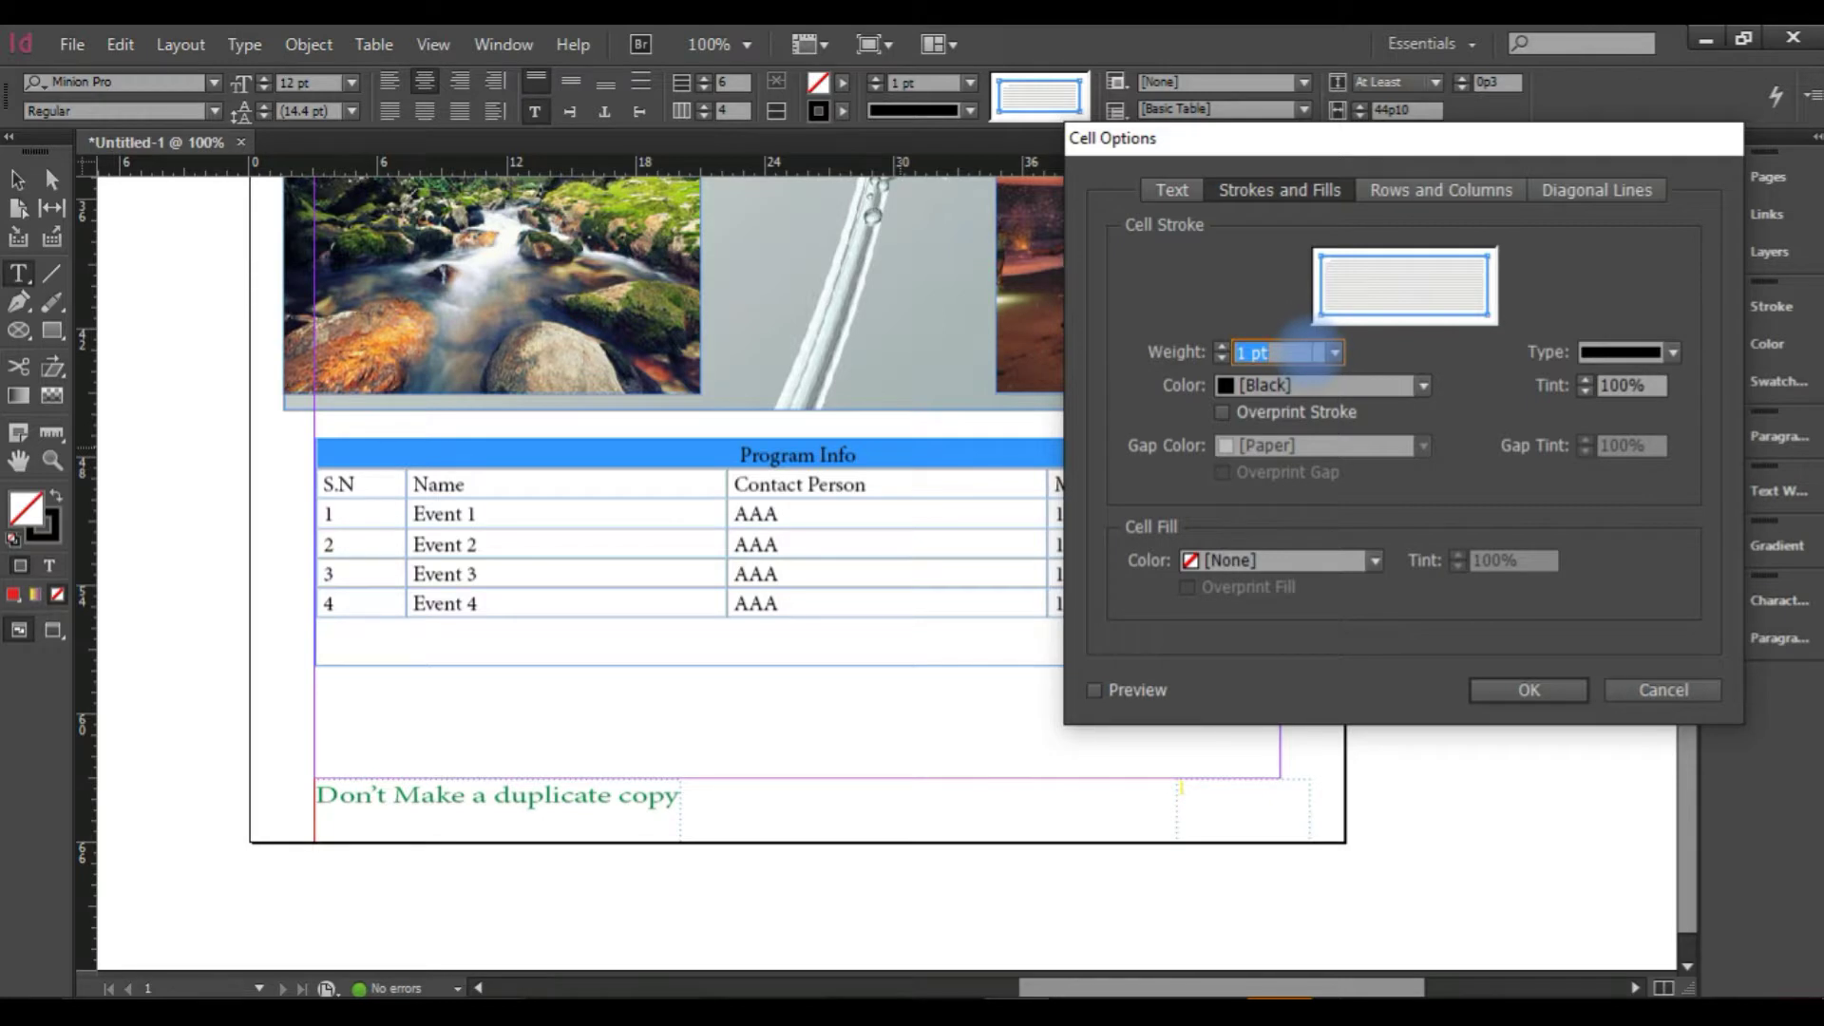
Give the Program Info cell a 3 pt border in red, C=0 M=100 Y=100 K=0, and apply it.
left_click(1335, 352)
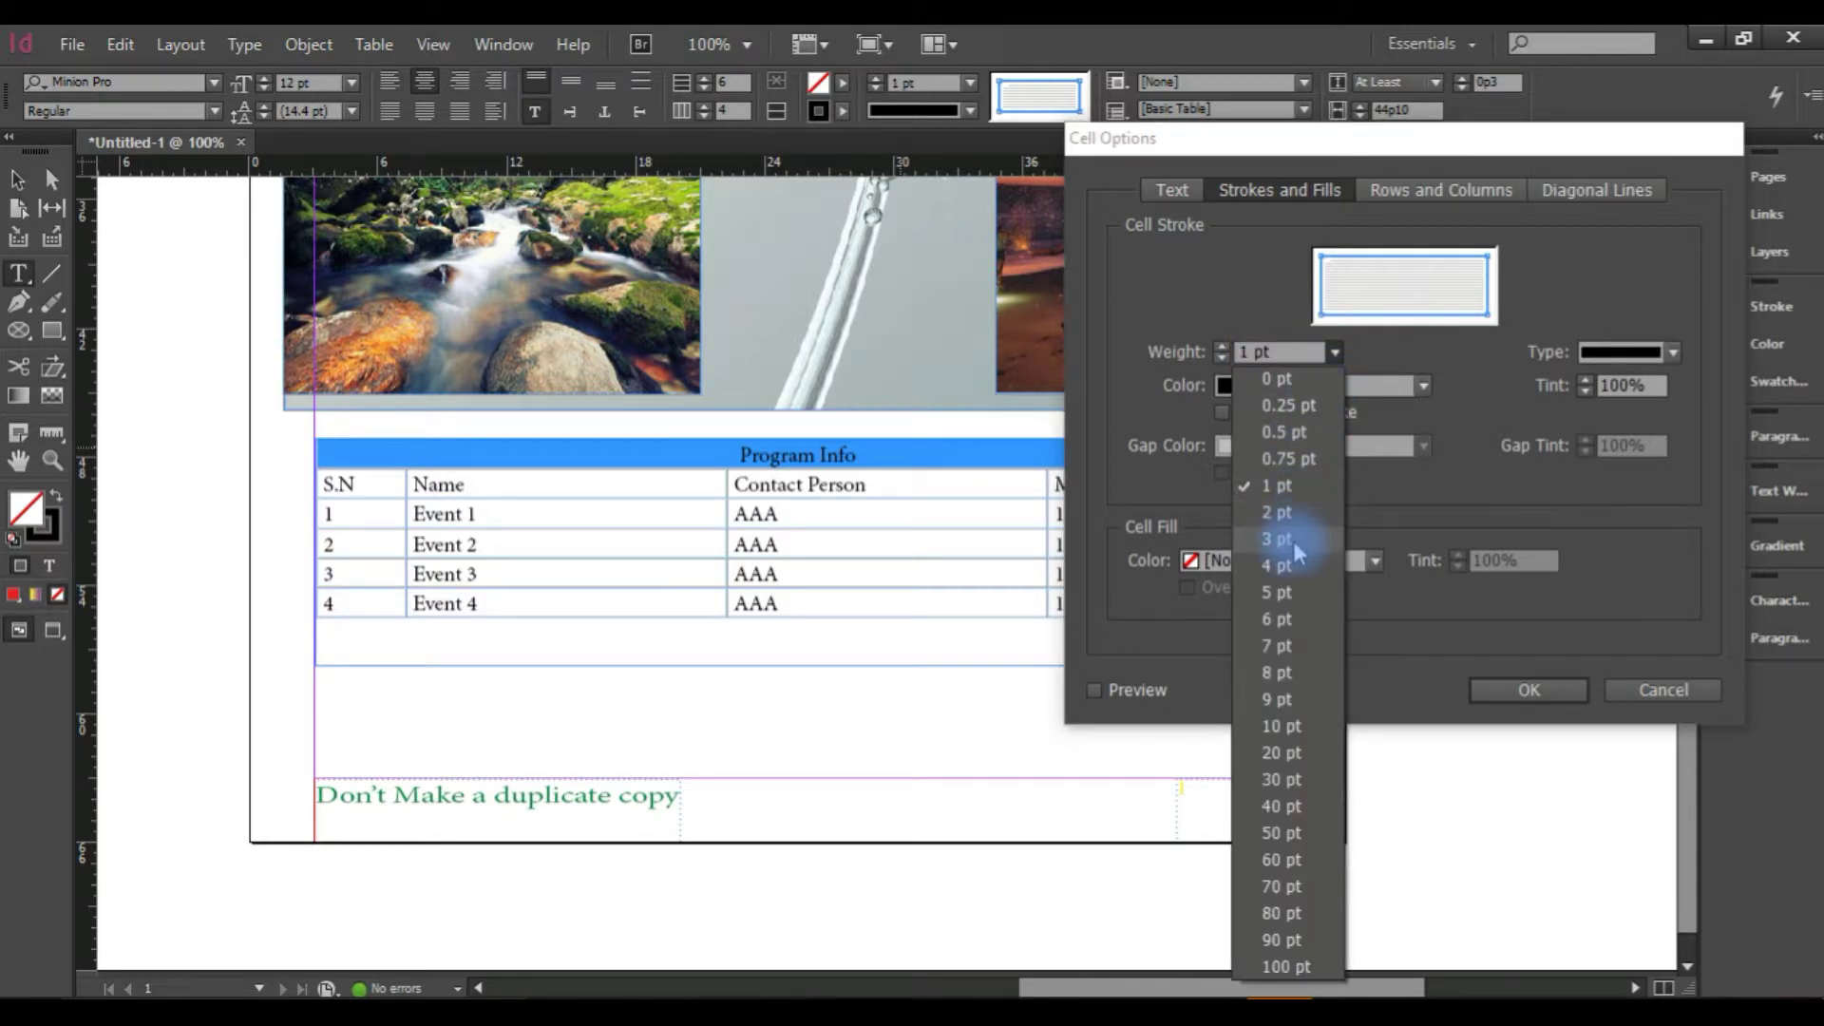
left_click(1294, 551)
left_click(1424, 385)
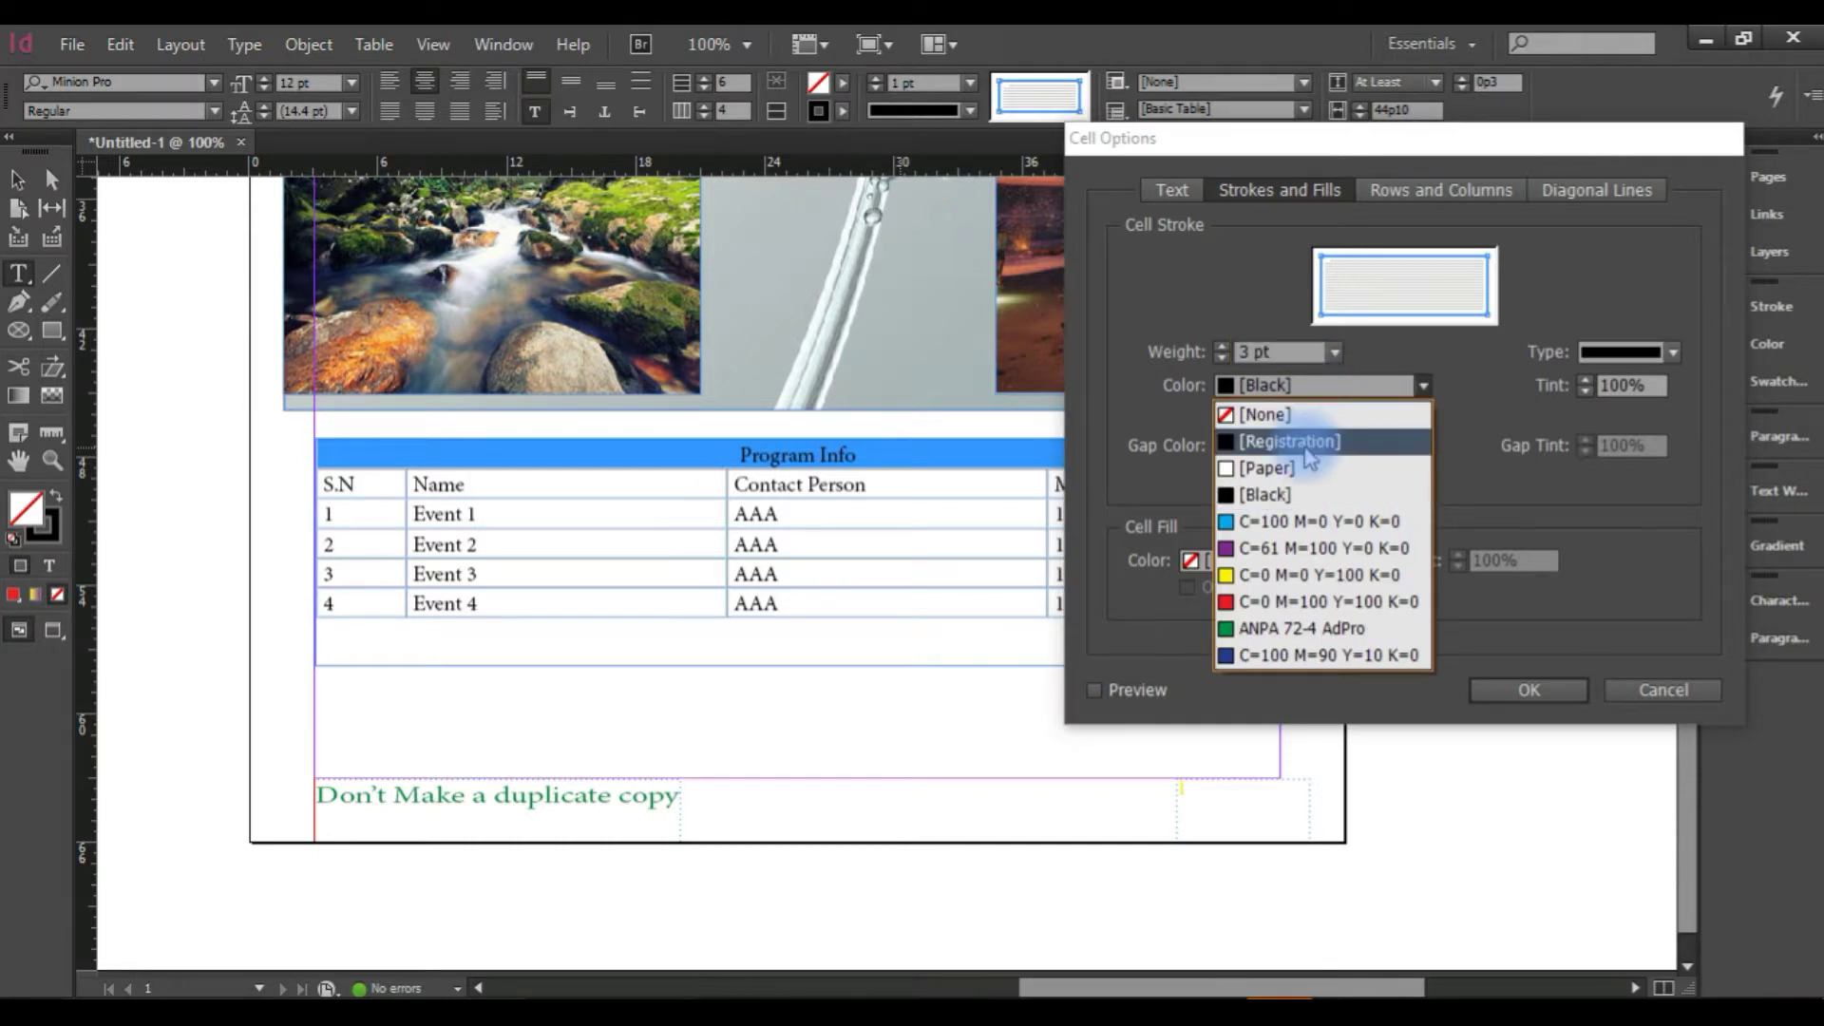
left_click(1294, 603)
left_click(1516, 691)
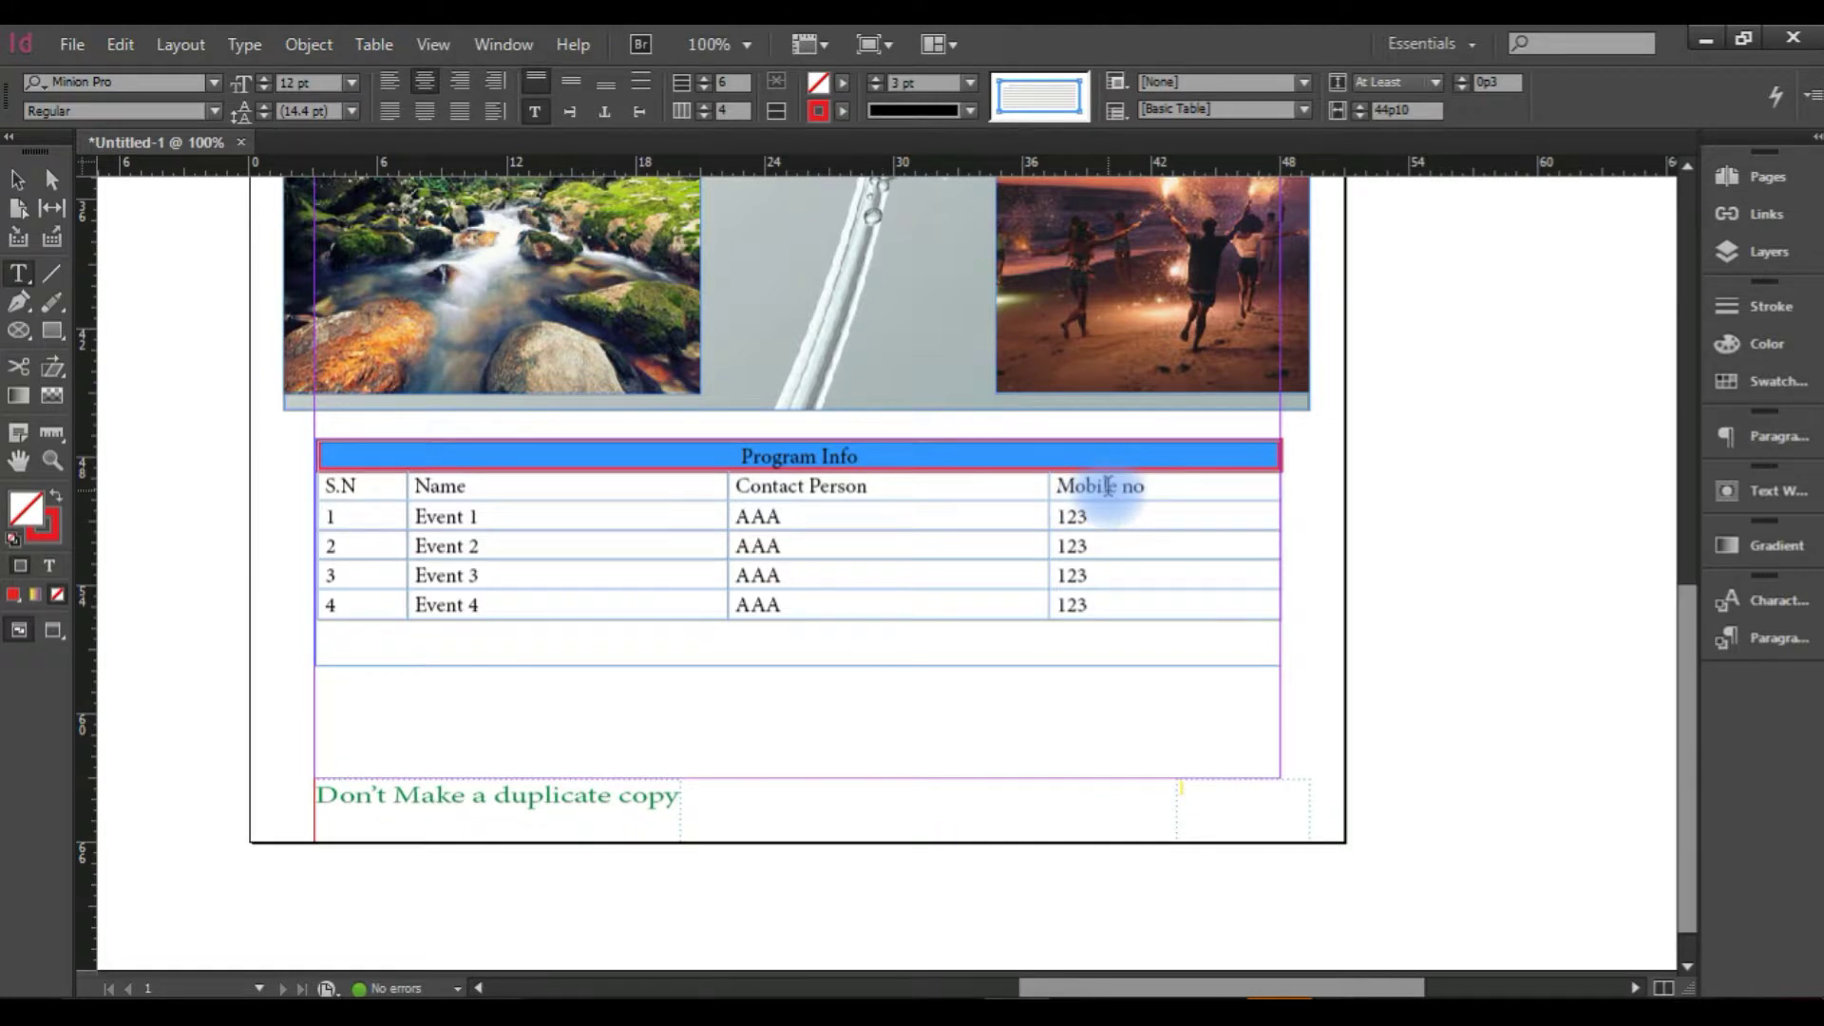
left_click(863, 487)
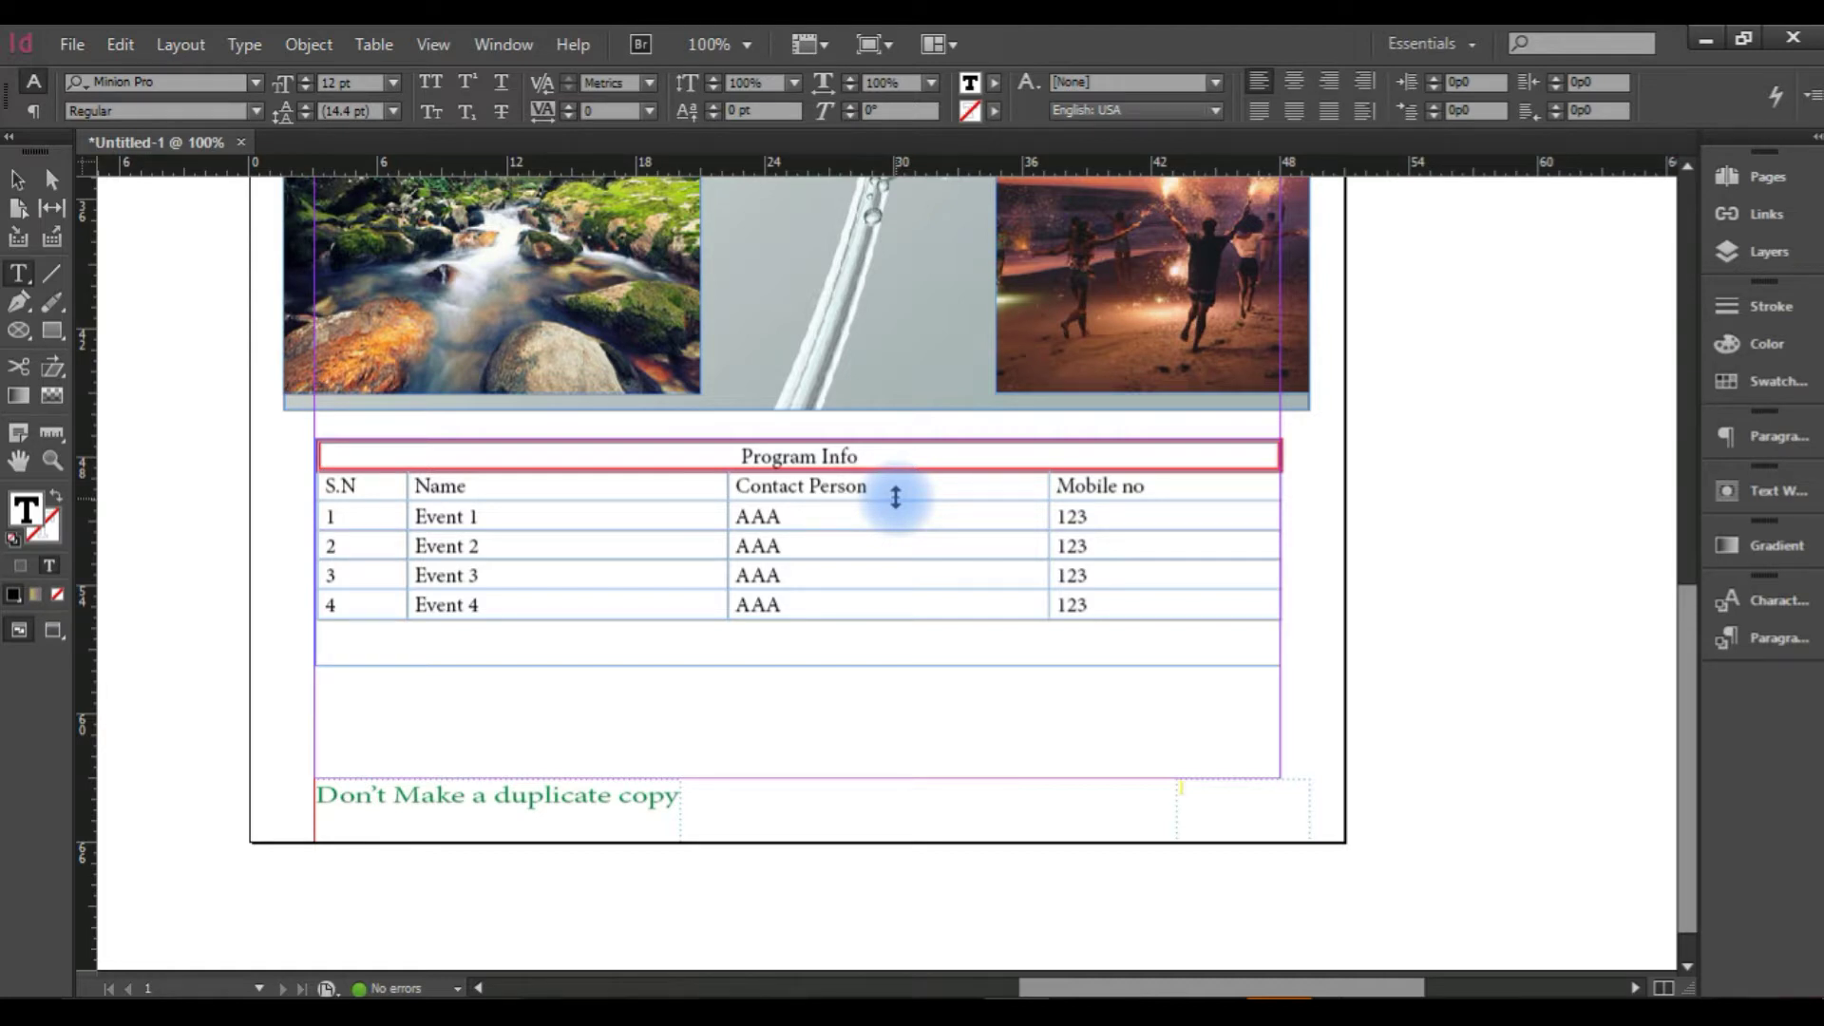
Fill the Program Info cell with yellow, C=0 M=0 Y=100 K=0, using the cell's stroke and fill options.
right_click(893, 458)
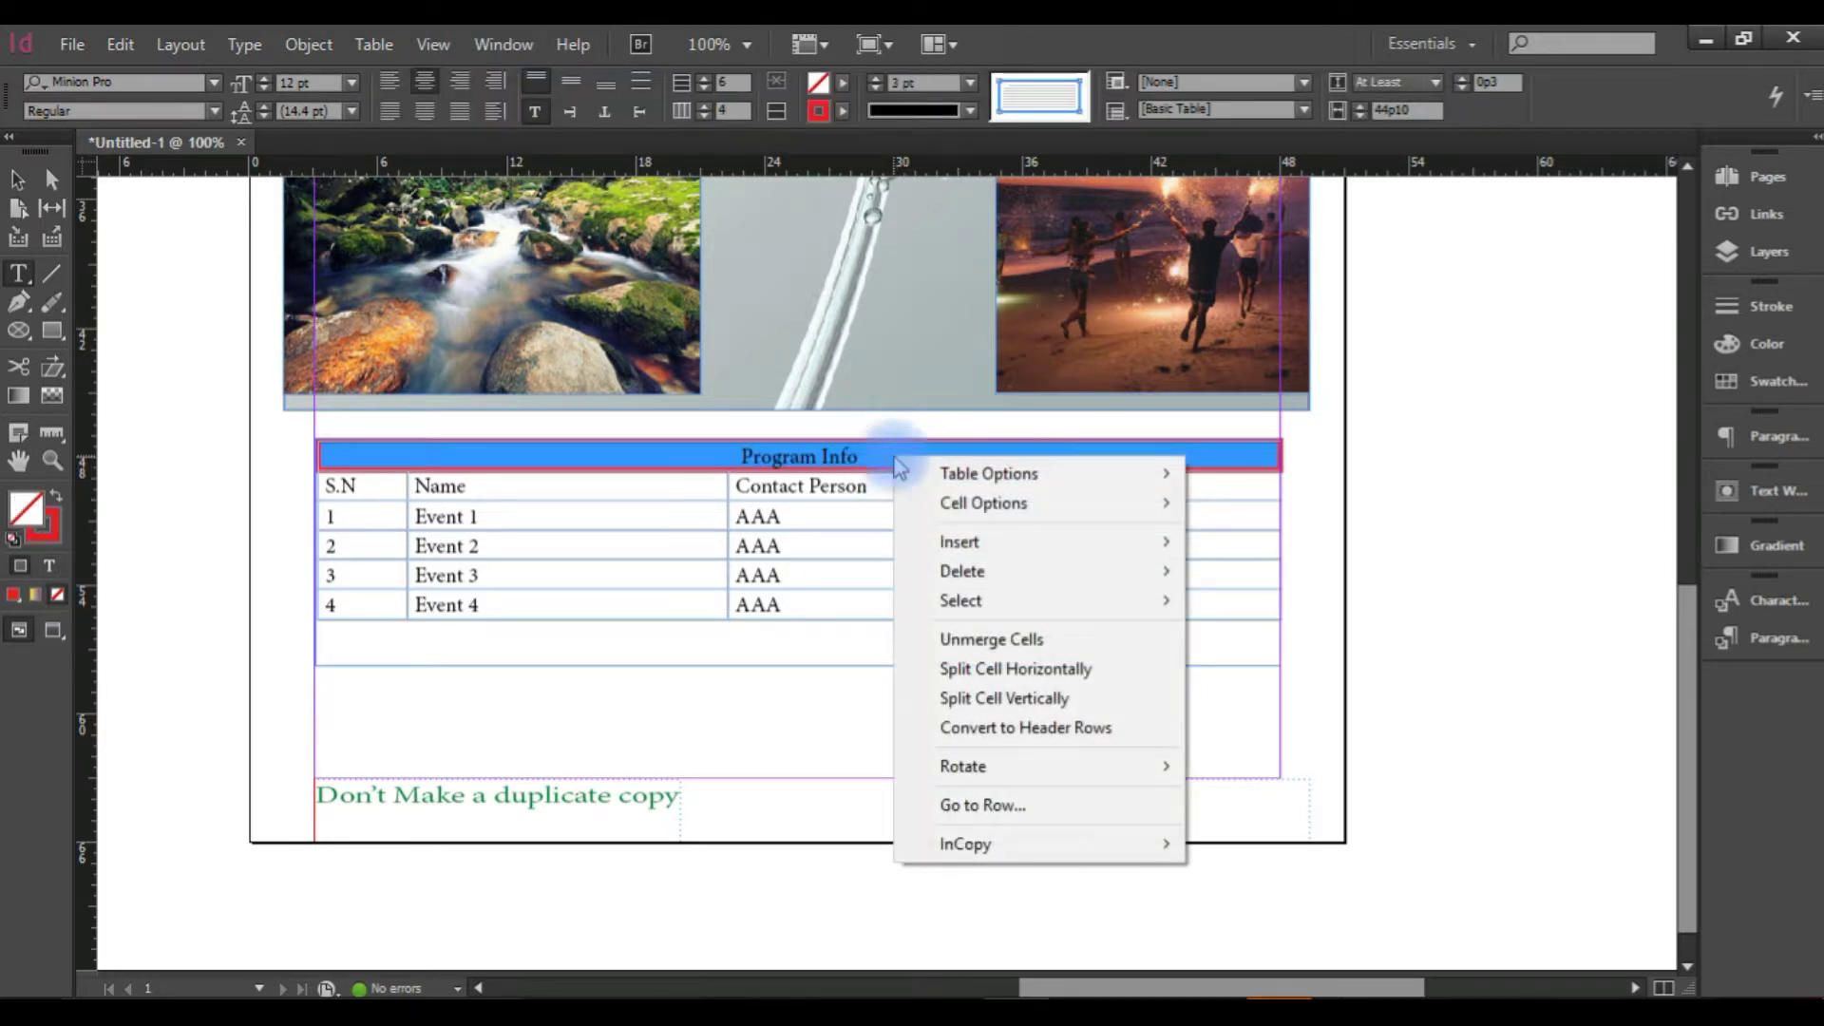
mouse_move(997, 504)
left_click(1226, 529)
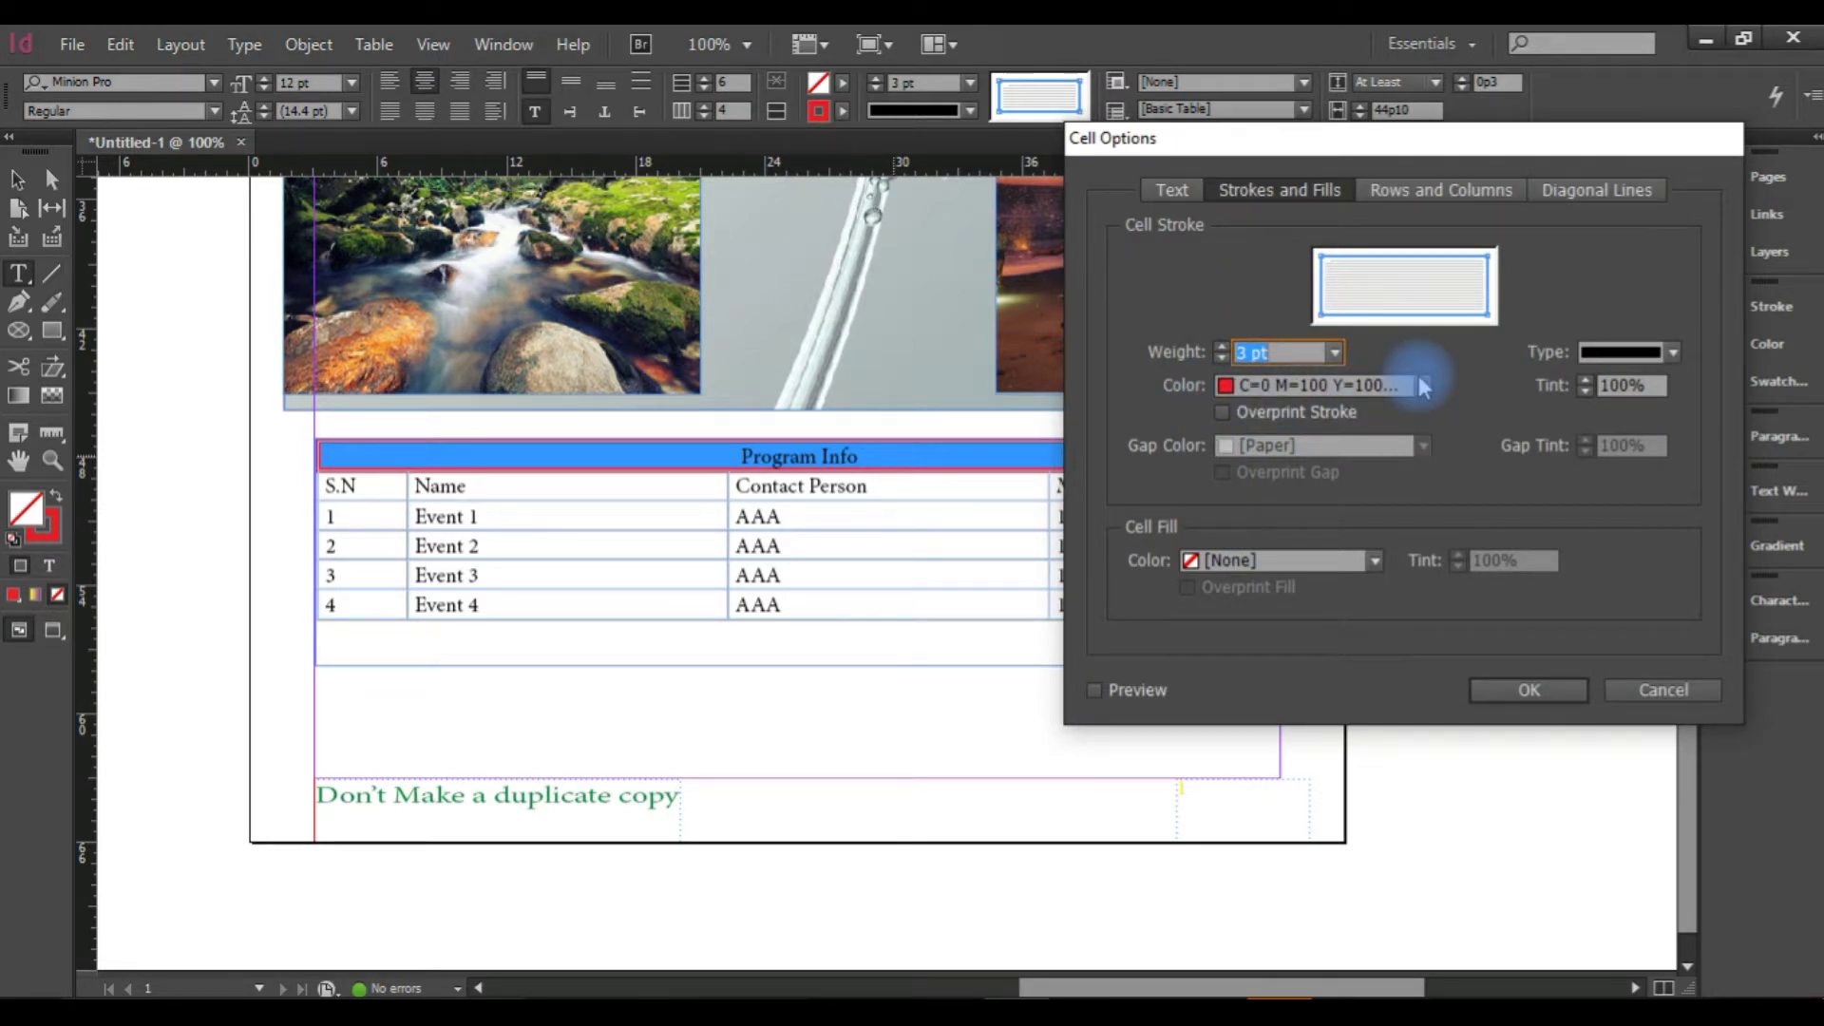
left_click(1326, 561)
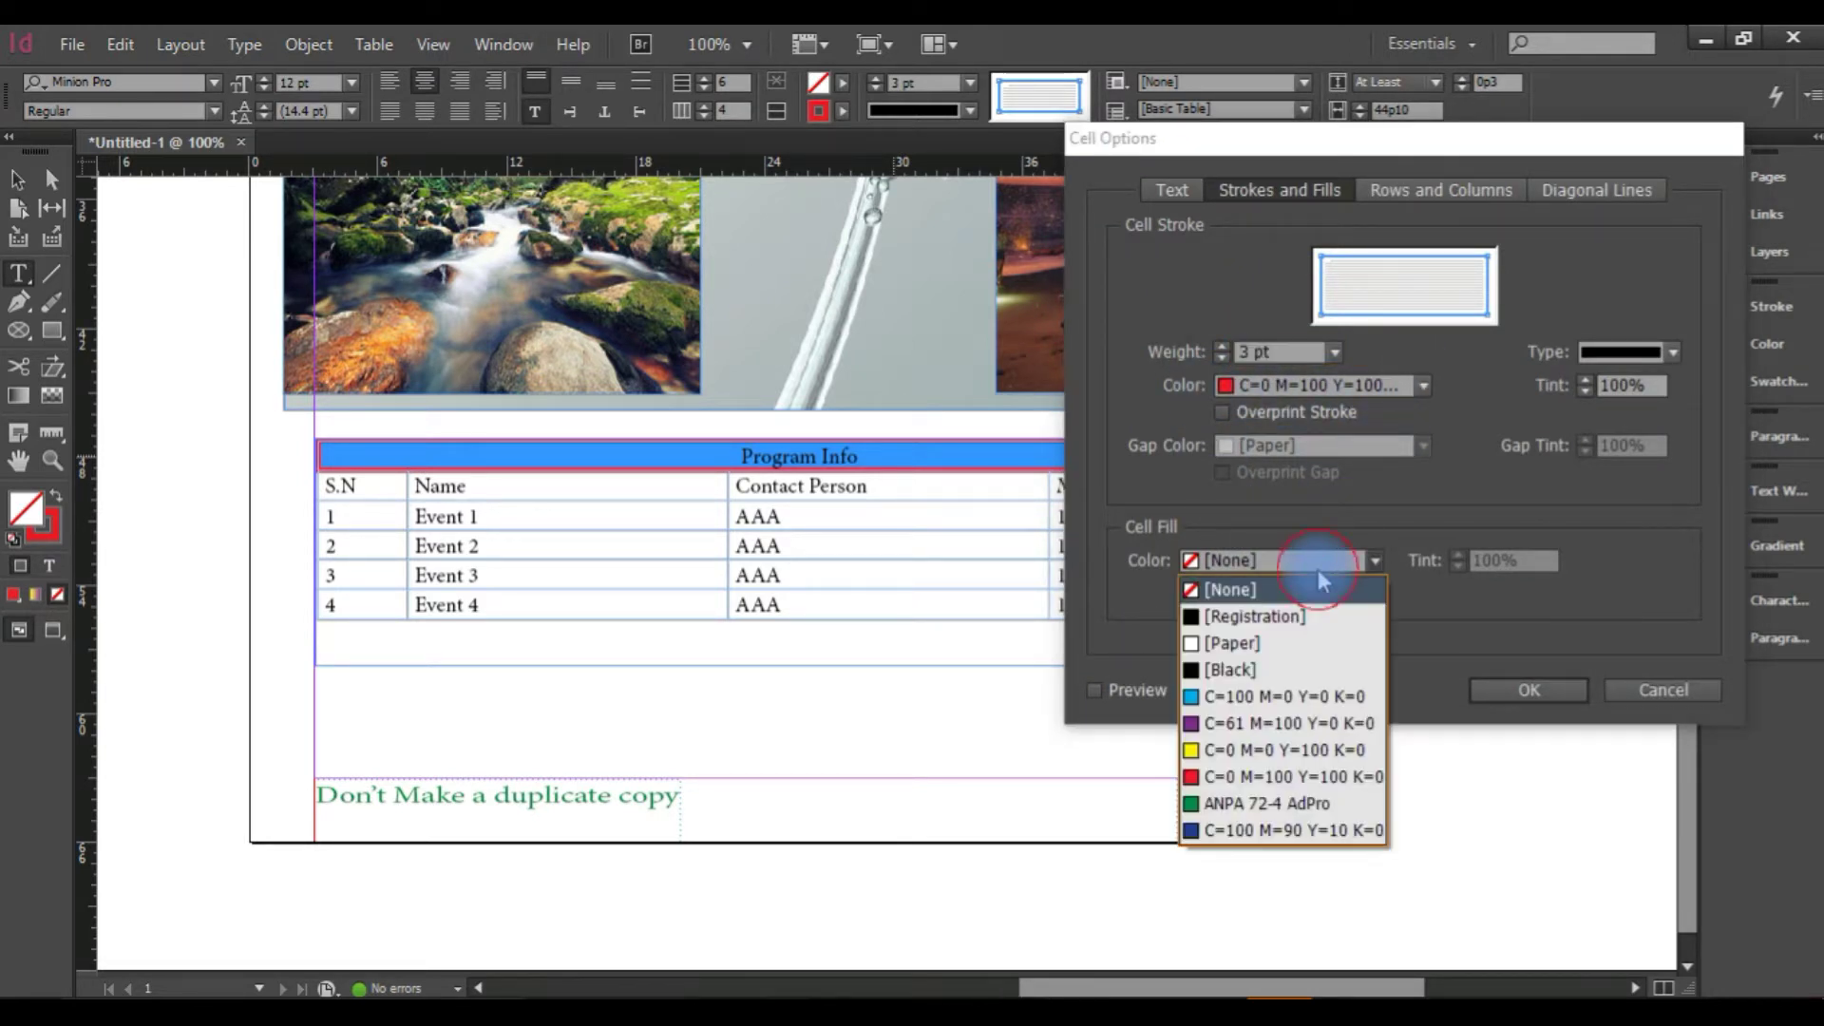
left_click(1244, 750)
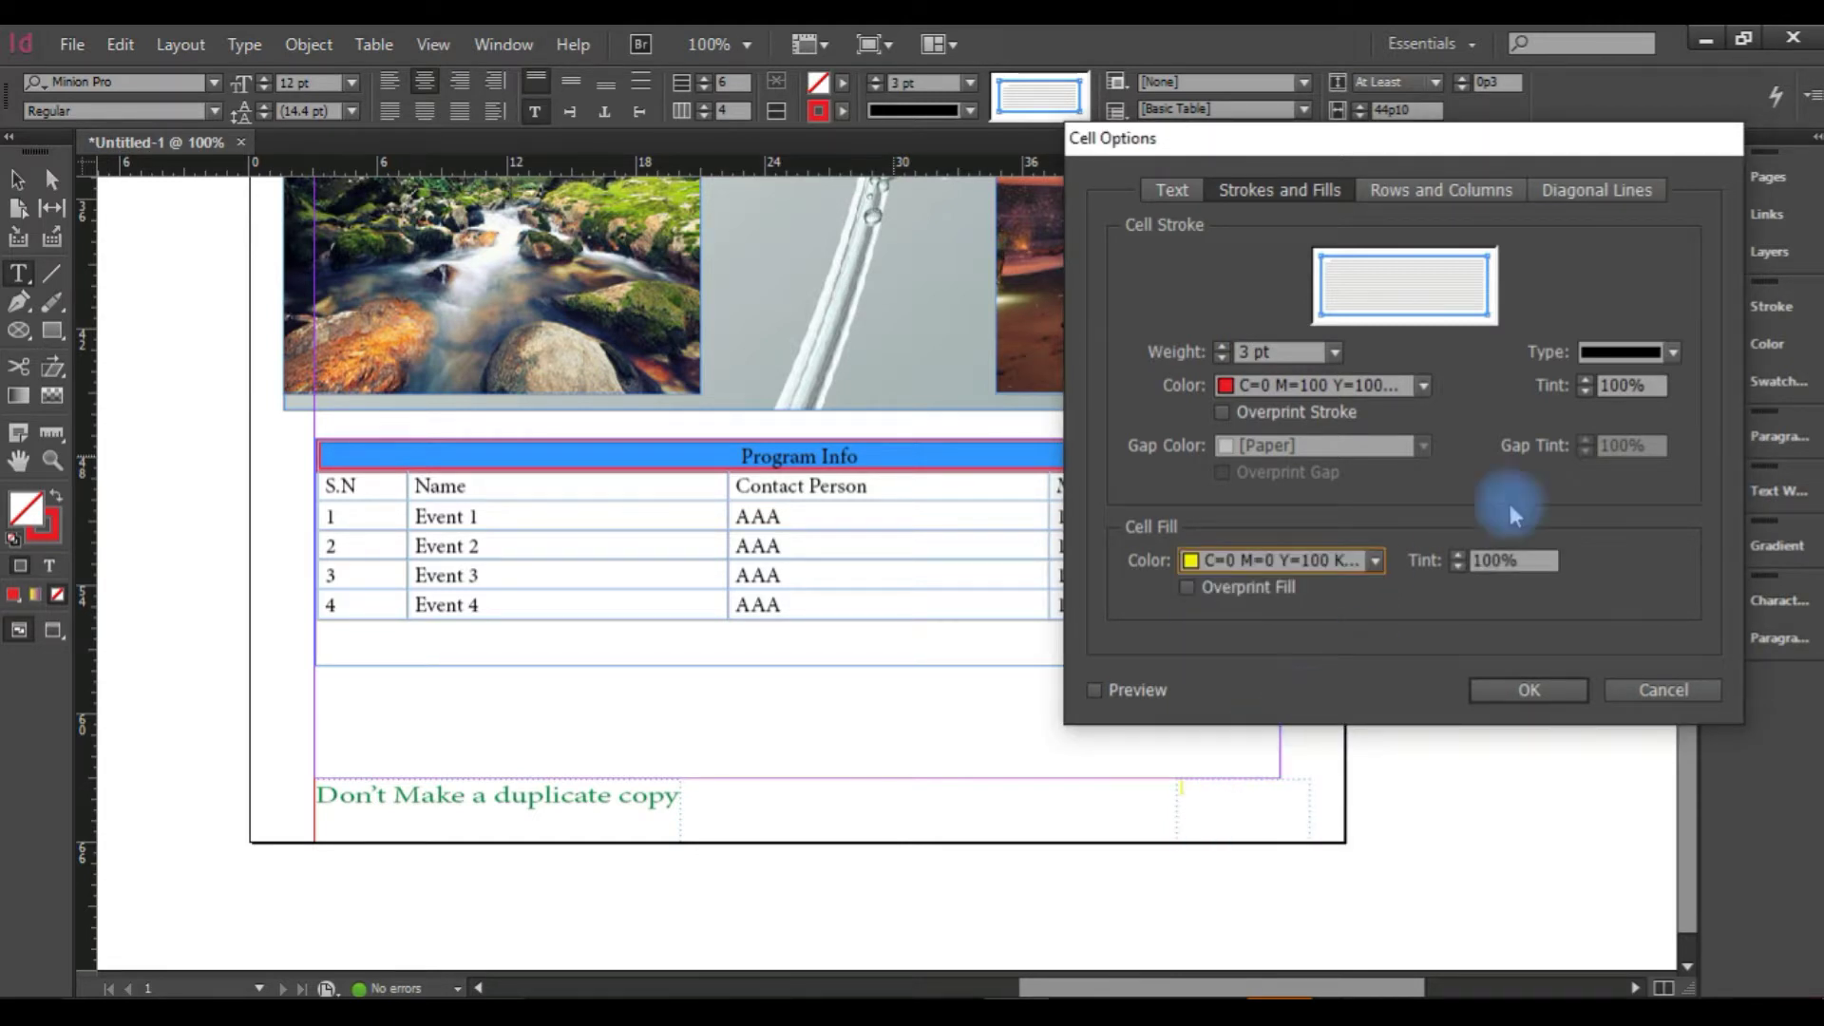
left_click(1523, 692)
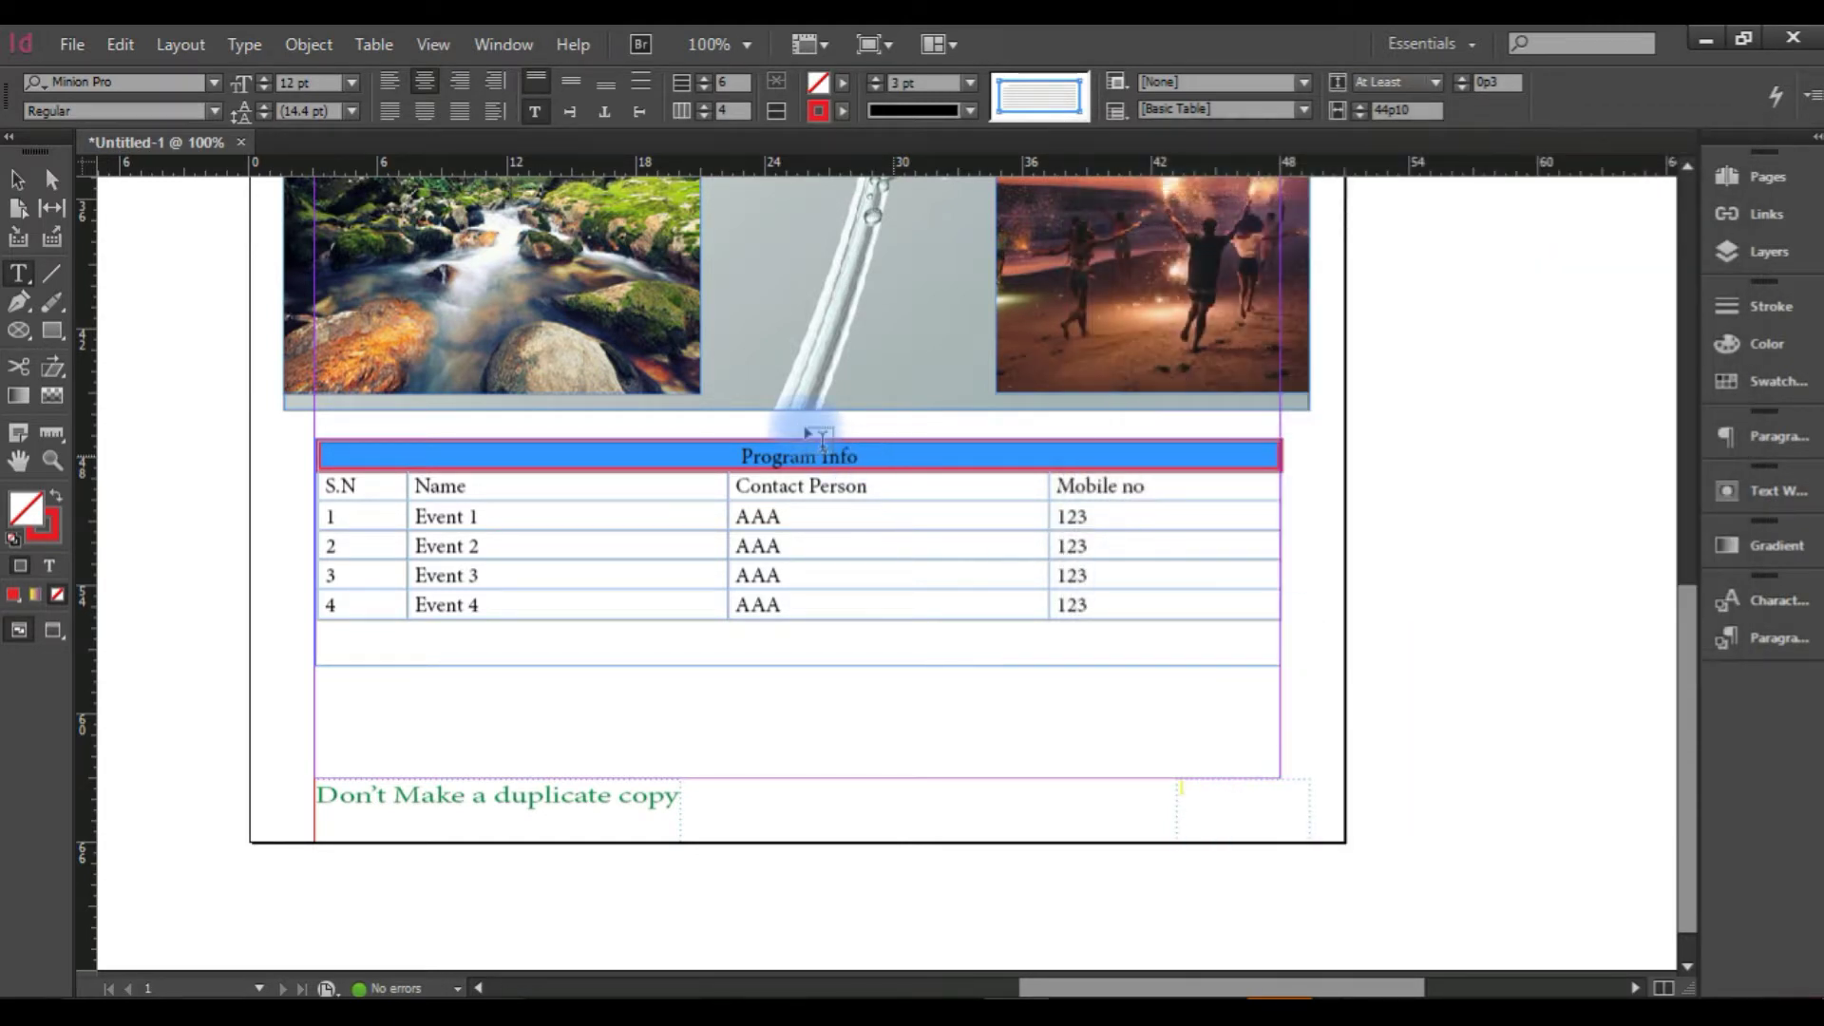
left_click(839, 489)
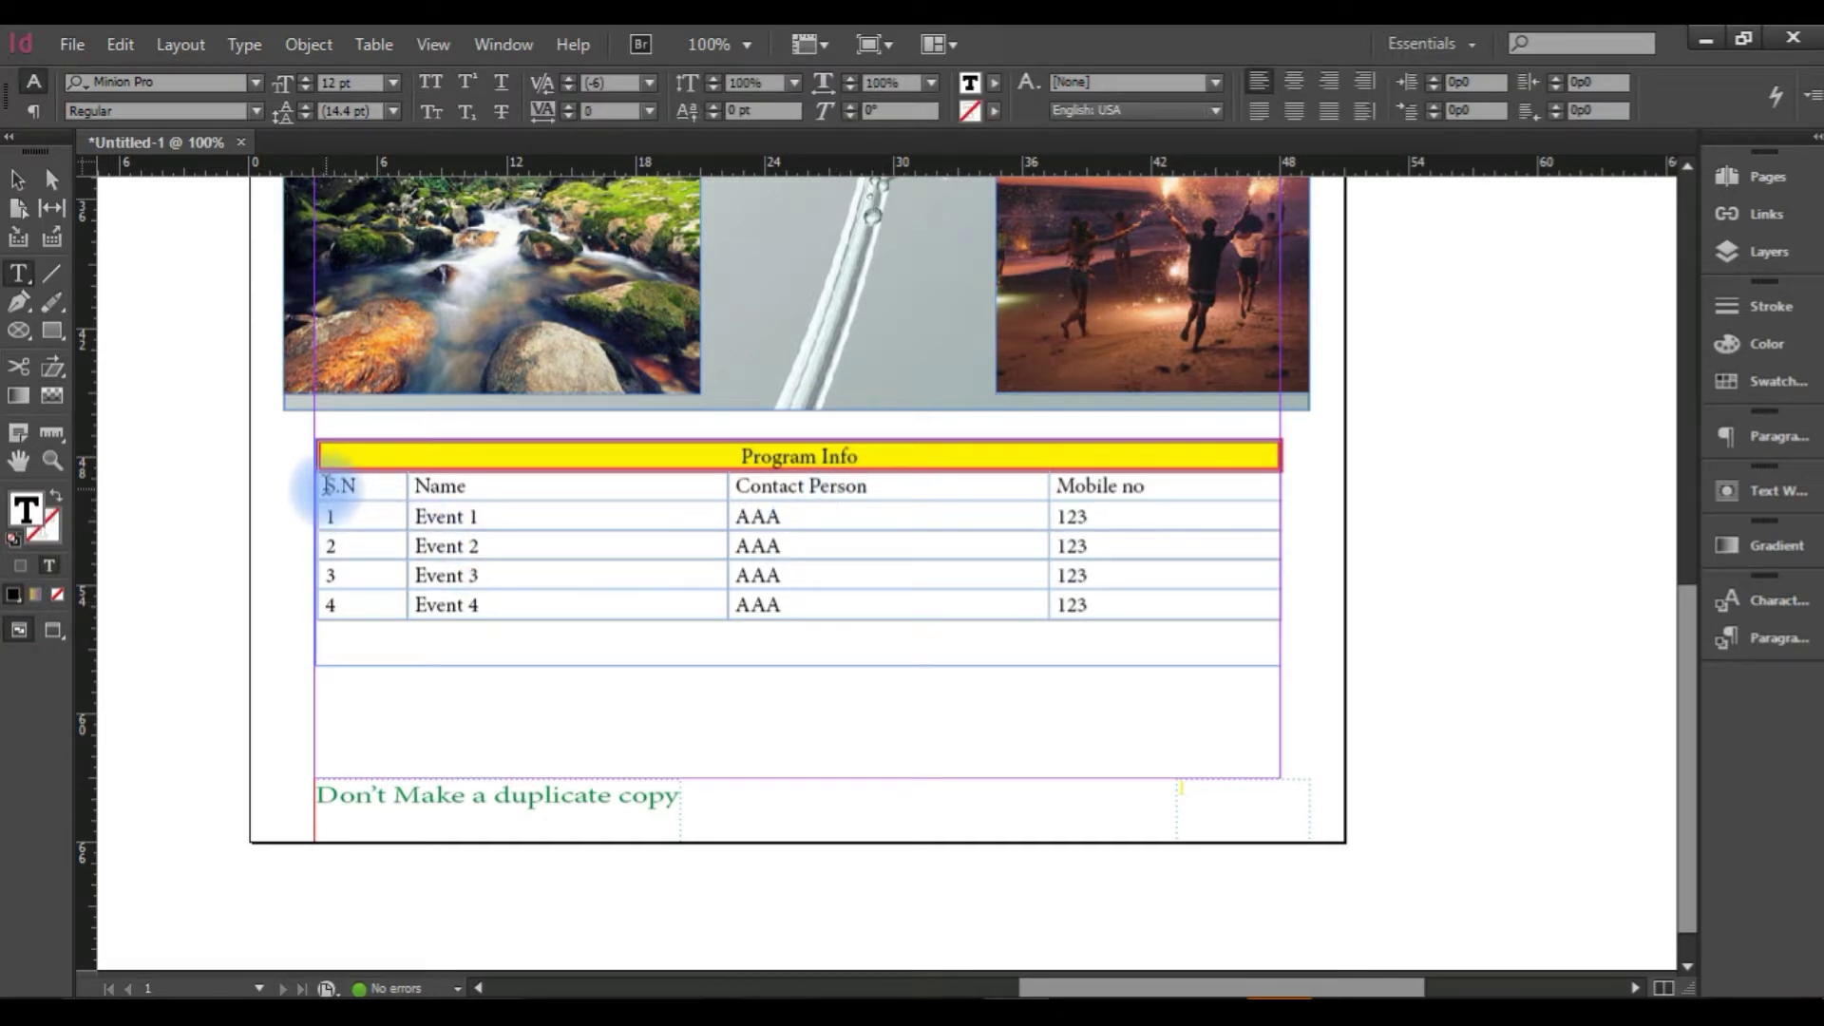
Fill all cells below the Program Info title, from S.N to the last event row, with purple, C=61 M=100 Y=0 K=0.
left_click_drag(326, 487, 1070, 602)
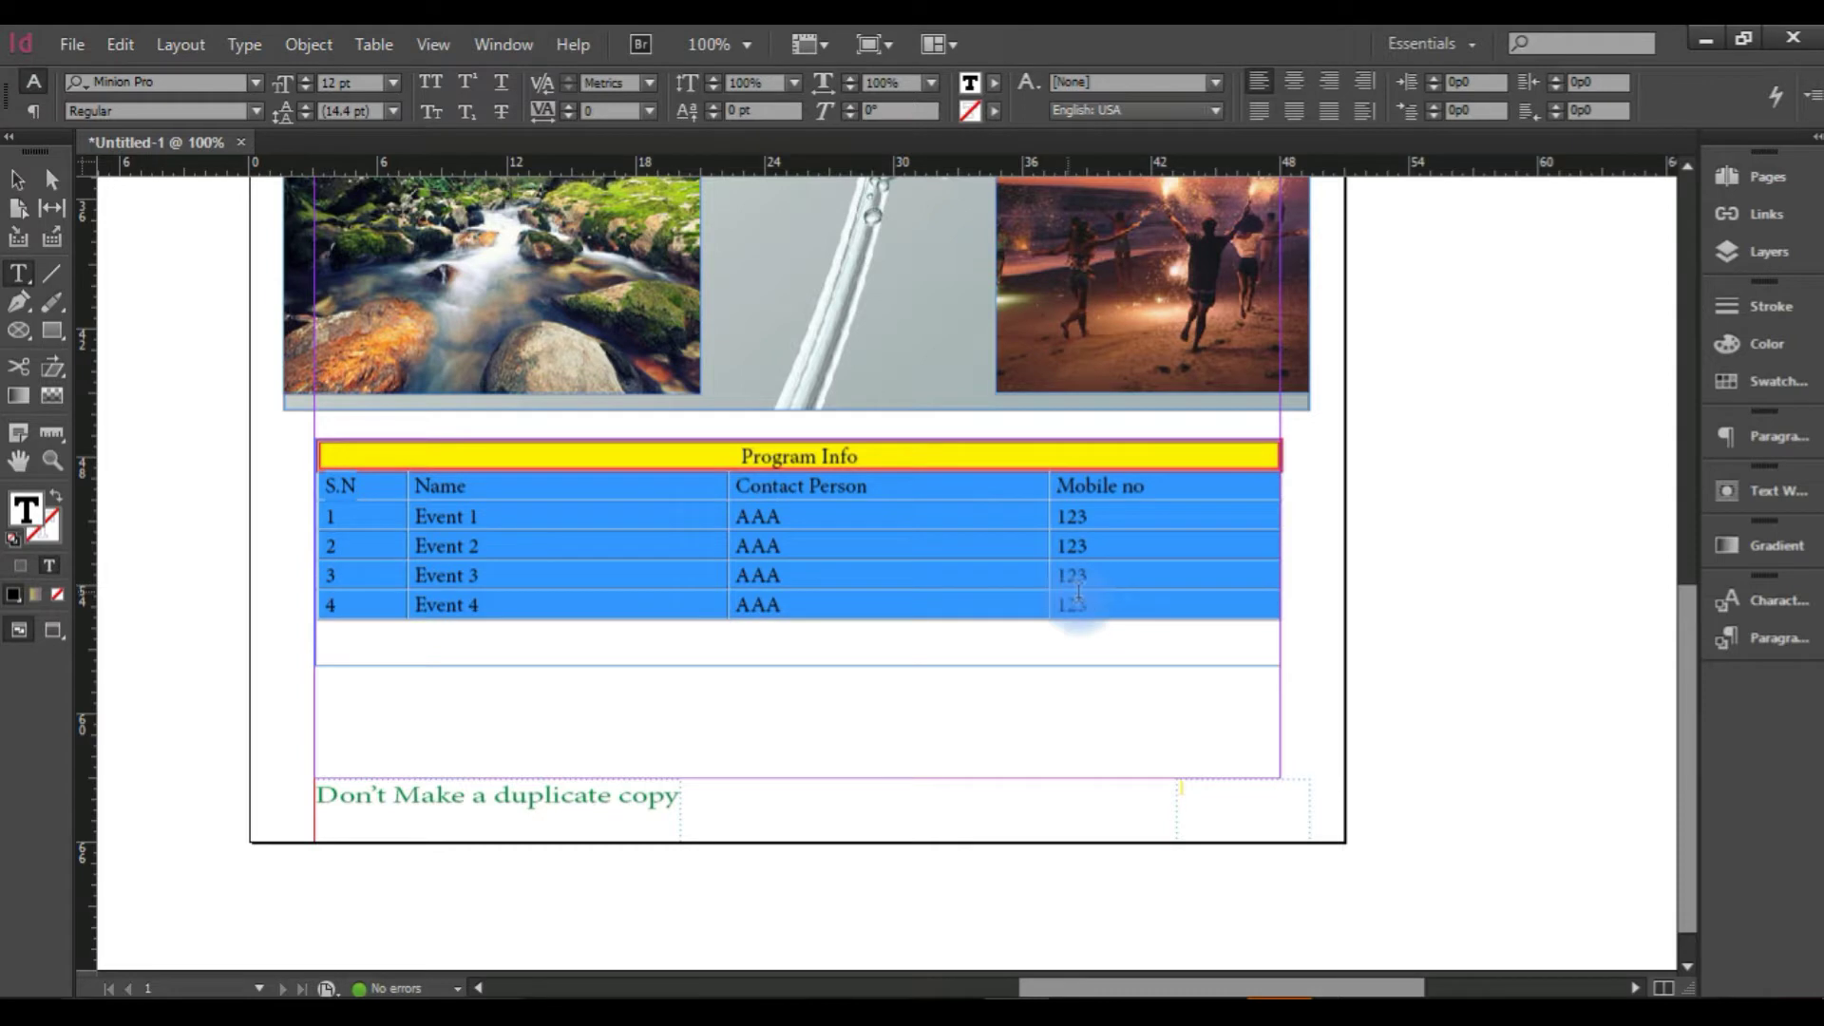
right_click(833, 529)
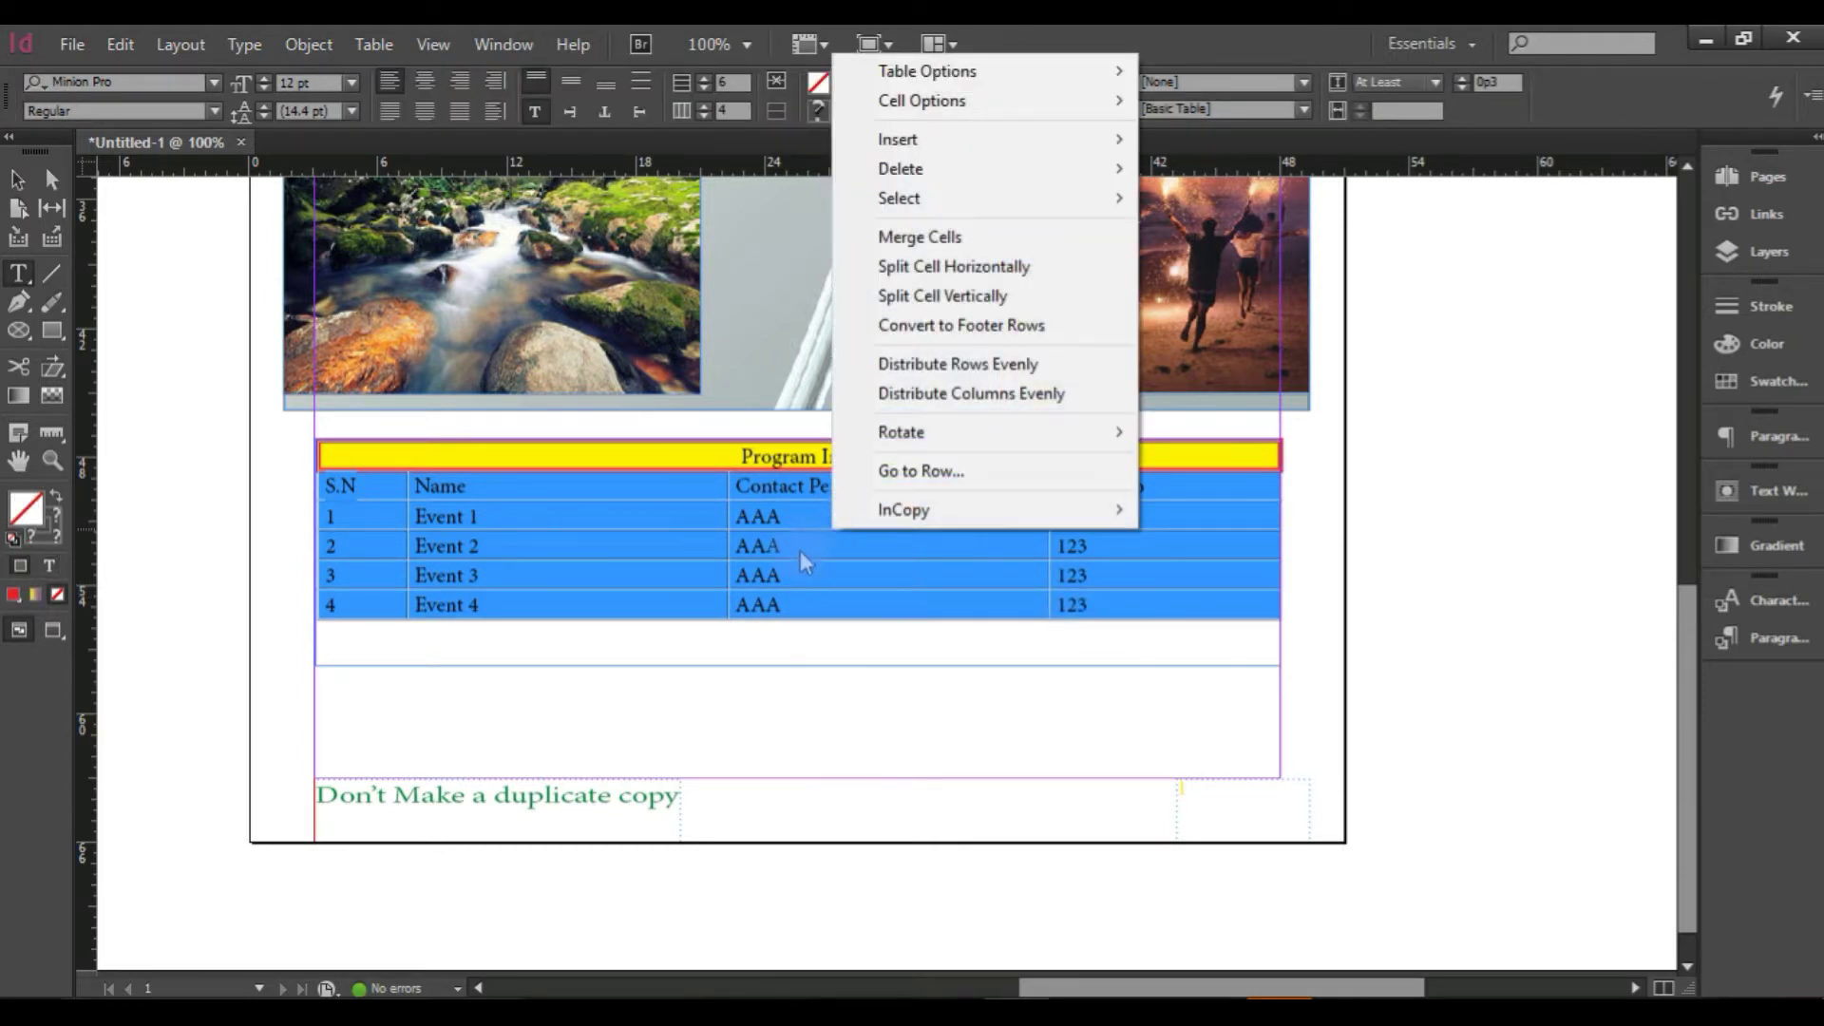
left_click(879, 450)
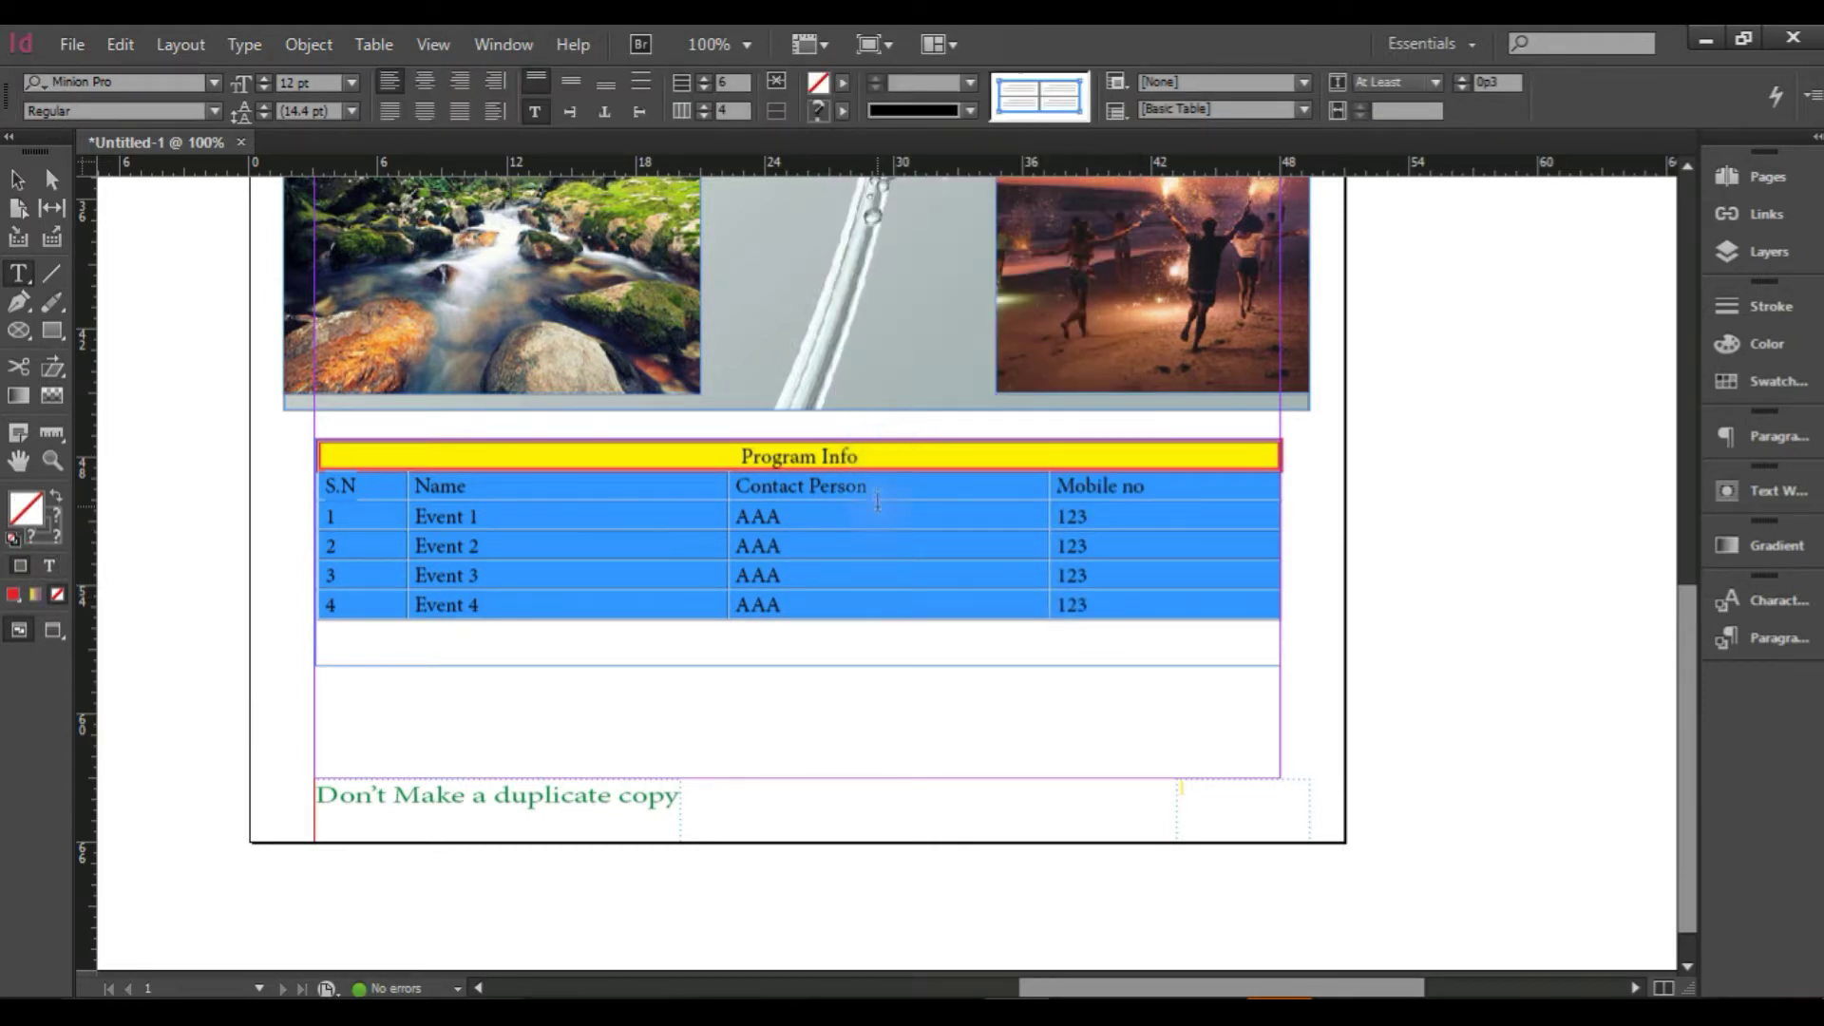
left_click(1045, 100)
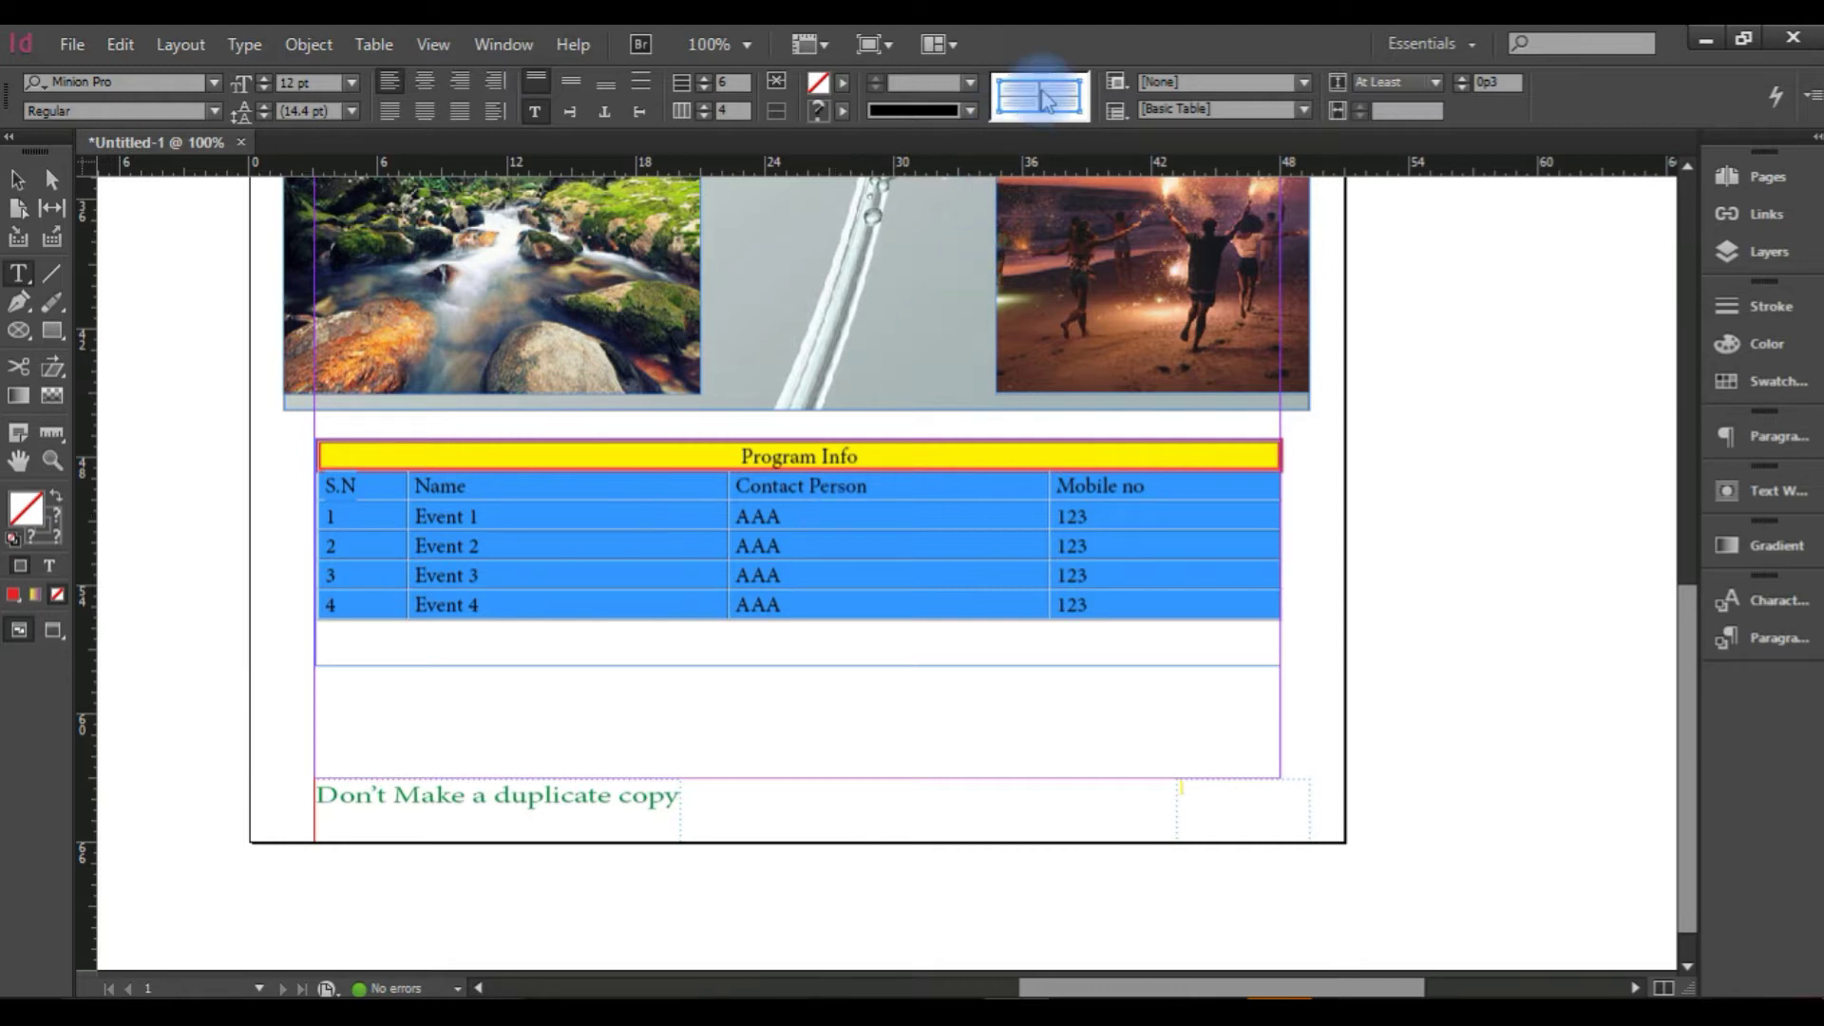
left_click(842, 88)
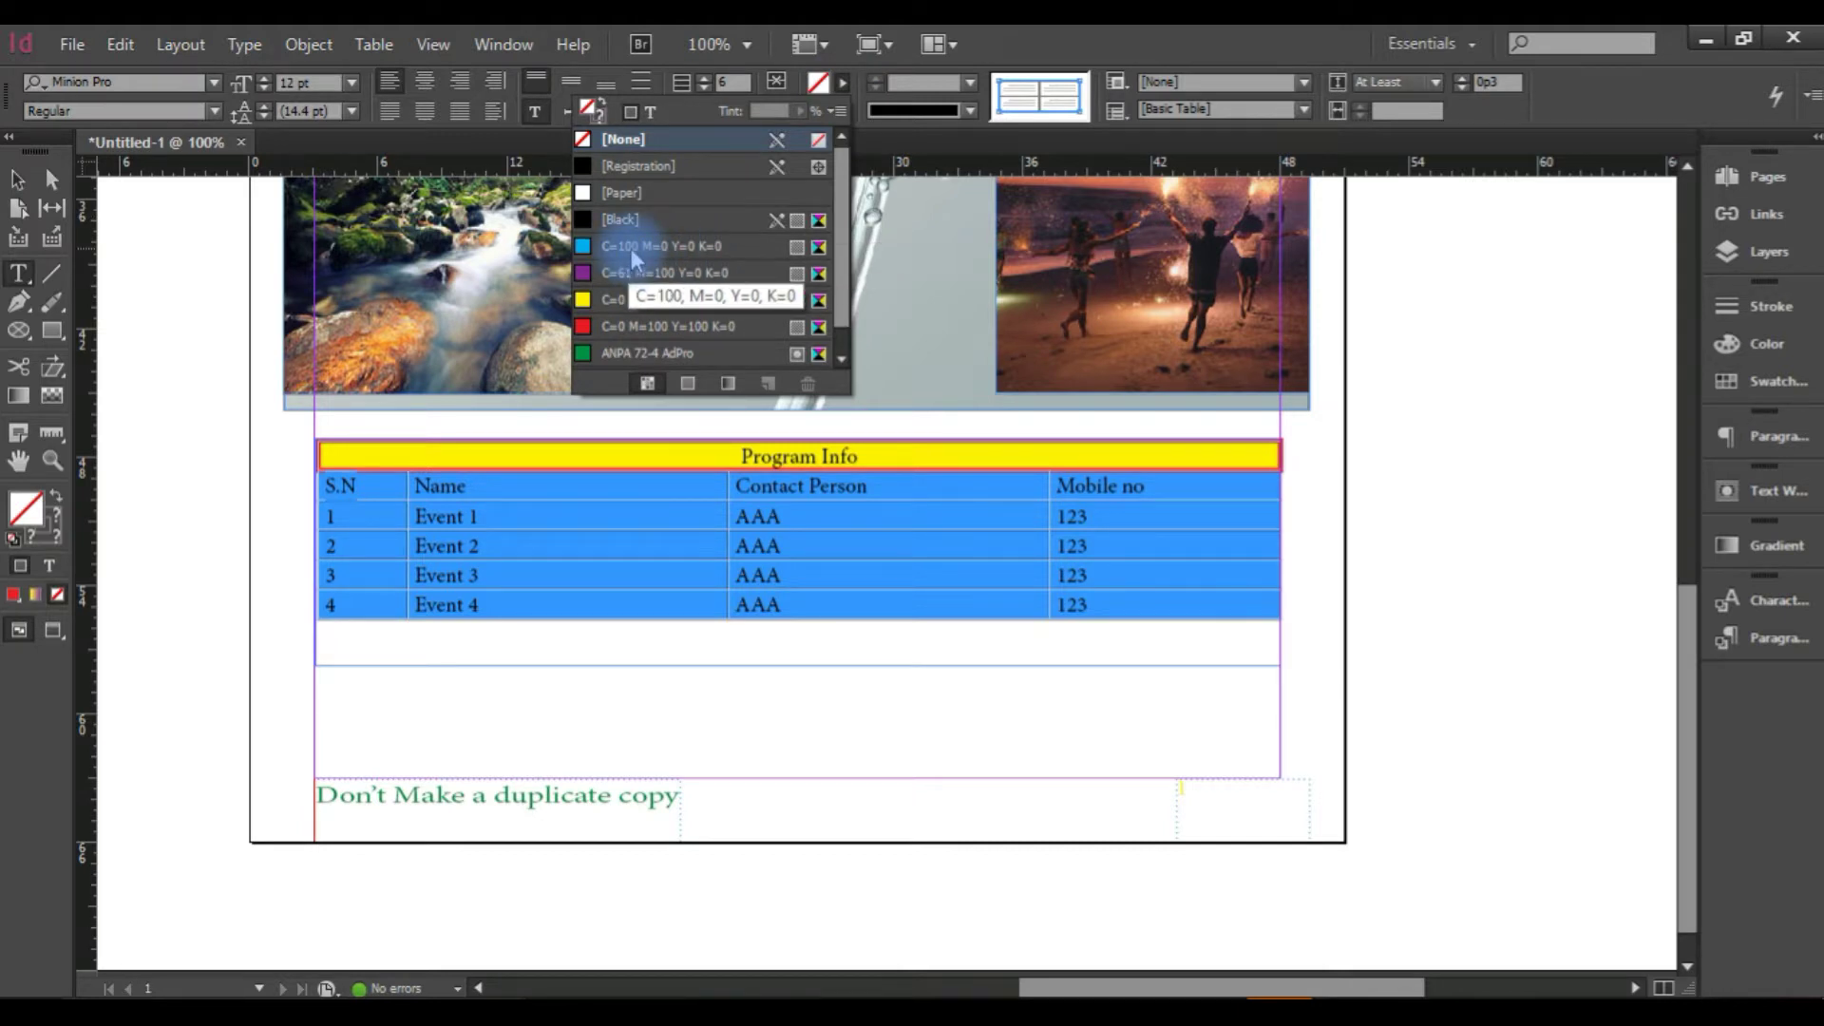
left_click(629, 272)
left_click(618, 492)
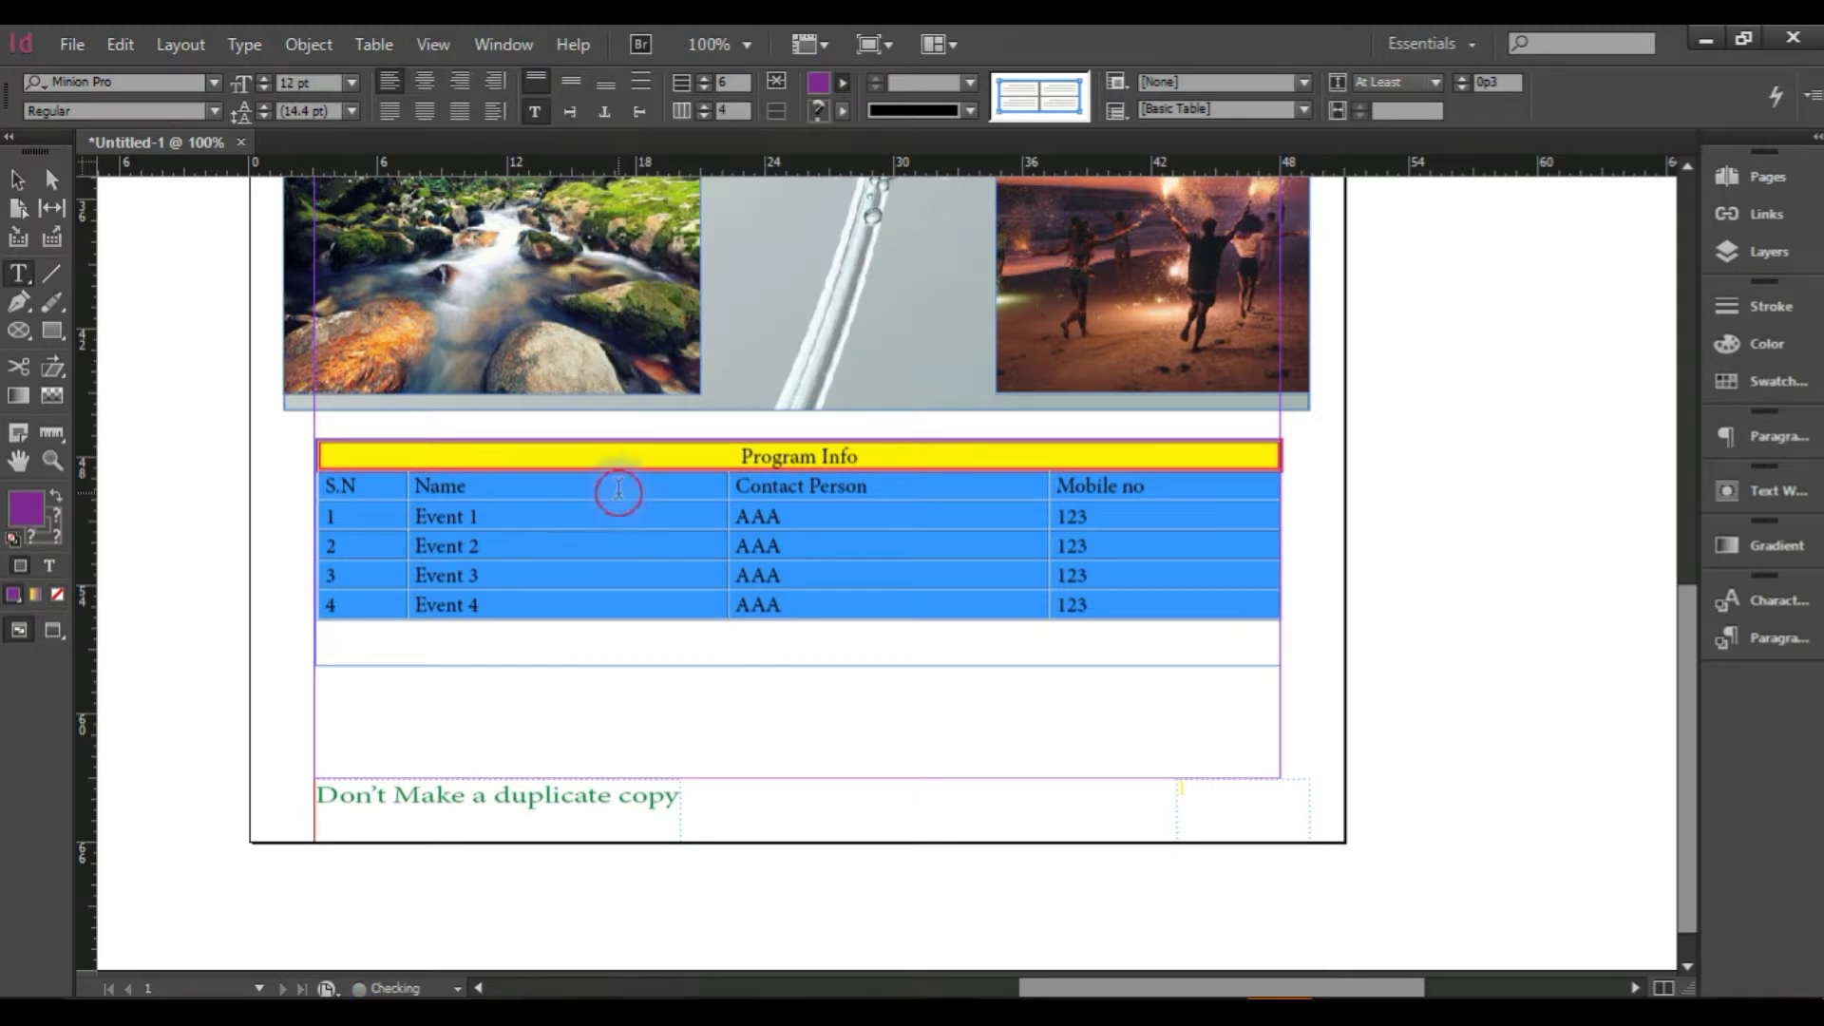
left_click(839, 485)
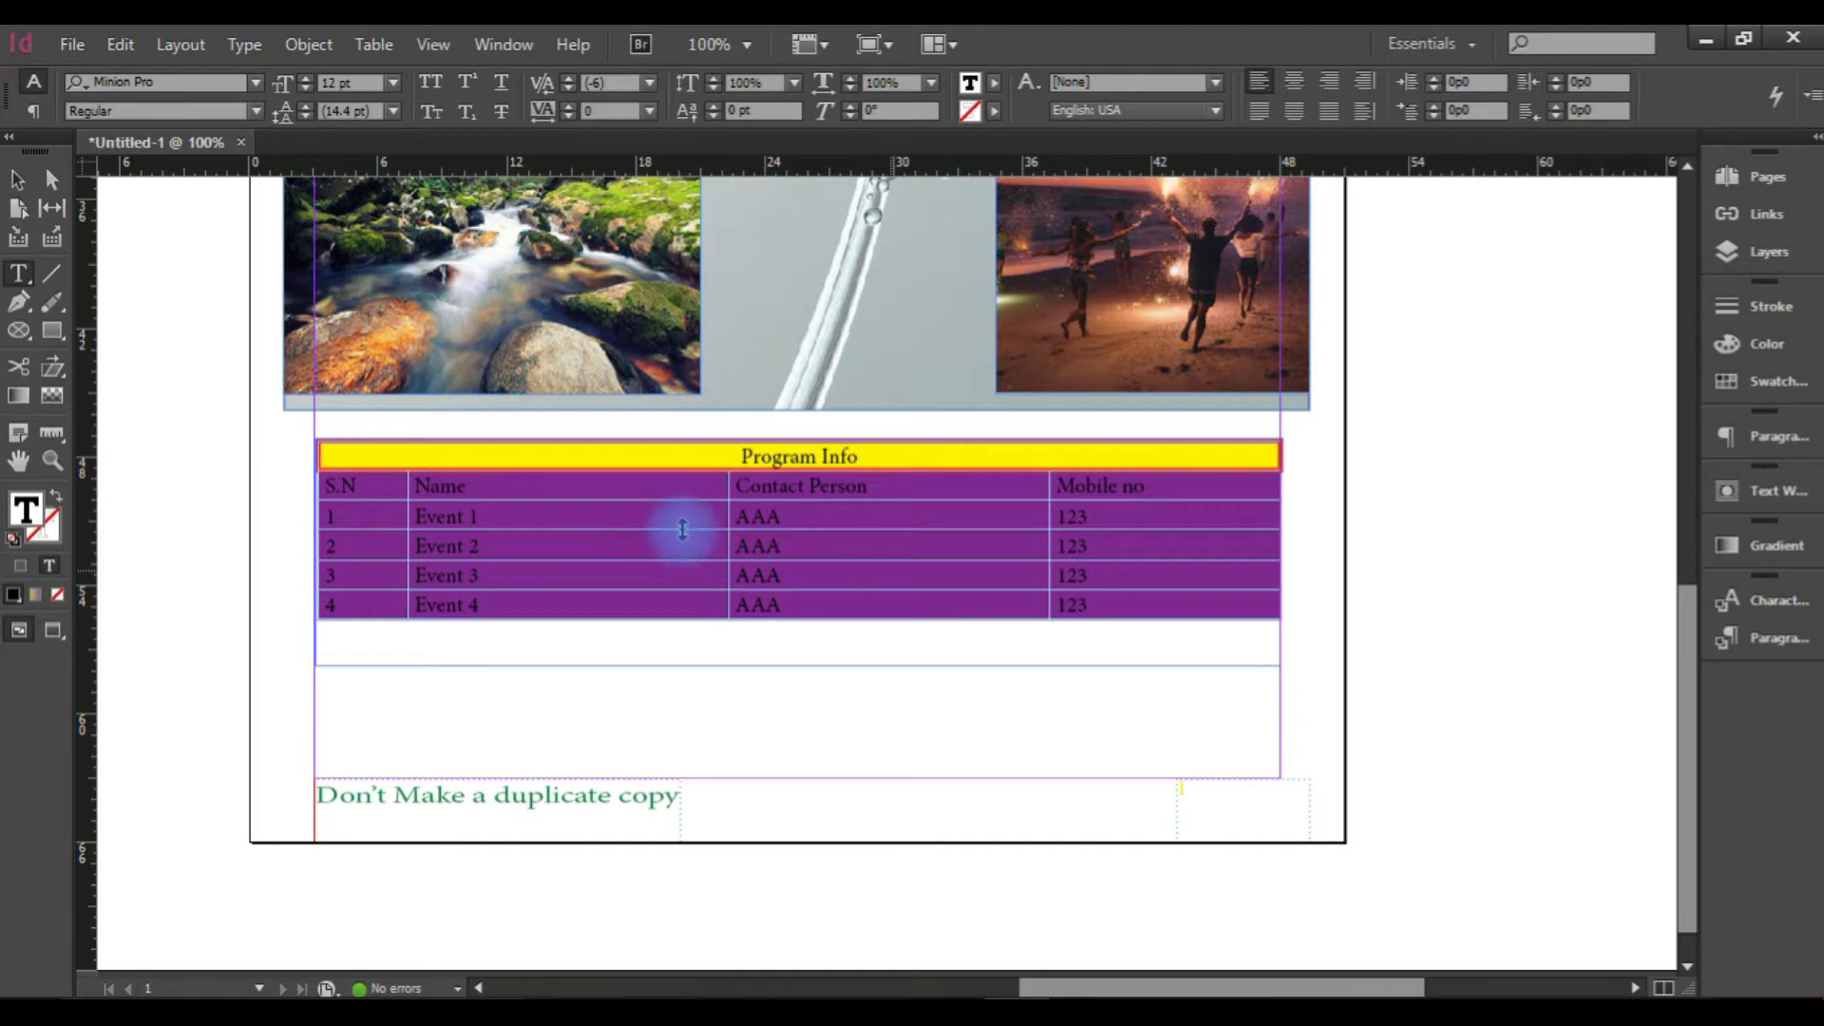
Examine the stroke types, stroke color swatches and border edge selection available for all rows below the Program Info title.
mouse_move(357, 492)
left_mouse_down()
mouse_move(1060, 605)
mouse_move(1093, 551)
left_mouse_up()
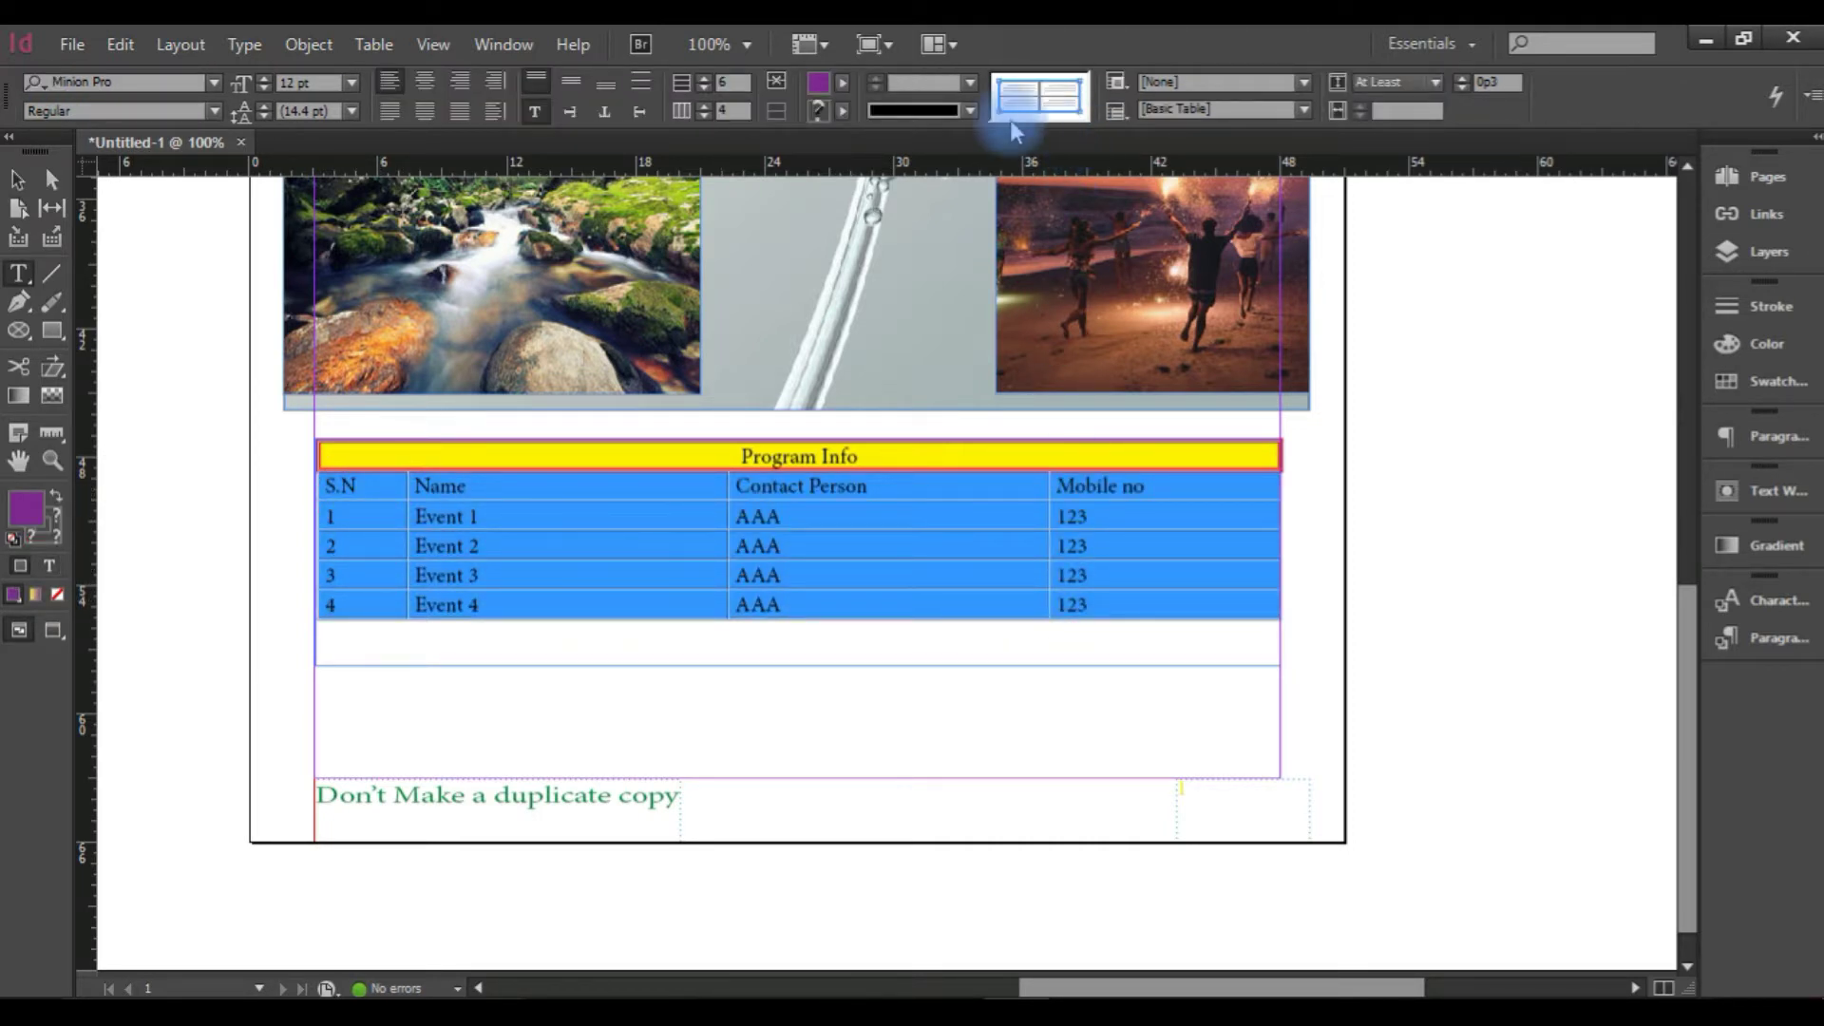
left_click(970, 110)
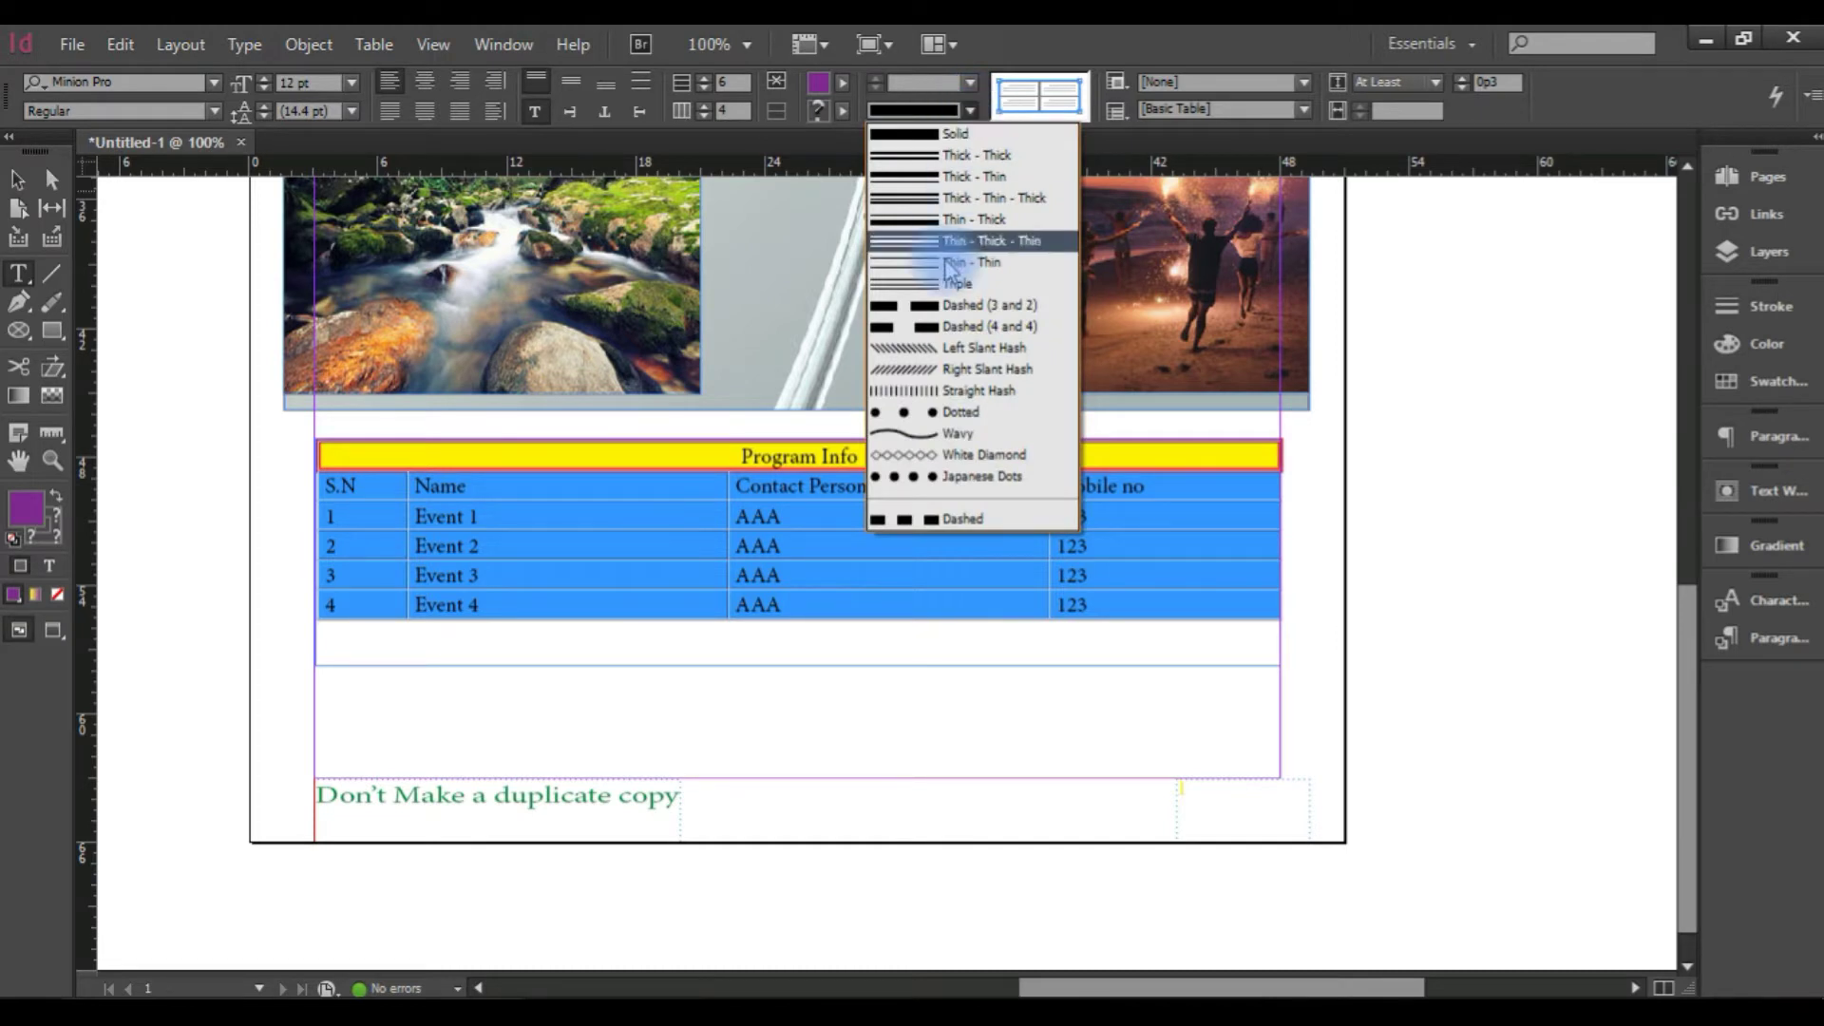
left_click(974, 107)
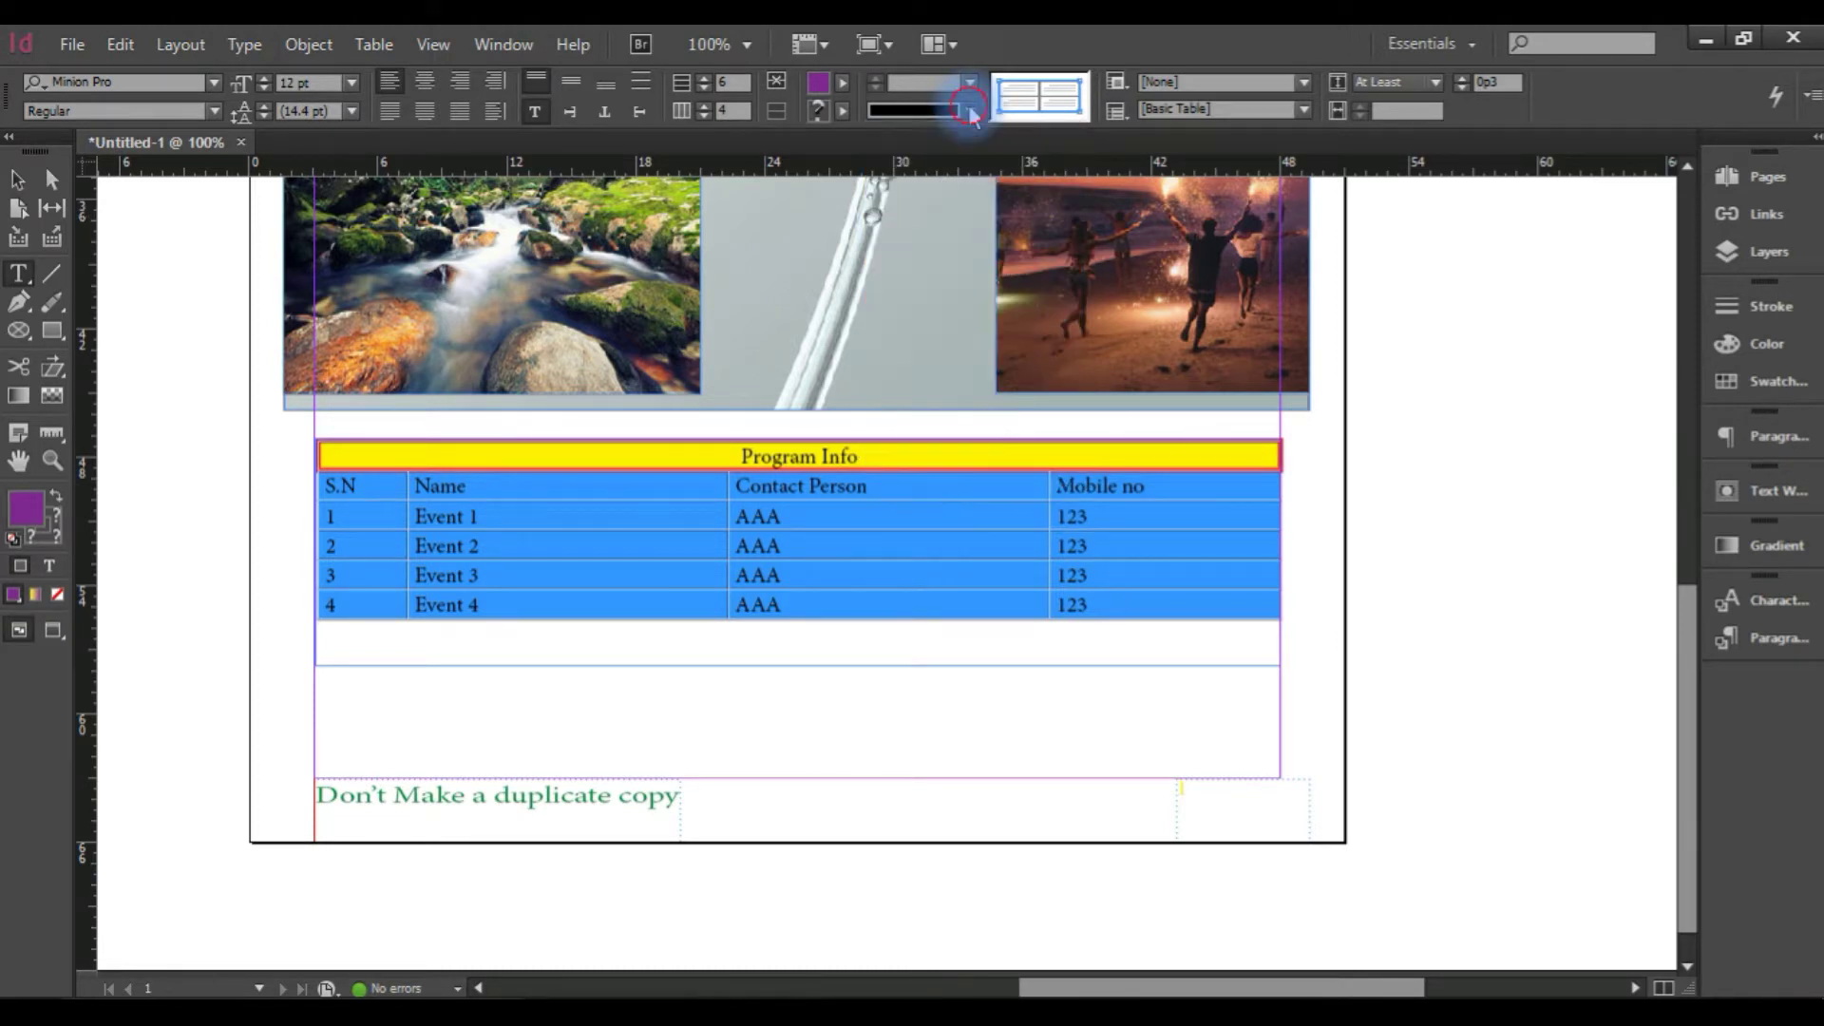
left_click(843, 111)
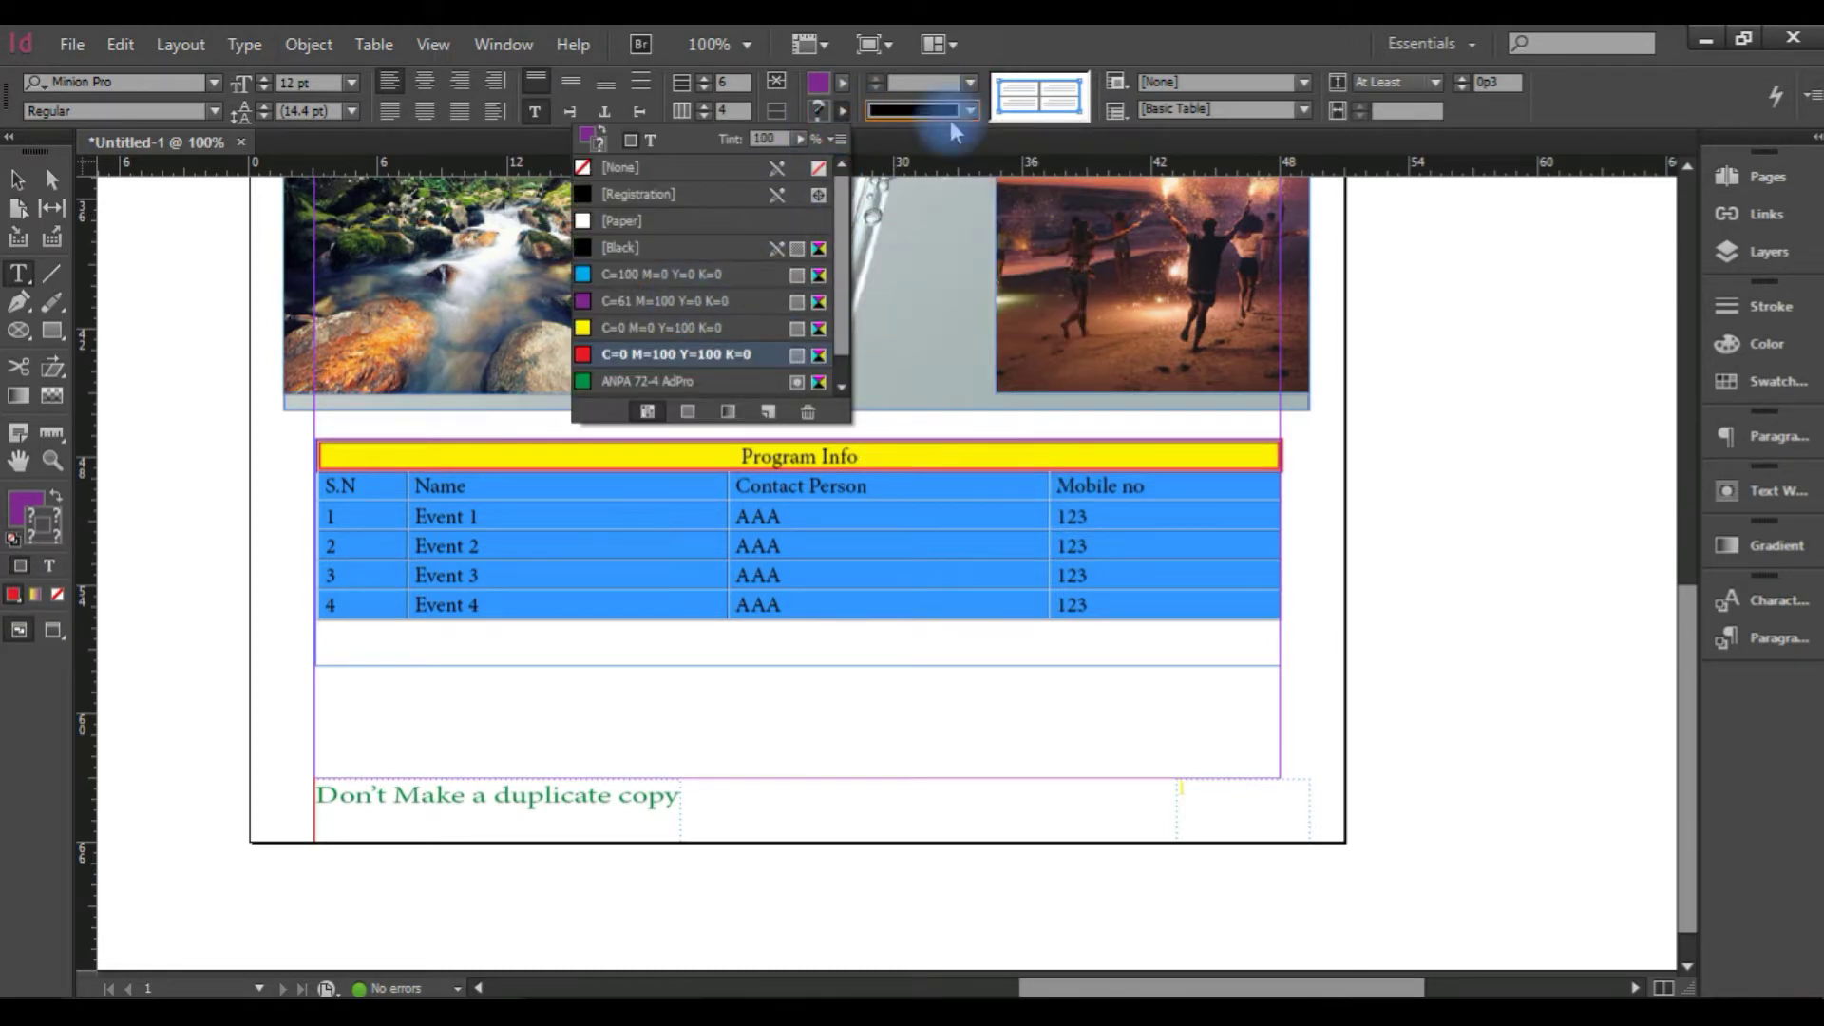
left_click(1059, 113)
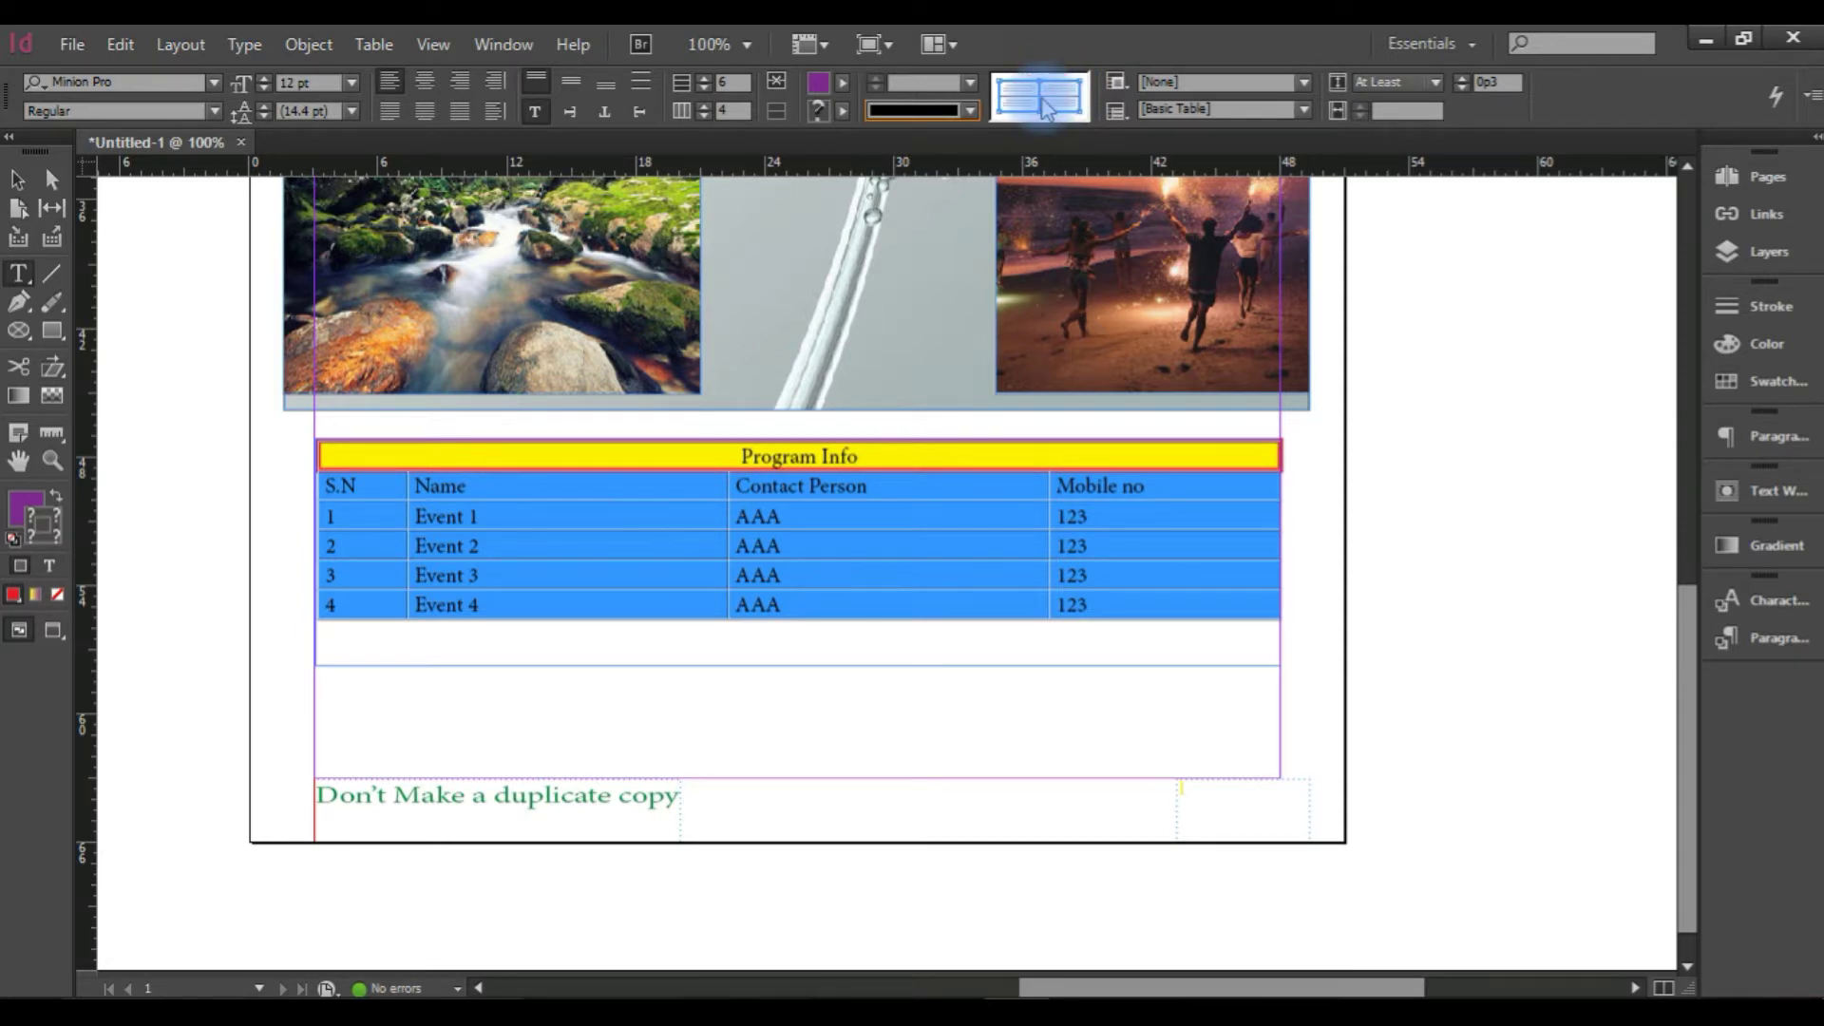
left_click(1040, 95)
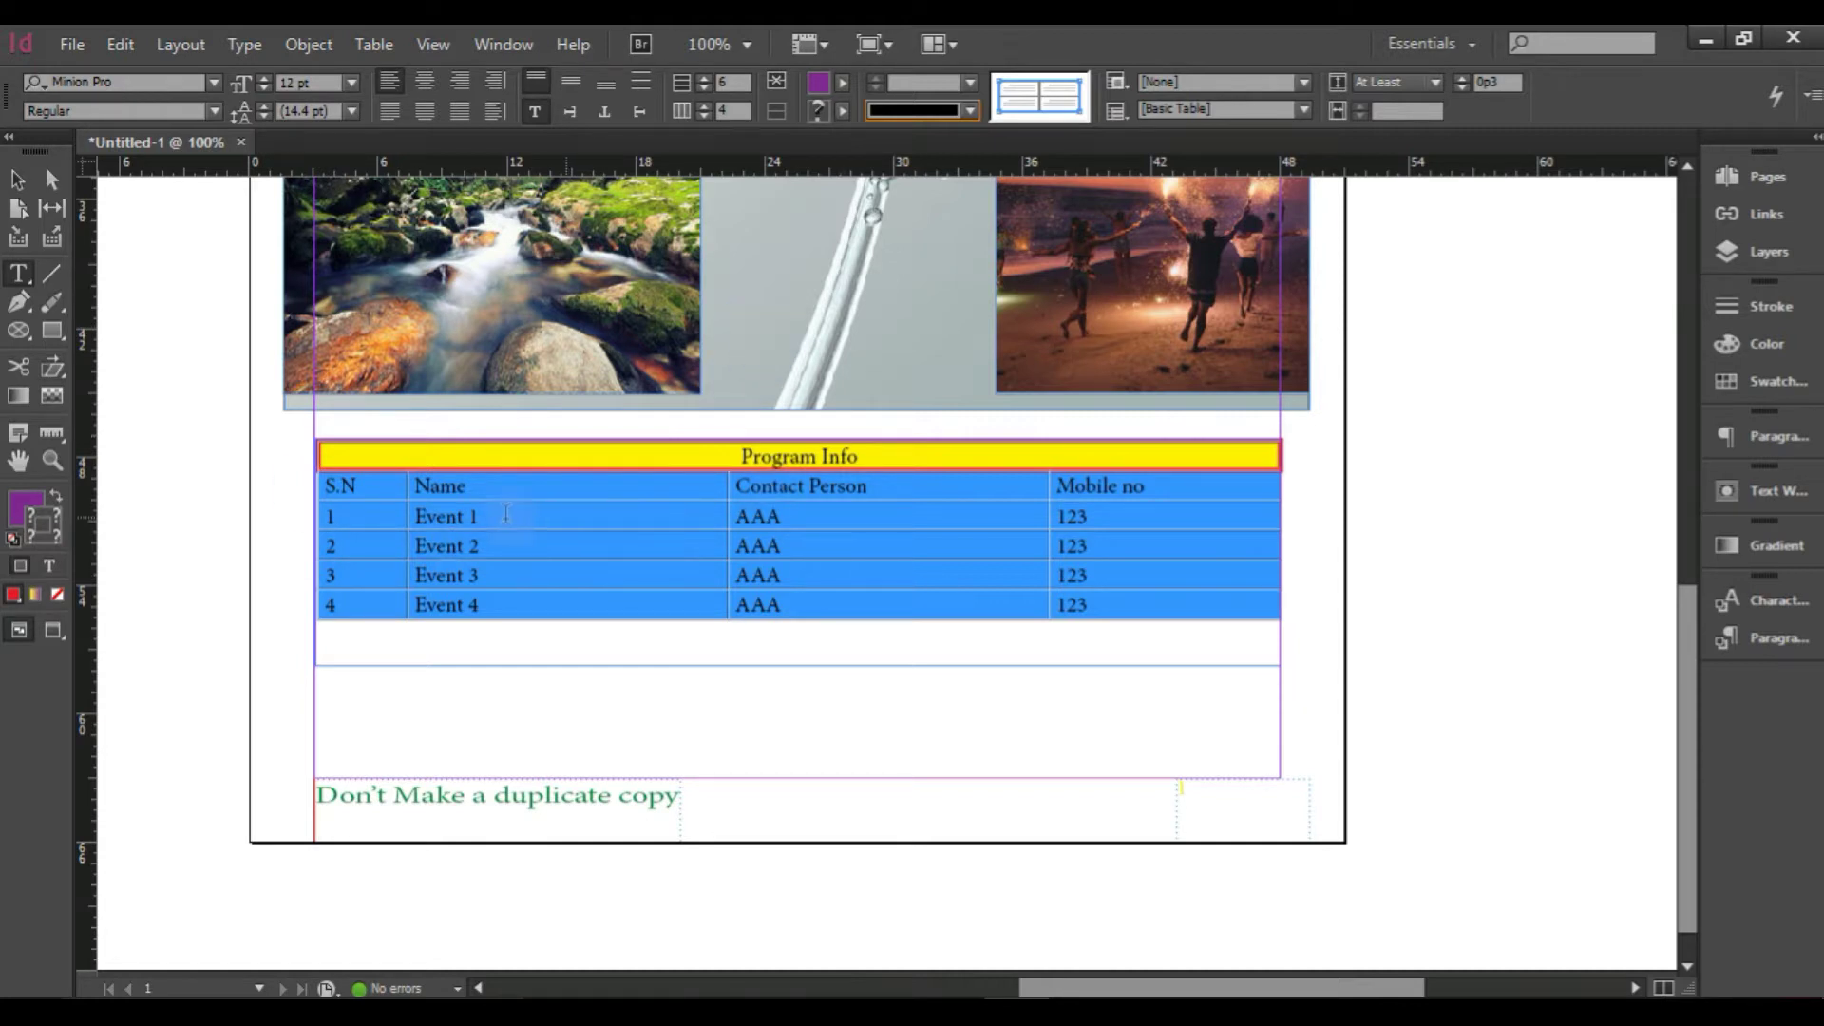
Try a yellow stroke on all cells below the Program Info title and settle on red, C=0 M=100 Y=100 K=0.
left_click(845, 111)
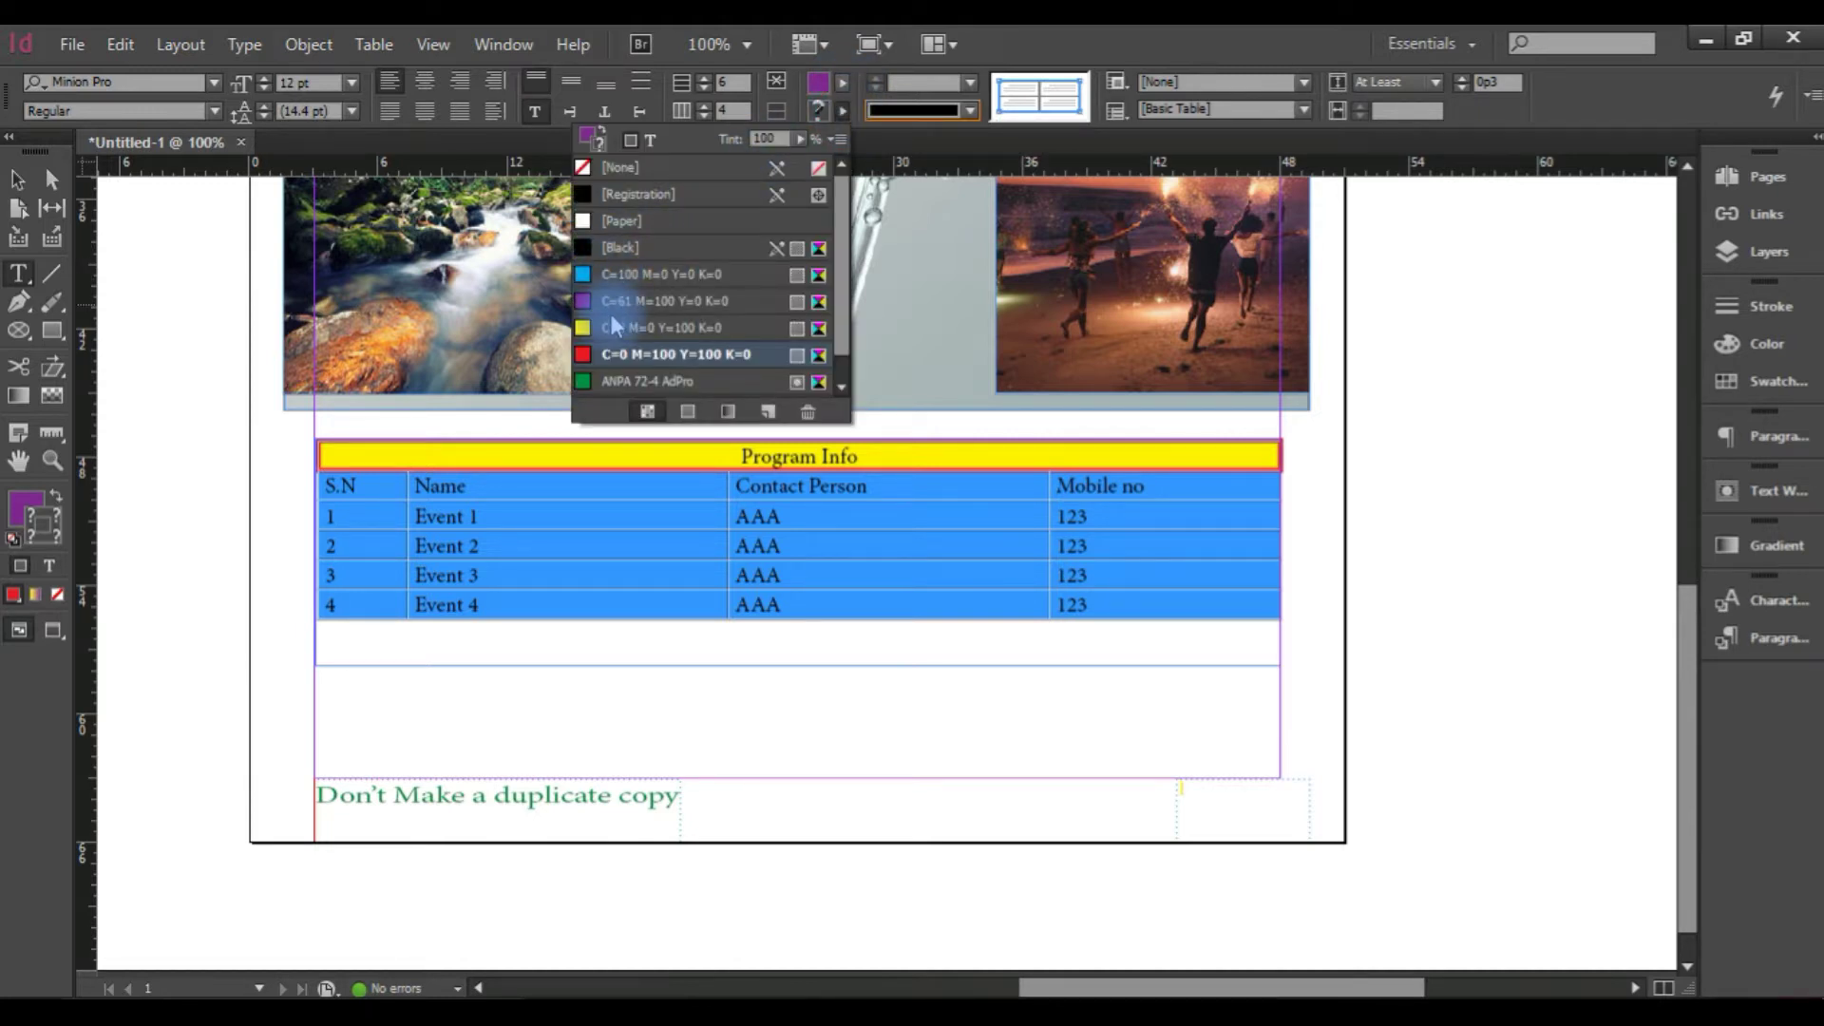
left_click(613, 333)
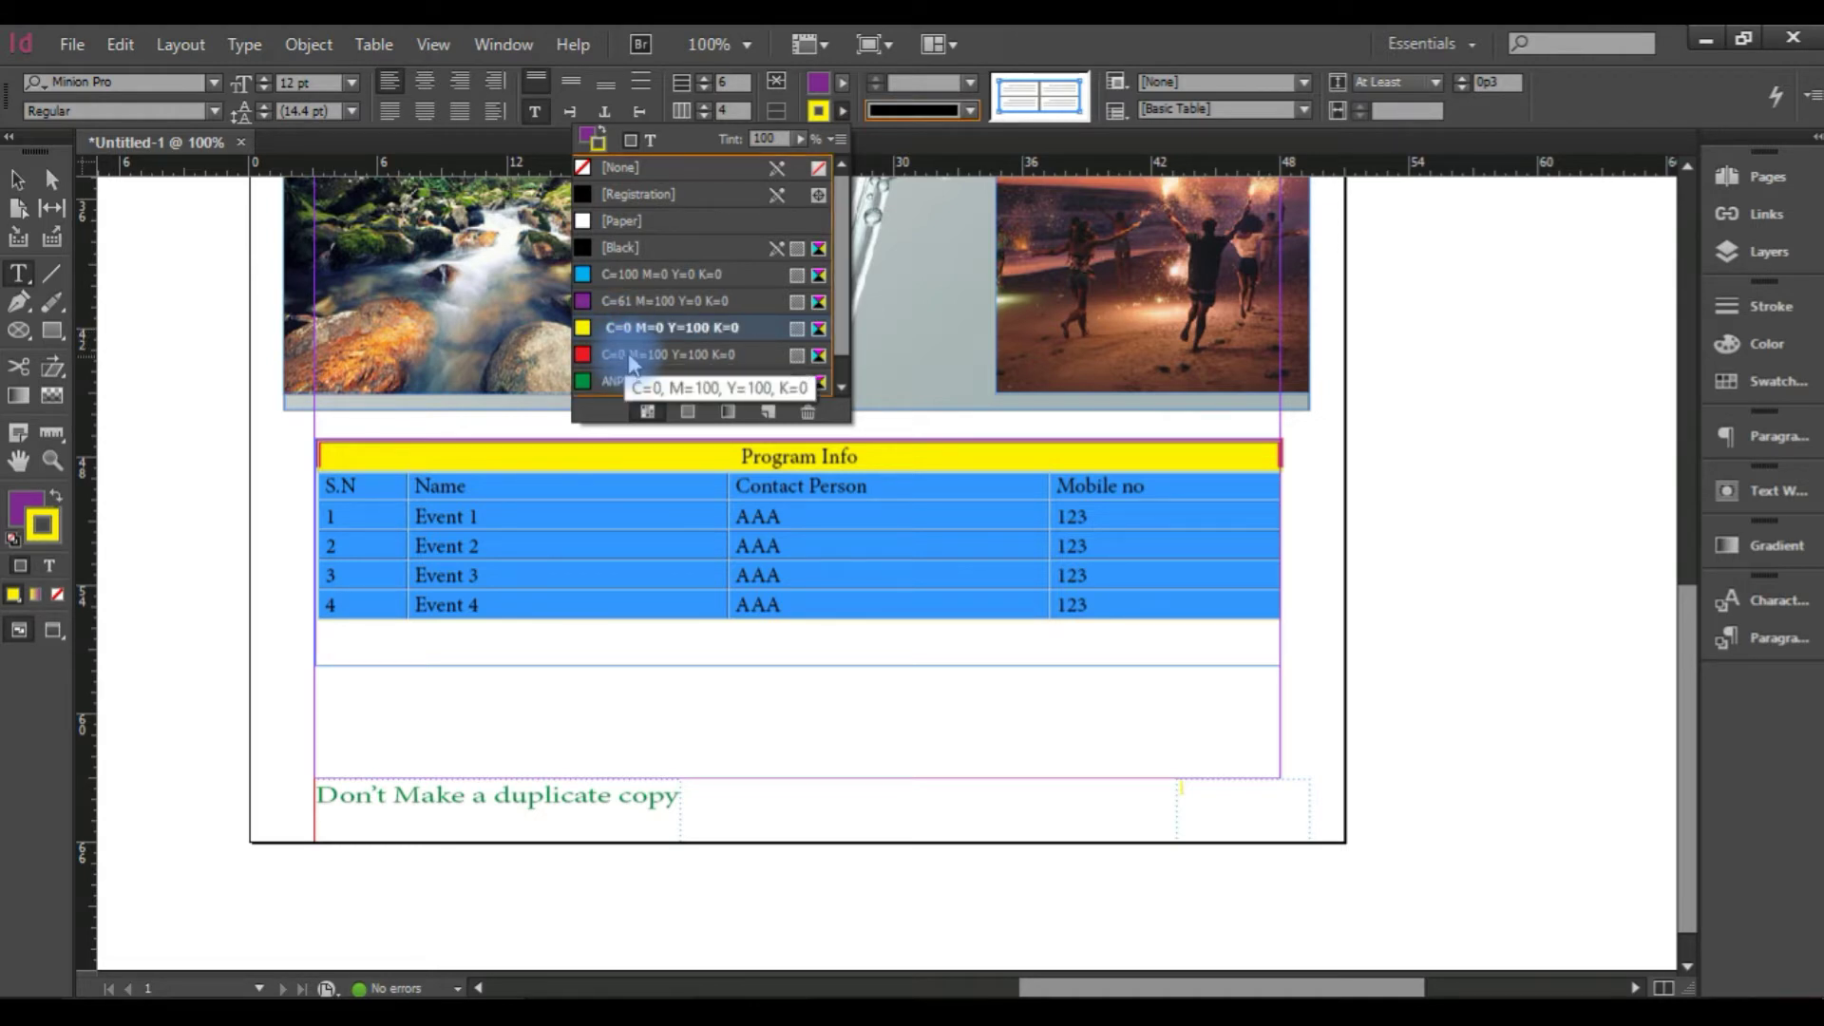
left_click(632, 359)
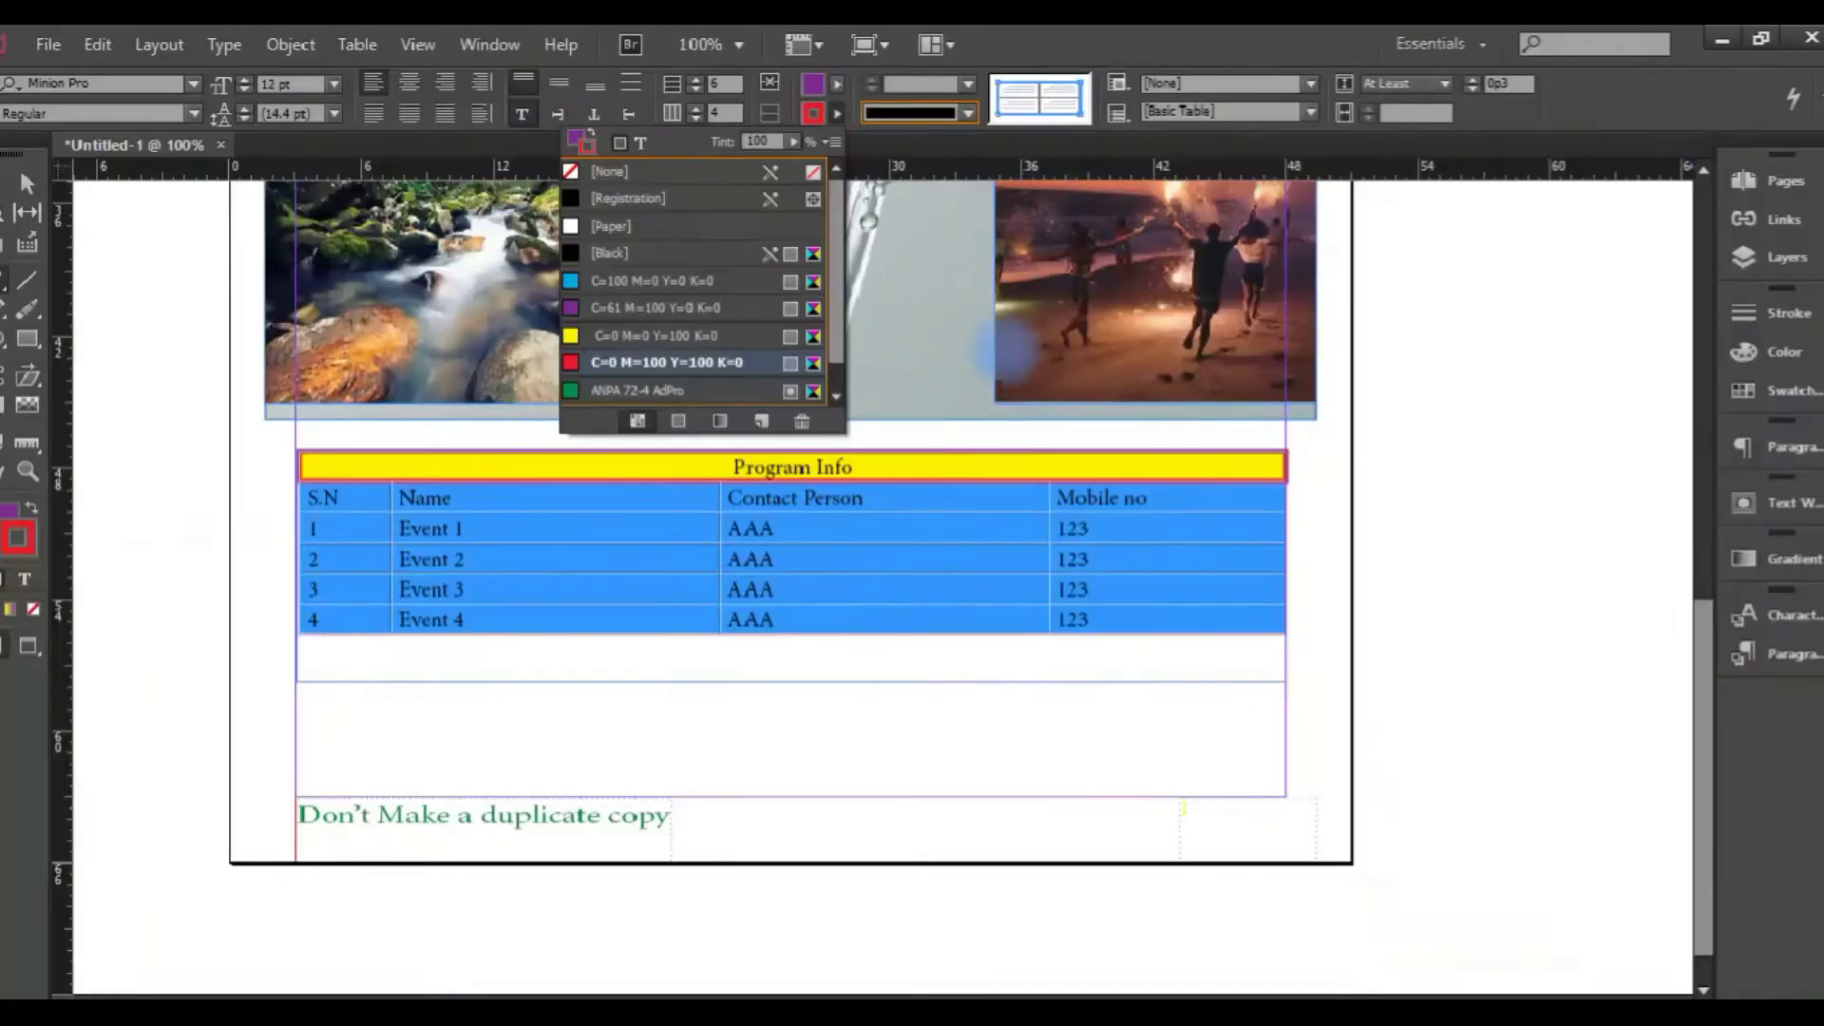
left_click(891, 523)
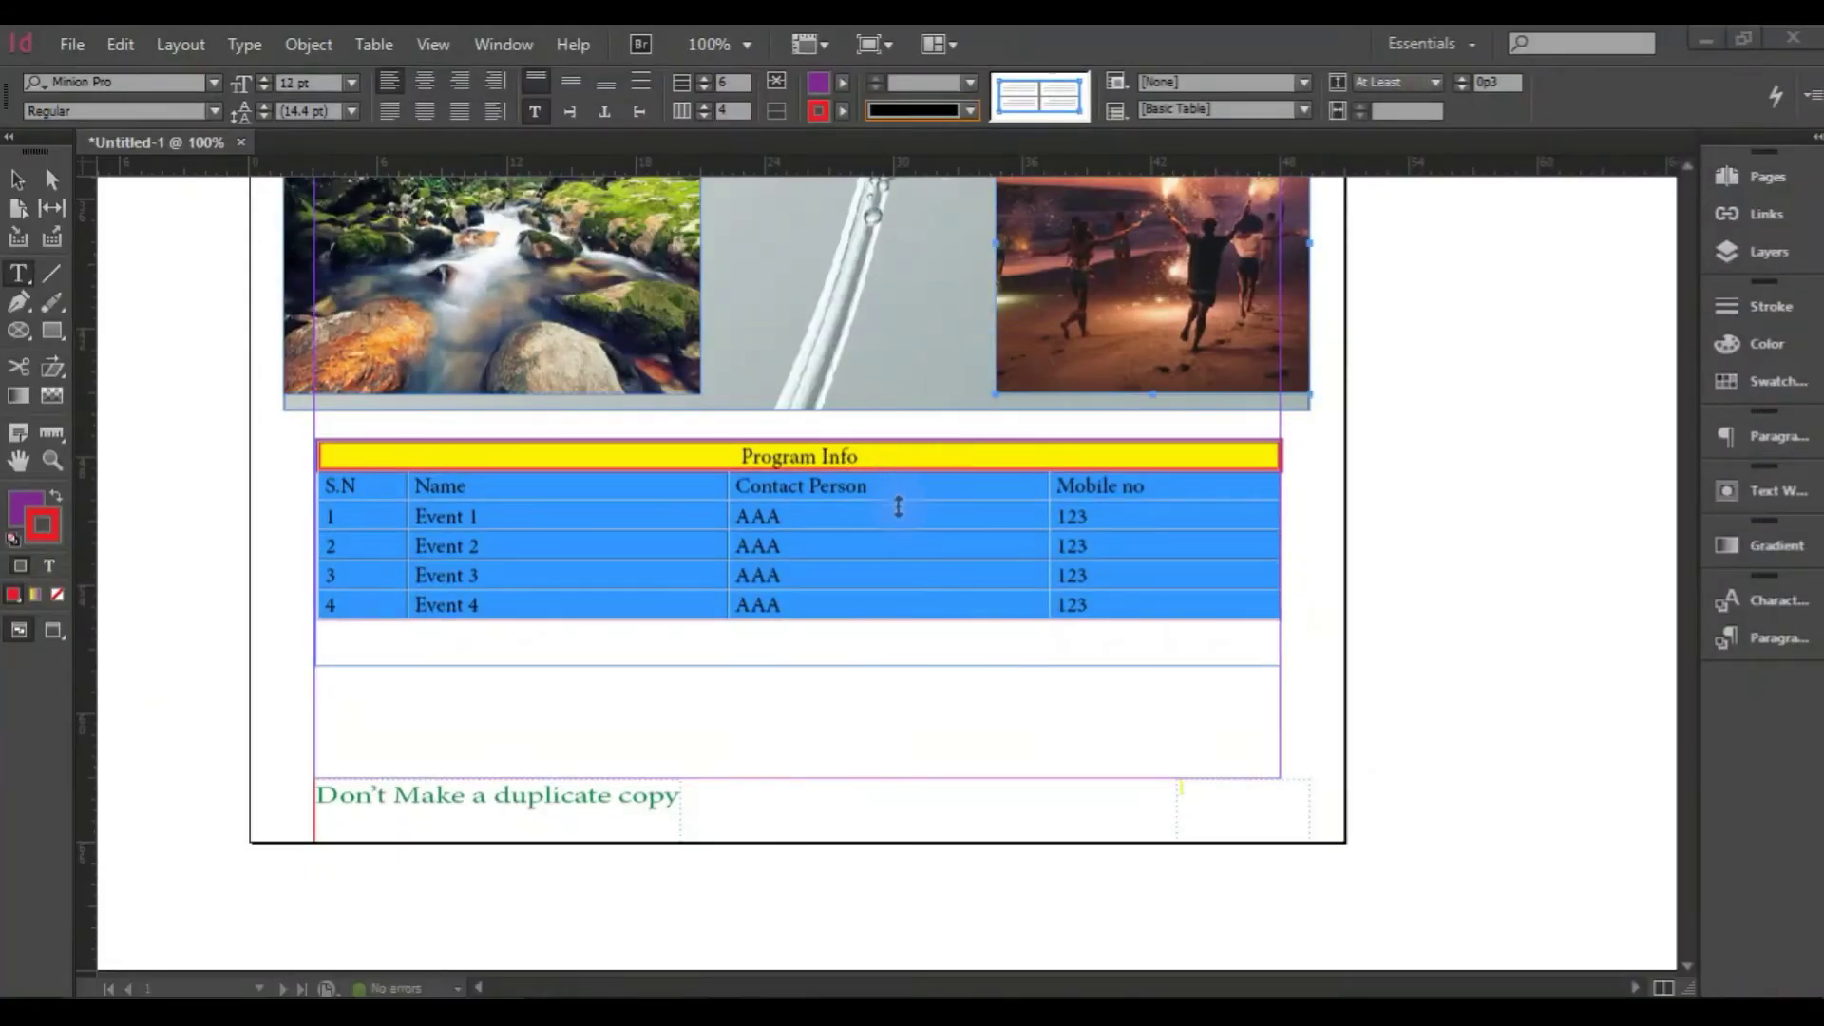
left_click(891, 522)
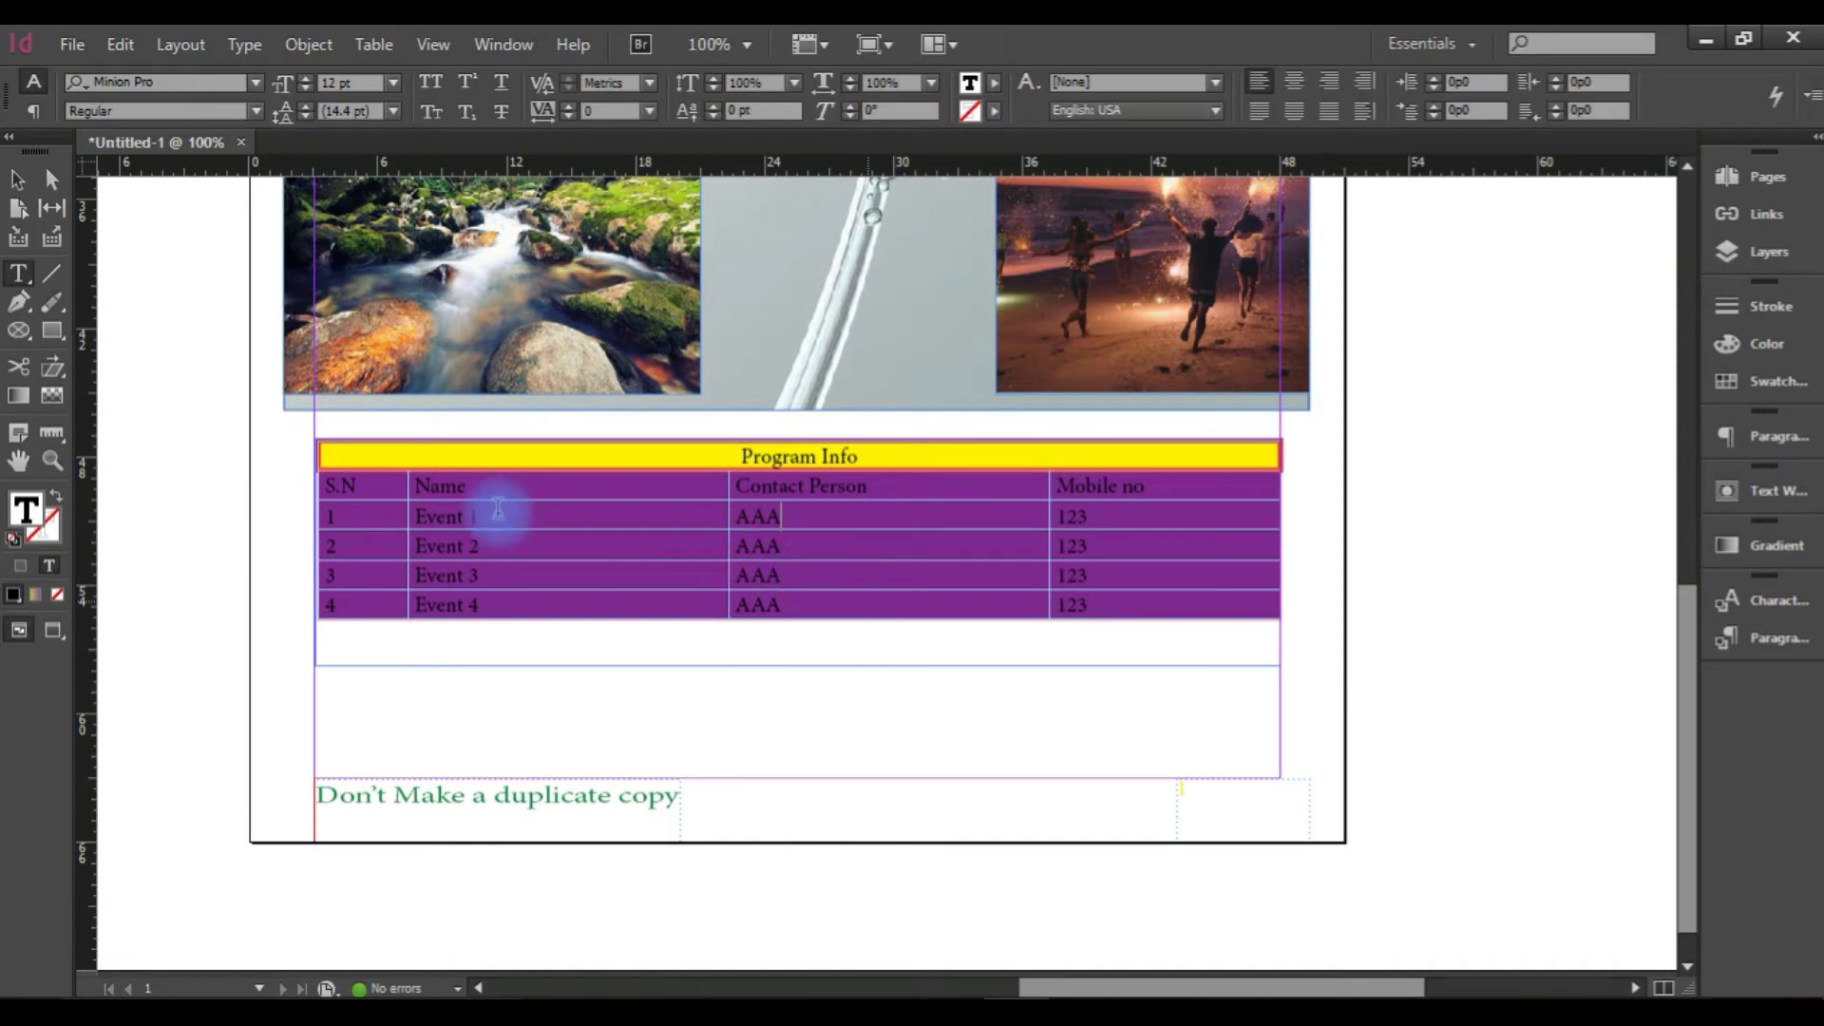
Undo the last three table changes and redo them.
key("ctrl+z")
key("ctrl+z")
key("ctrl+z")
key("ctrl+shift+z")
key("ctrl+shift+z")
key("ctrl+shift+z")
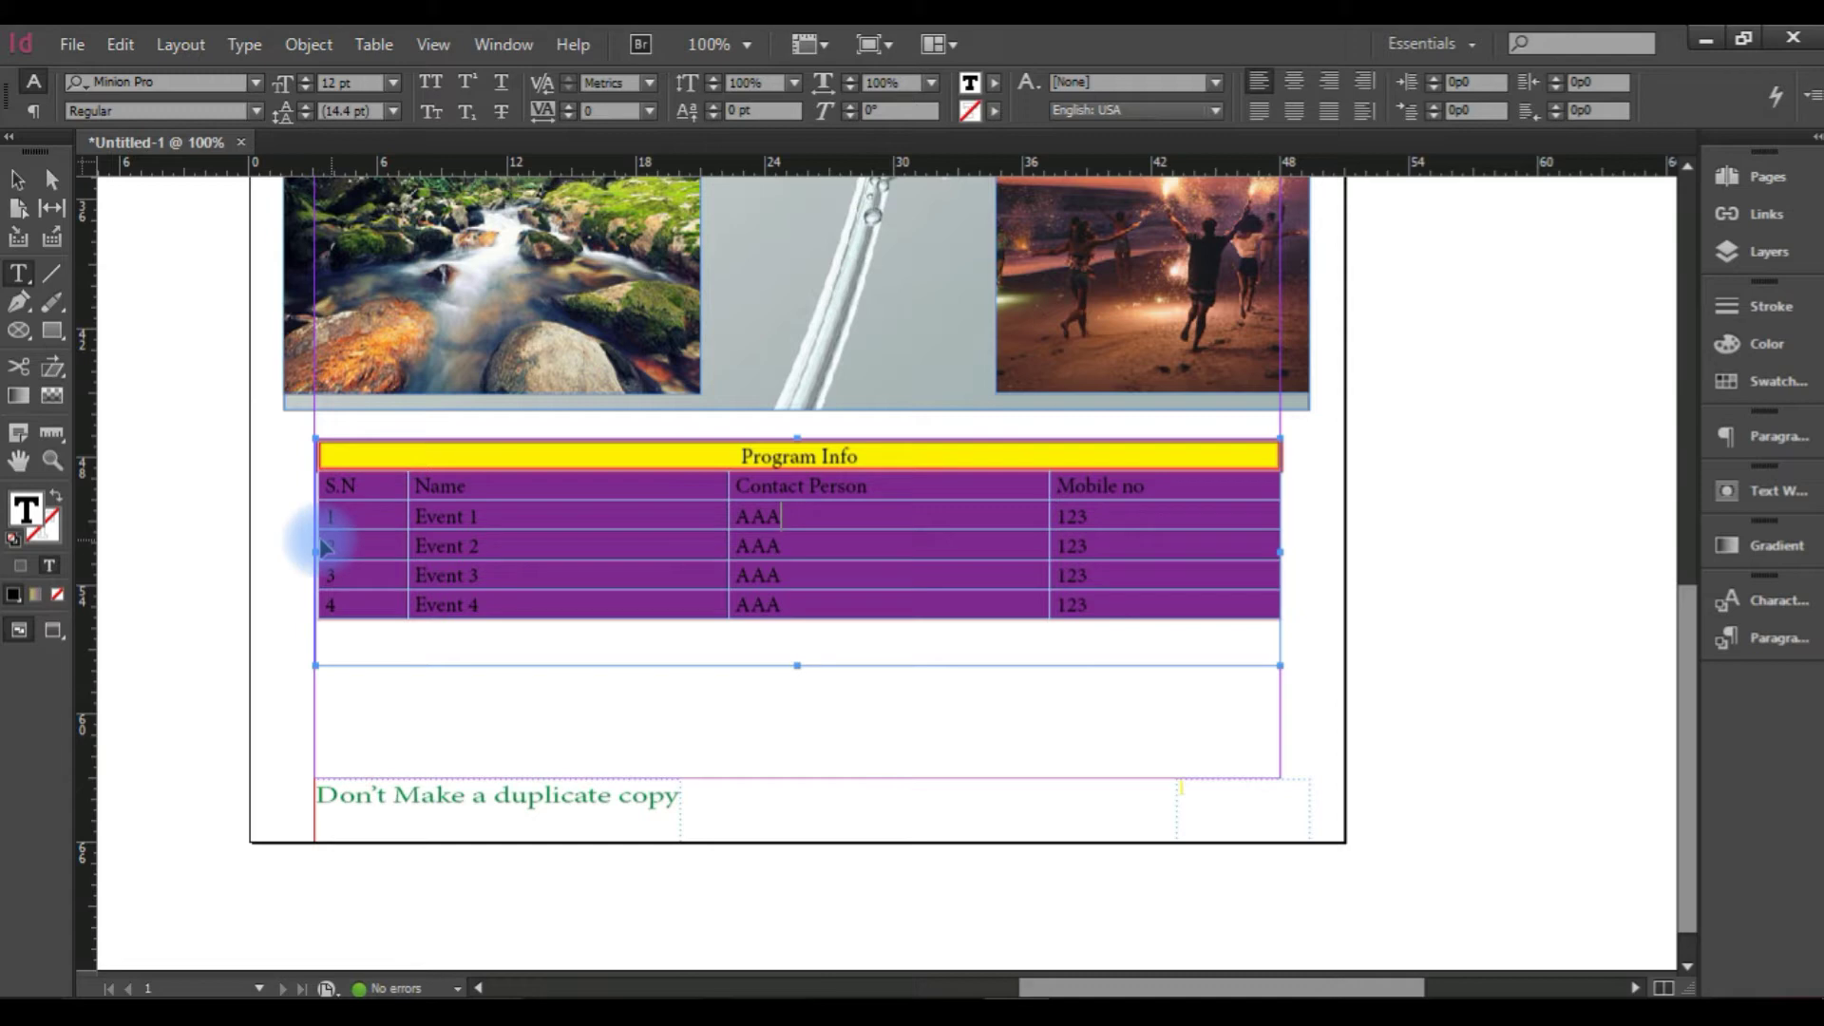
Examine the stroke colors on the outer edge and between the purple cells of the table at high magnification.
key("ctrl+equal")
left_click_drag(1259, 765, 1055, 655)
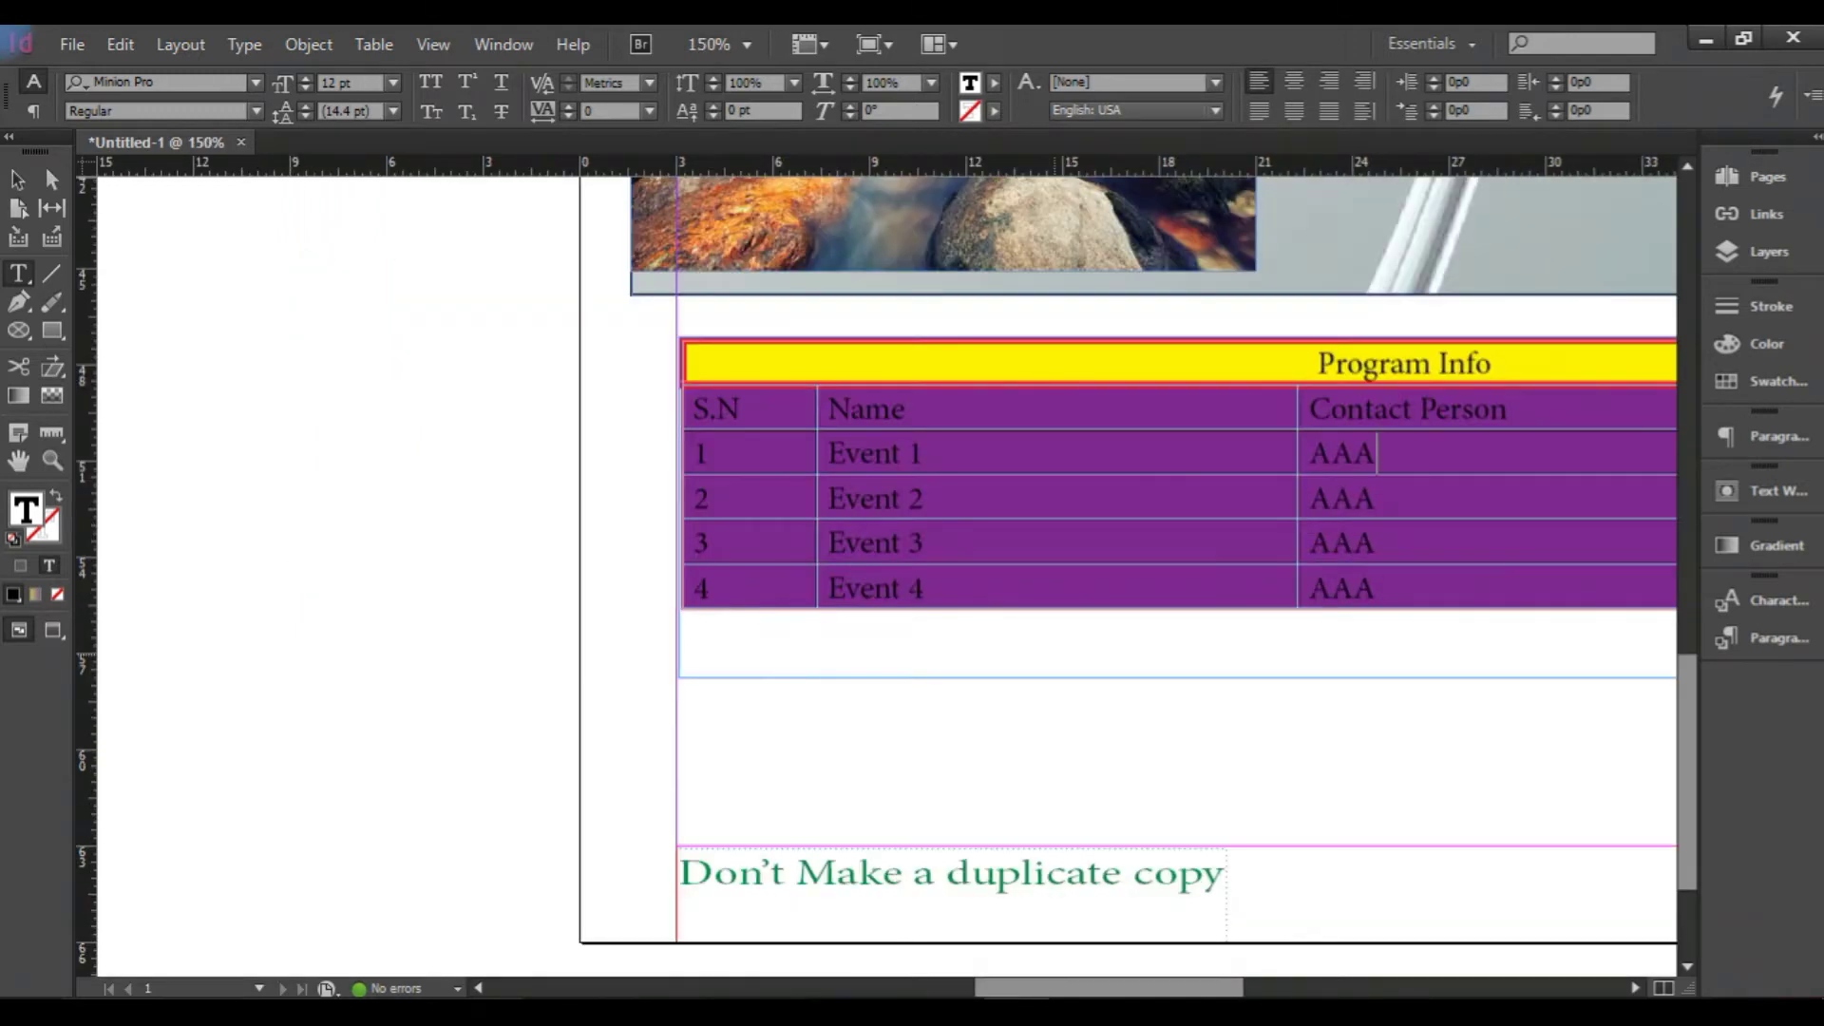
key("ctrl+equal")
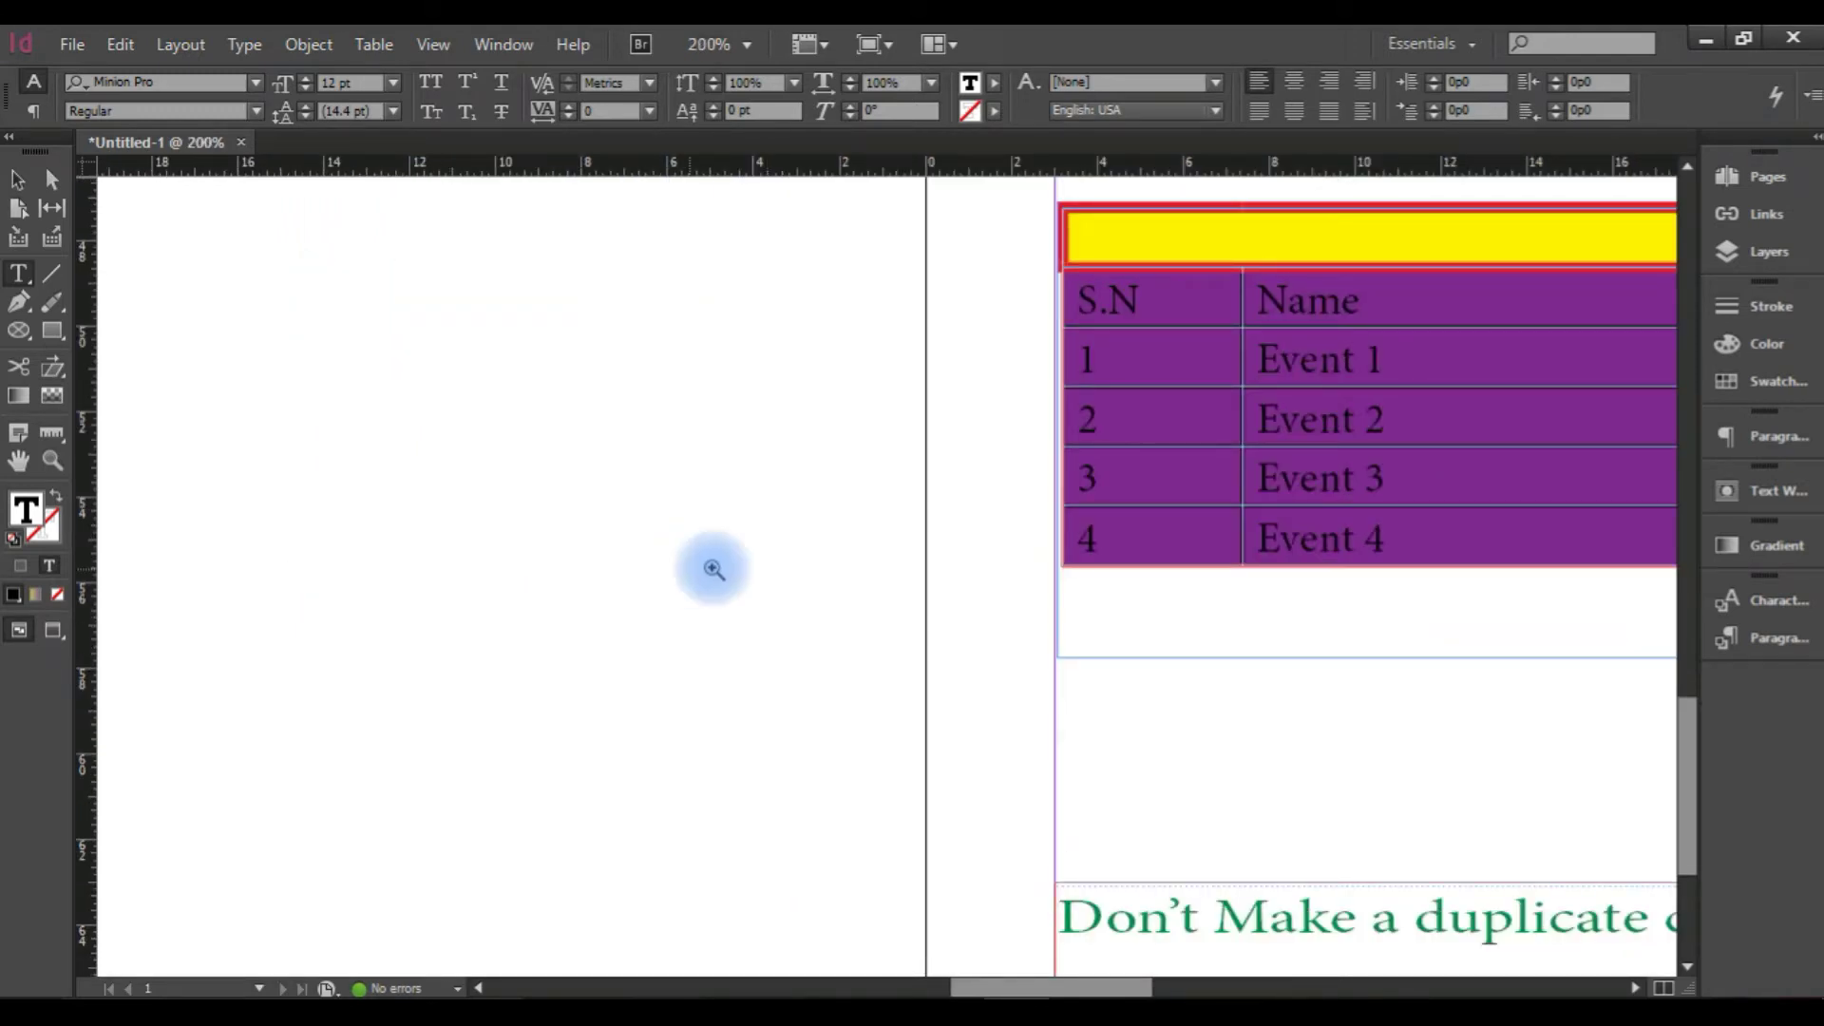
left_click(1194, 575)
key("ctrl+equal")
key("ctrl+equal")
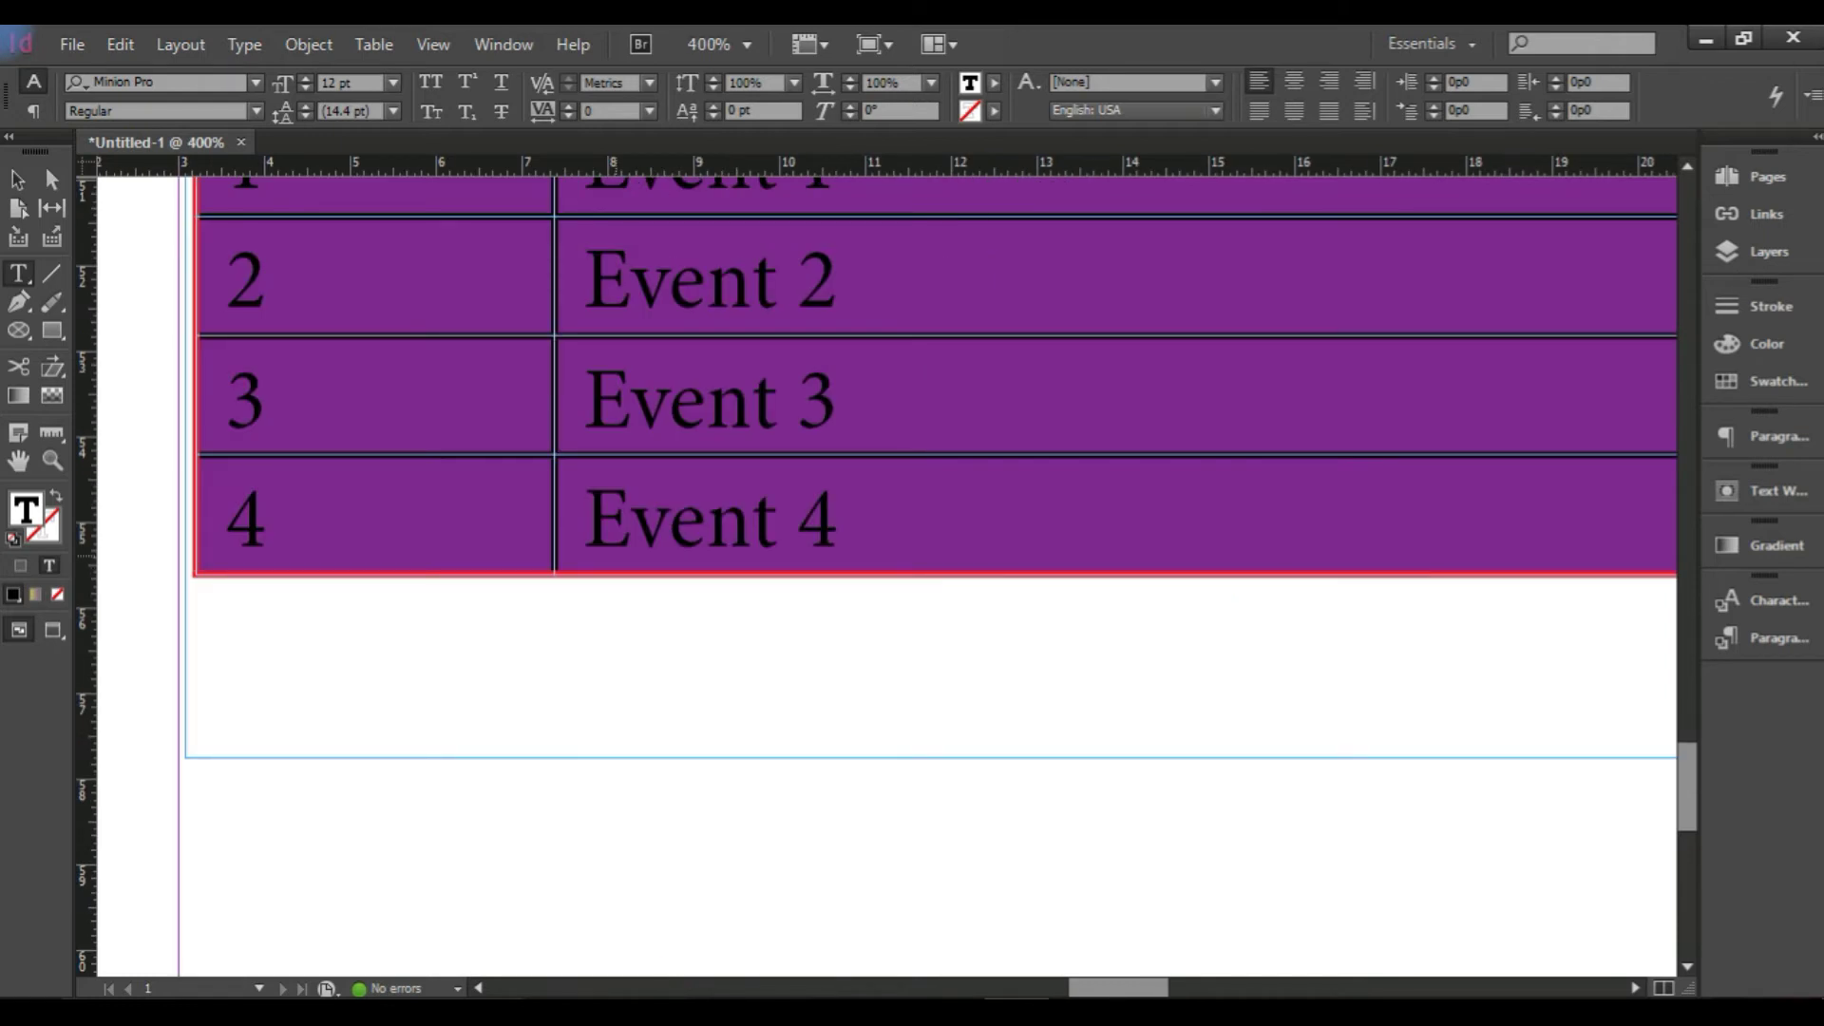
key("ctrl+minus")
key("ctrl+minus")
key("ctrl+minus")
key("ctrl+minus")
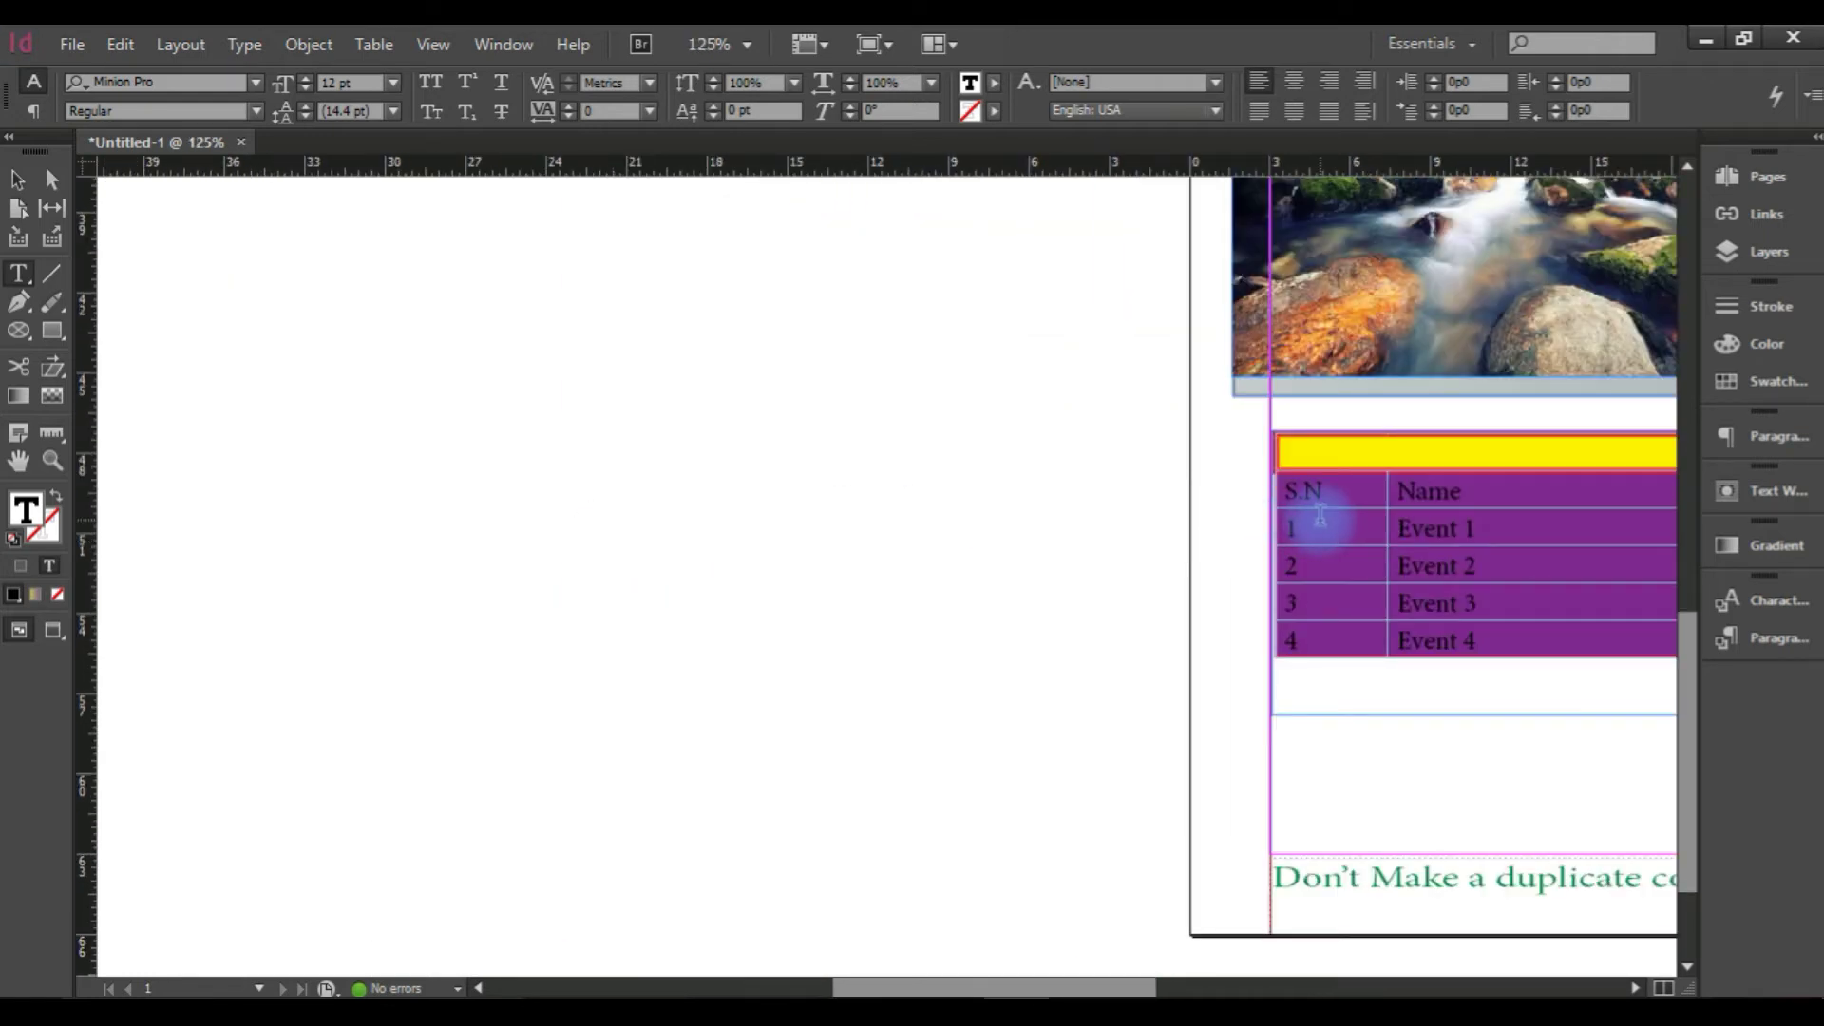
left_click(603, 575)
Remove the fill from all cells below the Program Info title by setting their fill color to None.
left_click(18, 179)
left_click_drag(1099, 440, 322, 522)
left_click_drag(796, 480, 639, 366)
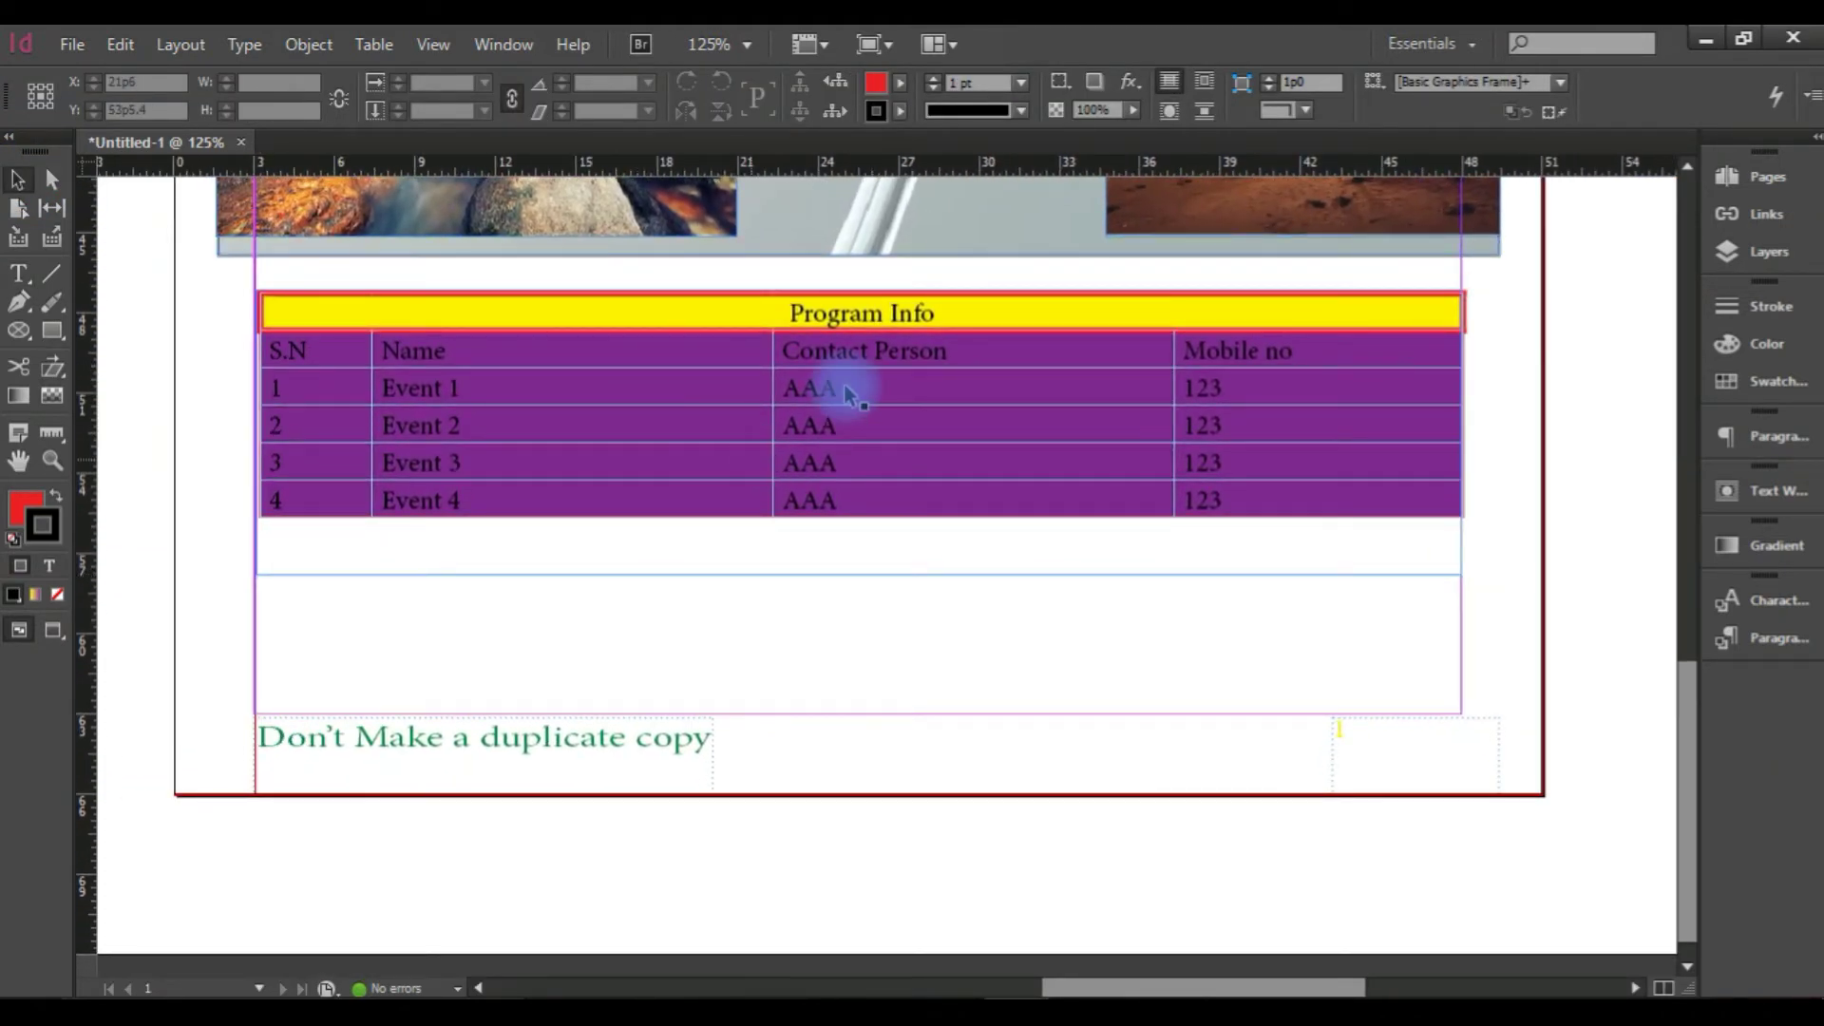
left_click(291, 357)
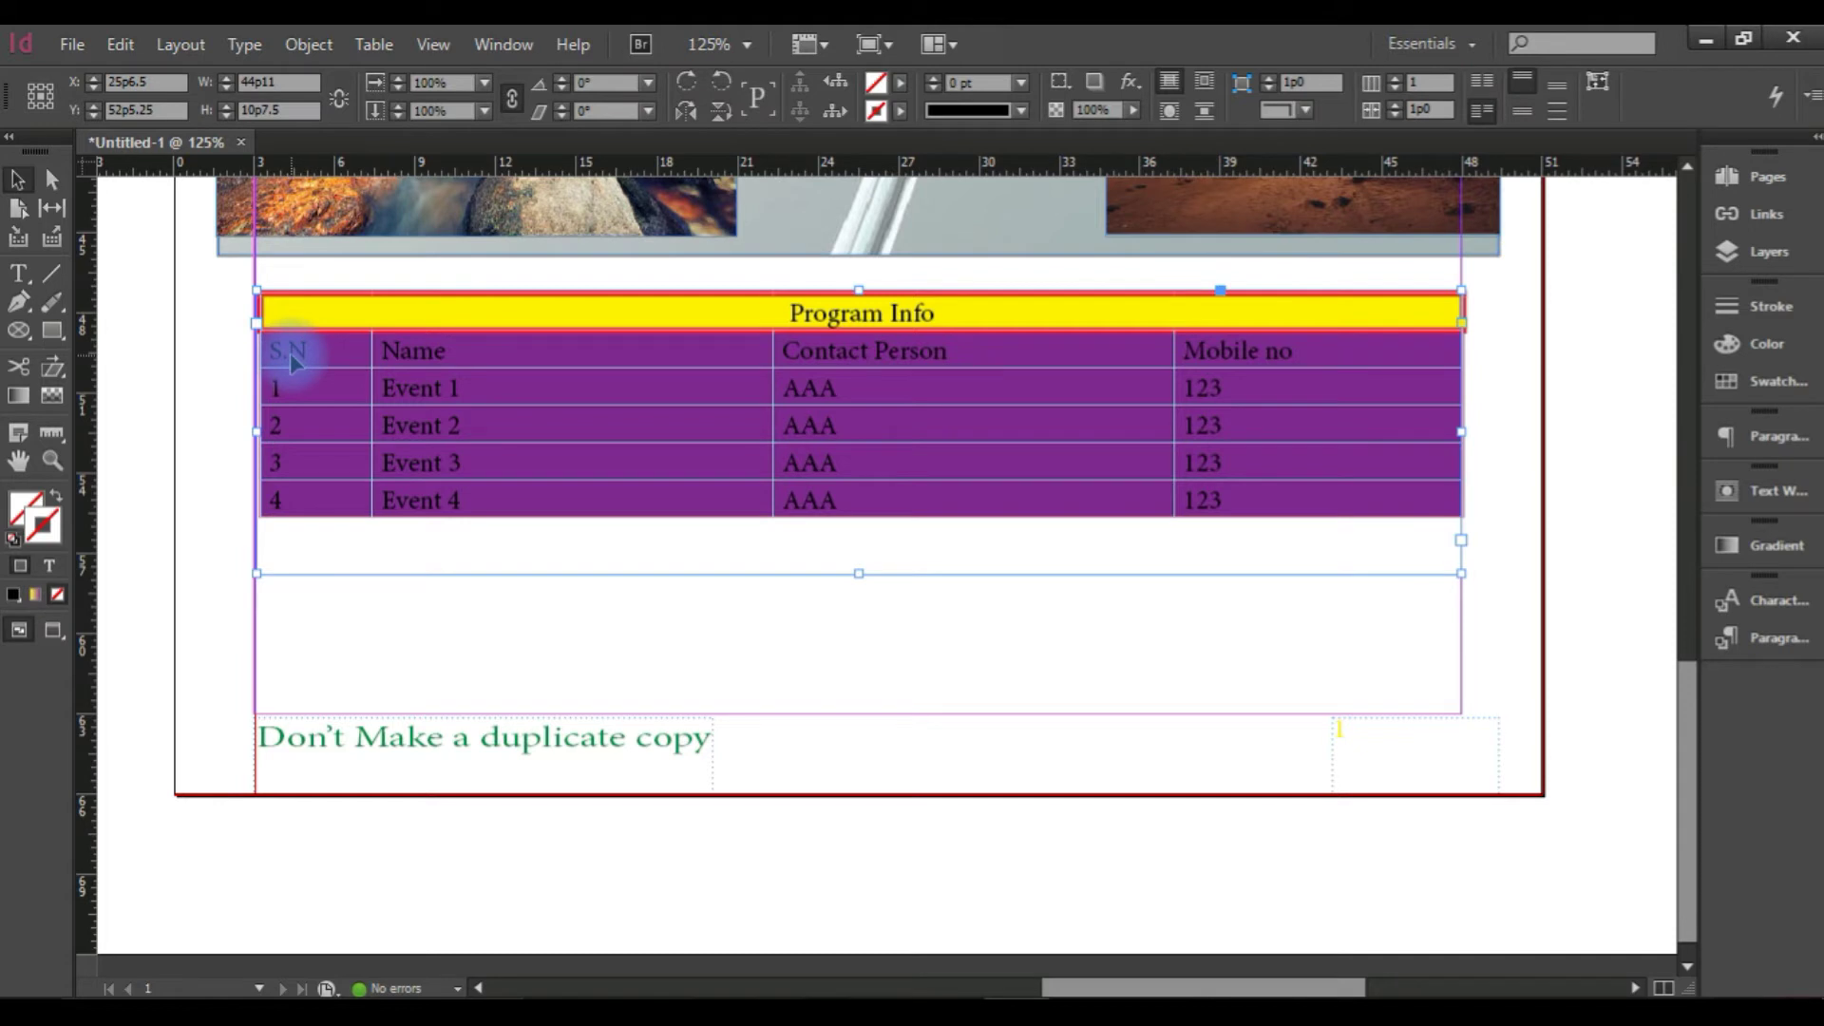
double_click(292, 357)
left_click_drag(276, 356, 1264, 501)
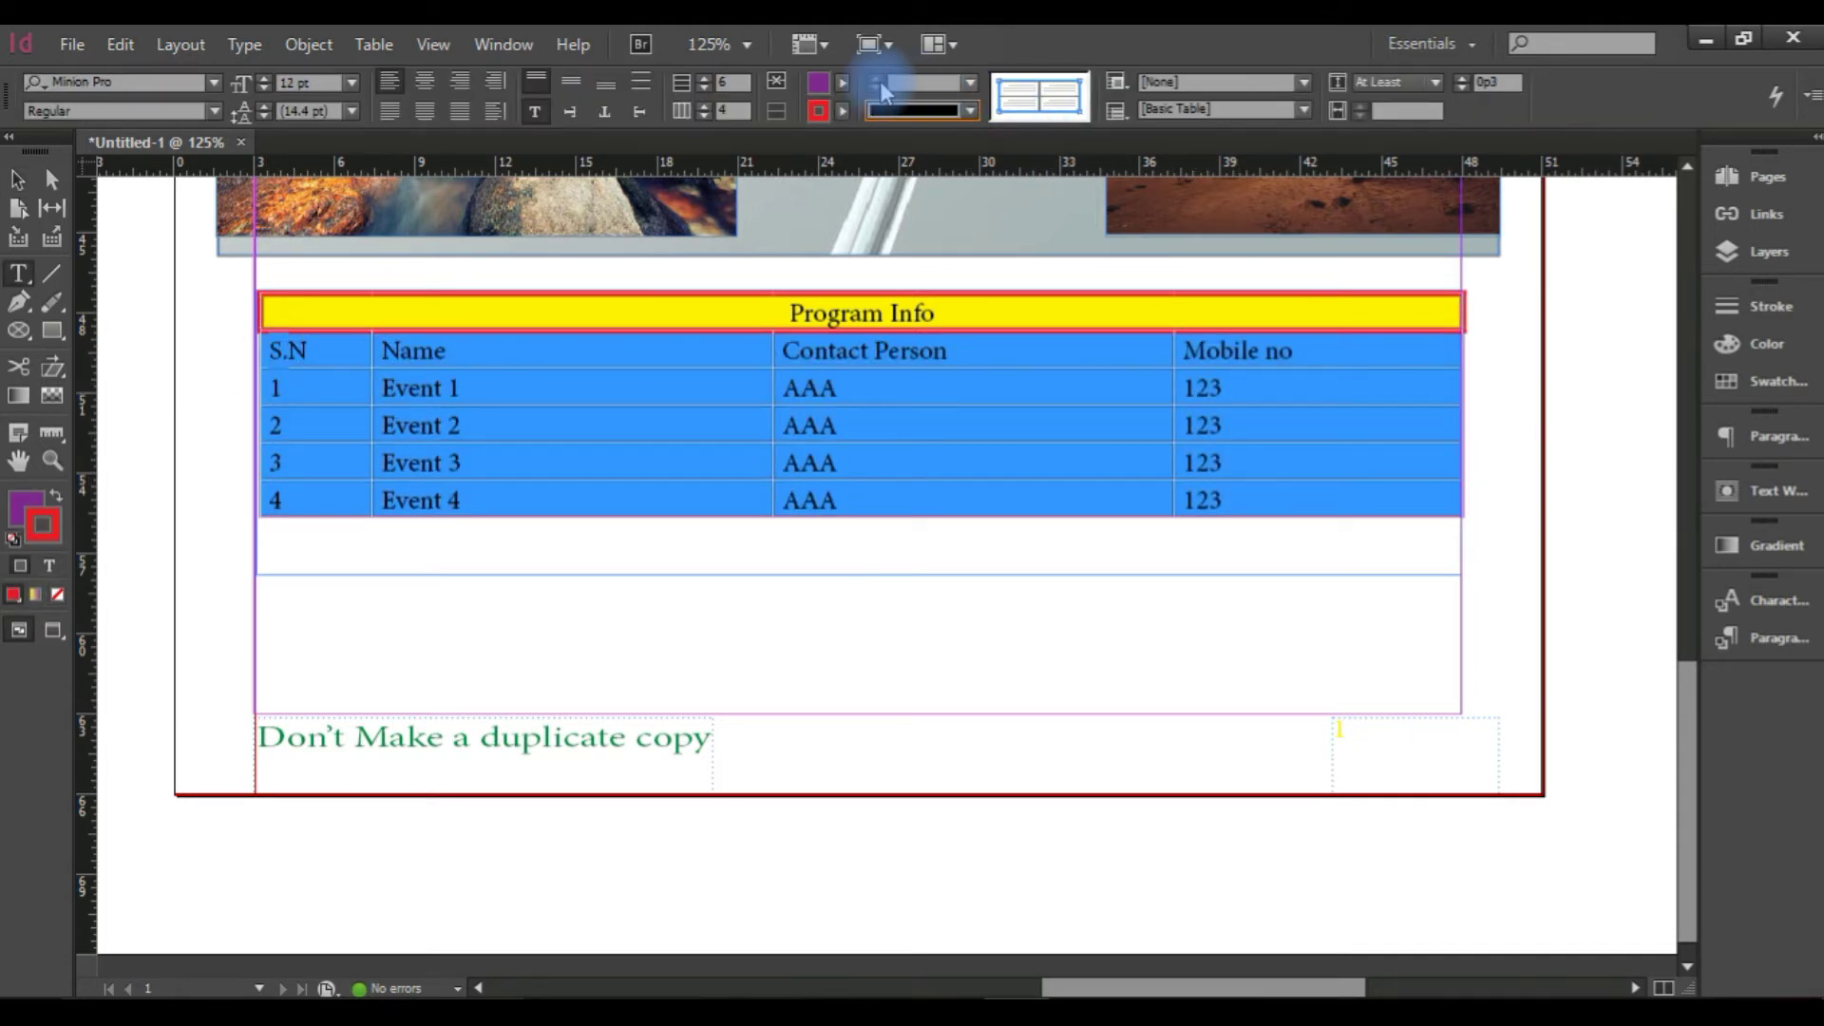
left_click(842, 83)
left_click(583, 142)
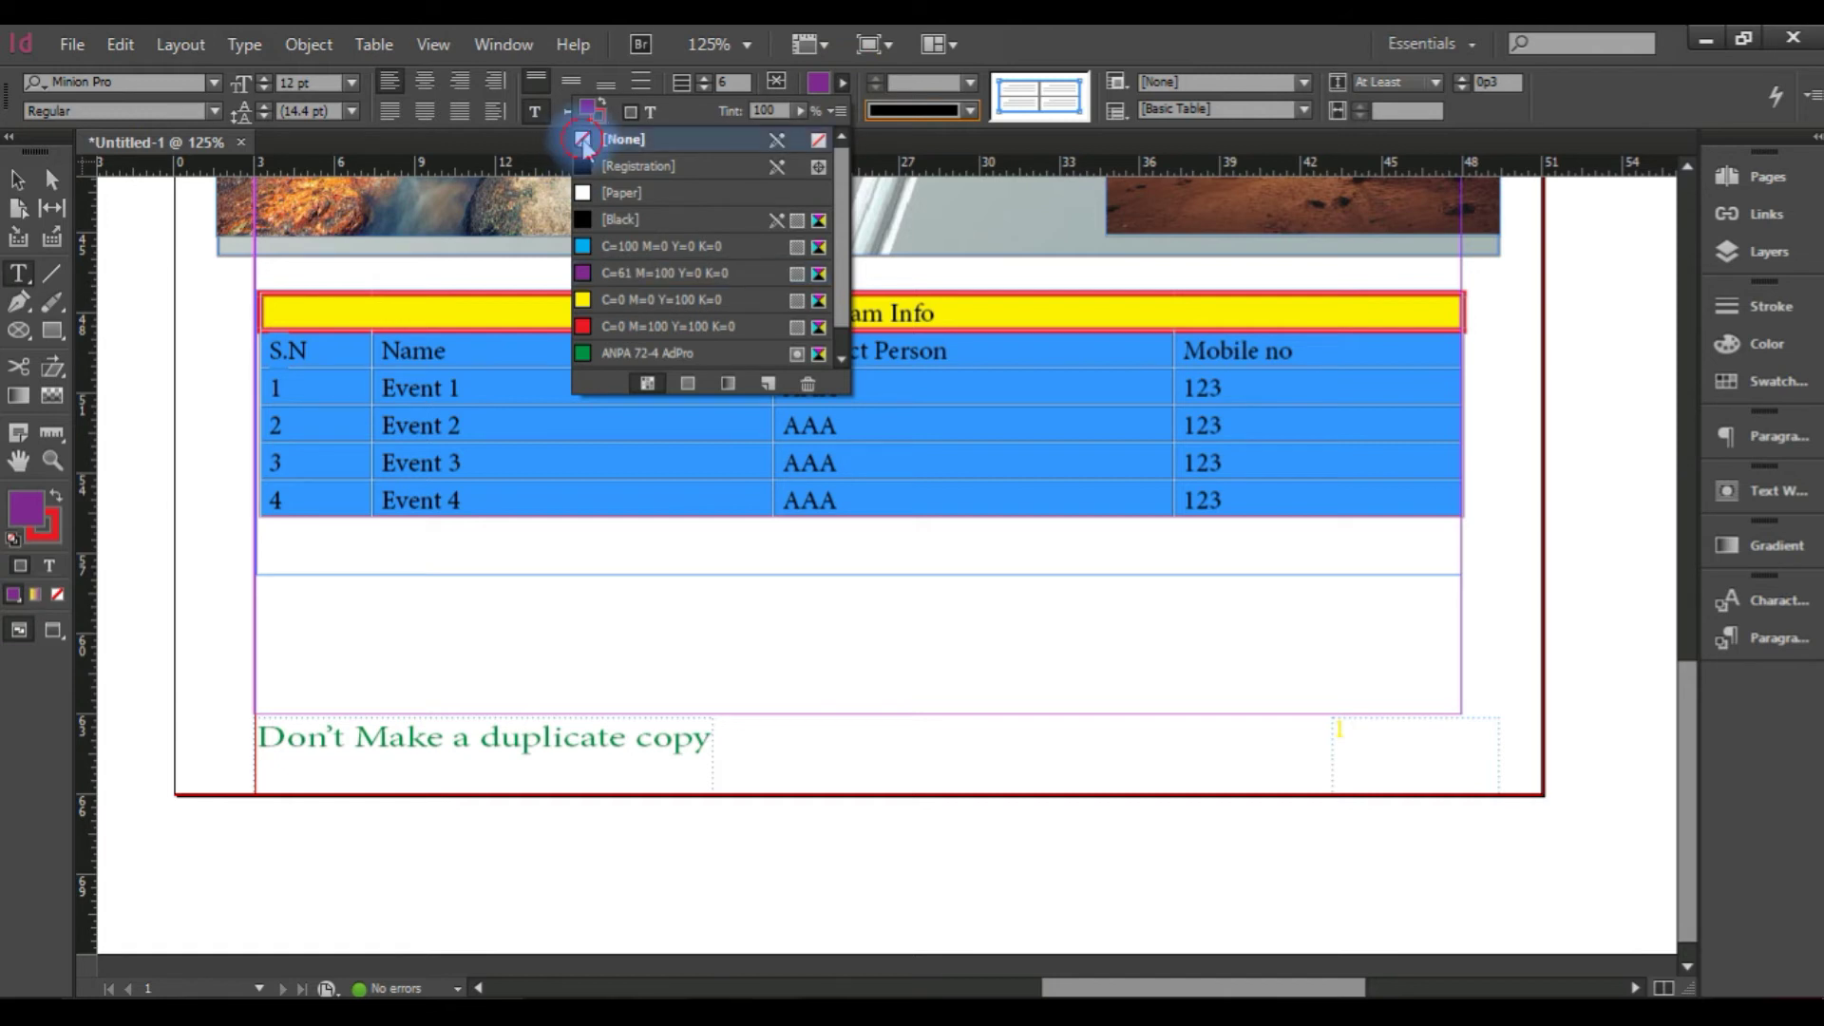
left_click(844, 88)
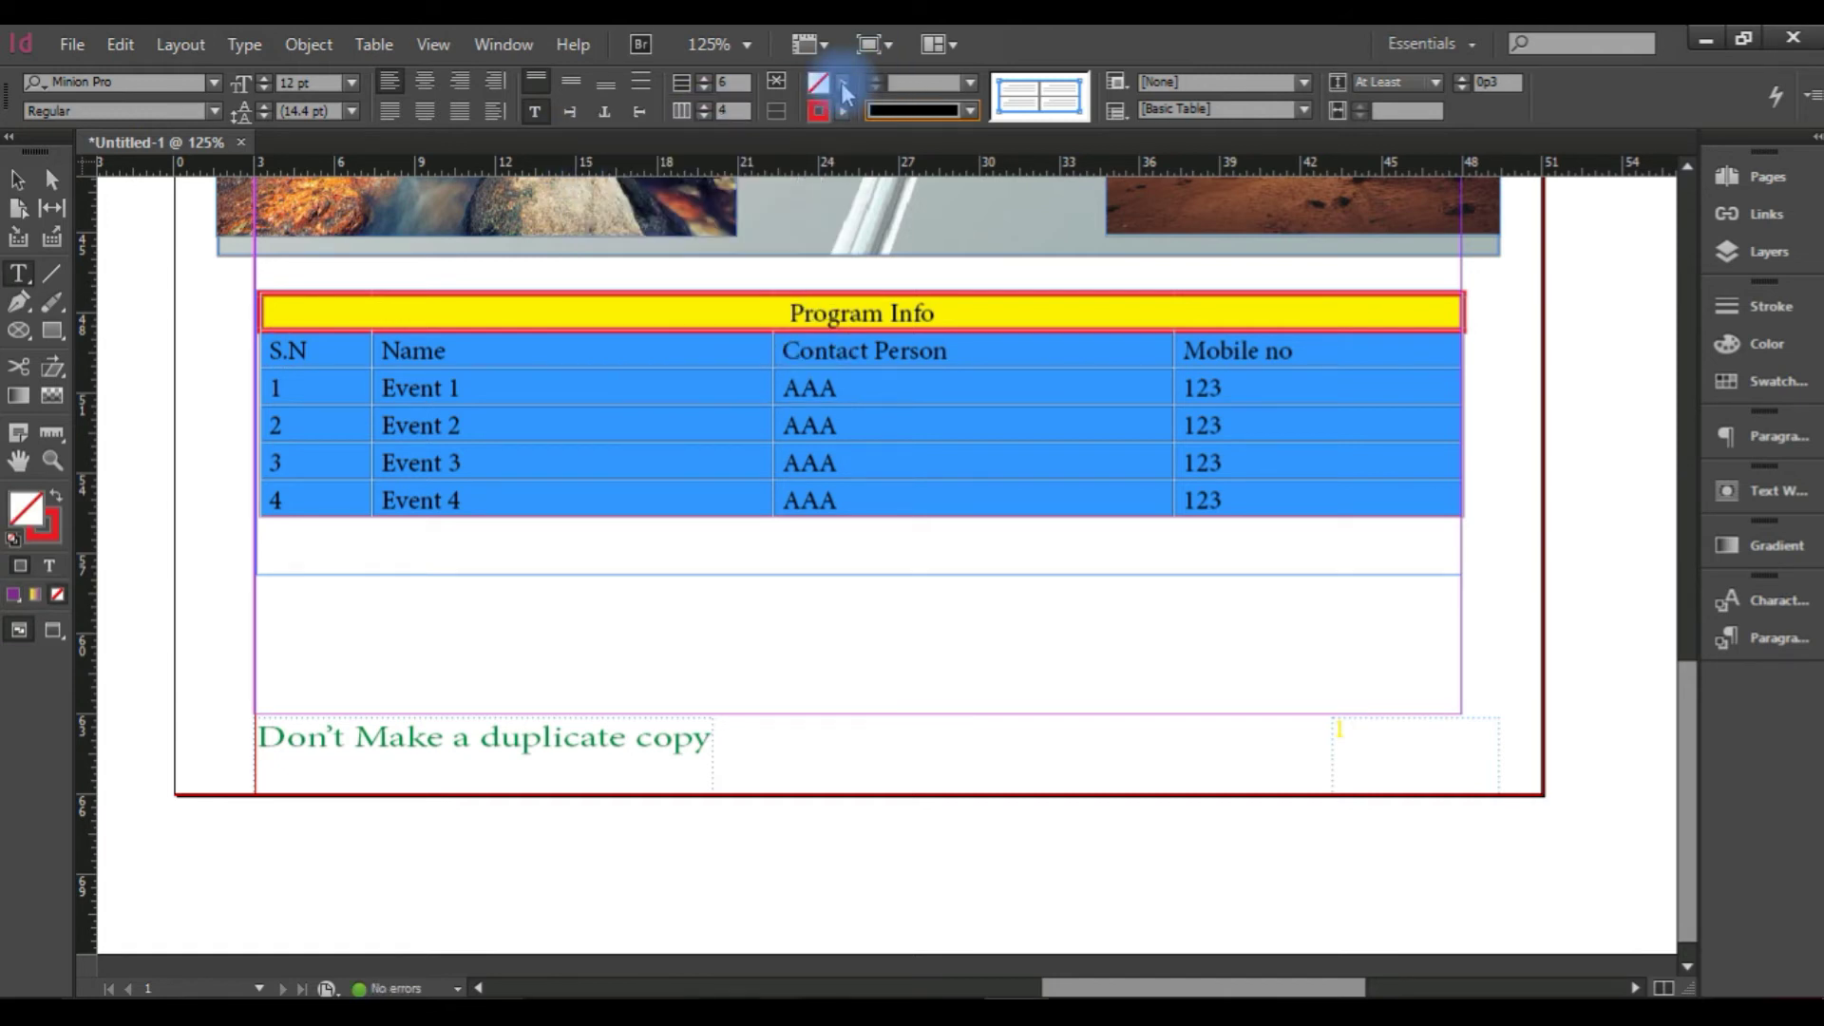
Set the stroke weight of all cells below the Program Info title to 4 pt and deselect them.
right_click(654, 418)
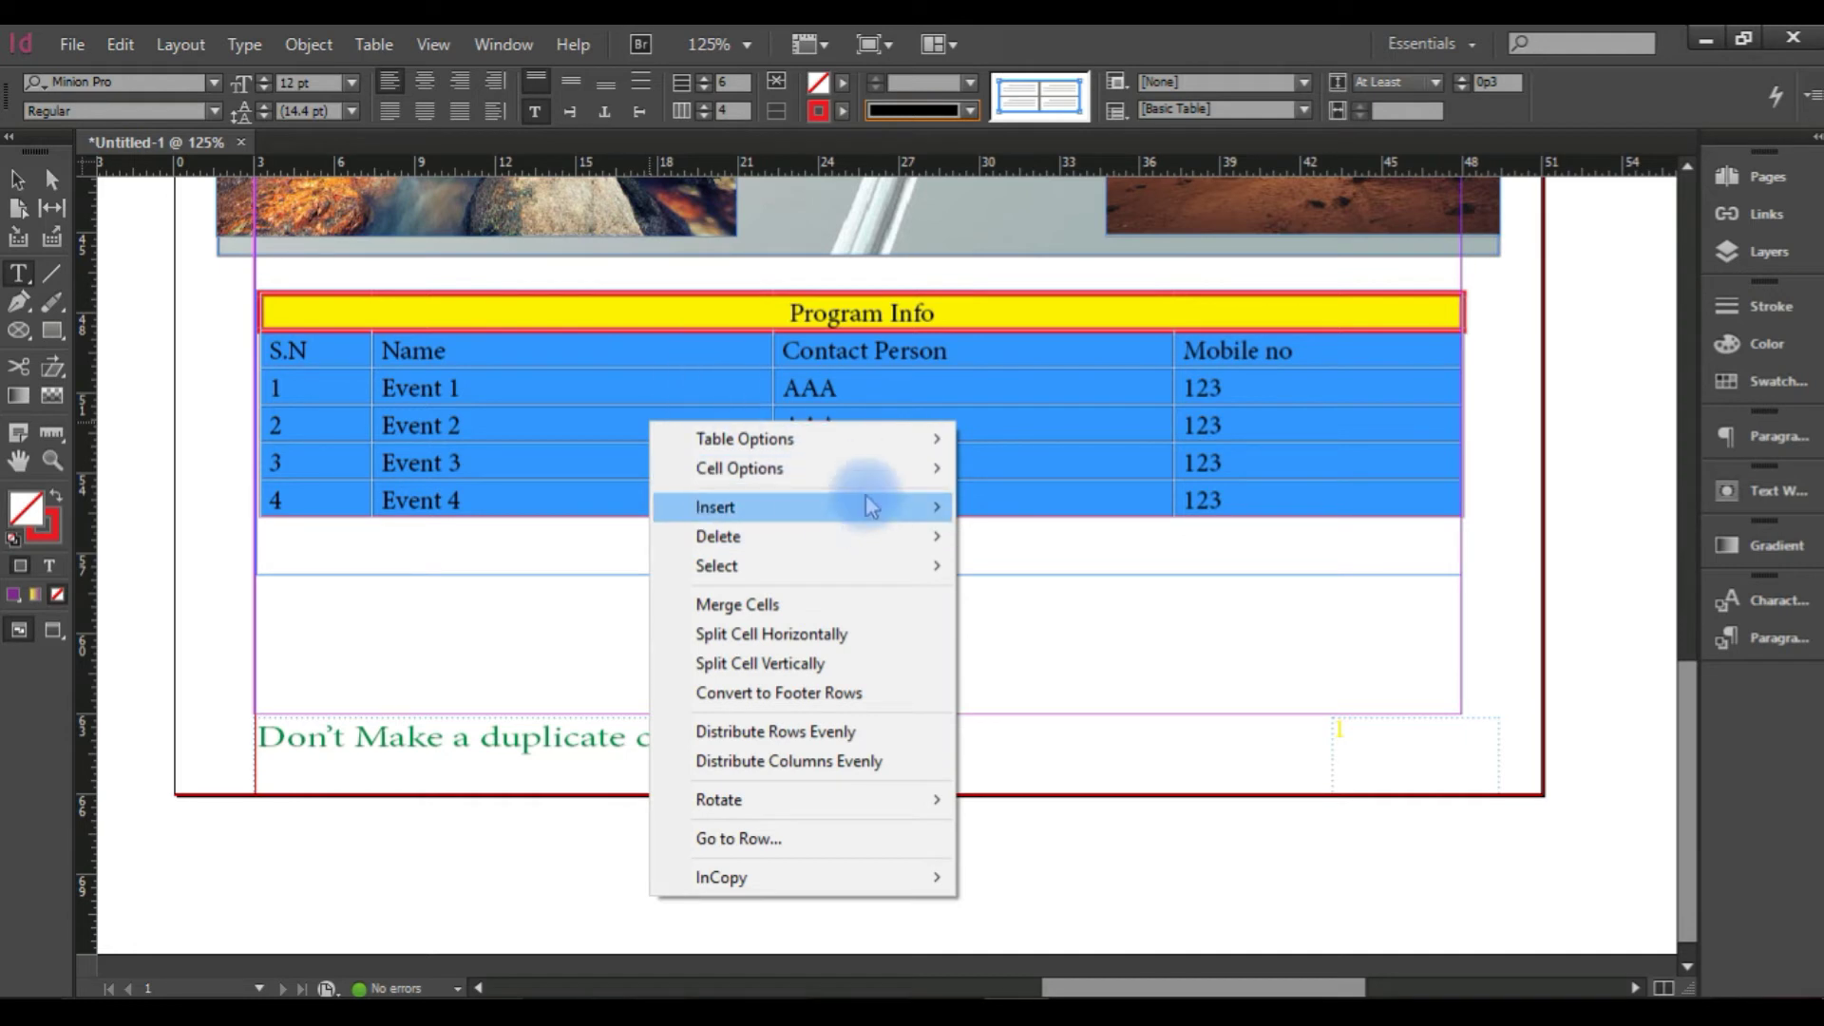
mouse_move(872, 473)
left_click(1085, 498)
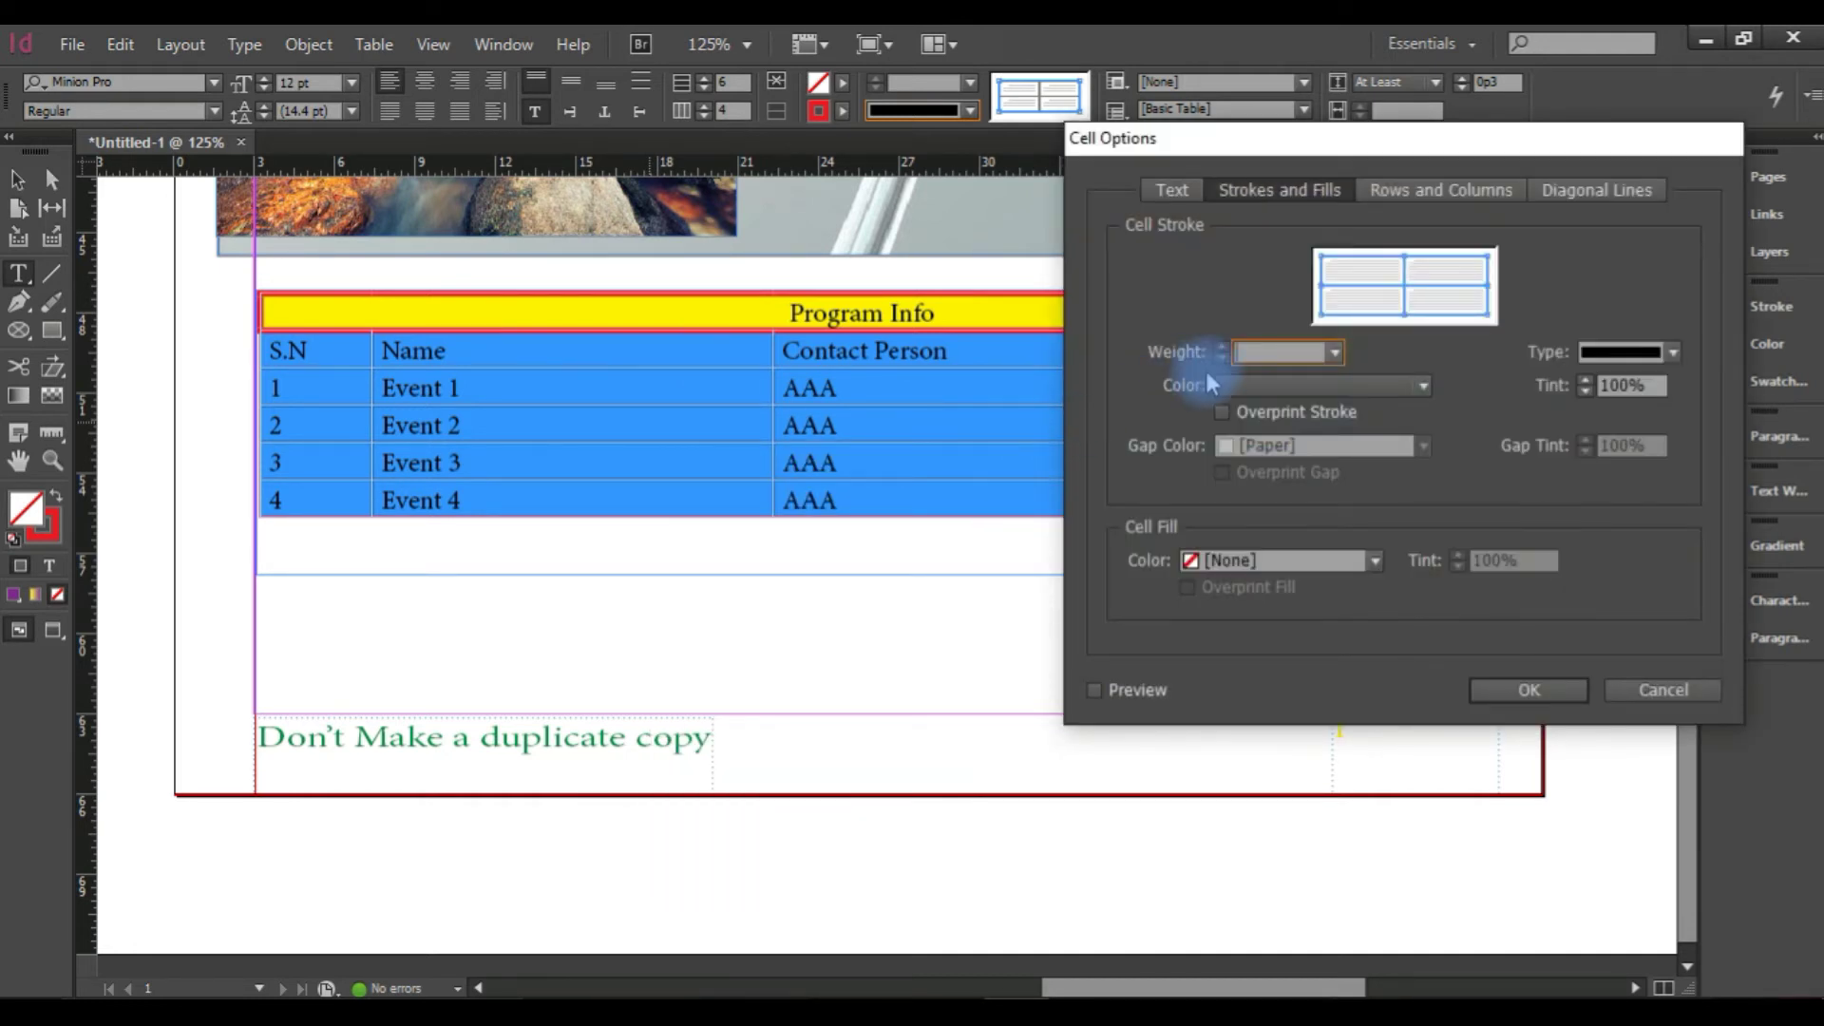
left_click(1335, 354)
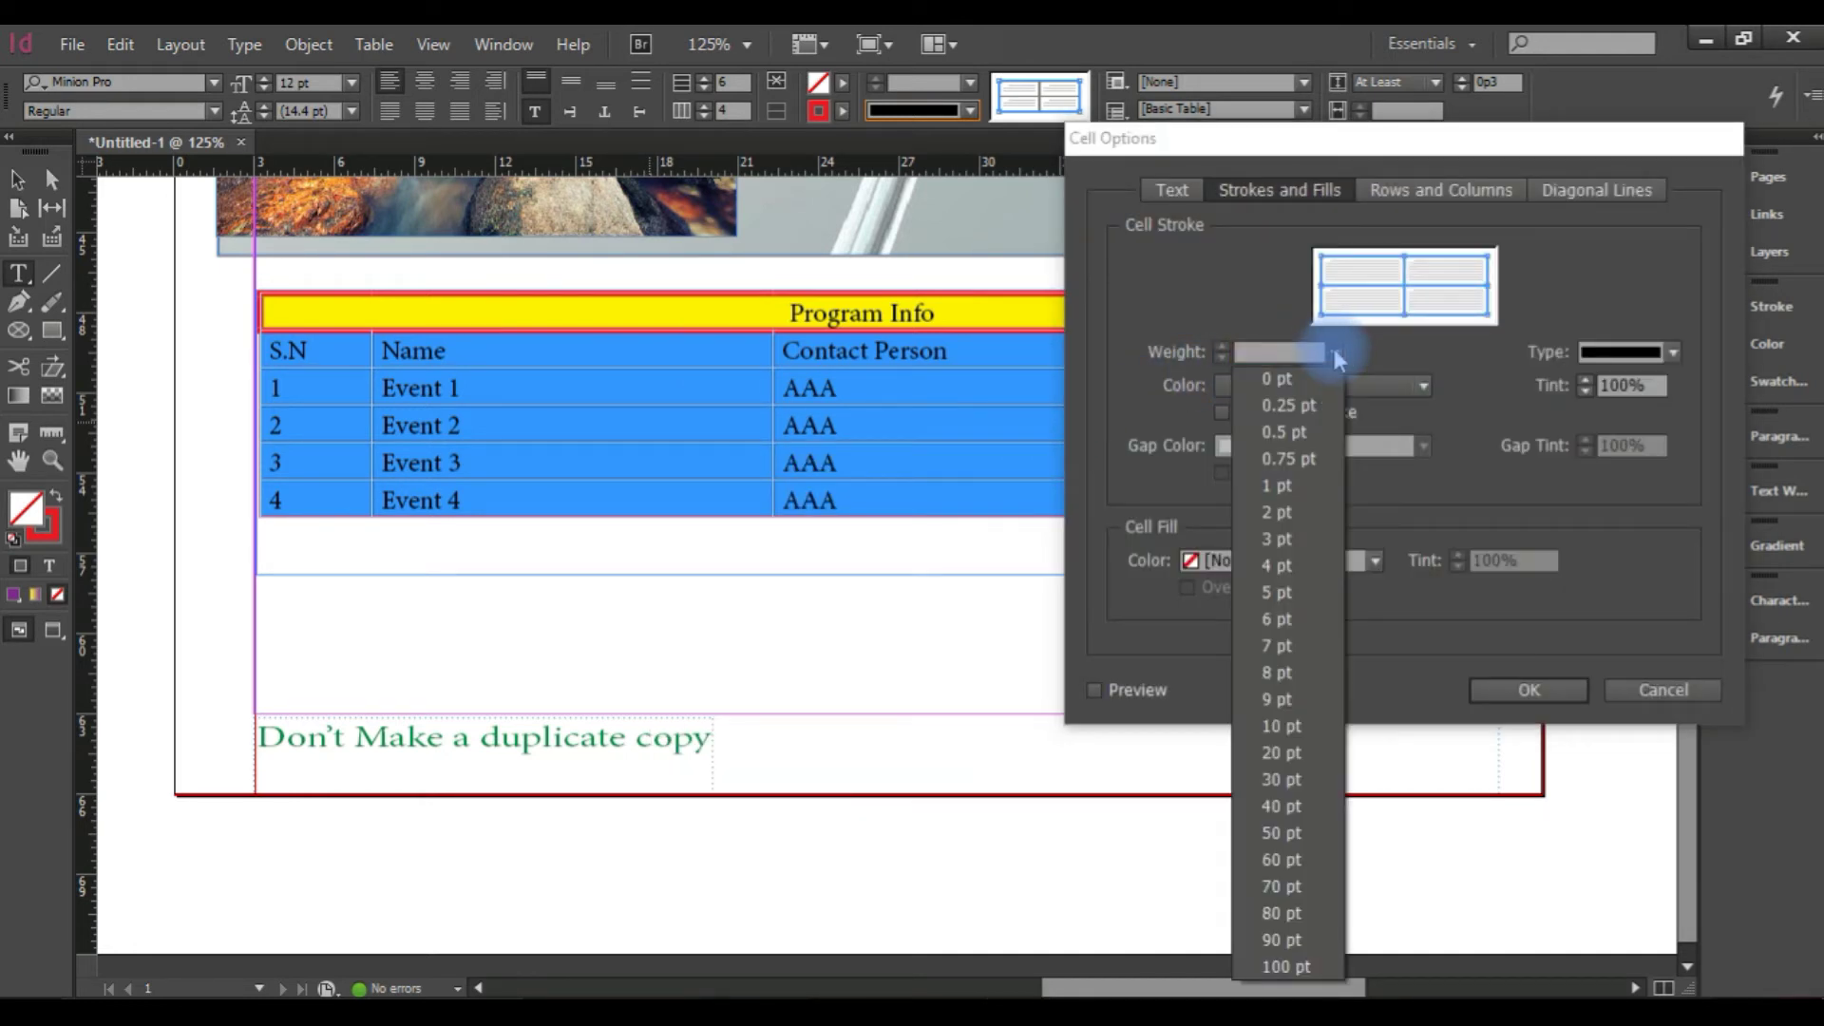
left_click(1274, 586)
left_click(1529, 691)
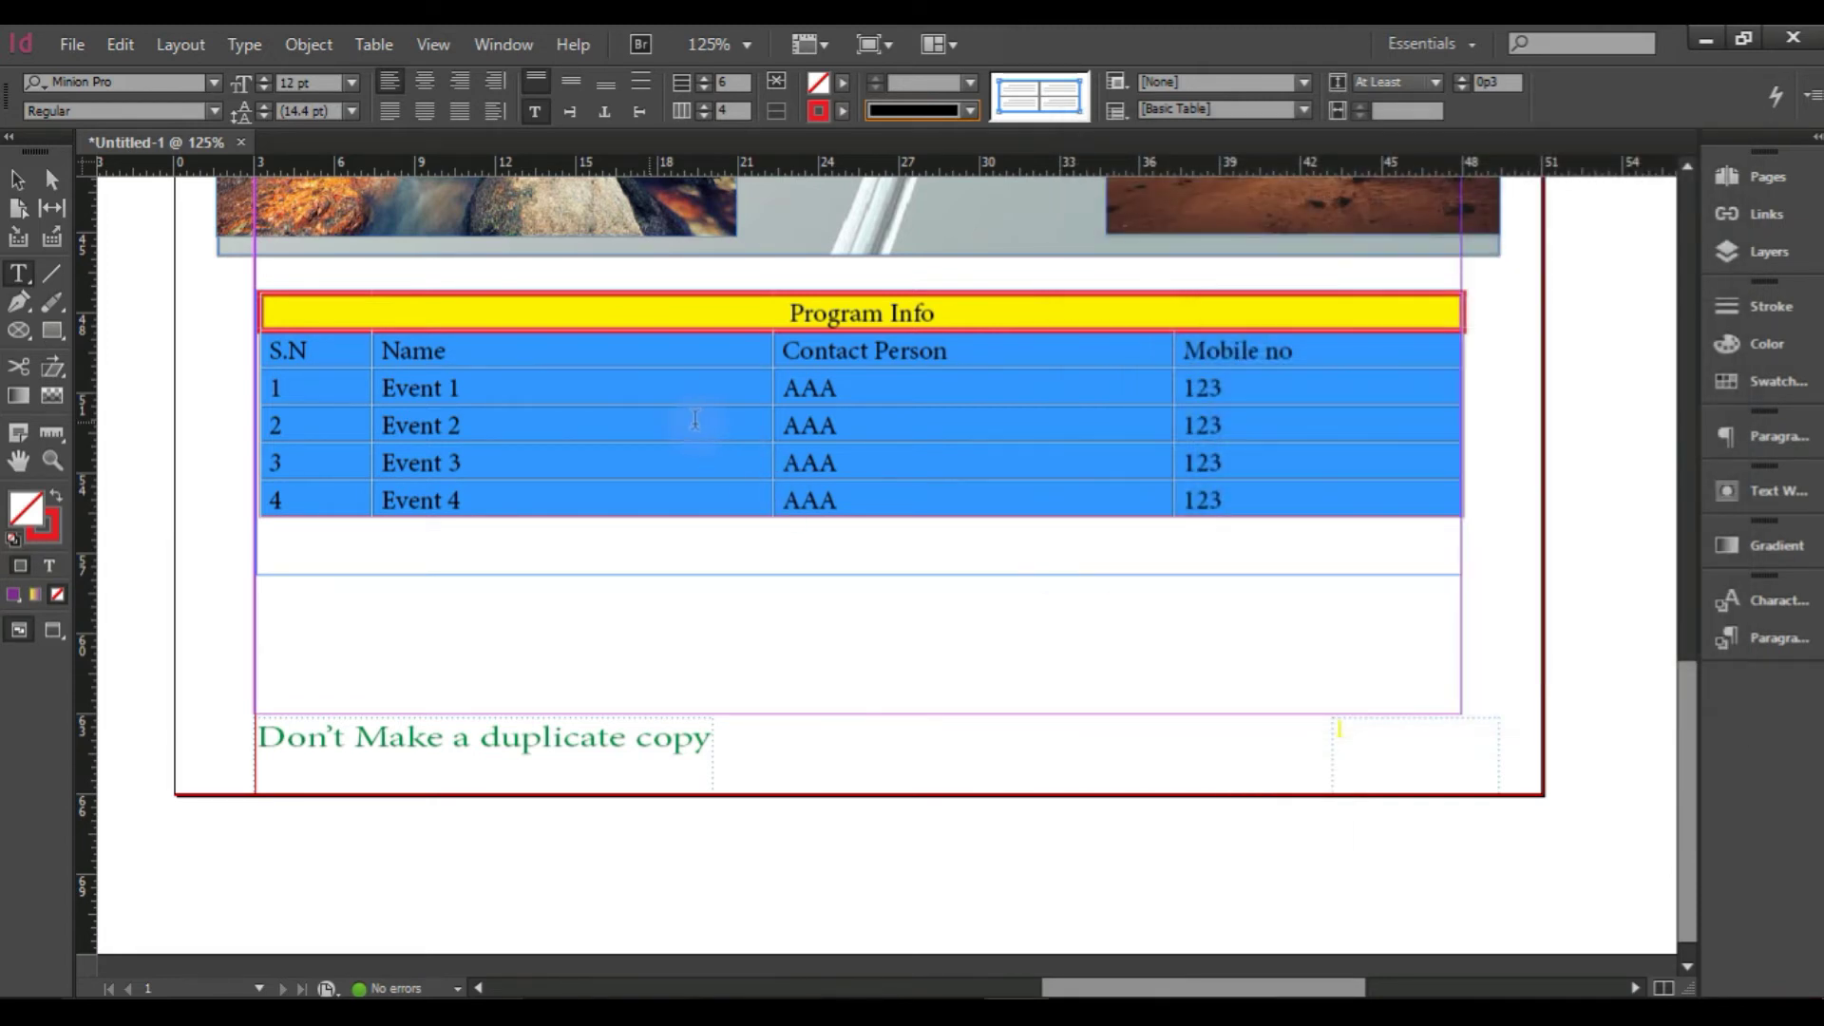
left_click(714, 606)
left_click(655, 530)
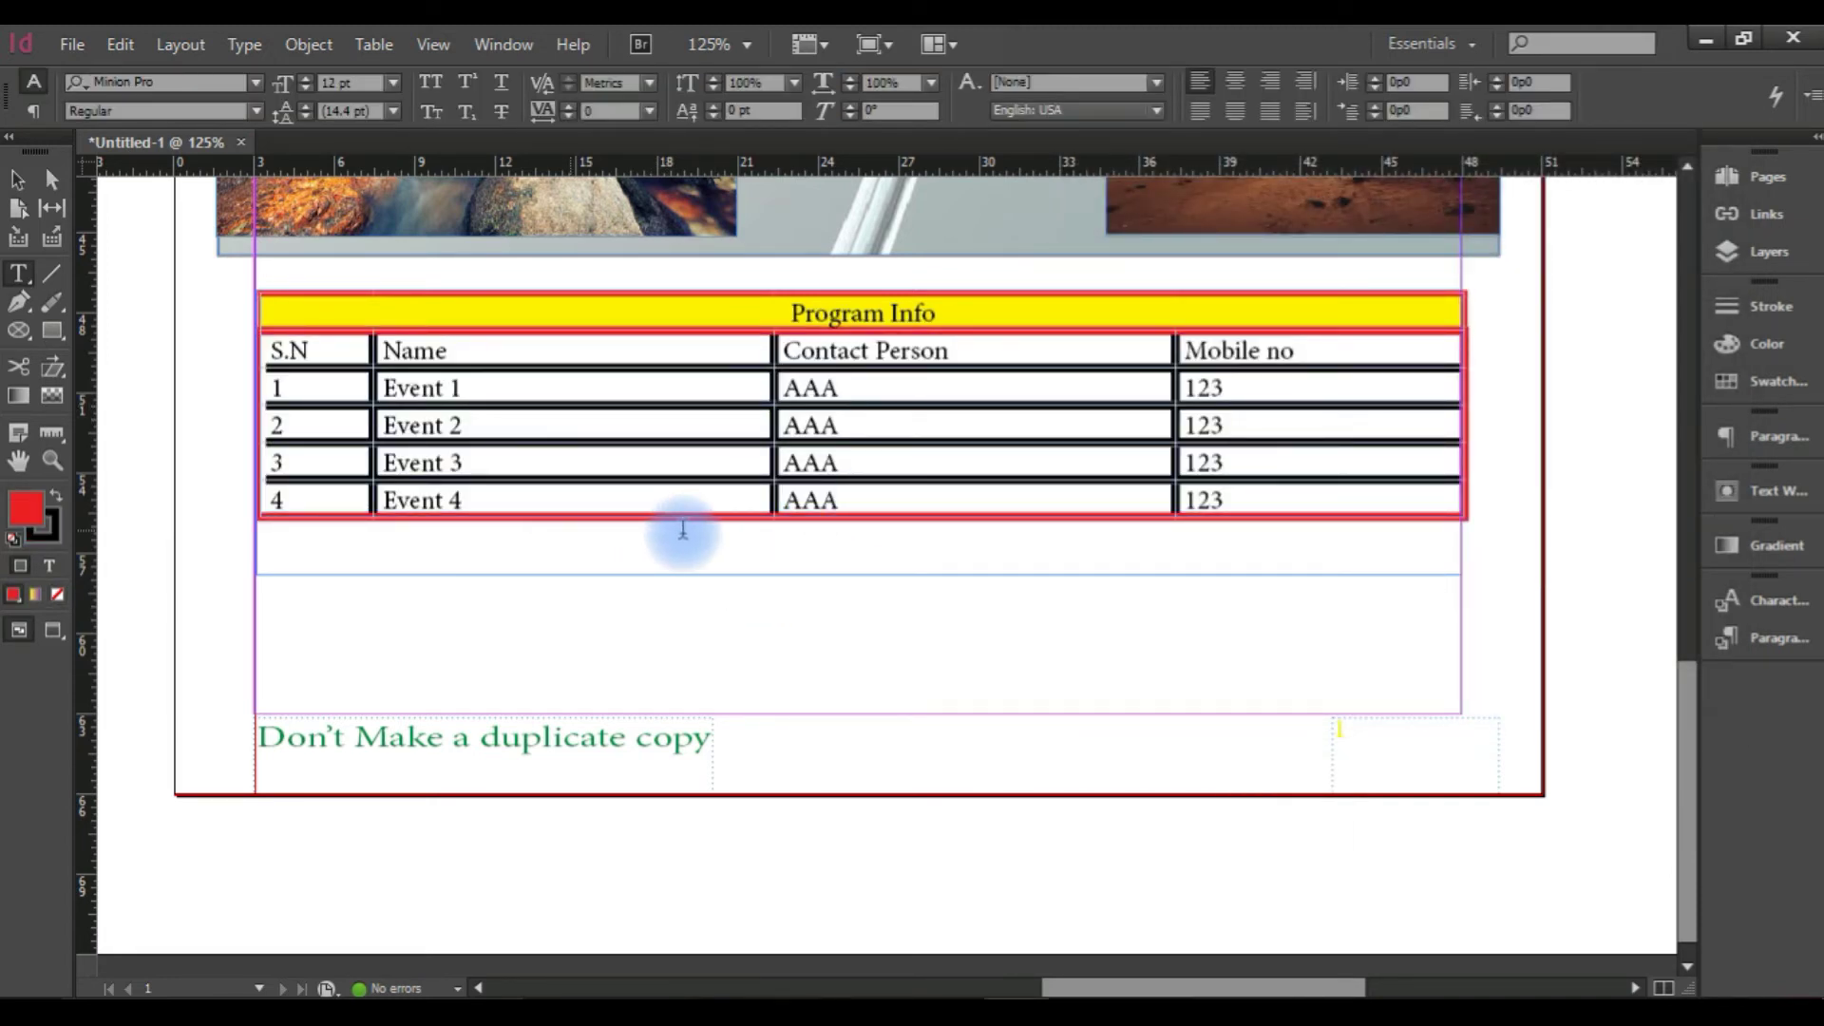
Set the stroke weight to 3 pt on all edges of every table cell, including the Program Info title.
left_click(1235, 497)
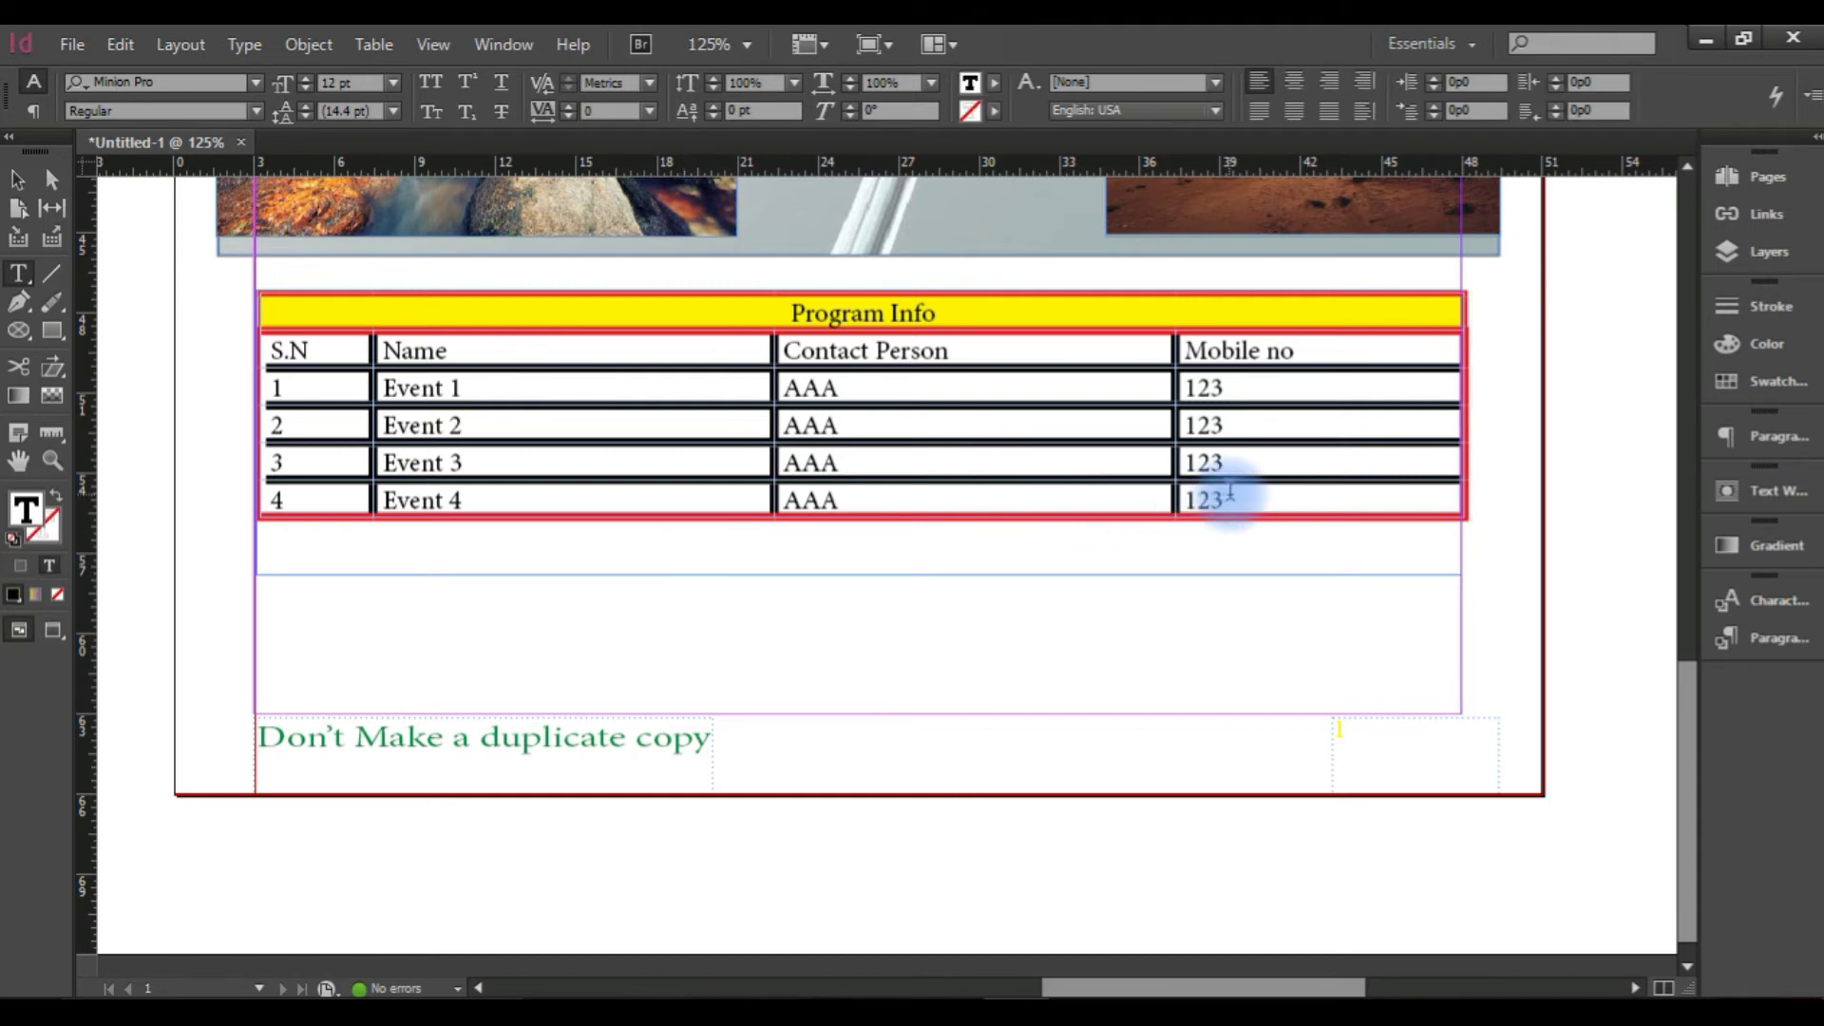
left_click_drag(1235, 497, 475, 308)
right_click(836, 332)
mouse_move(926, 374)
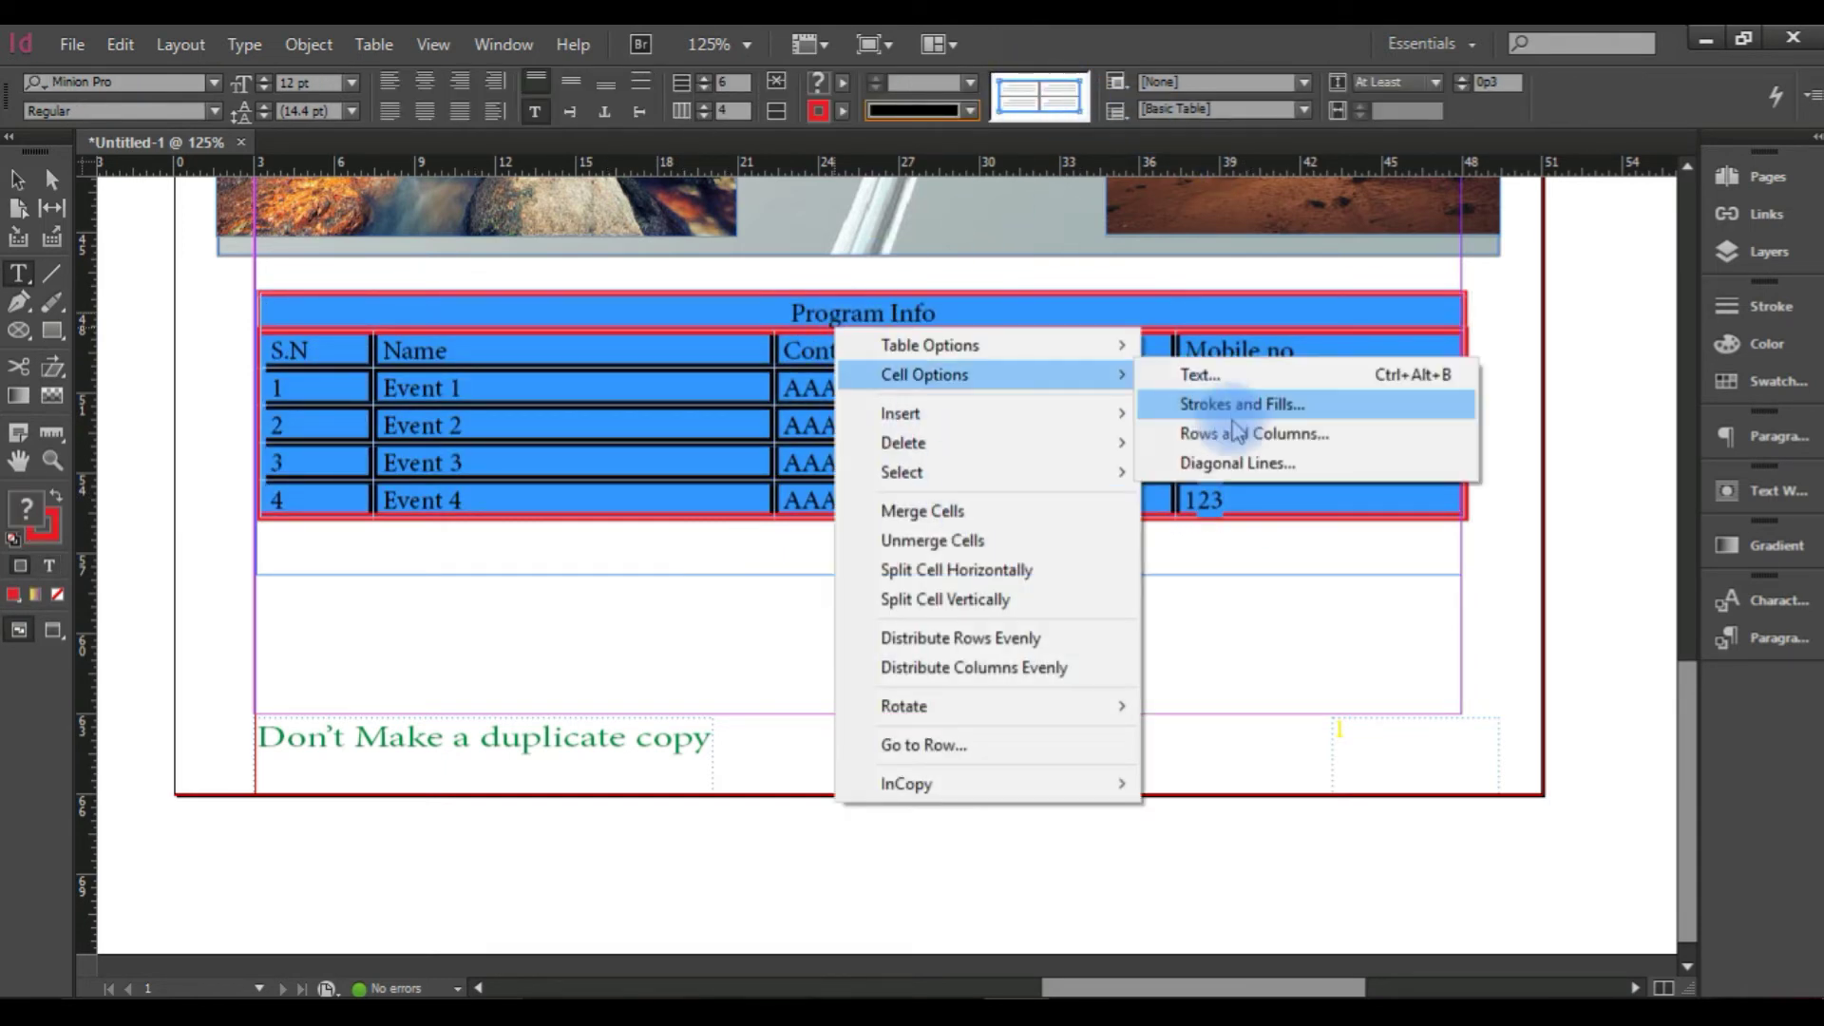
left_click(1202, 407)
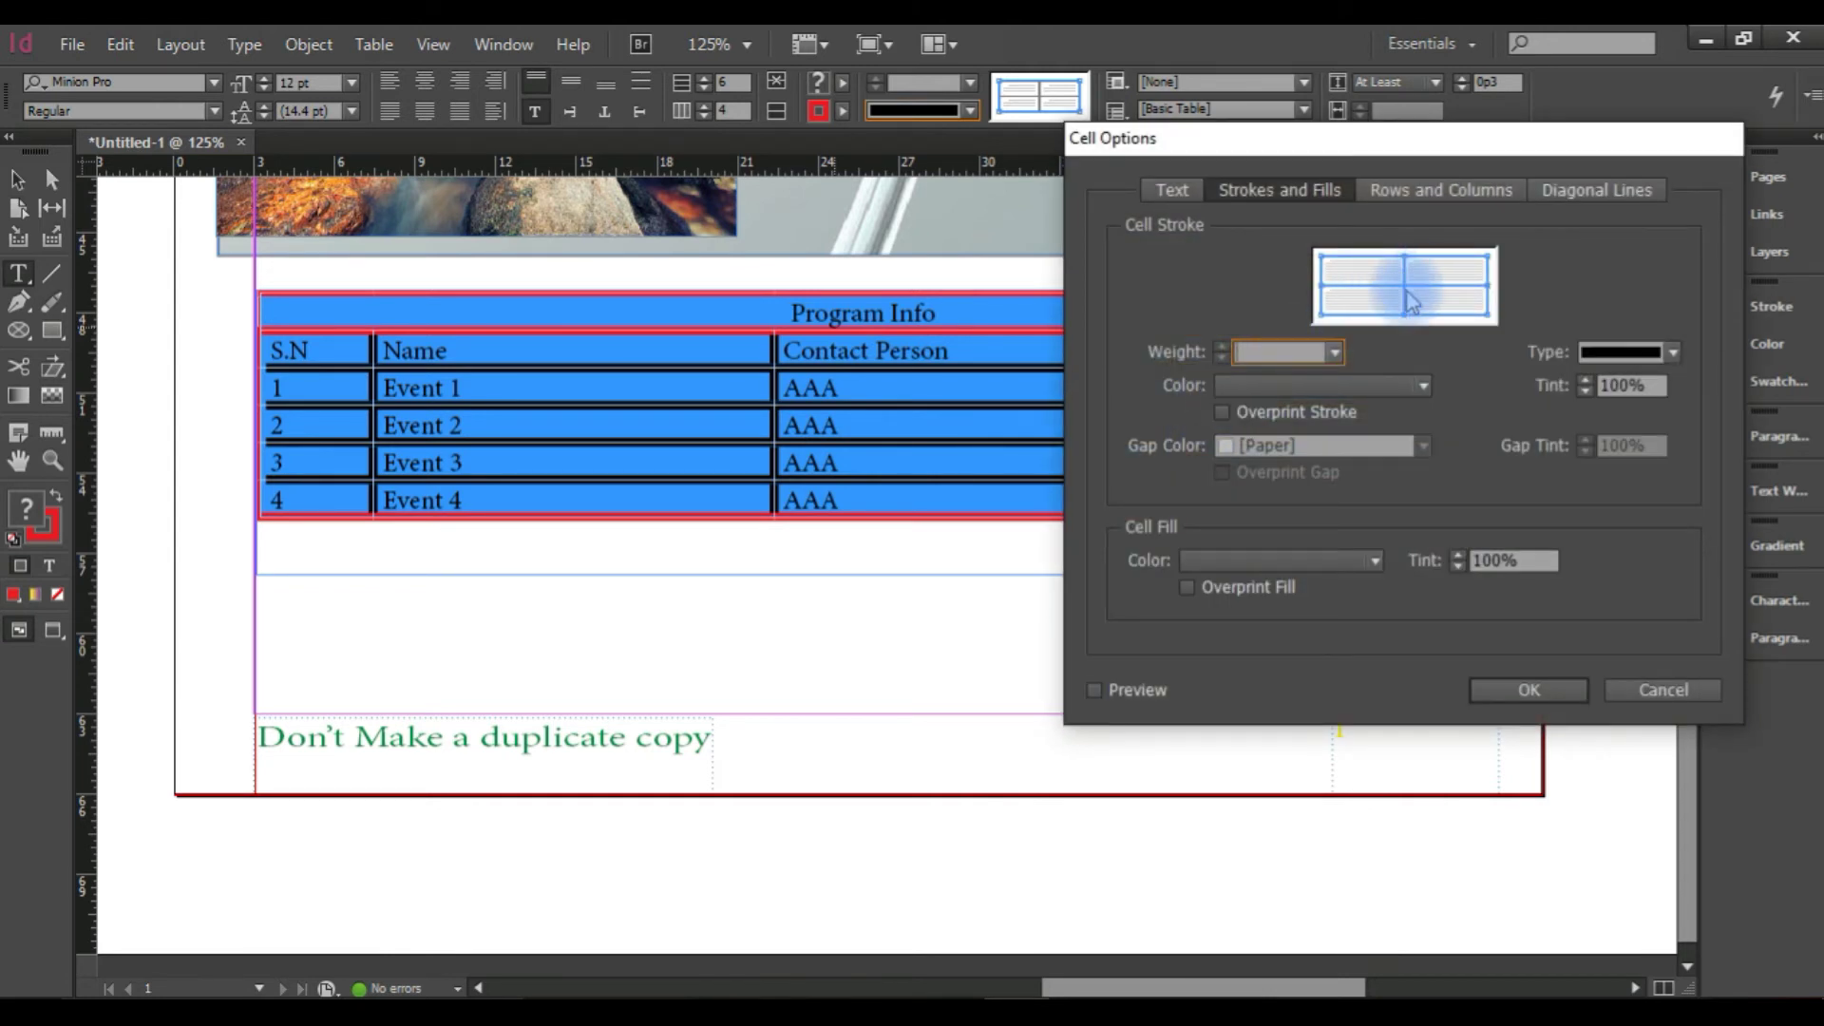
double_click(1382, 321)
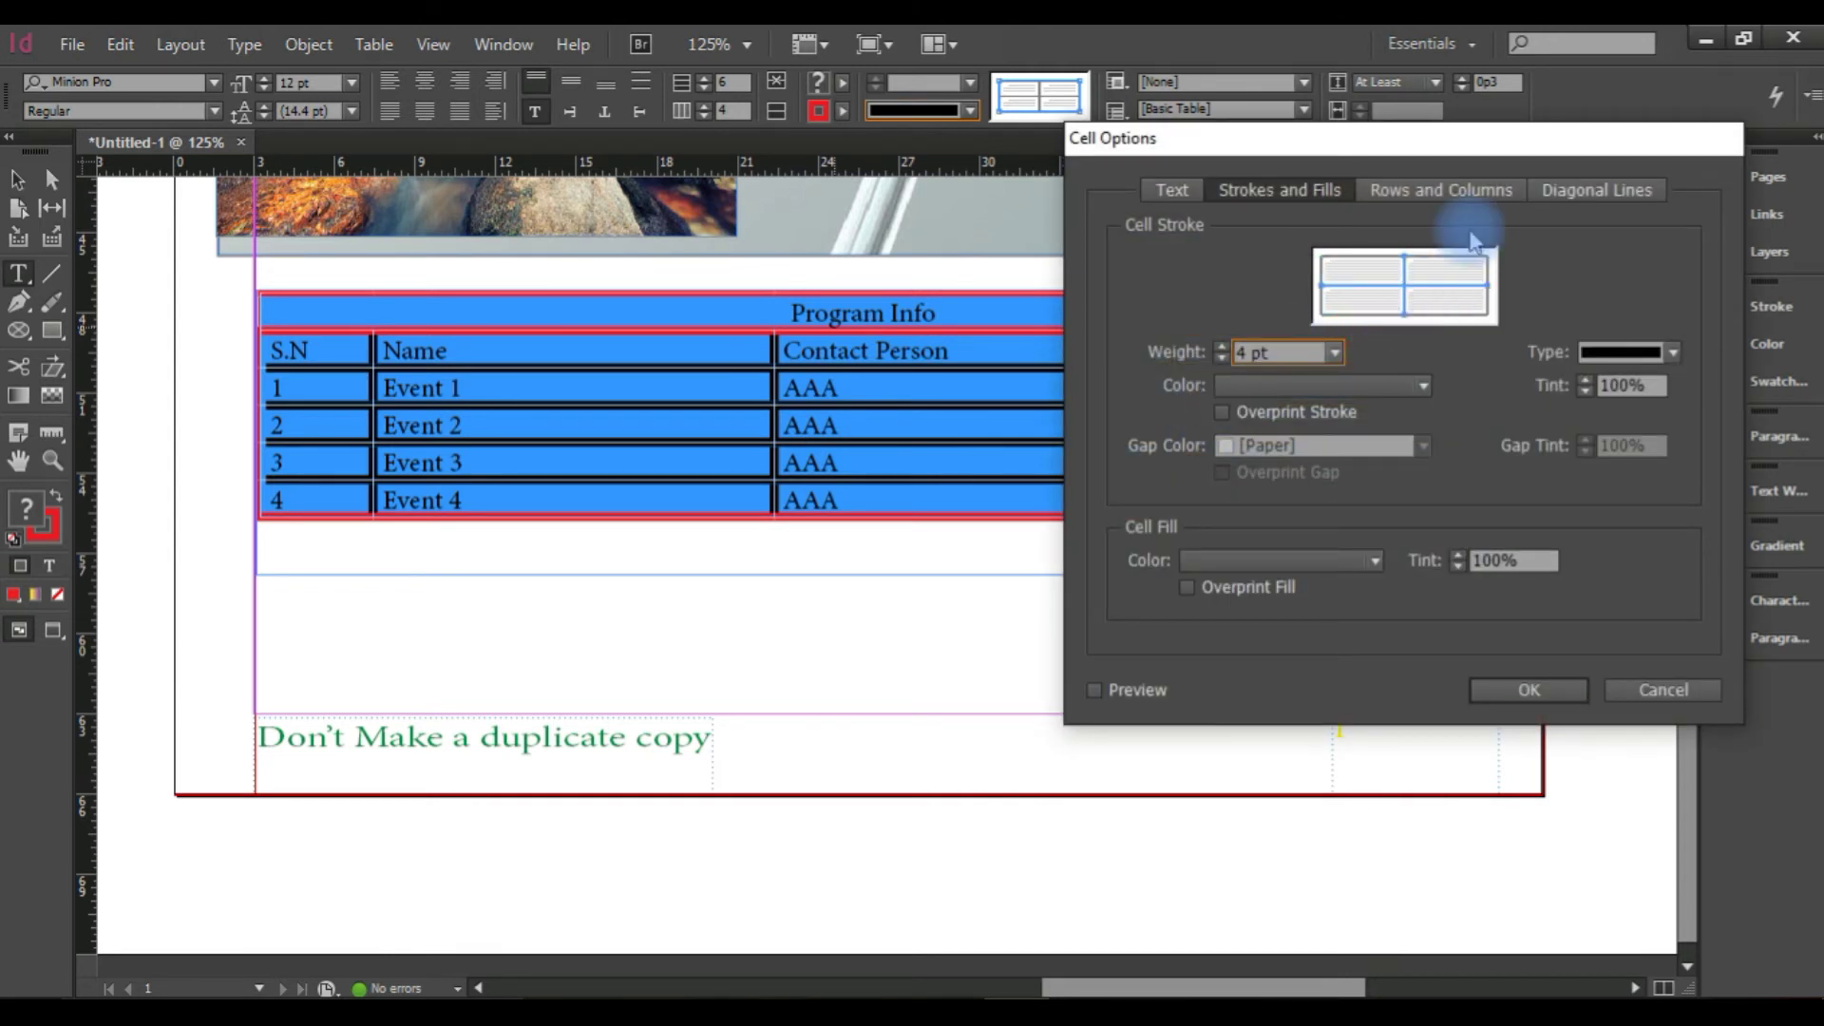
left_click_drag(1438, 136, 1192, 273)
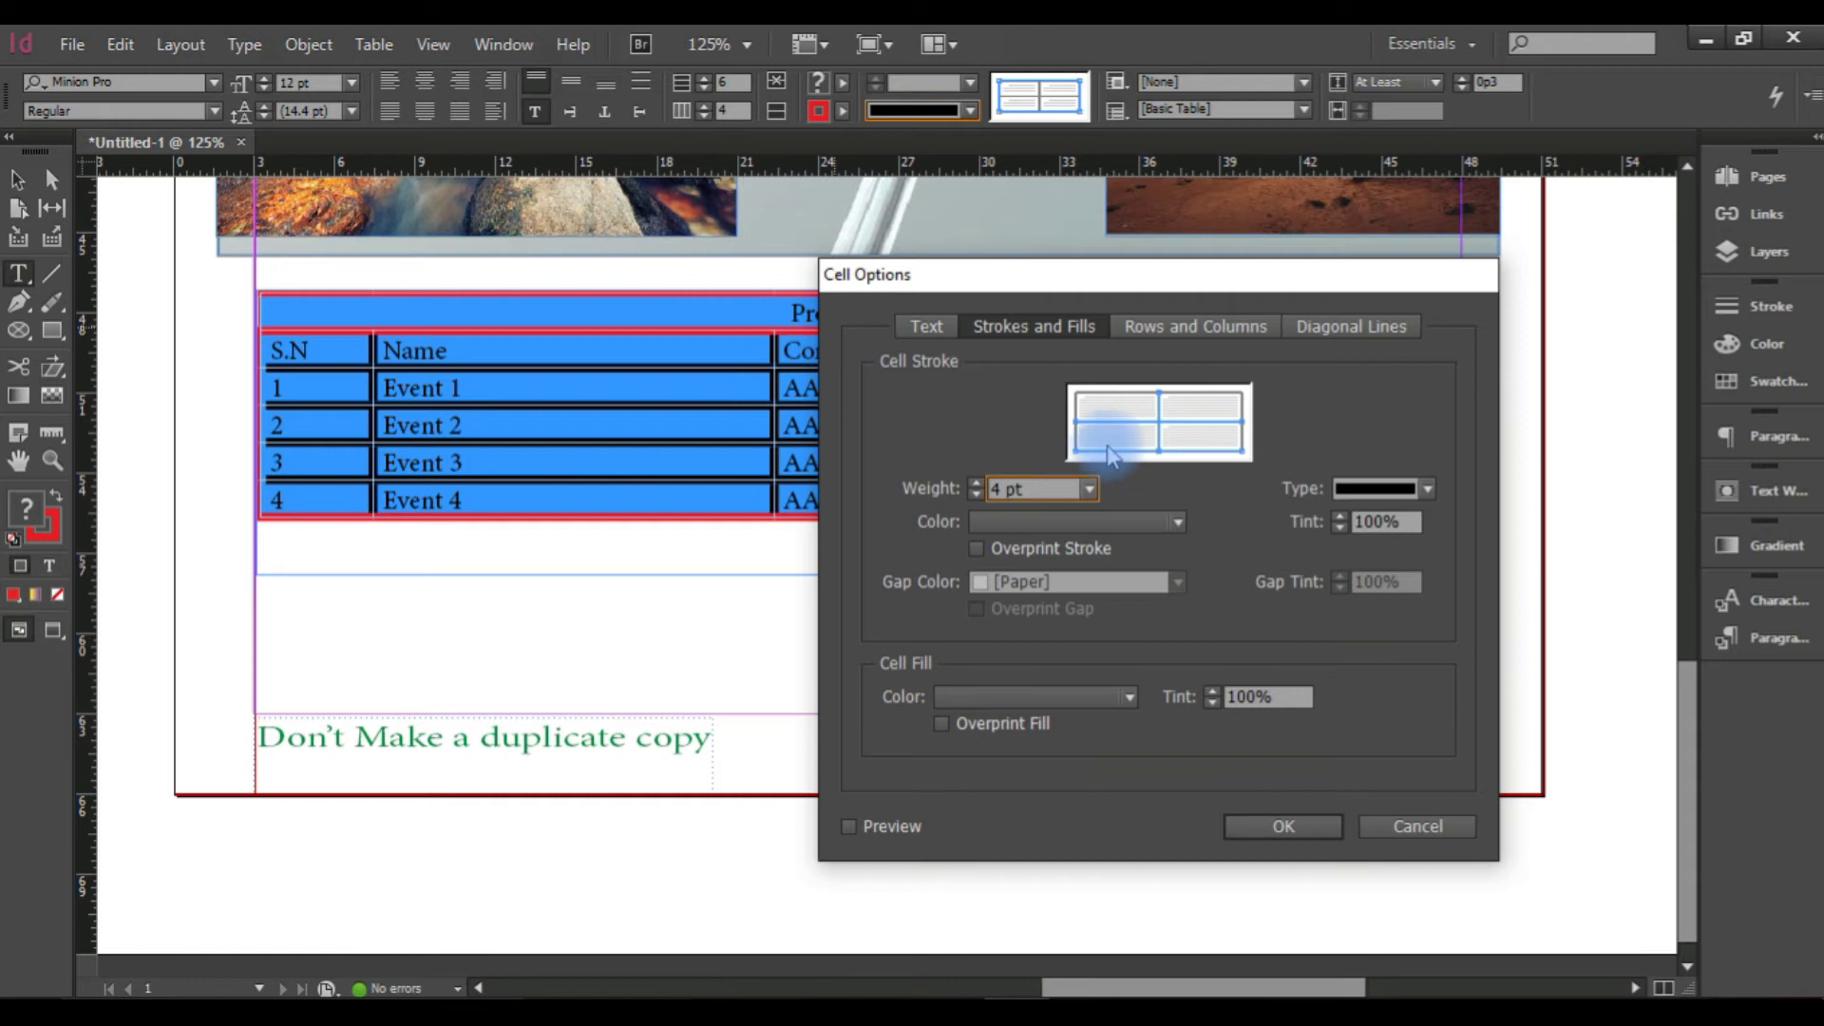
left_click(1104, 403)
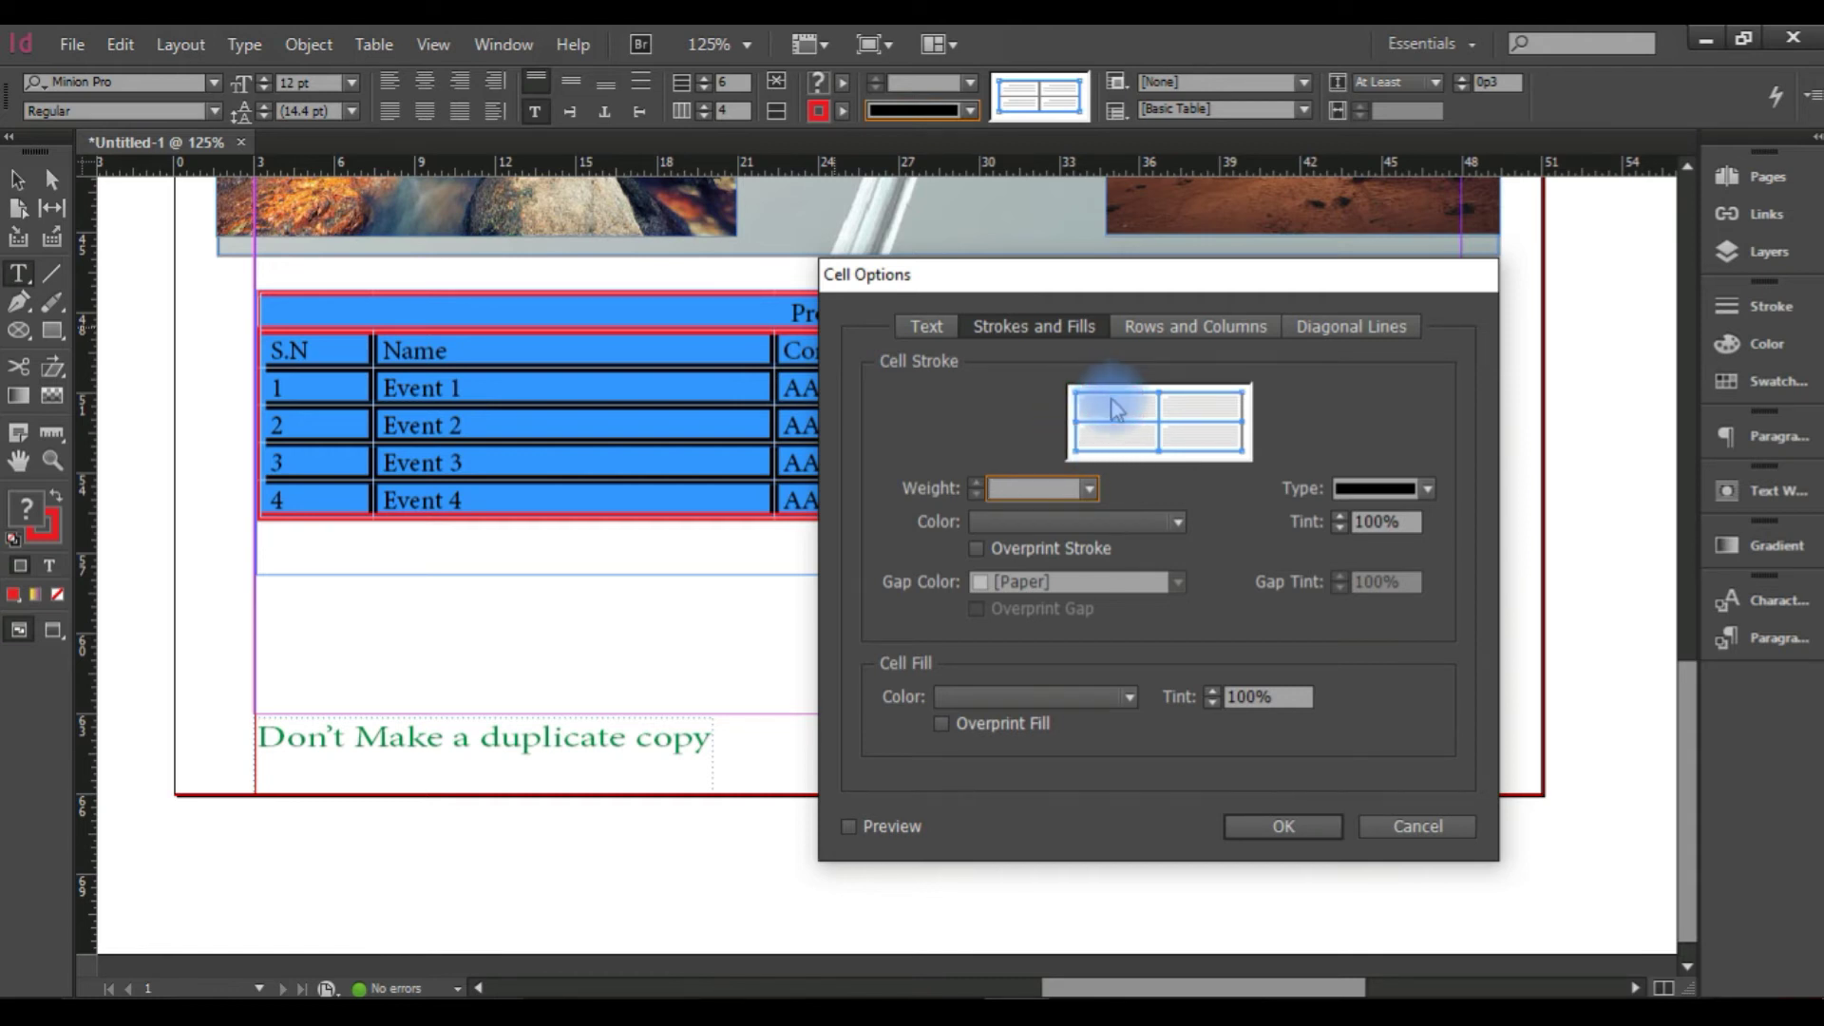
left_click(1088, 488)
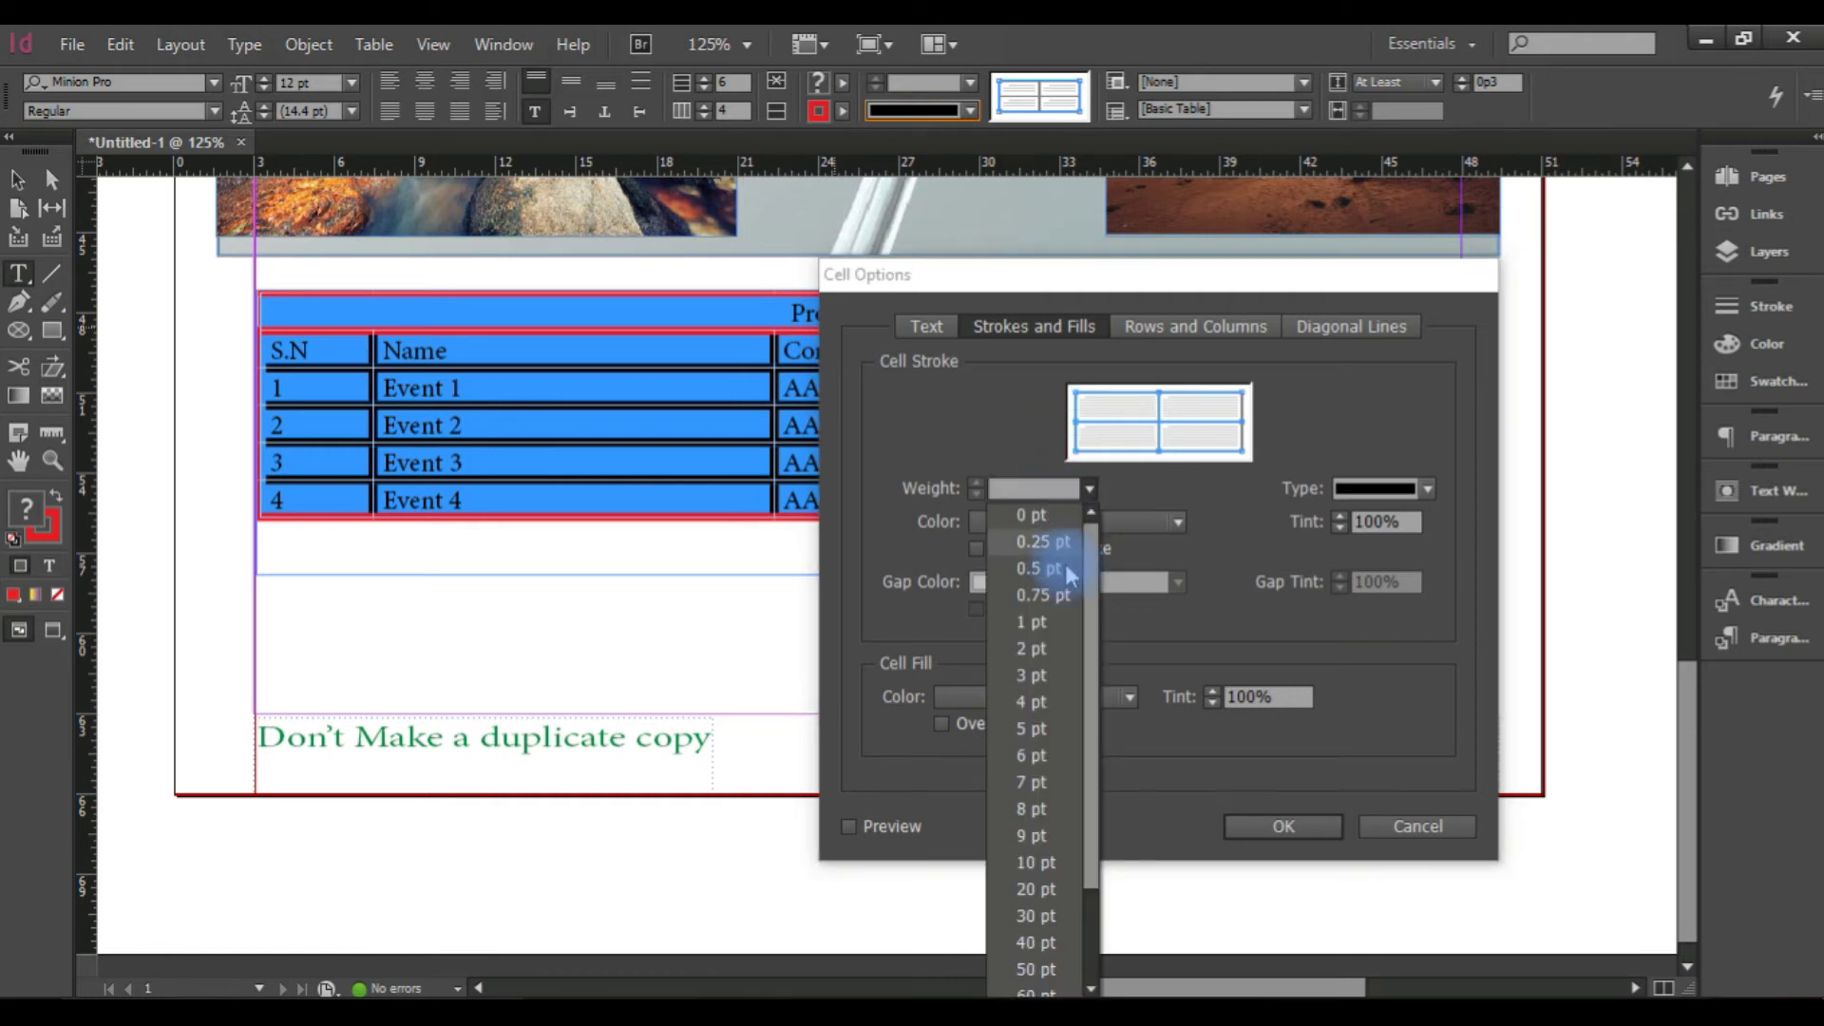
left_click(1034, 677)
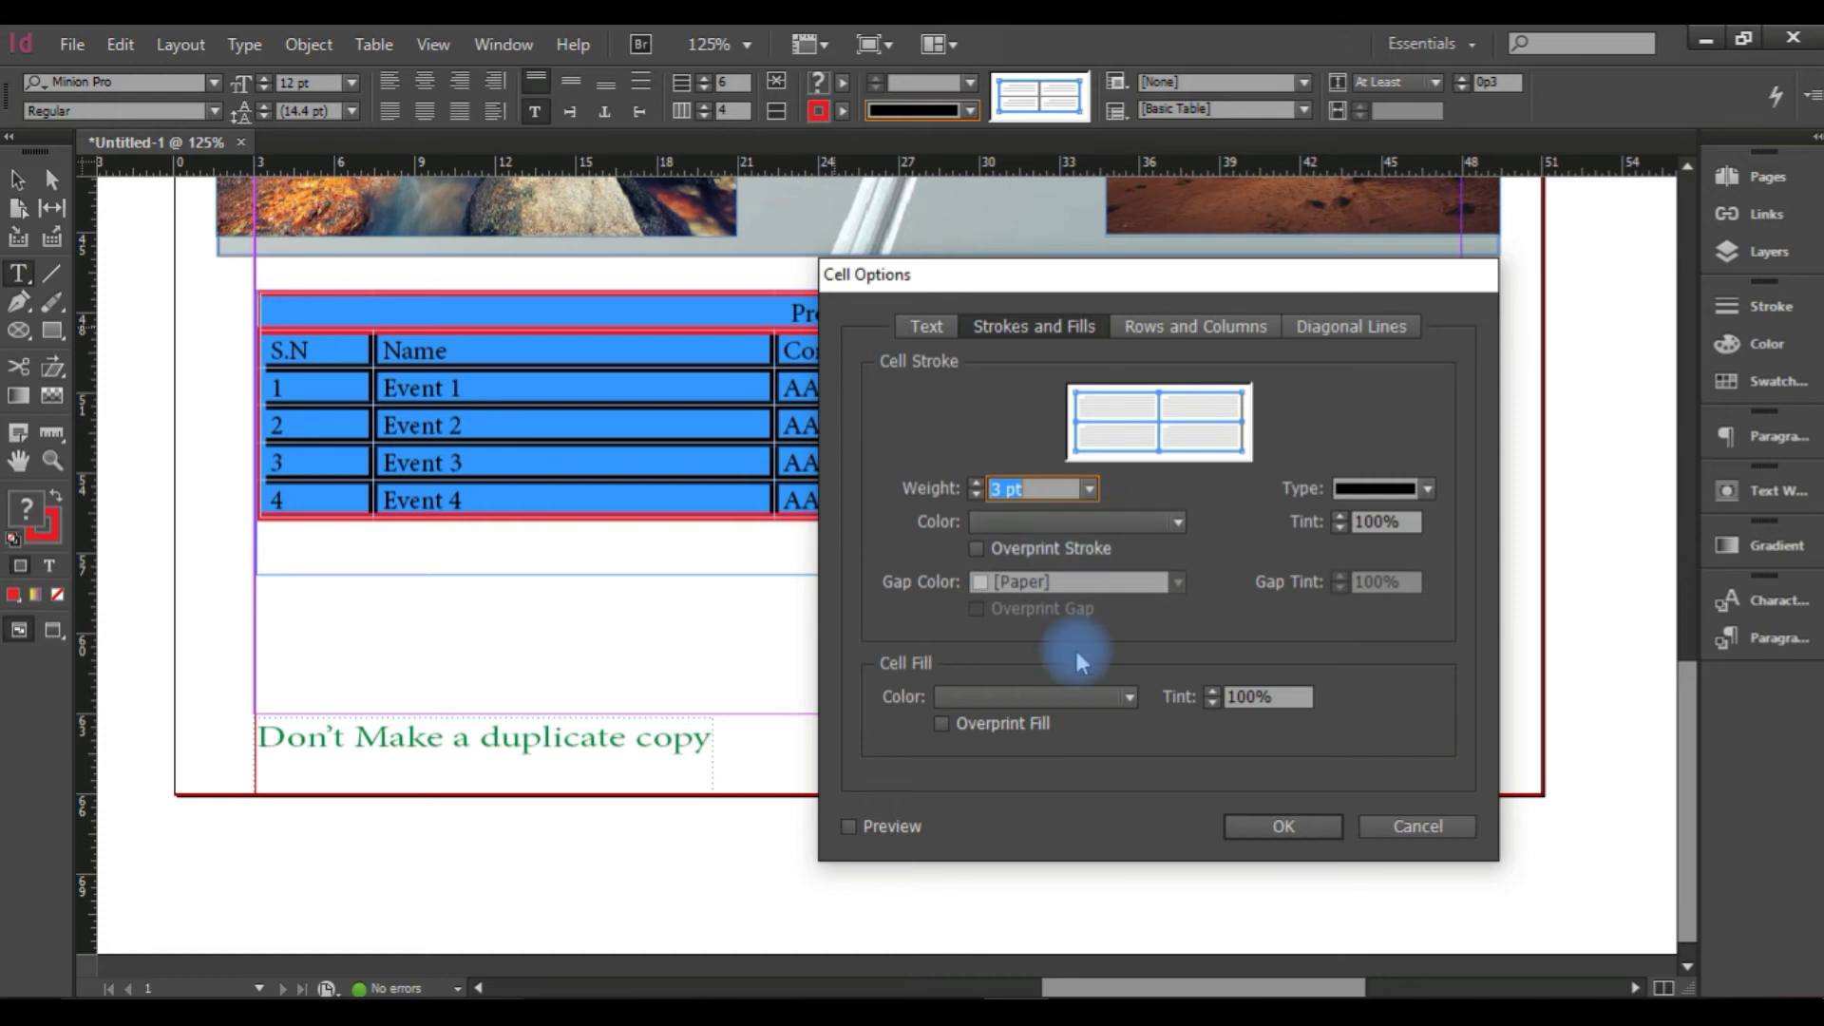
Set all table cells to fill None and stroke color red, C=0 M=100 Y=100 K=0, and apply the cell options.
left_click(1021, 700)
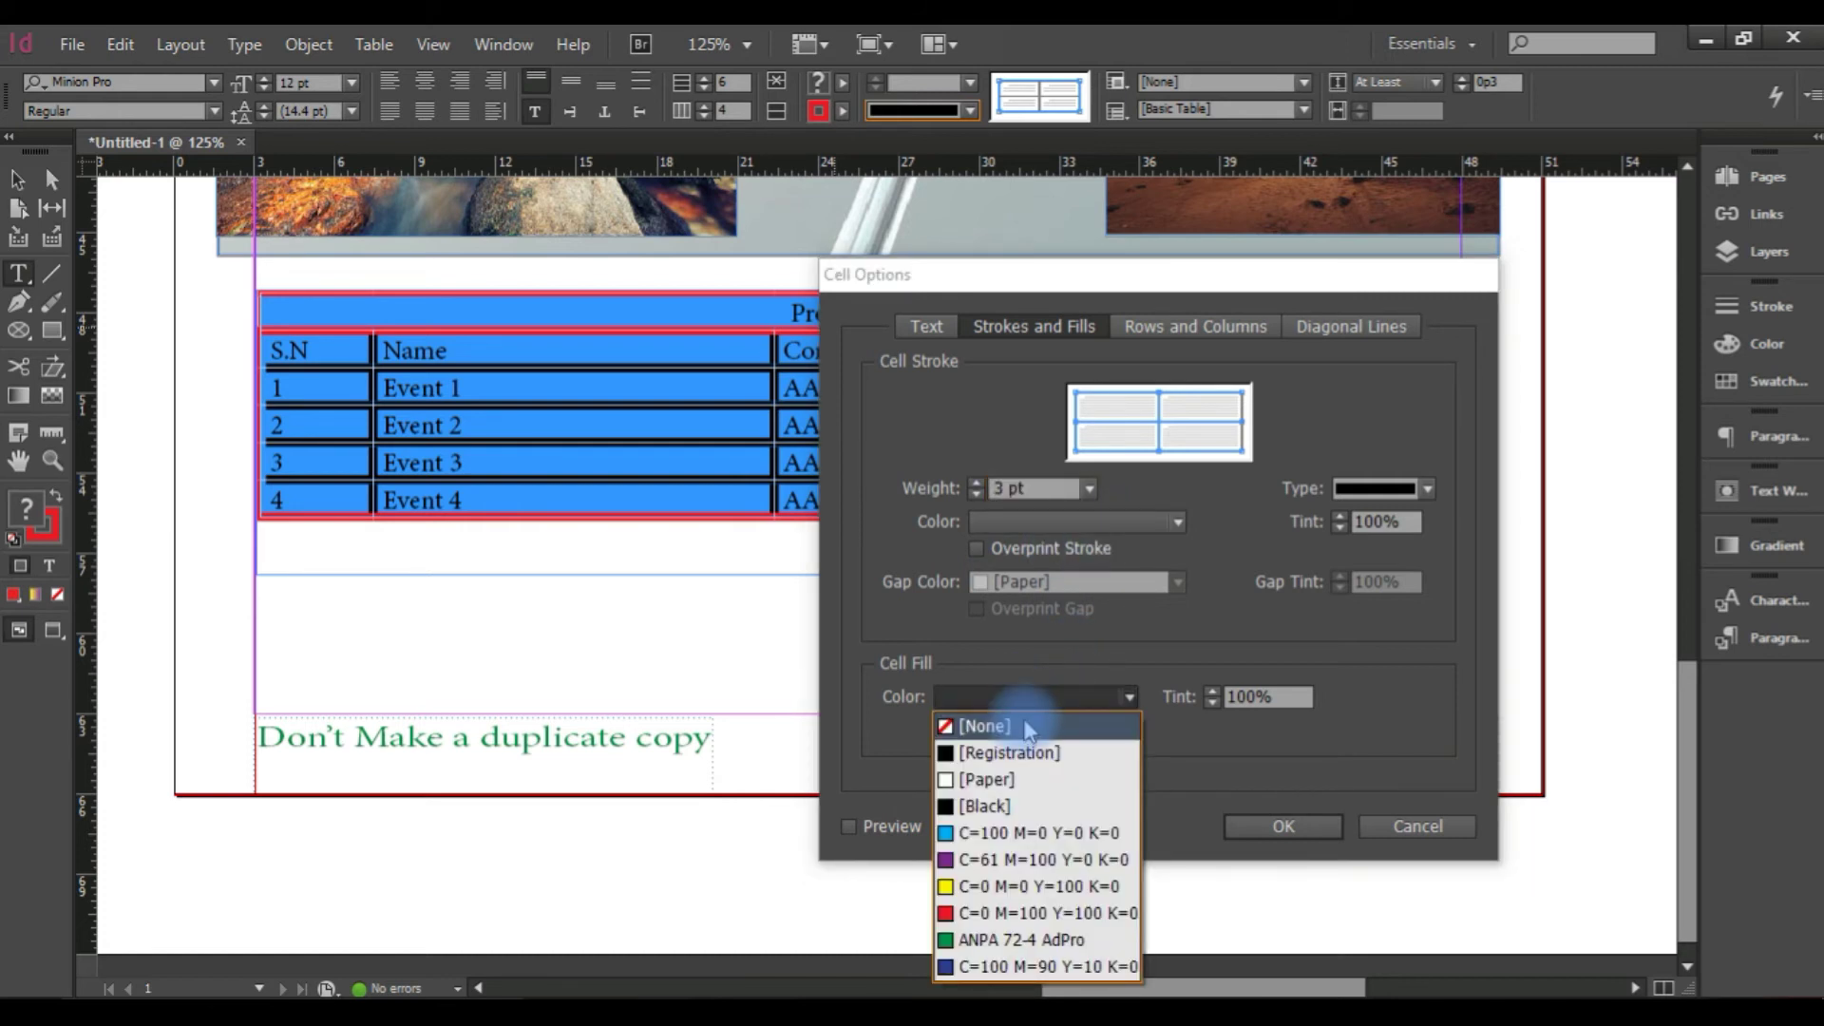
left_click(1024, 725)
left_click(1083, 523)
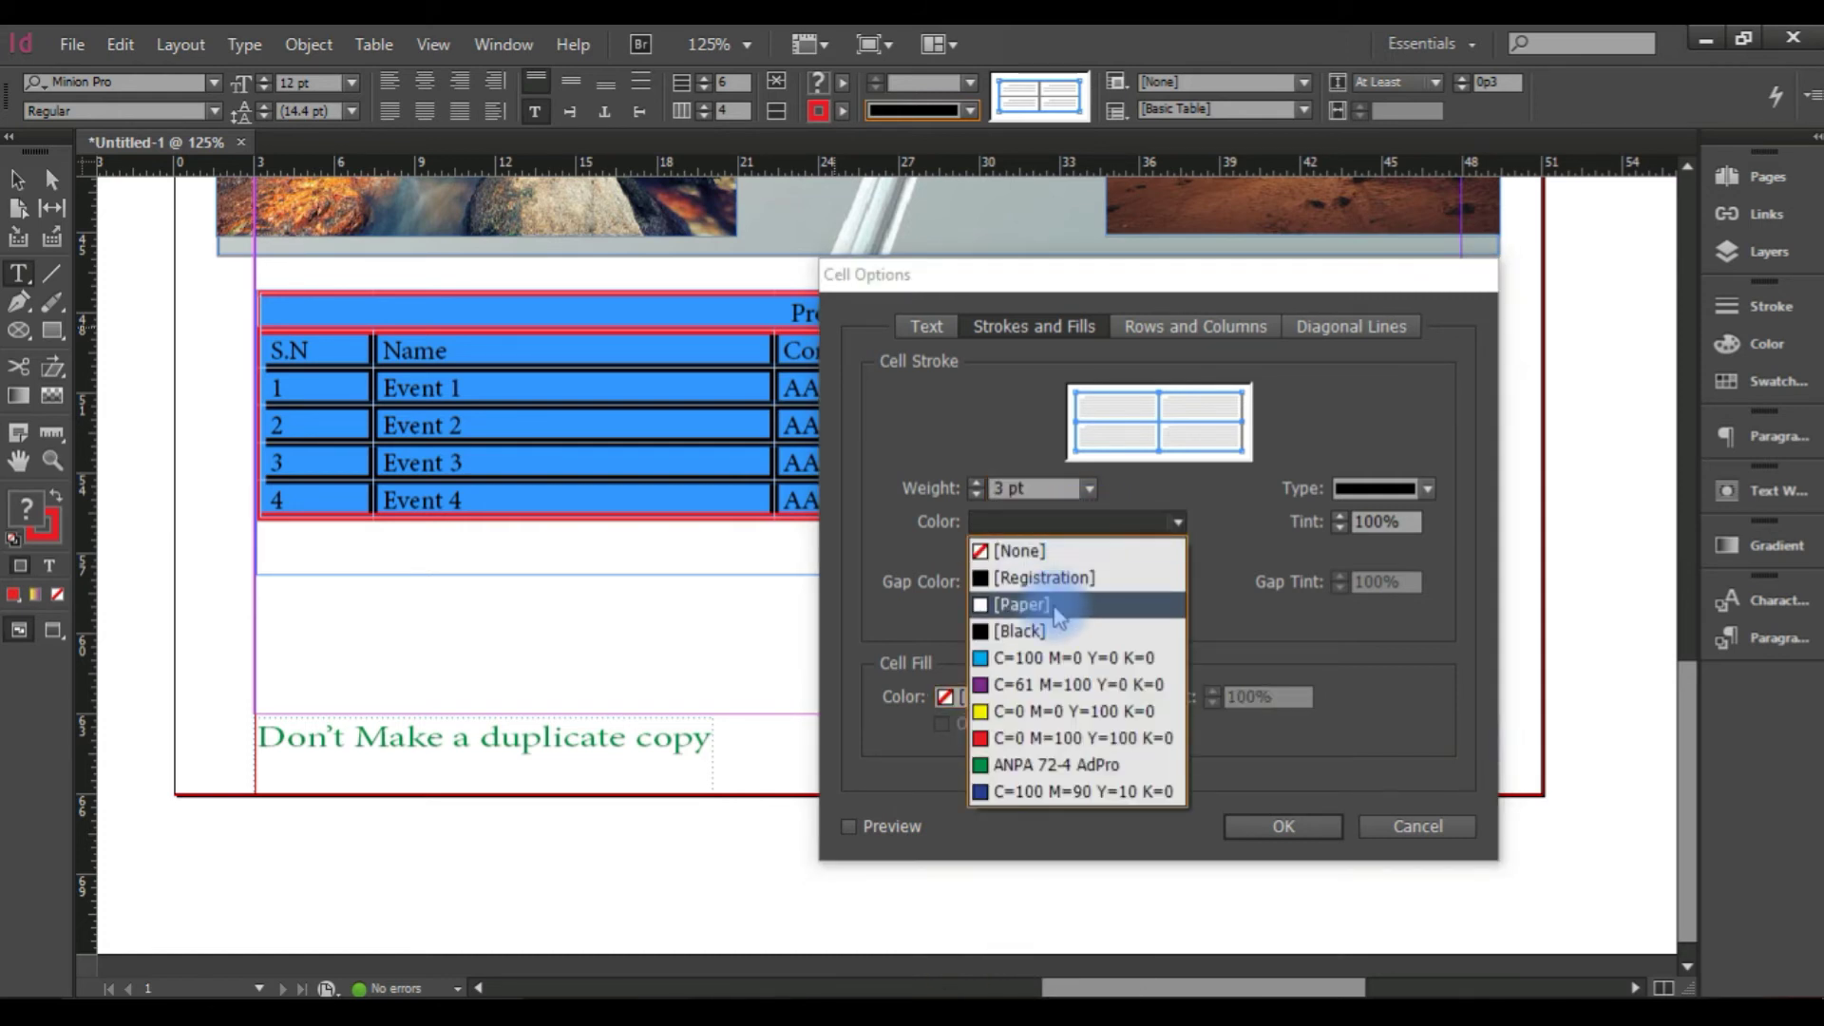
left_click(1014, 738)
left_click(1283, 827)
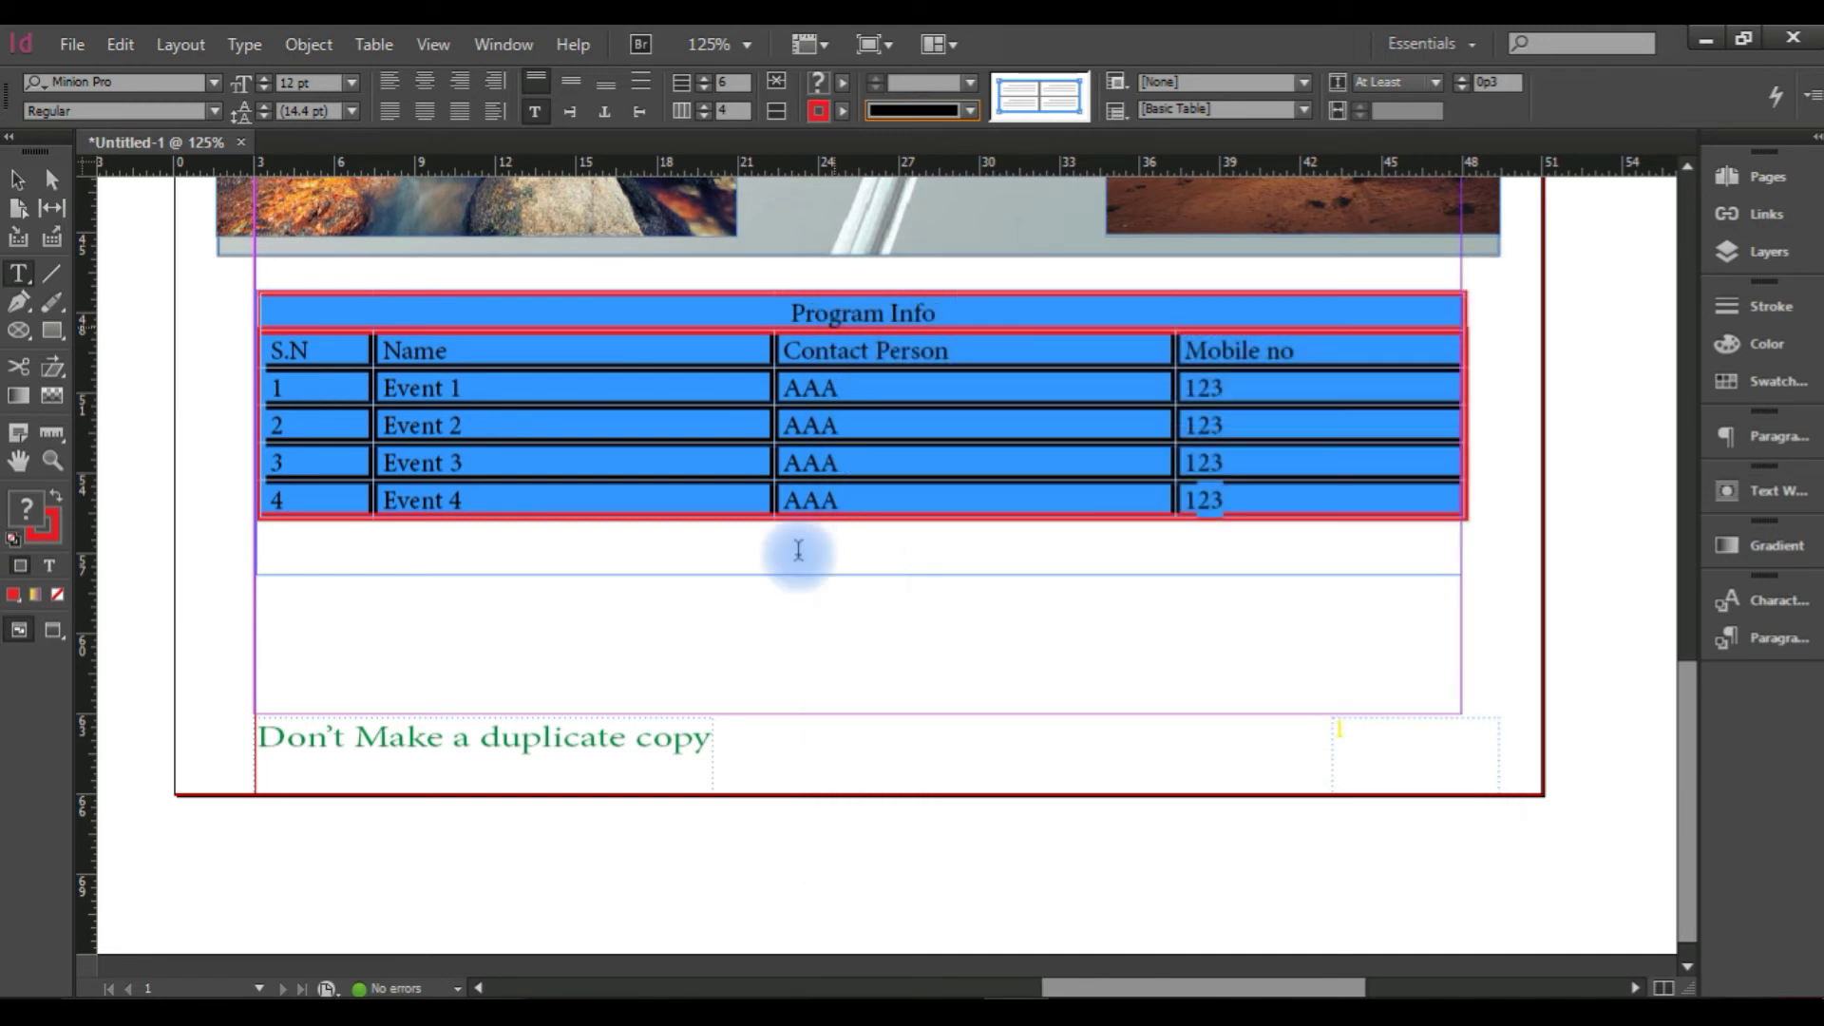
left_click(806, 576)
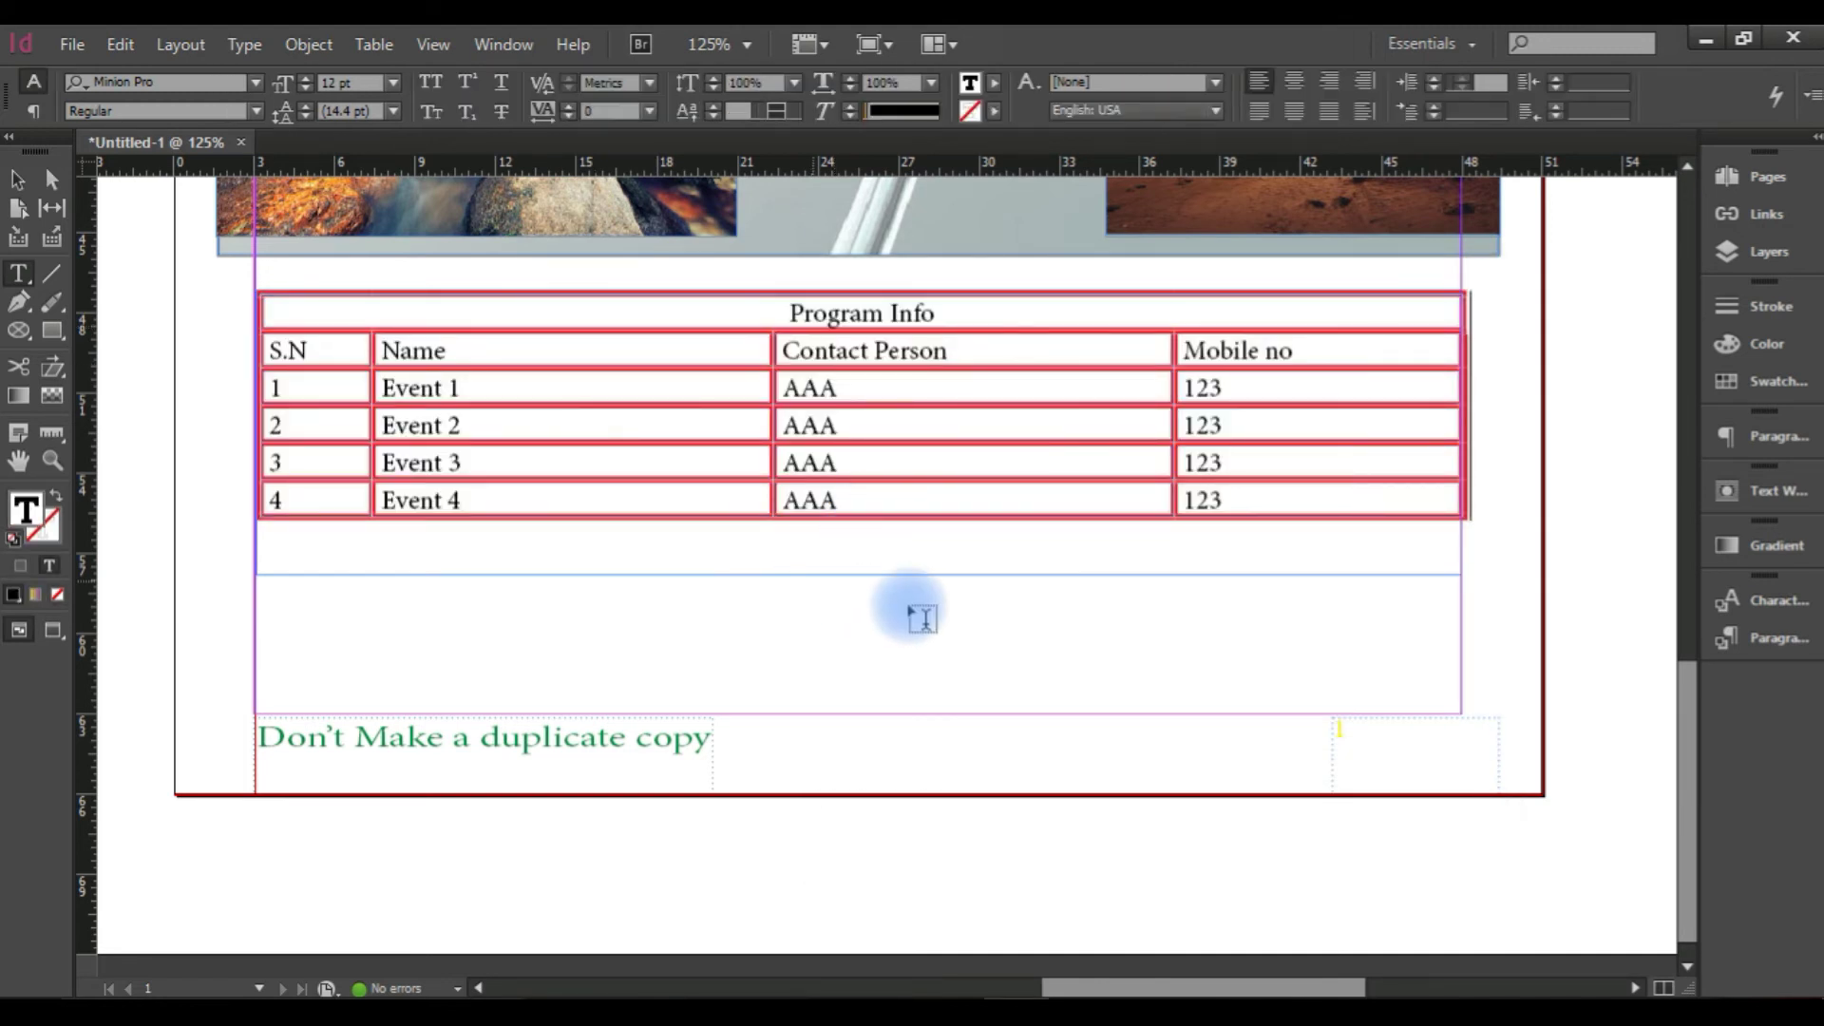
left_click(895, 556)
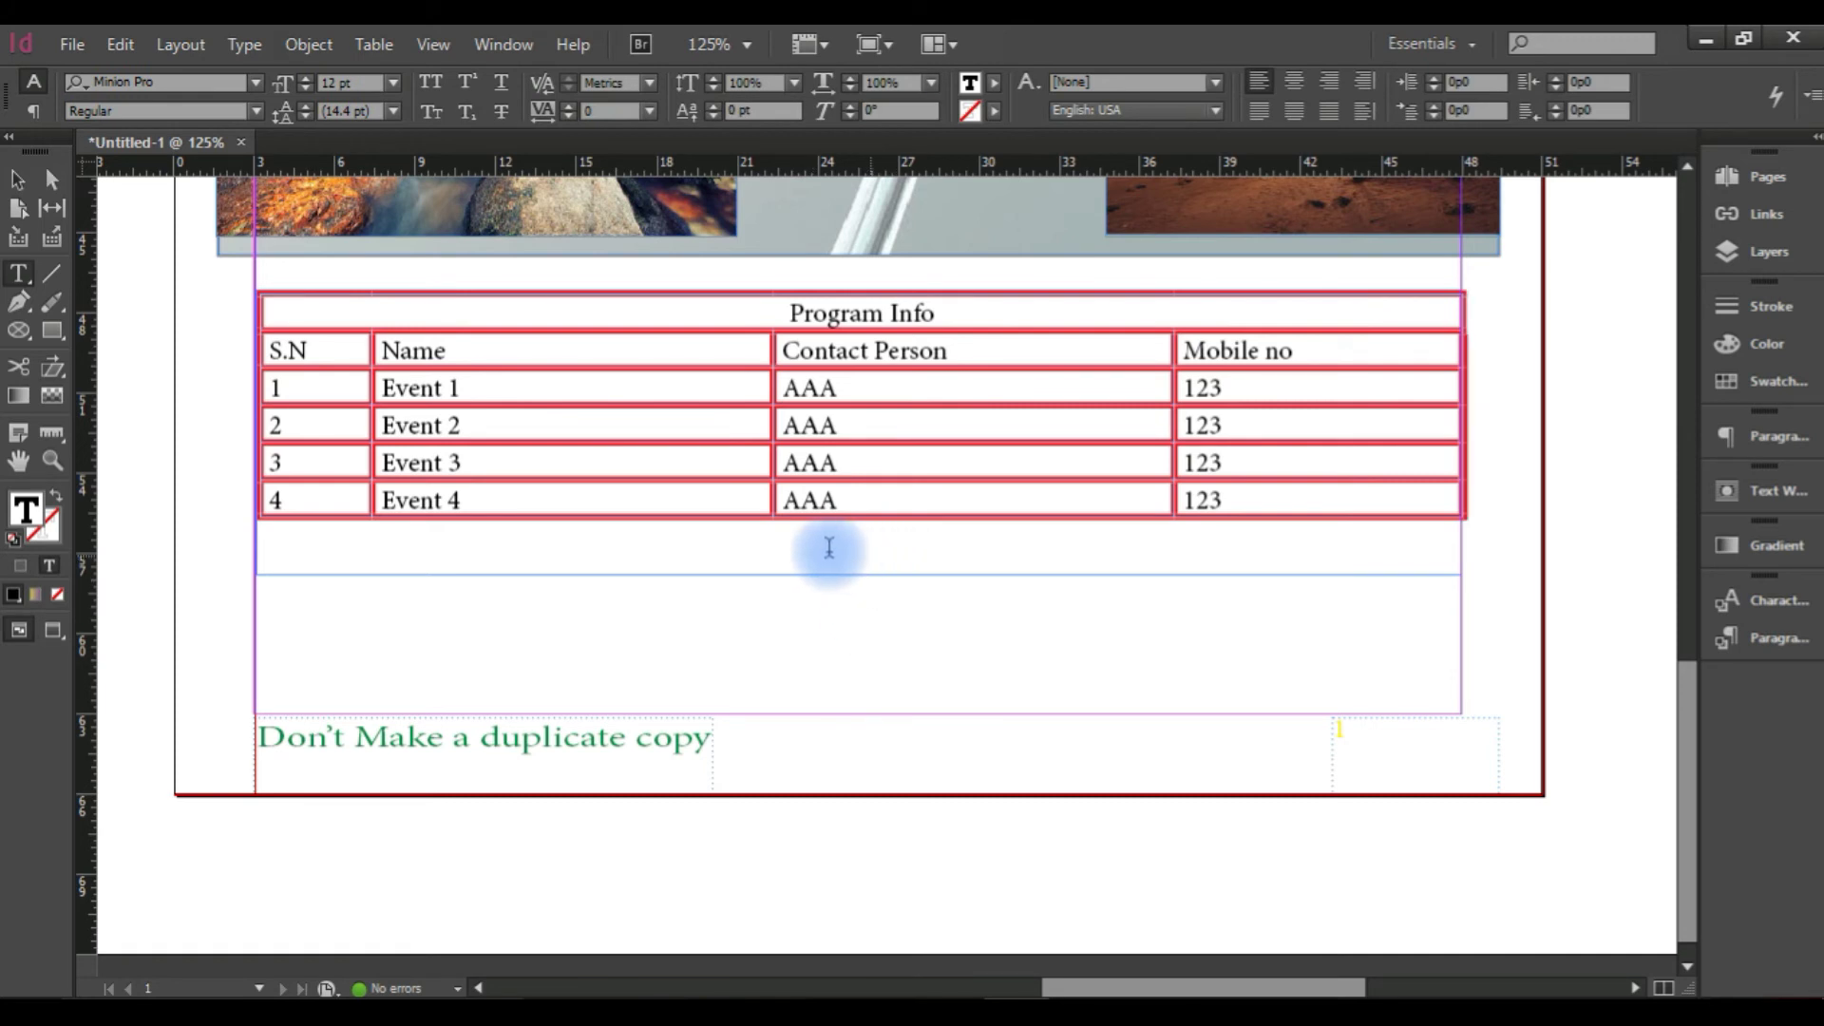
Undo the recent stroke weight, stroke color and fill changes made through the cell options.
key("Escape")
double_click(690, 491)
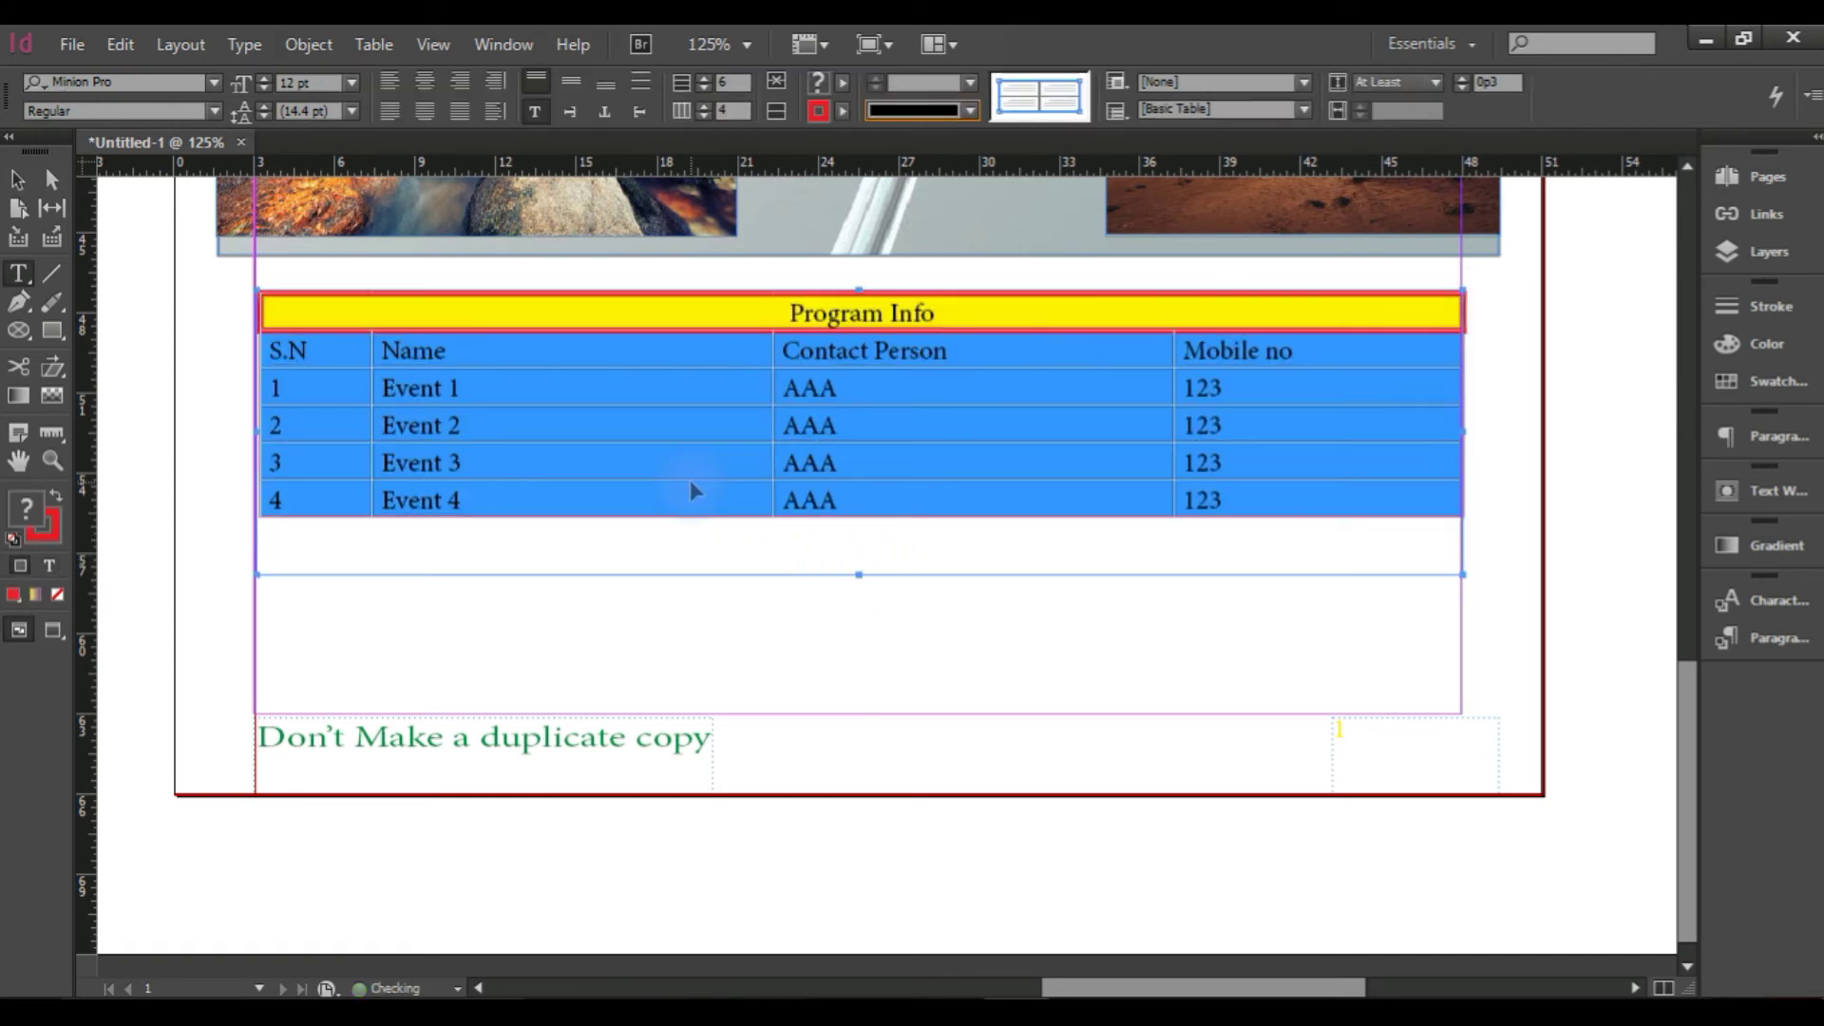
left_click(670, 353)
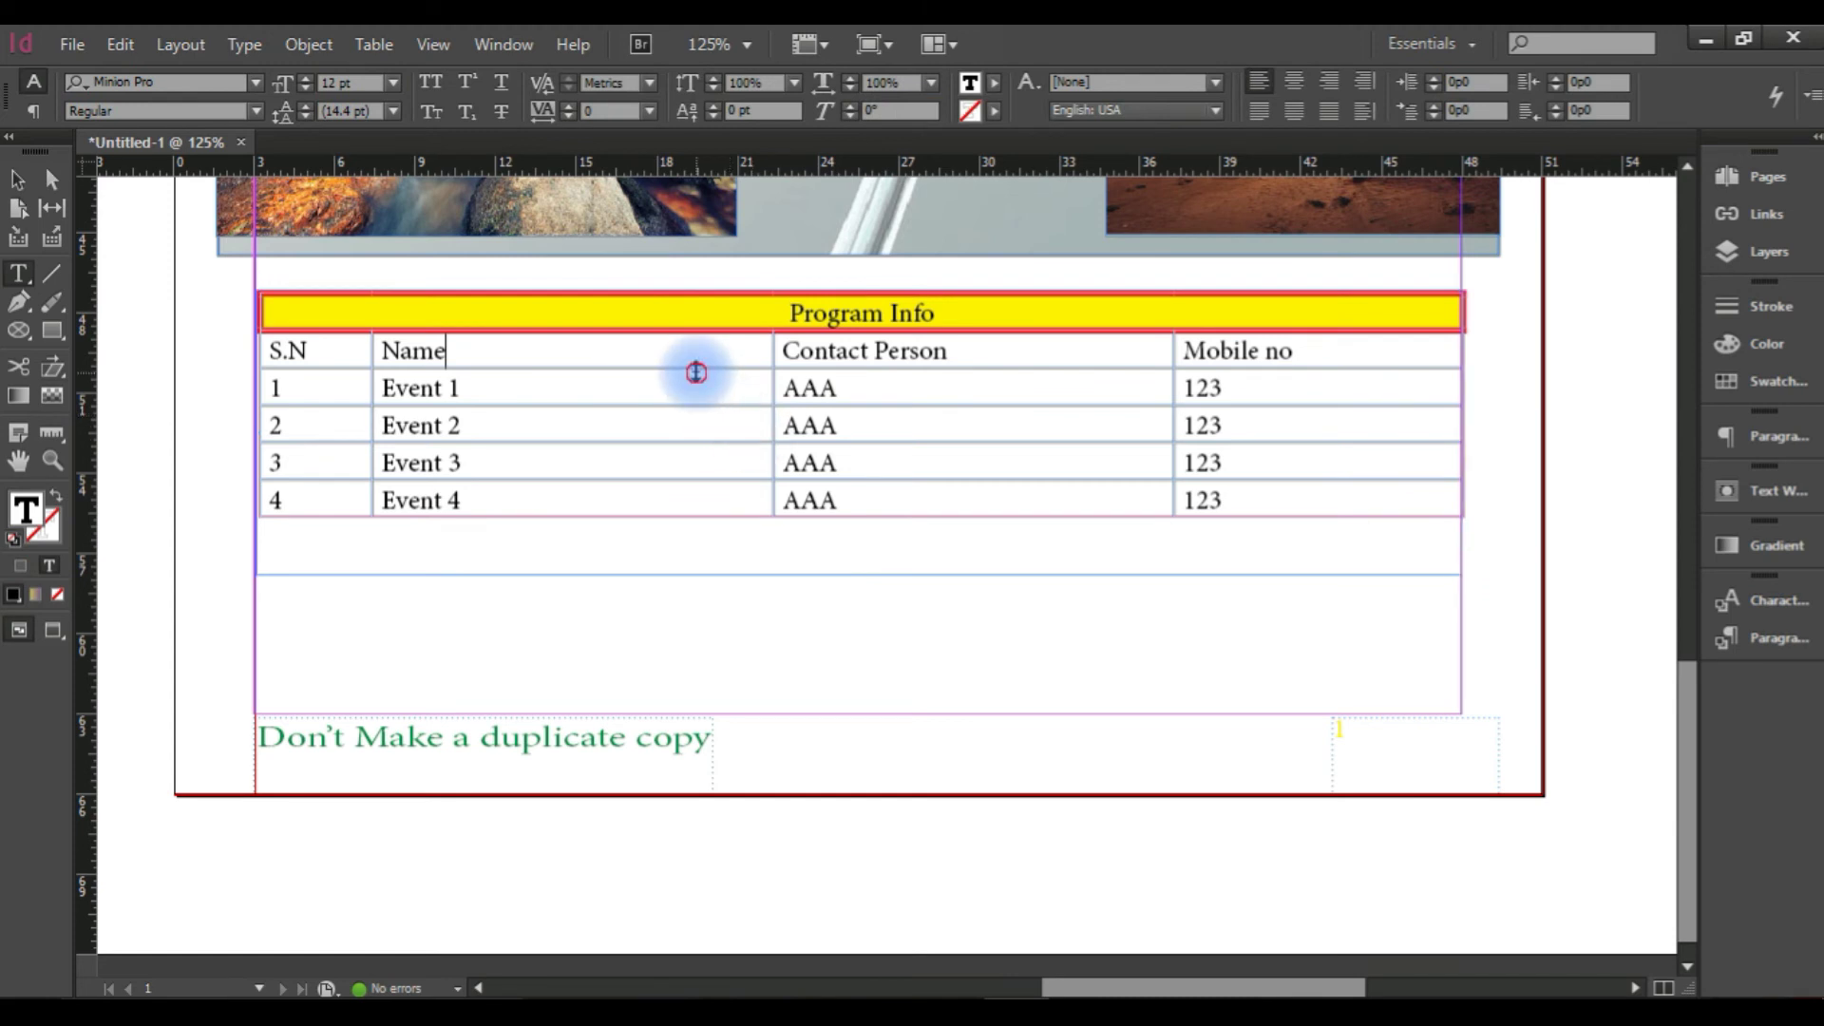
Fill all cells below the Program Info title, from S.N to the last event row, with yellow, C=0 M=0 Y=100 K=0.
left_click(273, 355)
left_click_drag(273, 355, 1282, 487)
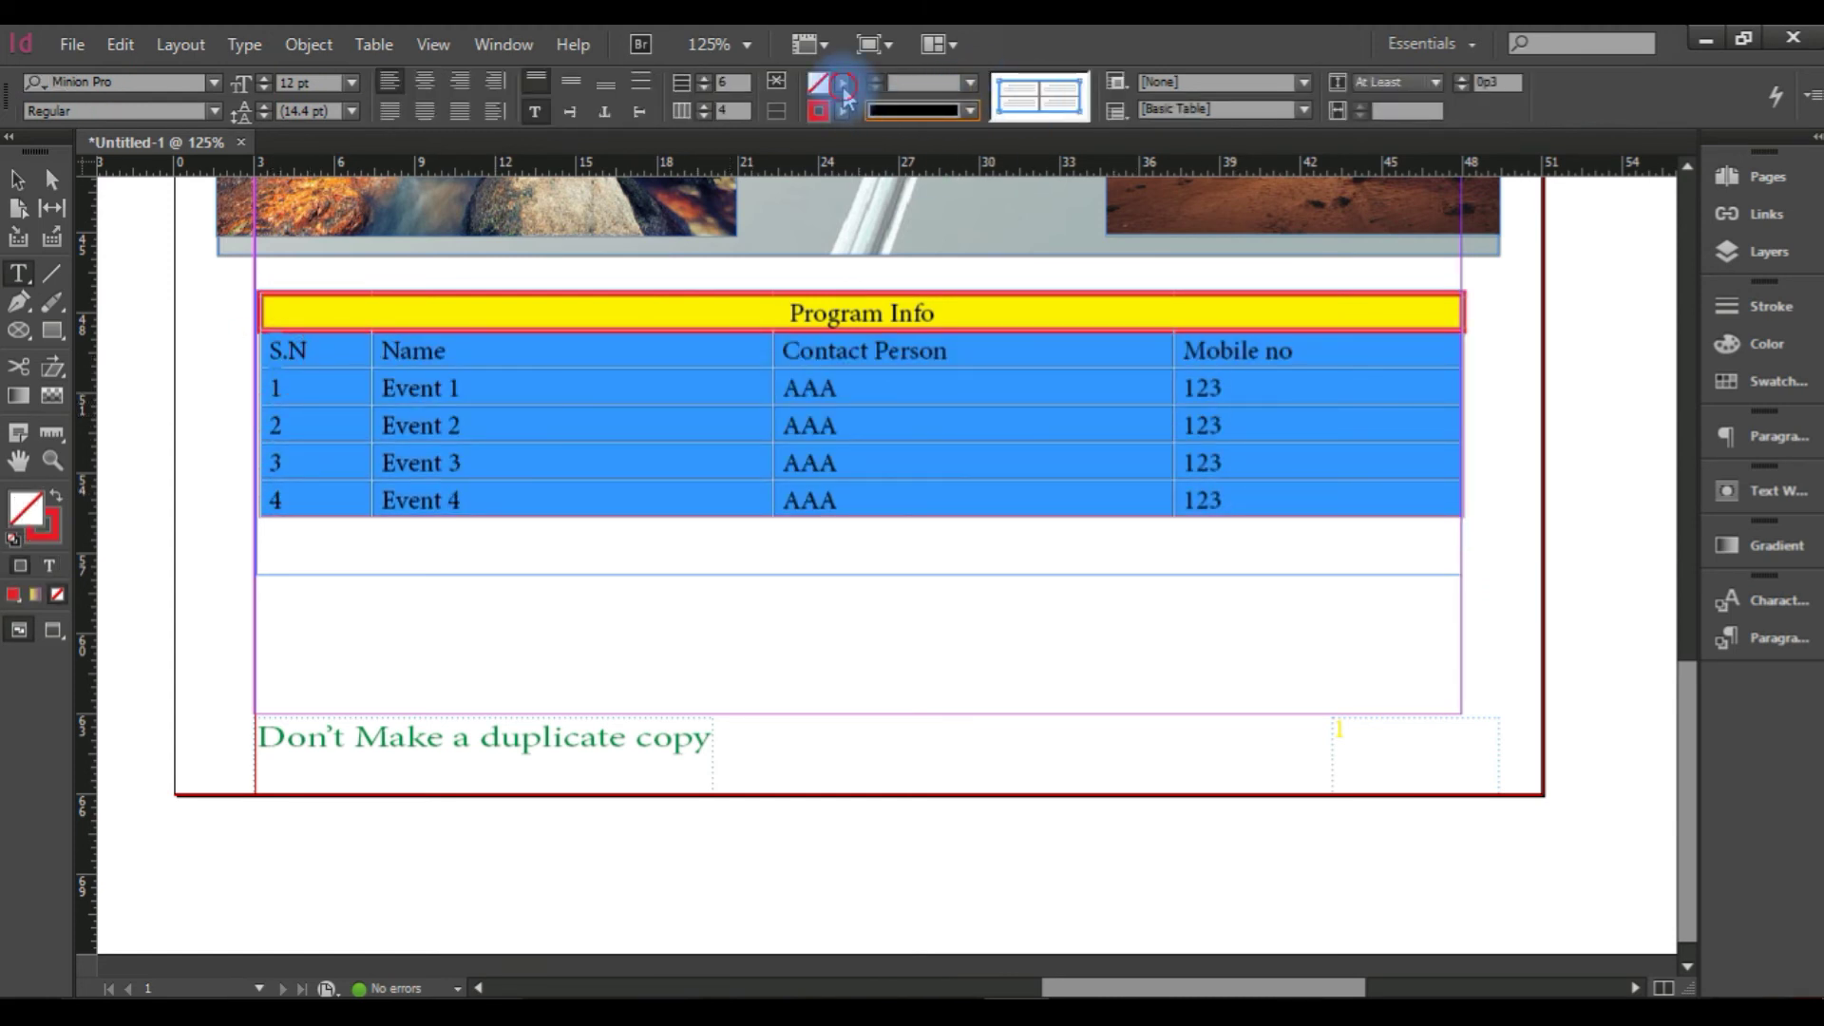
left_click(843, 82)
left_click(627, 299)
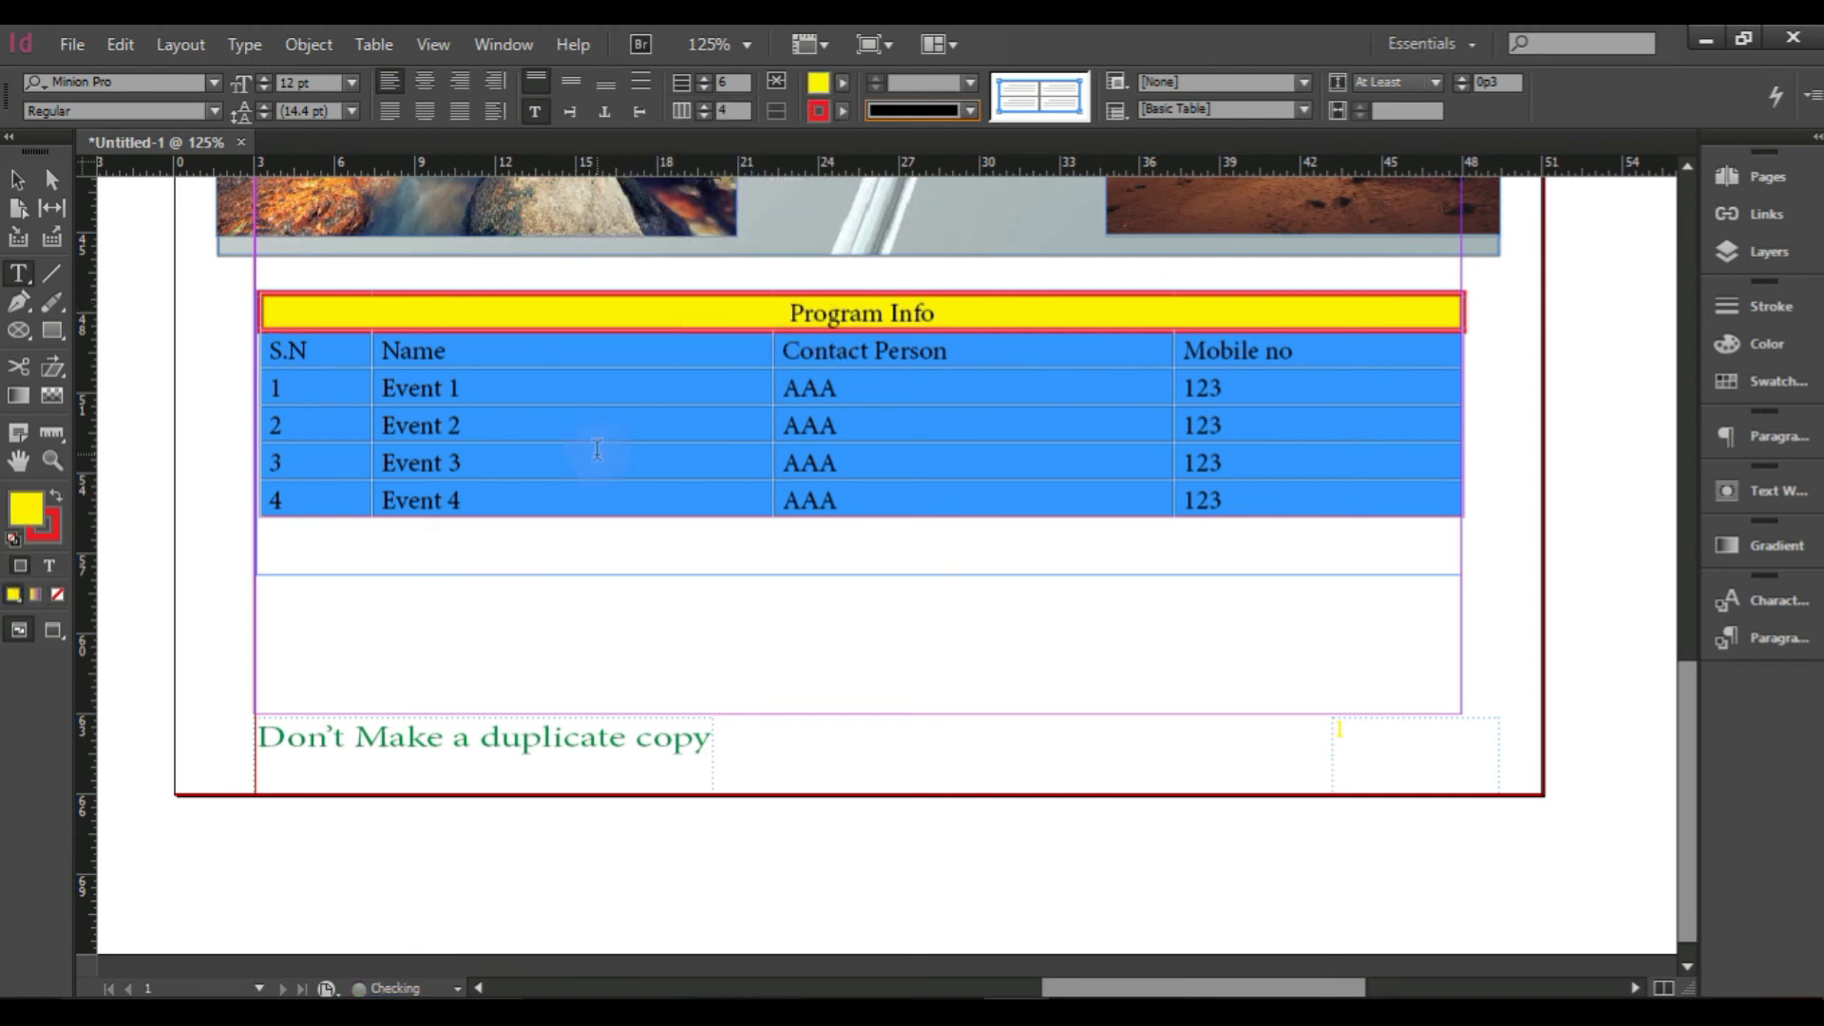
left_click(635, 381)
left_click(931, 566)
left_click(953, 590, "ctrl+alt")
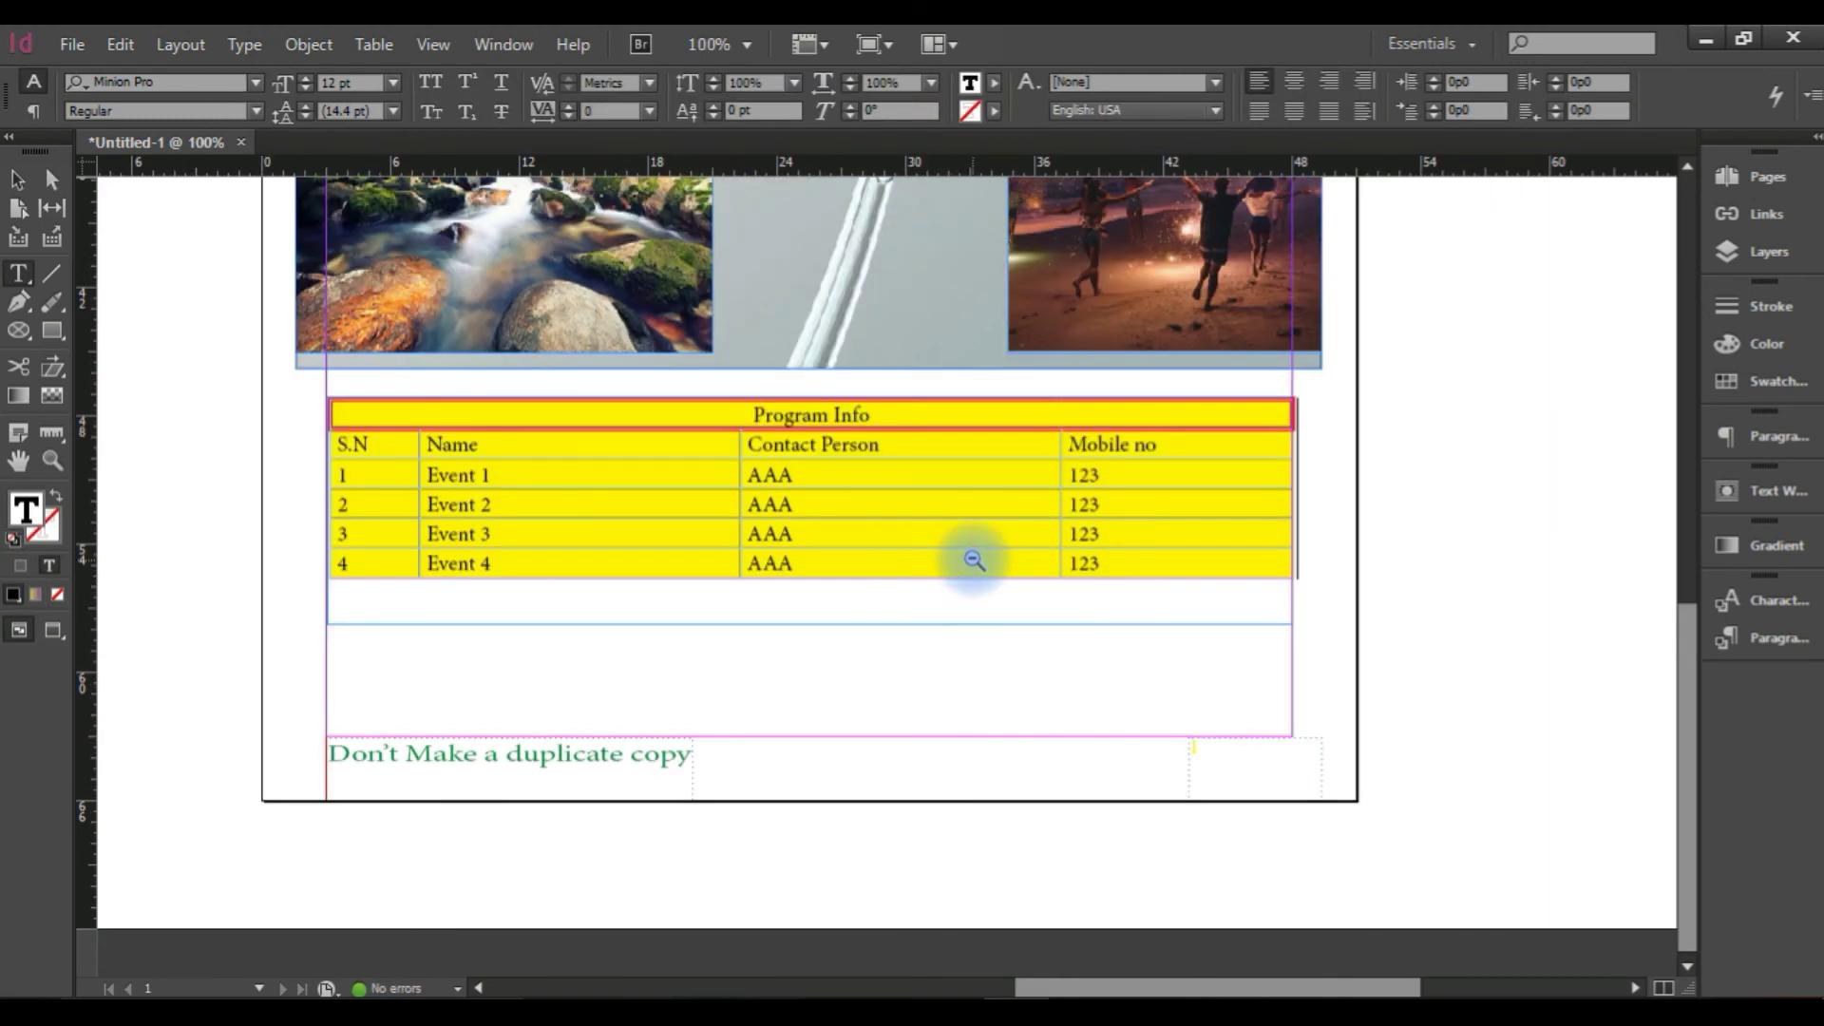
left_click(979, 622, "ctrl+alt")
left_click(861, 436, "ctrl+alt")
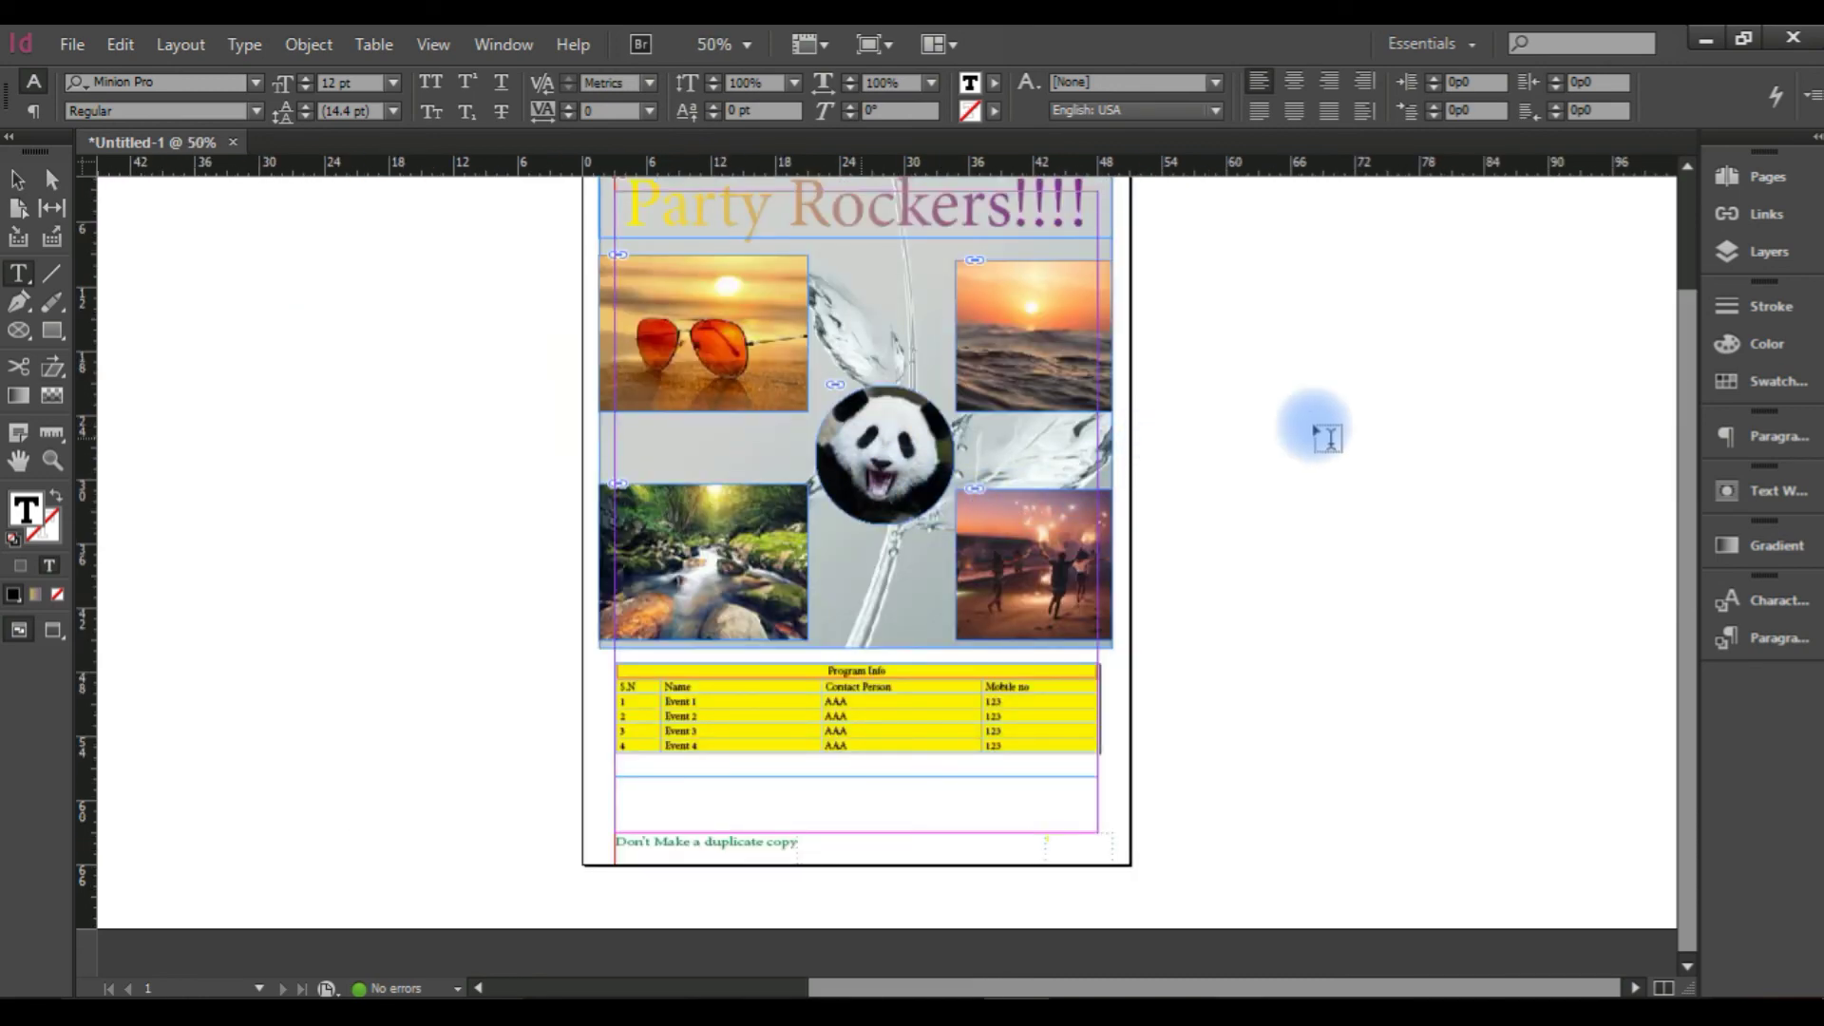